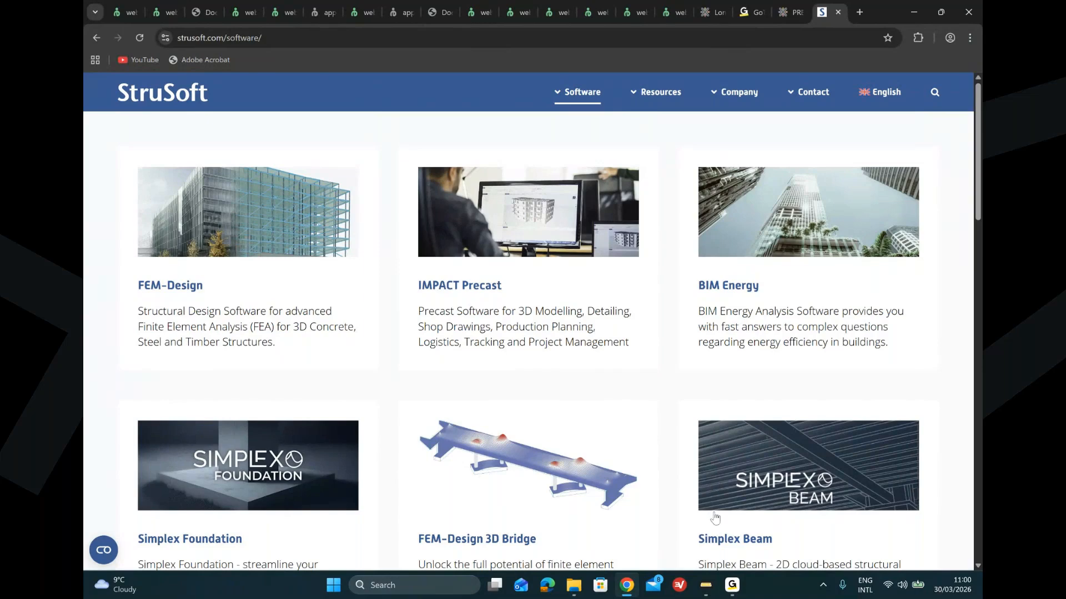
Step: Switch to PRE-Stress and start a new project using the Eurocode EN1992-1-1 (standard) design code
mouse_move(715, 596)
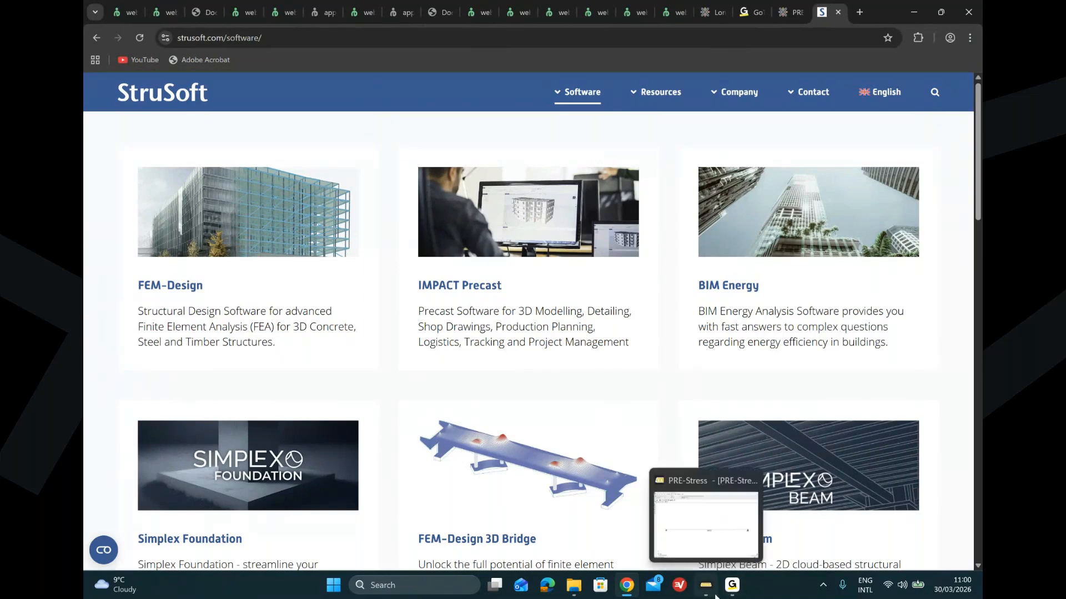
click(714, 593)
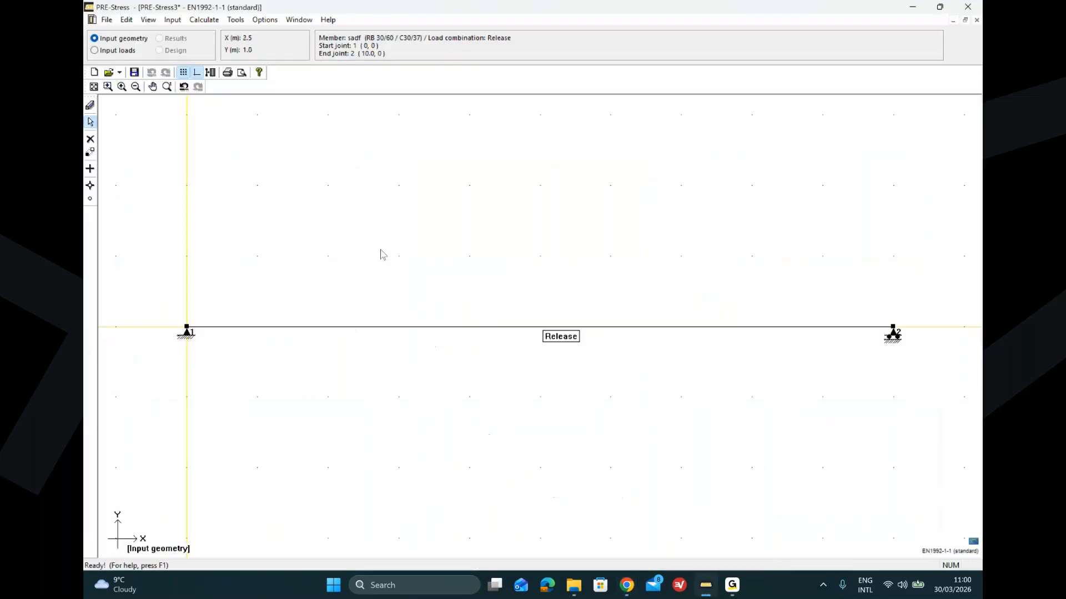
click(106, 20)
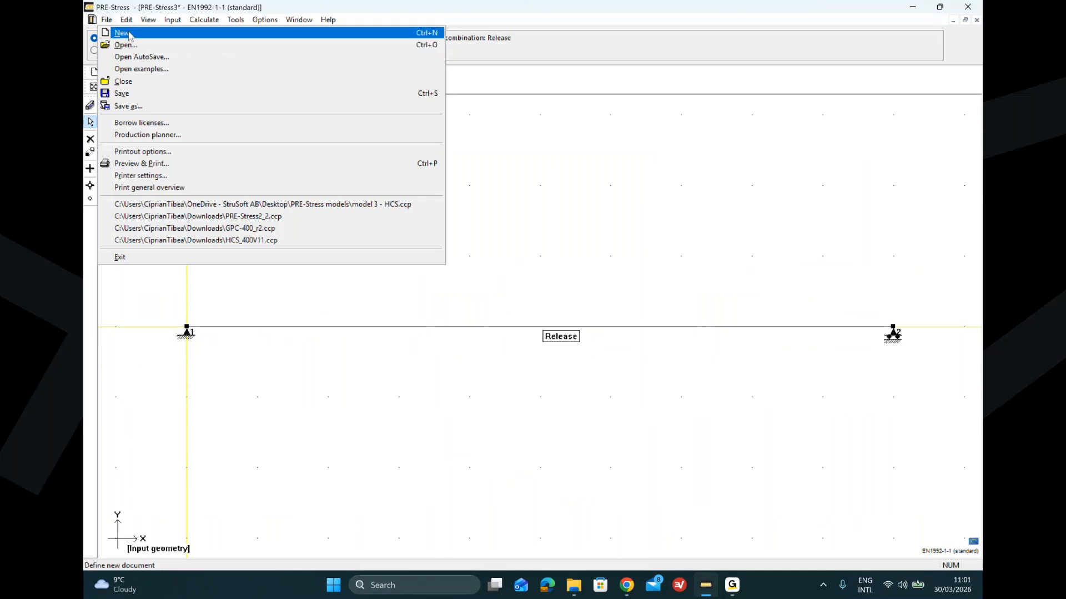
click(130, 33)
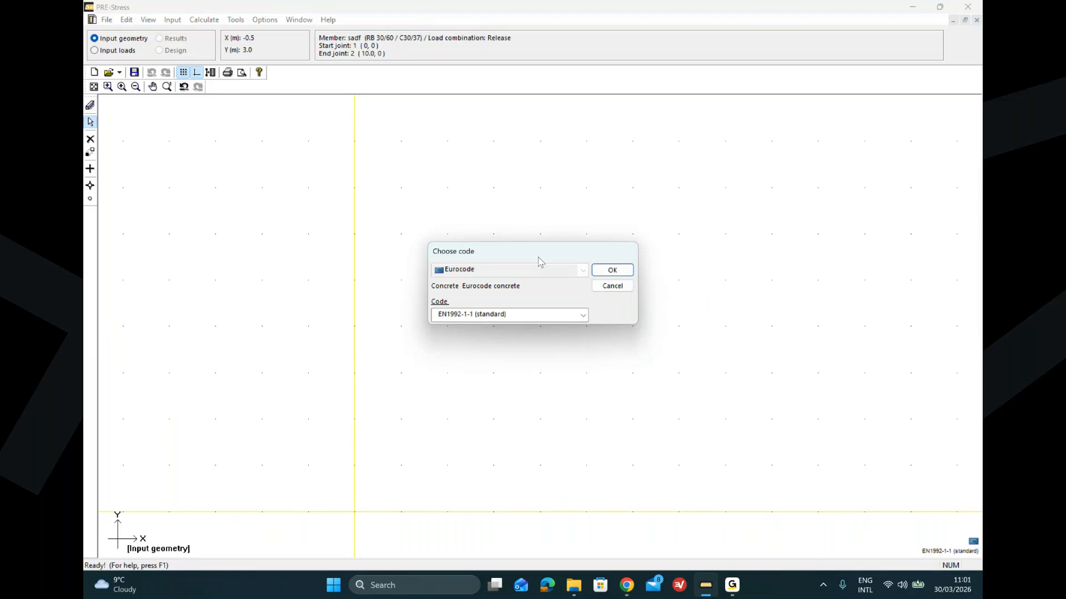
click(584, 315)
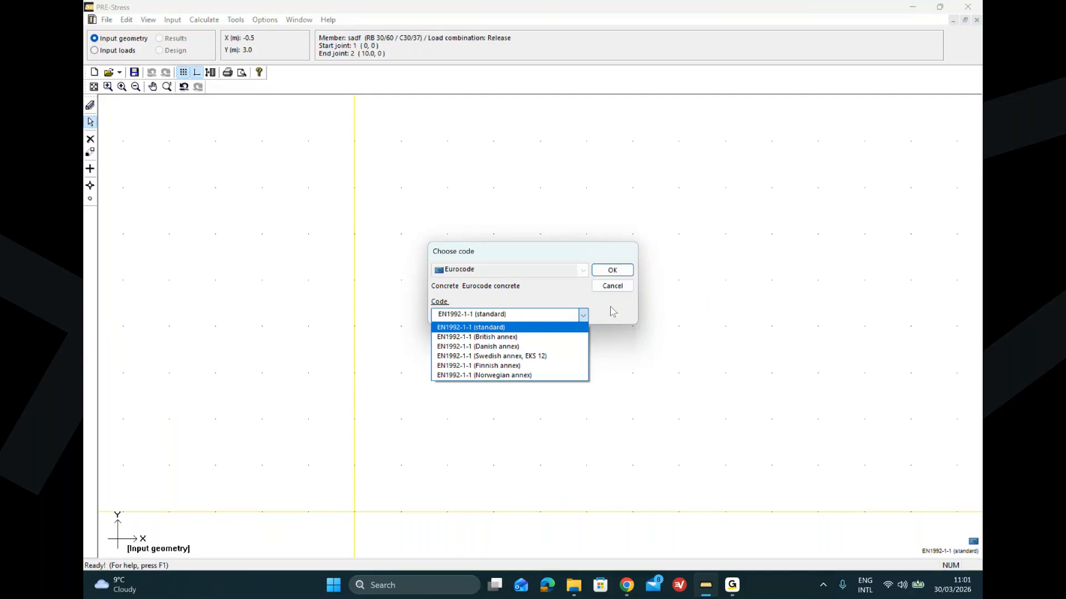
click(534, 328)
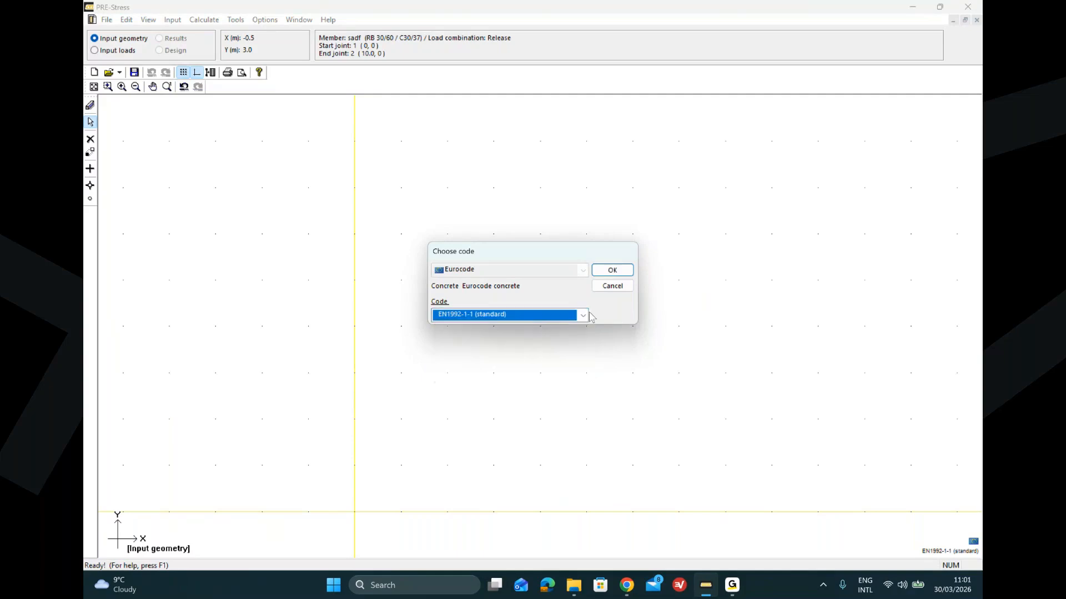
click(607, 272)
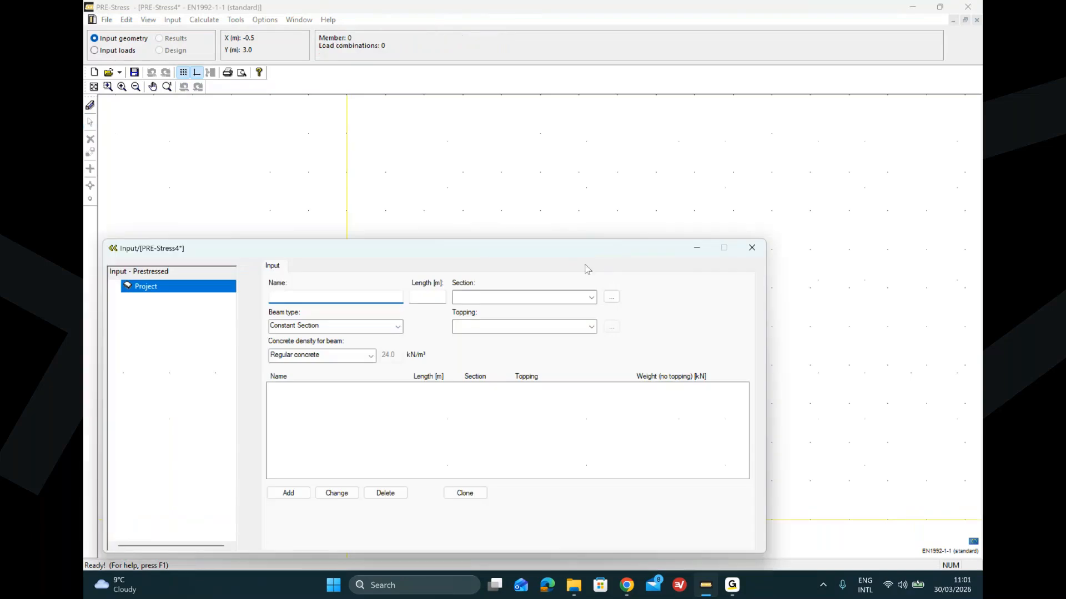
Step: Name the new beam ex111 and set its length to 10 m
drag(485, 246, 552, 136)
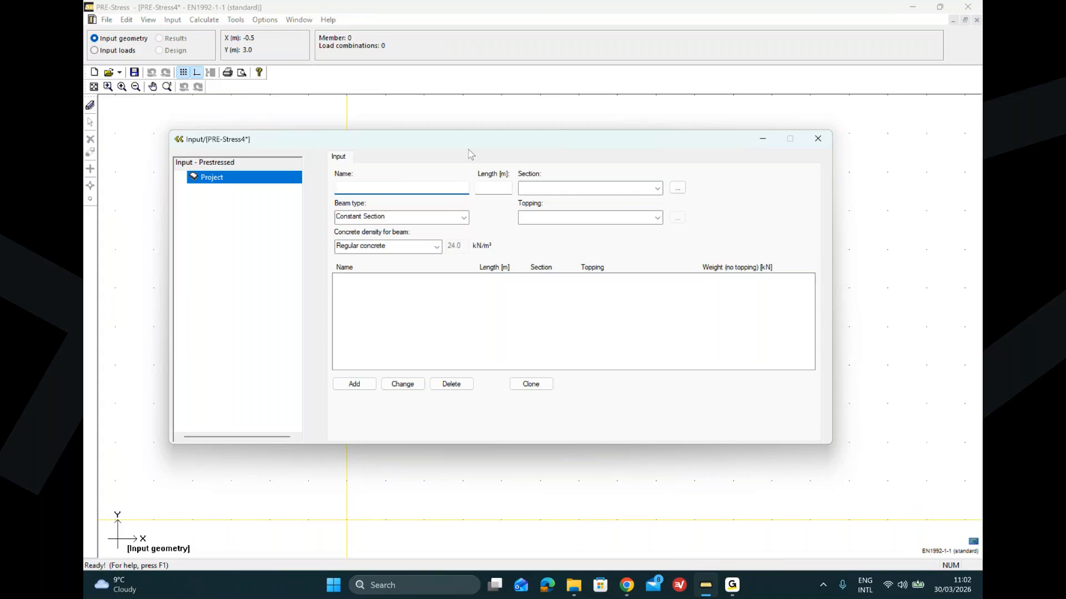
text(ex111)
click(494, 187)
text(10)
Step: Start a new non-standard concrete Rectangular solid section for the beam and name it ex111
click(679, 189)
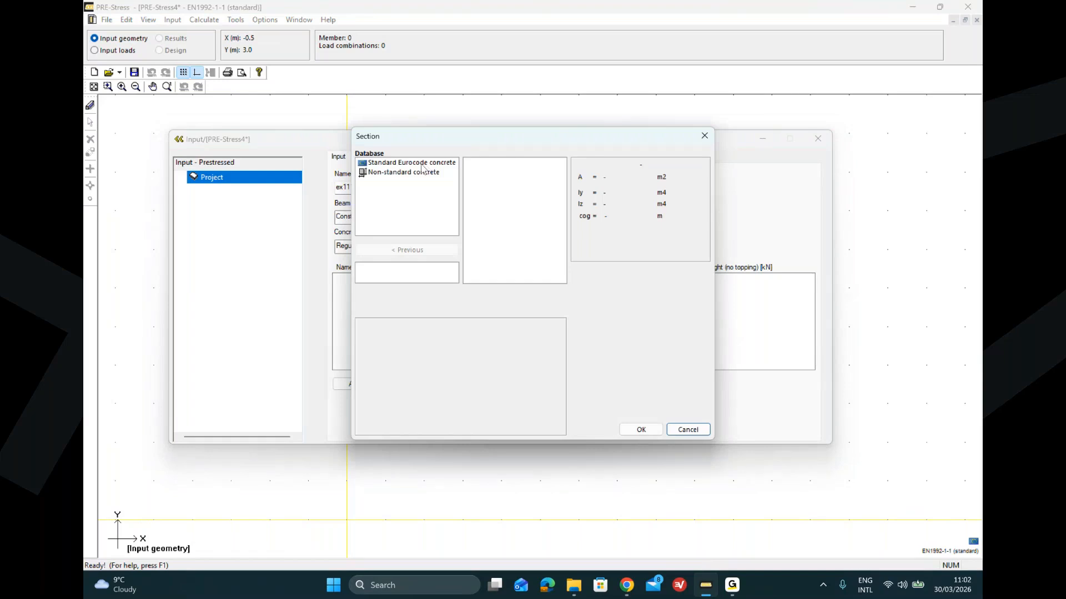
click(386, 165)
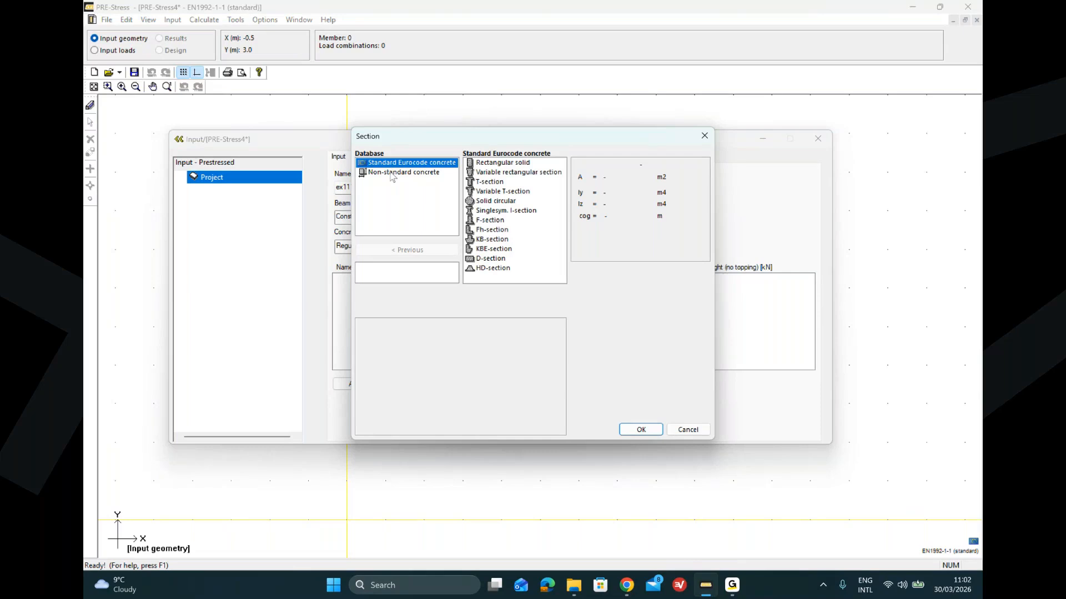
click(392, 176)
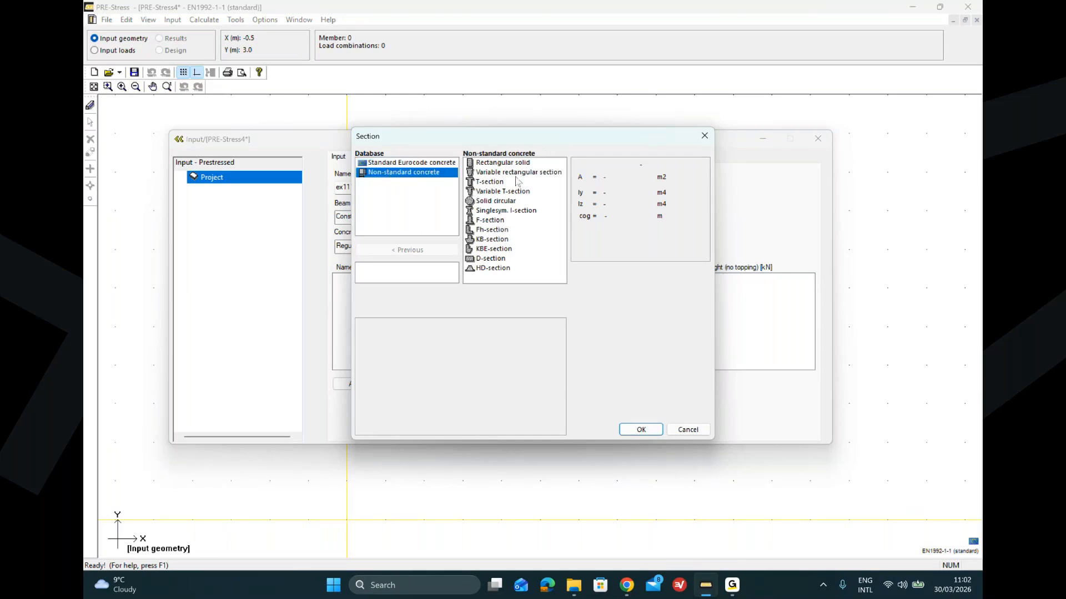
double_click(499, 162)
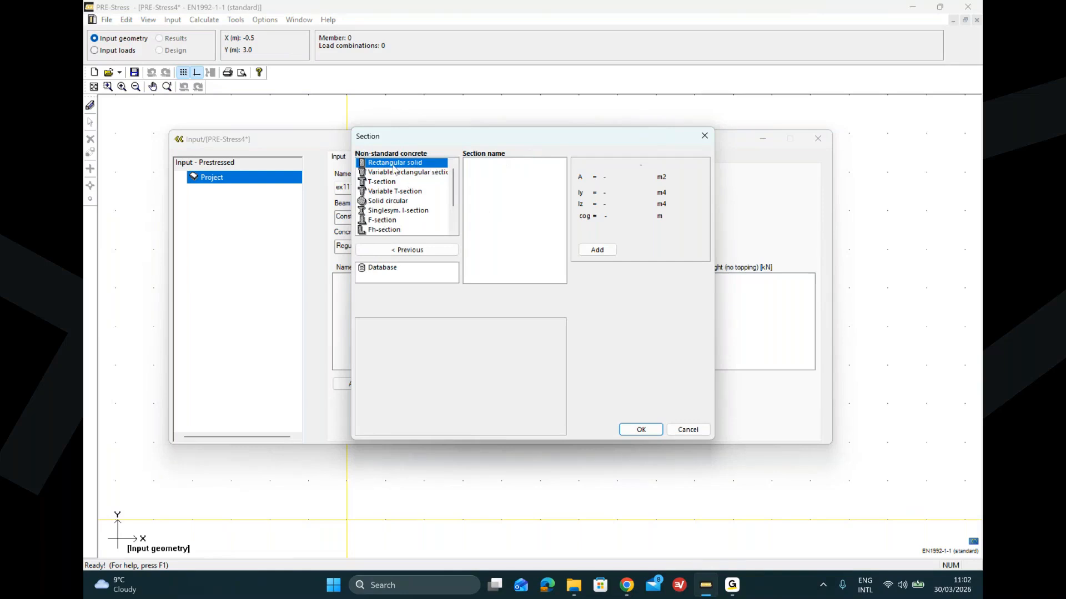
click(598, 250)
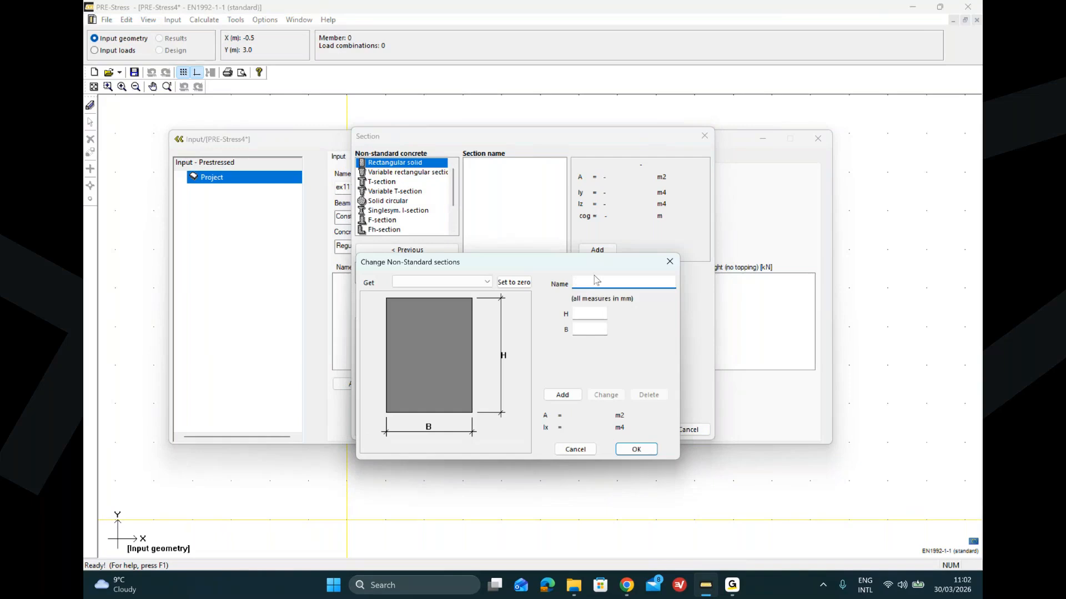
text(ex111)
Step: Set the section's height H to 500 mm and width B to 300 mm, save it and assign it to the beam
click(589, 312)
text(6)
text(00)
key(BackSpace)
key(BackSpace)
key(BackSpace)
text(500)
click(584, 328)
text(300)
click(562, 395)
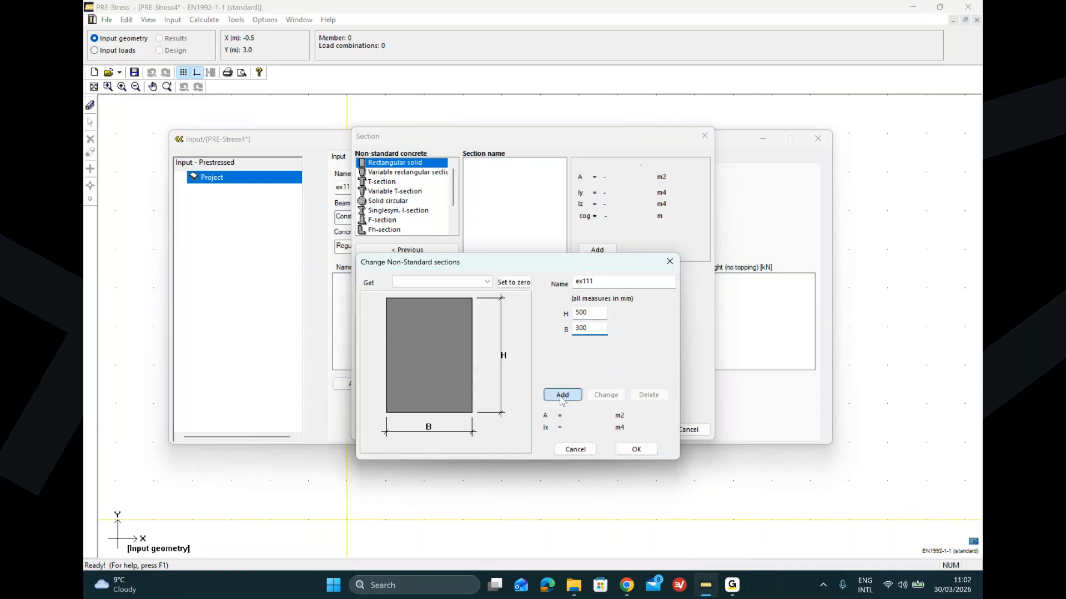
click(632, 450)
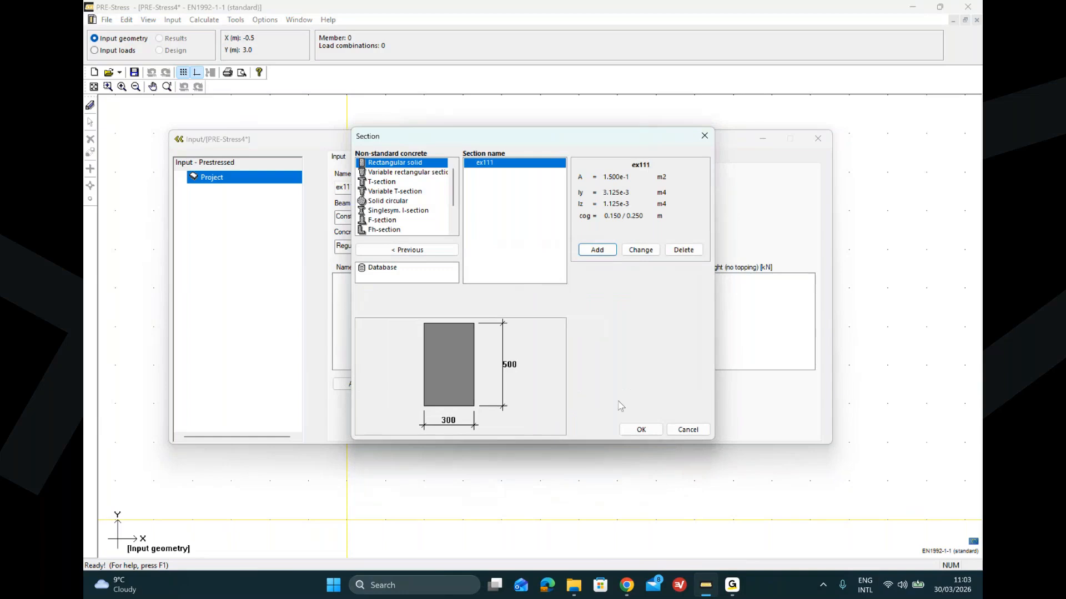
click(639, 429)
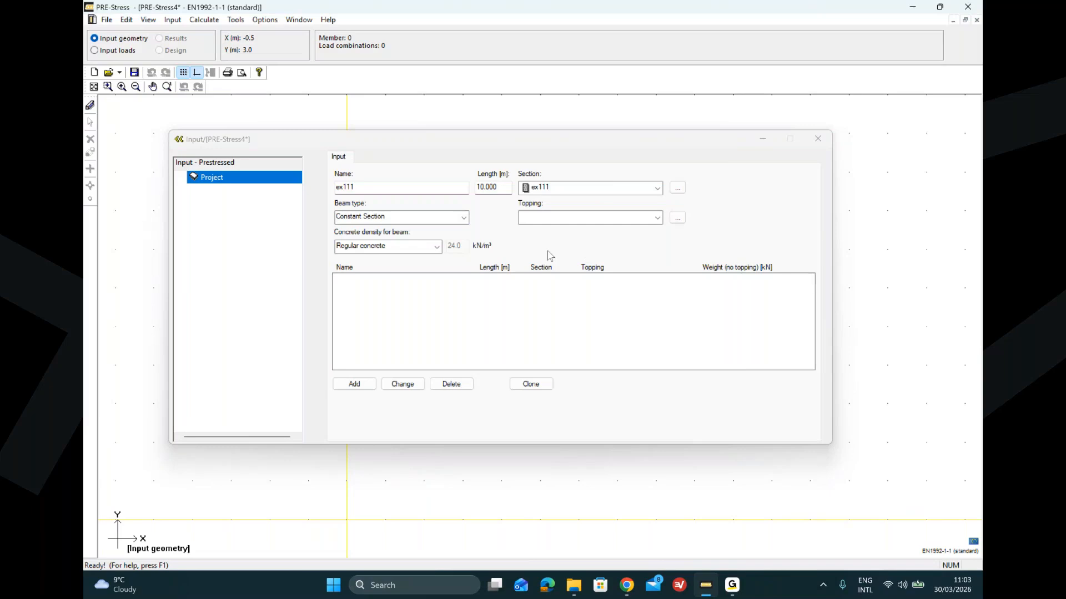
Step: Start a new non-standard concrete topping definition for the beam and name it ex111
click(678, 218)
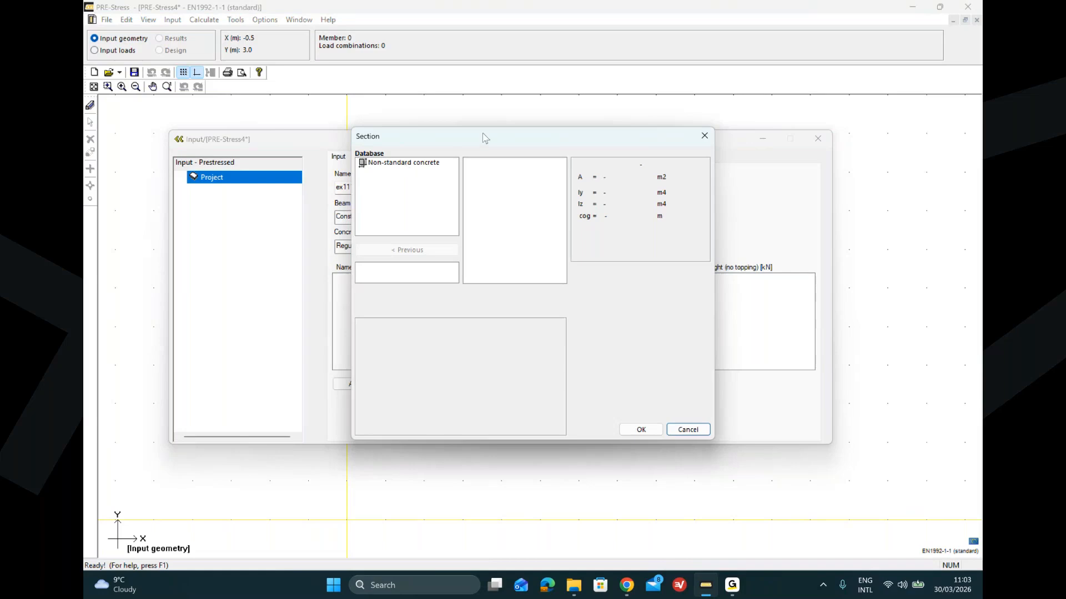
drag(483, 138, 424, 204)
click(342, 232)
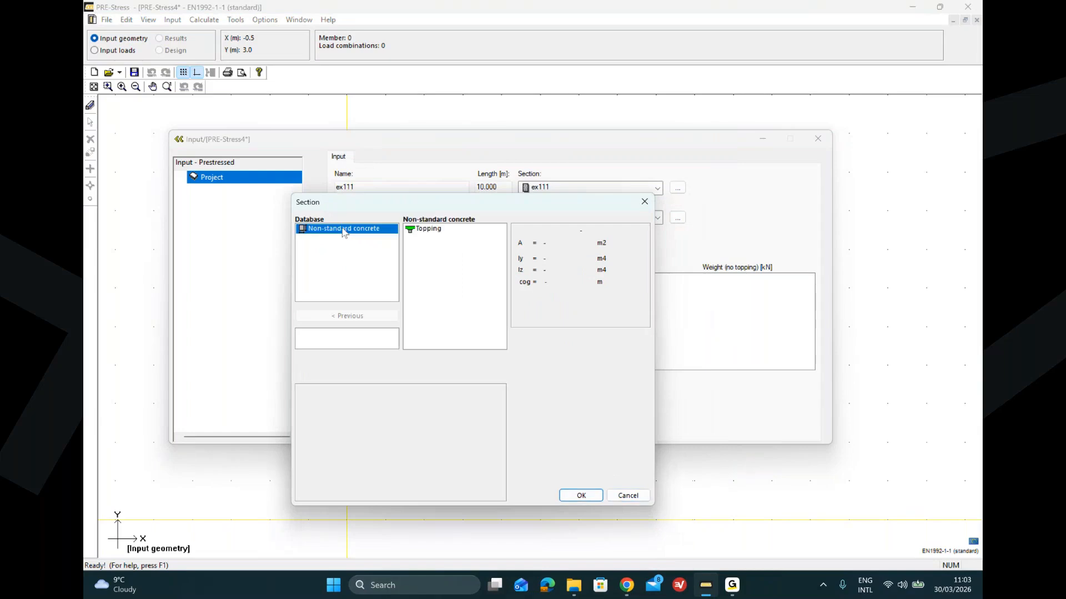
click(428, 232)
double_click(428, 232)
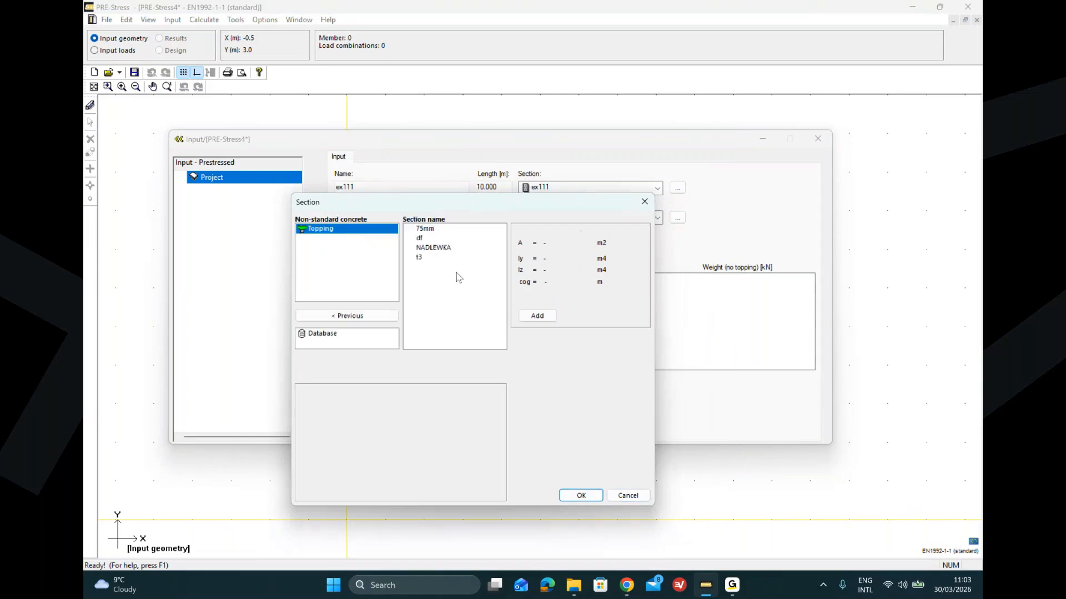
click(537, 316)
click(543, 298)
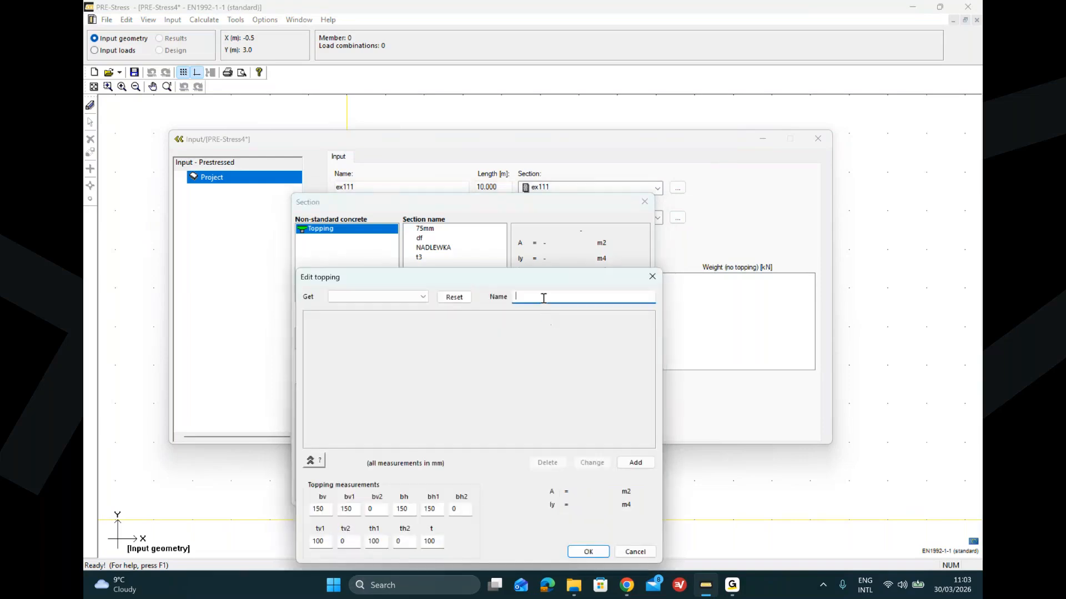
text(ex111)
Step: Save the ex111 topping with its default measurements and assign it as the beam's topping
click(311, 462)
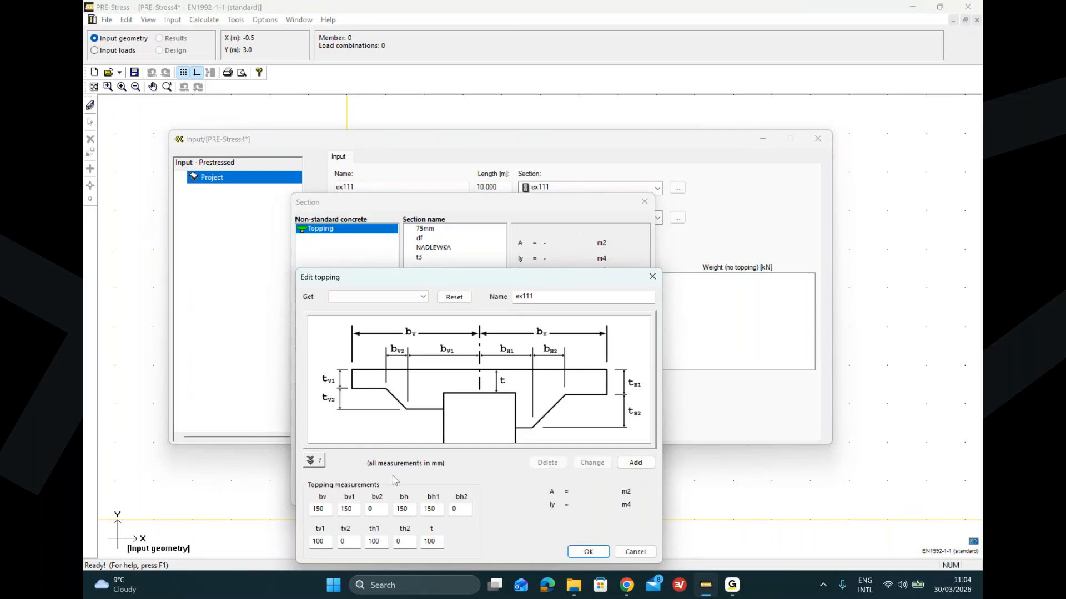
click(635, 463)
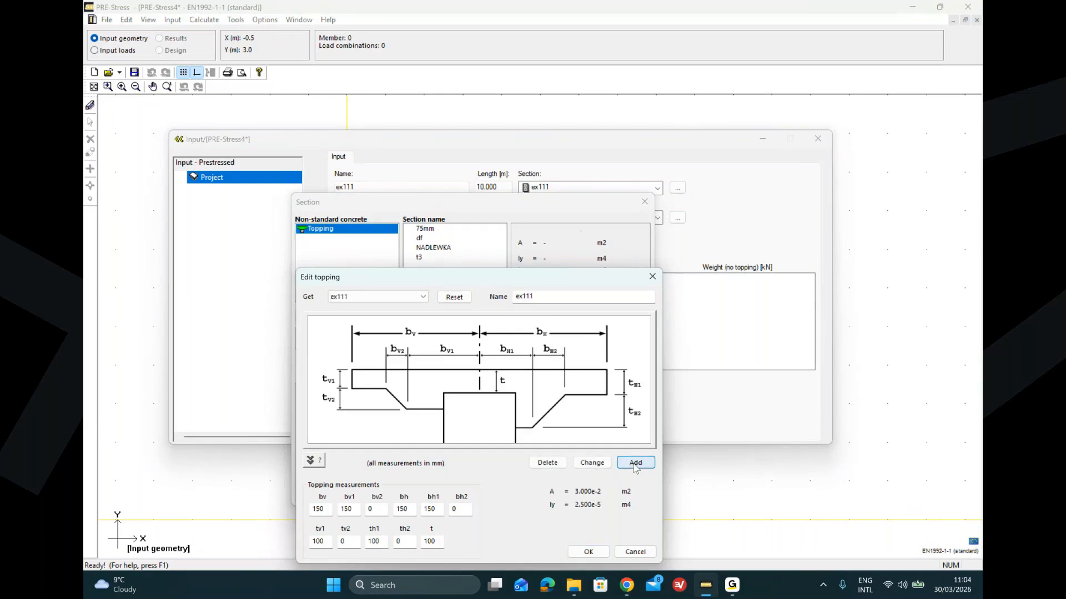
click(590, 552)
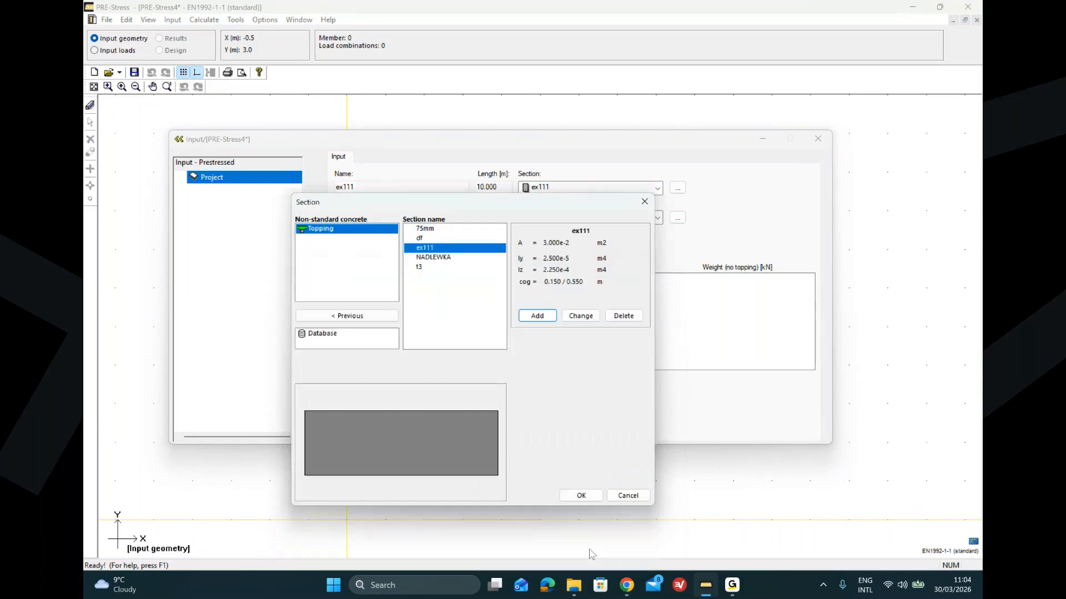
click(581, 496)
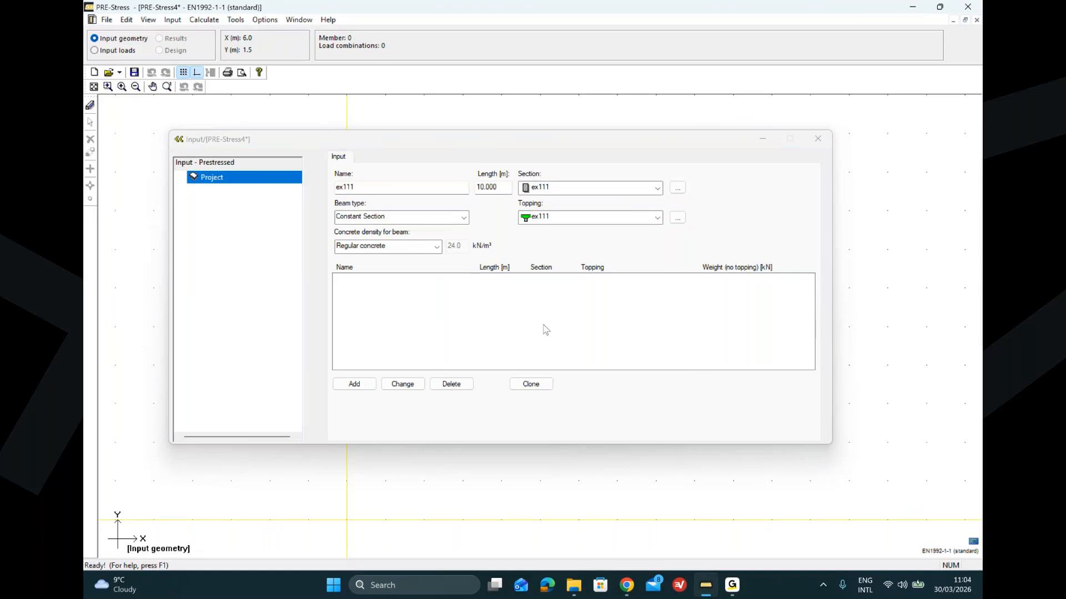
Step: Add the ex111 beam to the project, accepting the default load combination, dead load and support options
click(364, 388)
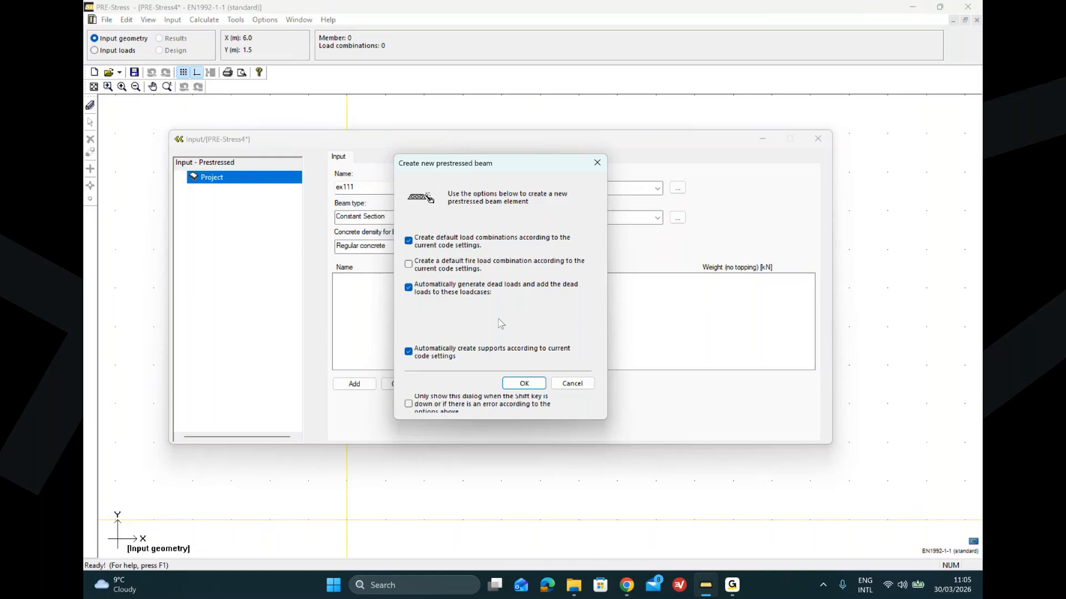
click(524, 384)
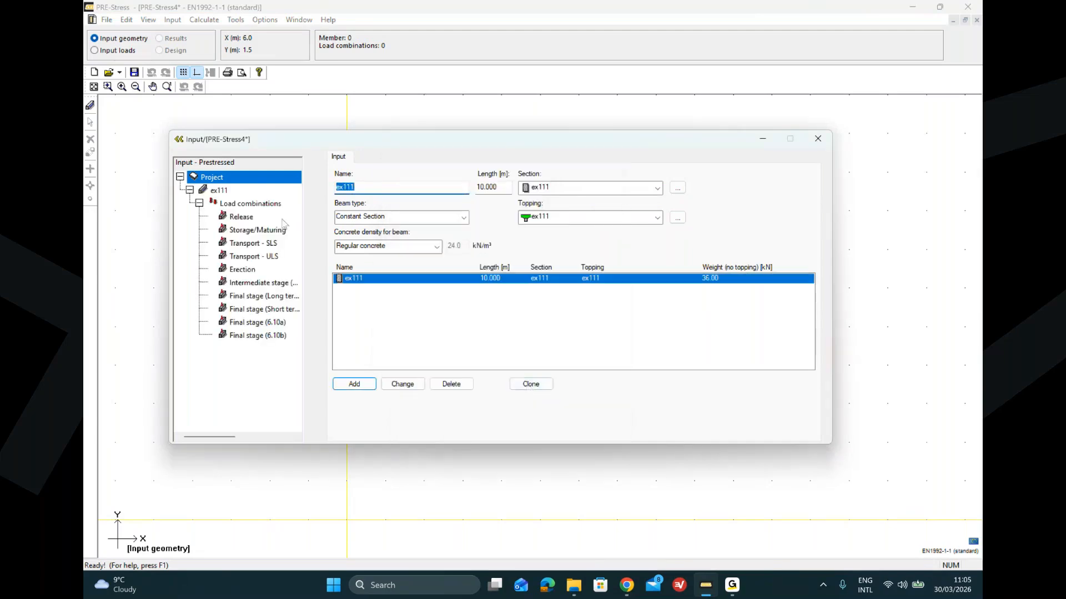
Step: Open the ex111 beam's settings, review its reinforcement tabs, and set the topping joint surface type to Rough
click(219, 191)
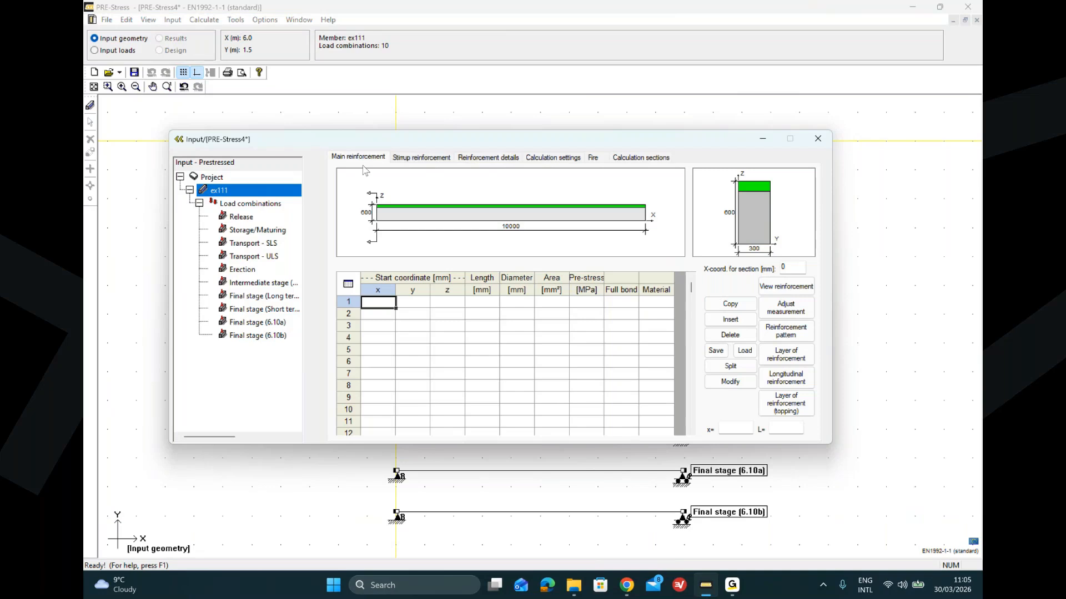
click(421, 160)
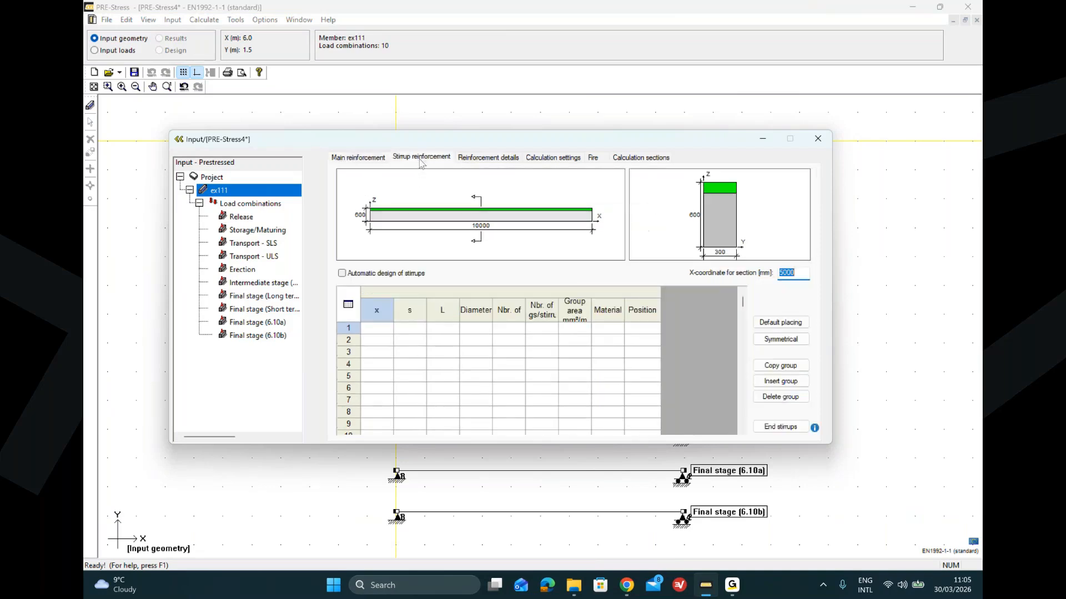
click(487, 159)
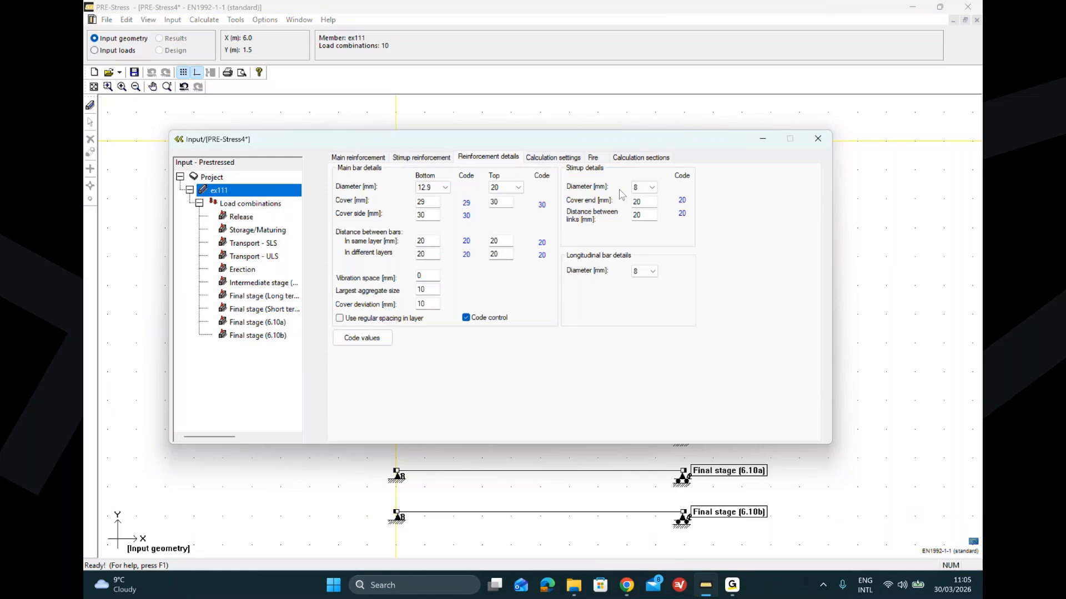
click(546, 159)
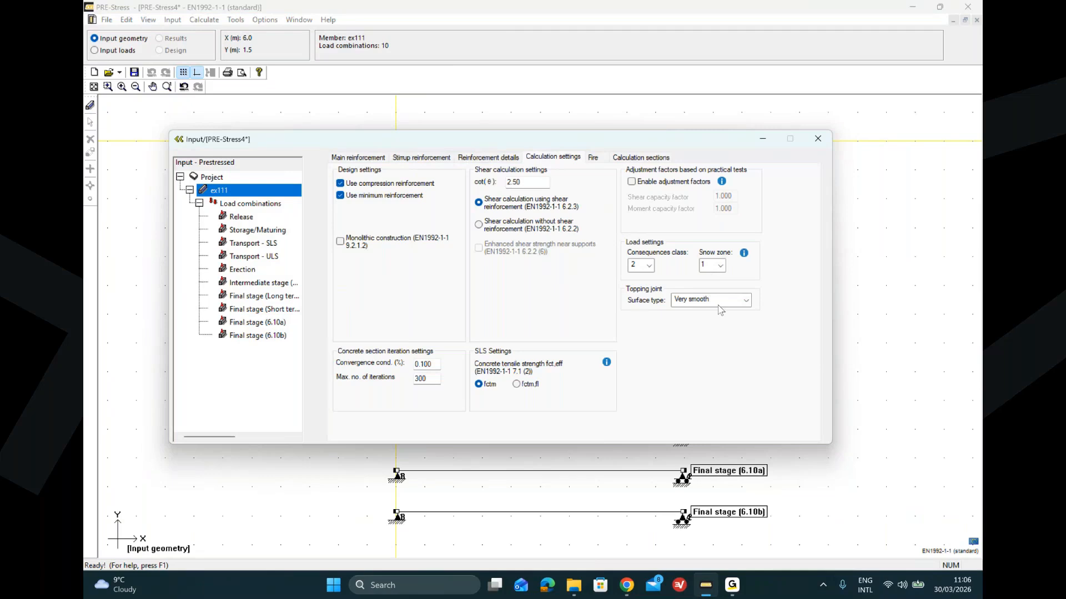
click(746, 301)
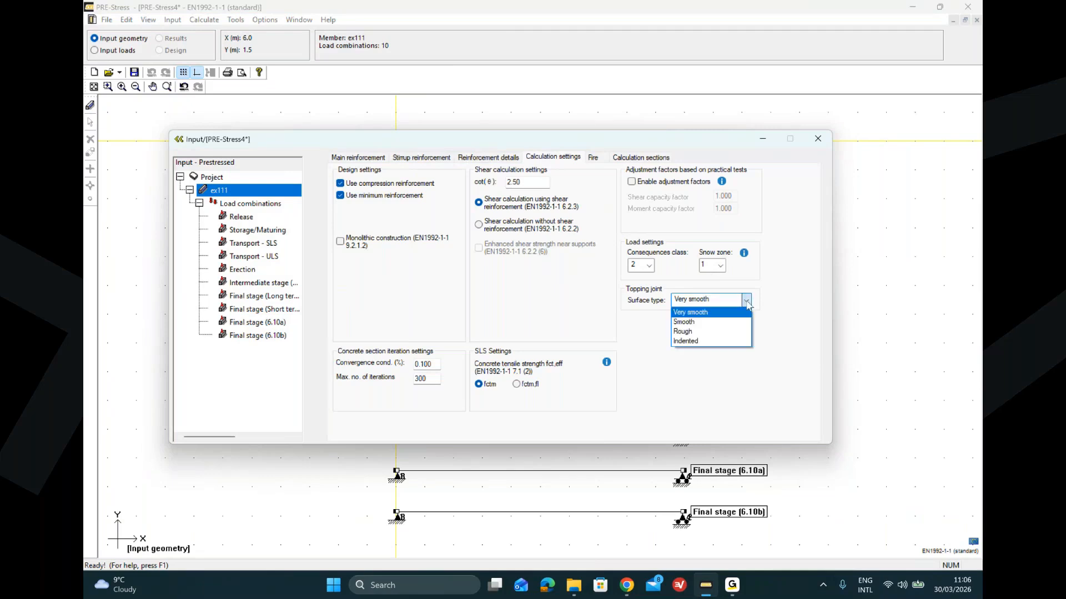
click(714, 335)
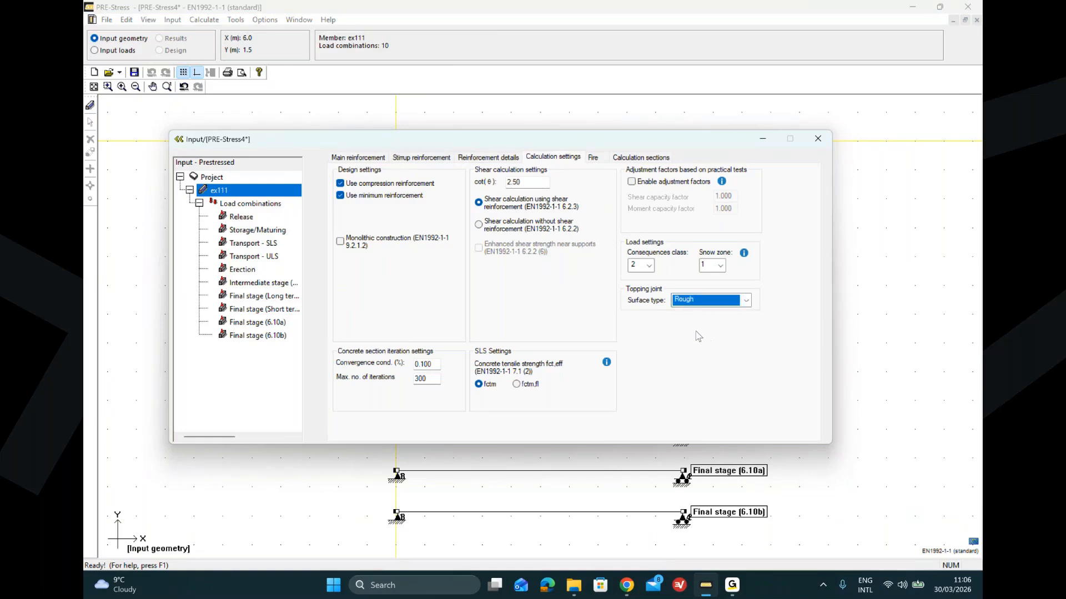
click(747, 303)
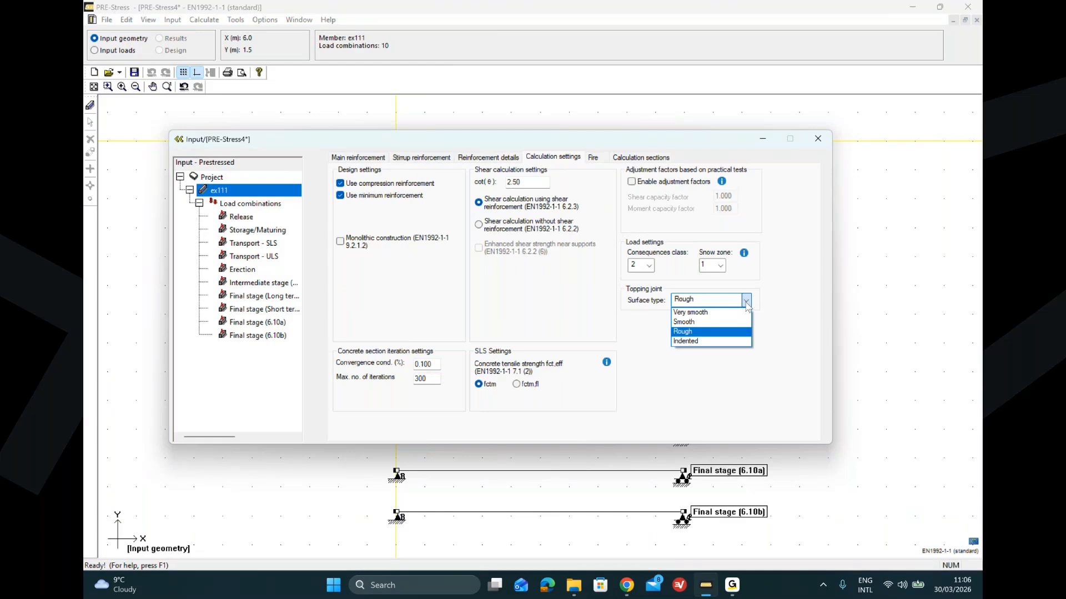
click(715, 336)
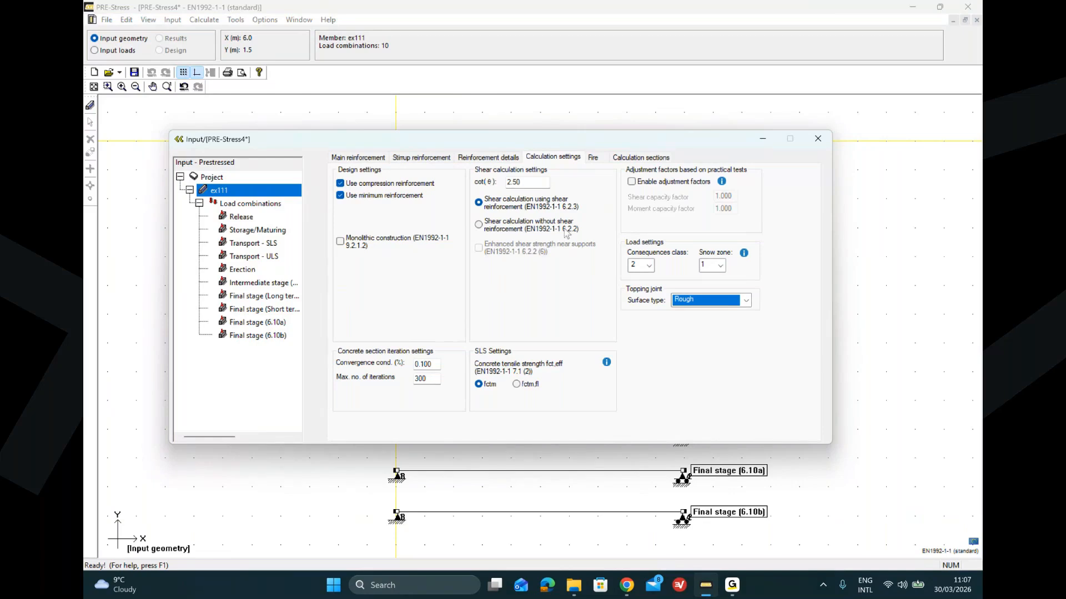
Step: Review the Fire and Calculation sections settings of the ex111 beam without changing them
click(594, 158)
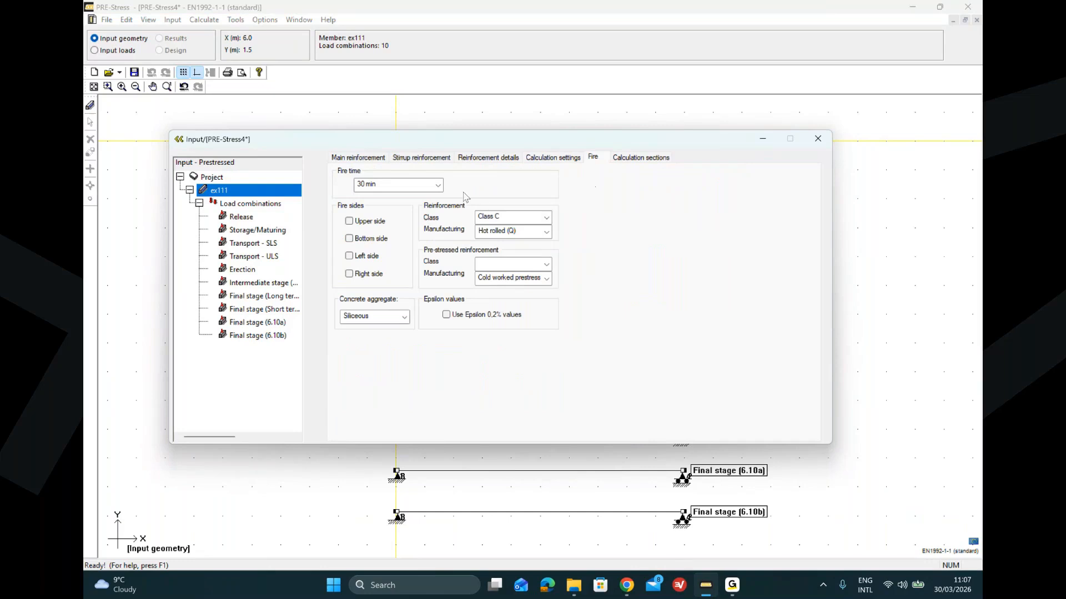
click(437, 188)
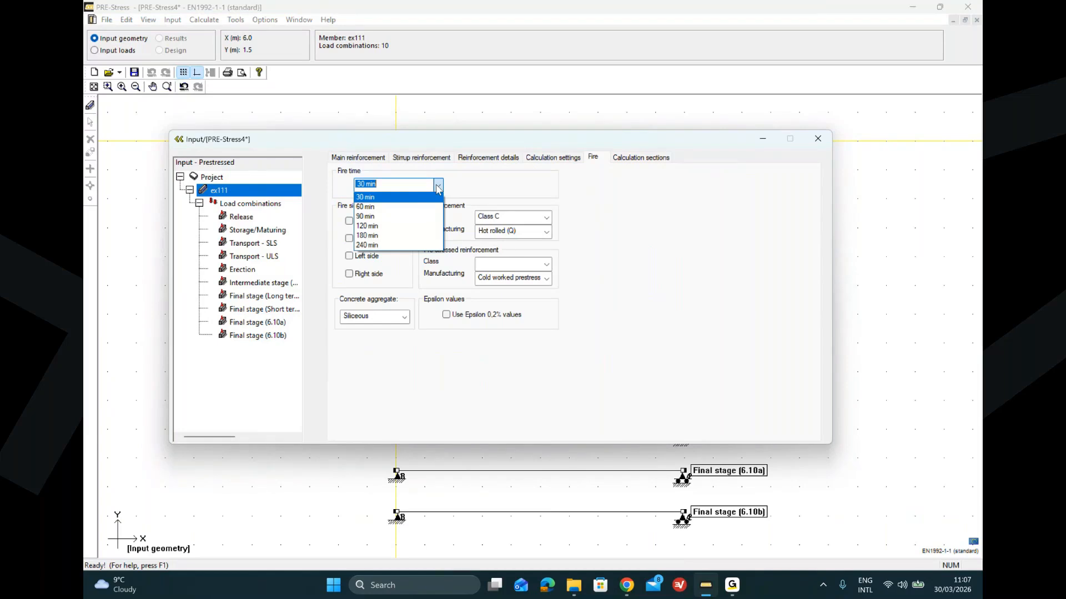
click(515, 185)
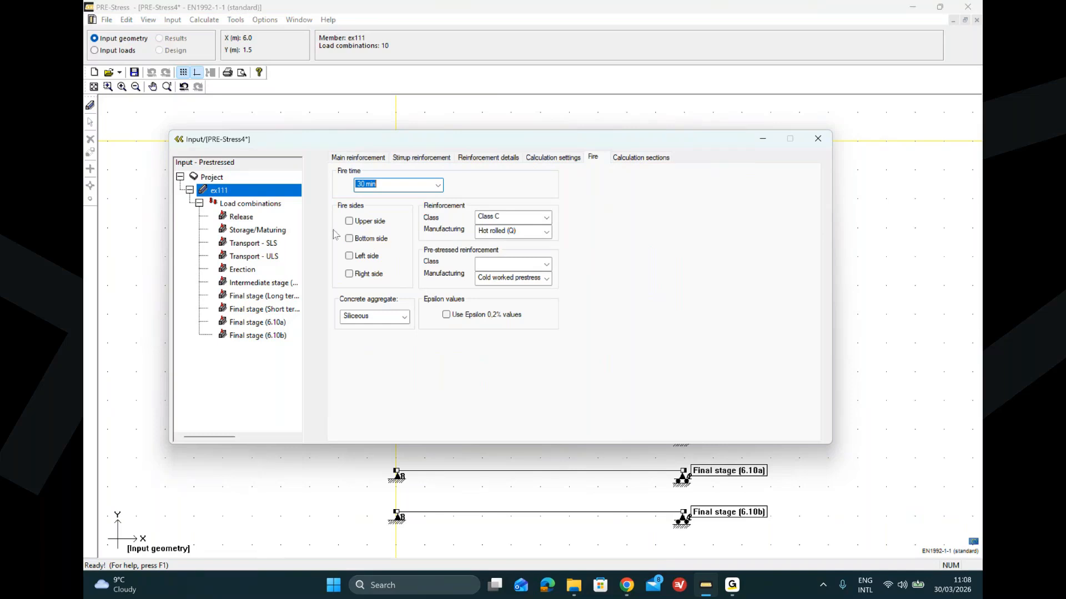
click(349, 238)
click(349, 256)
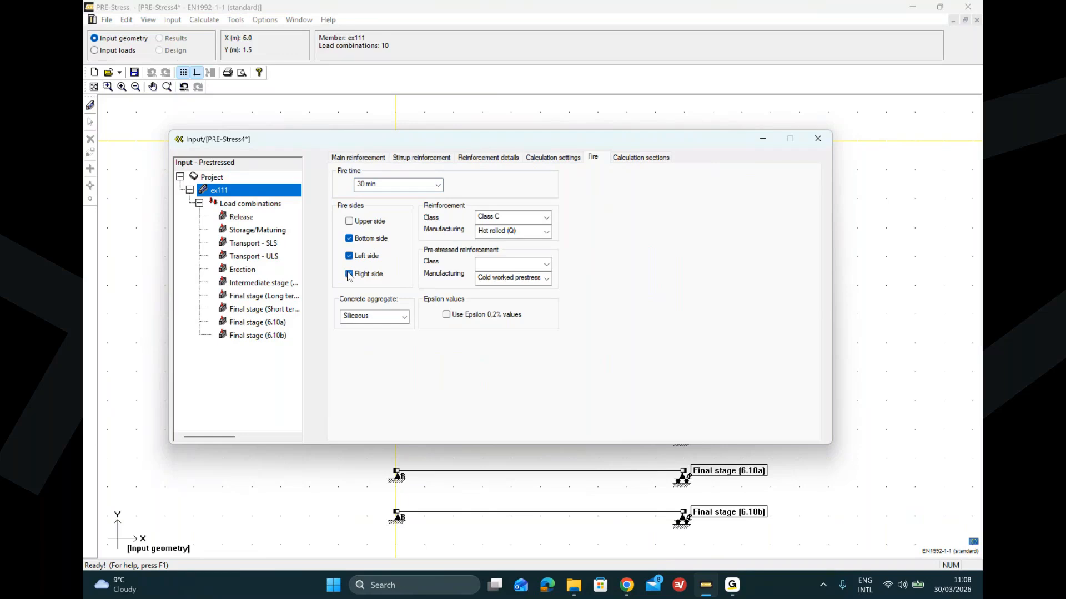
click(349, 274)
click(349, 255)
click(349, 239)
click(404, 317)
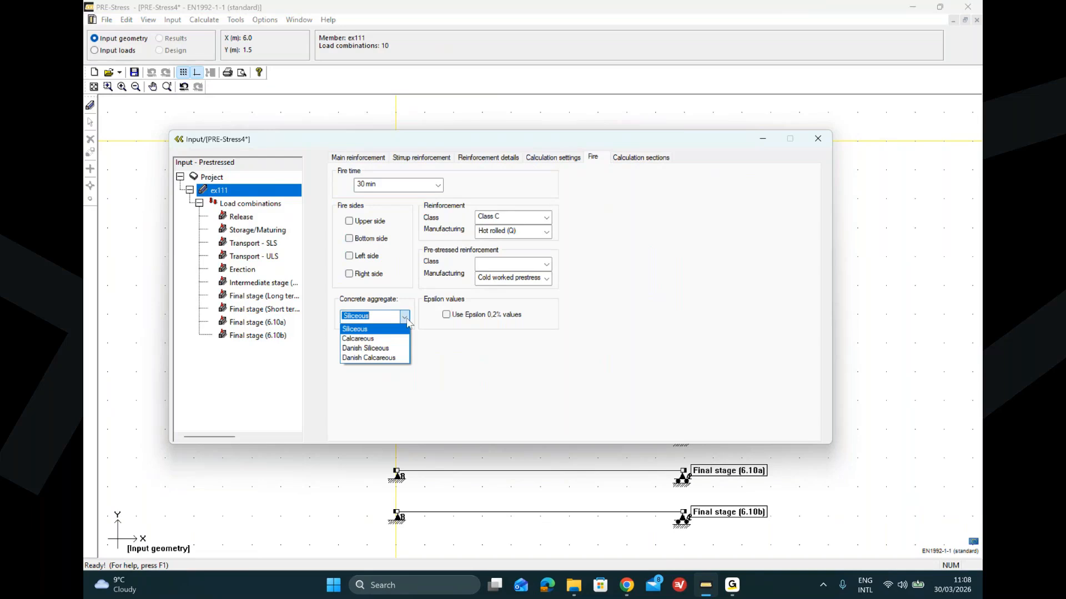
click(407, 319)
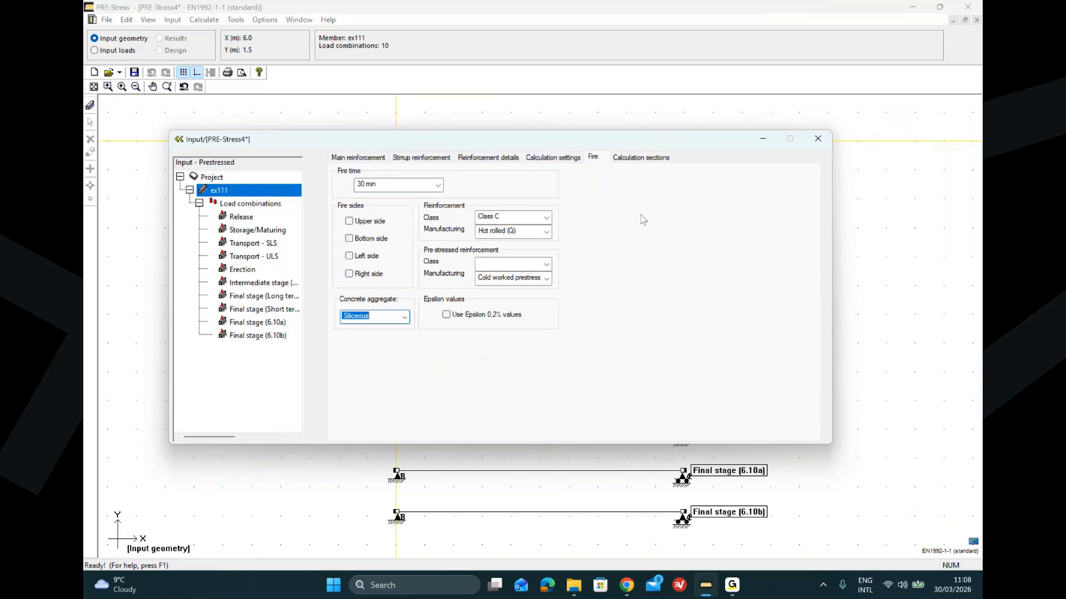
click(649, 160)
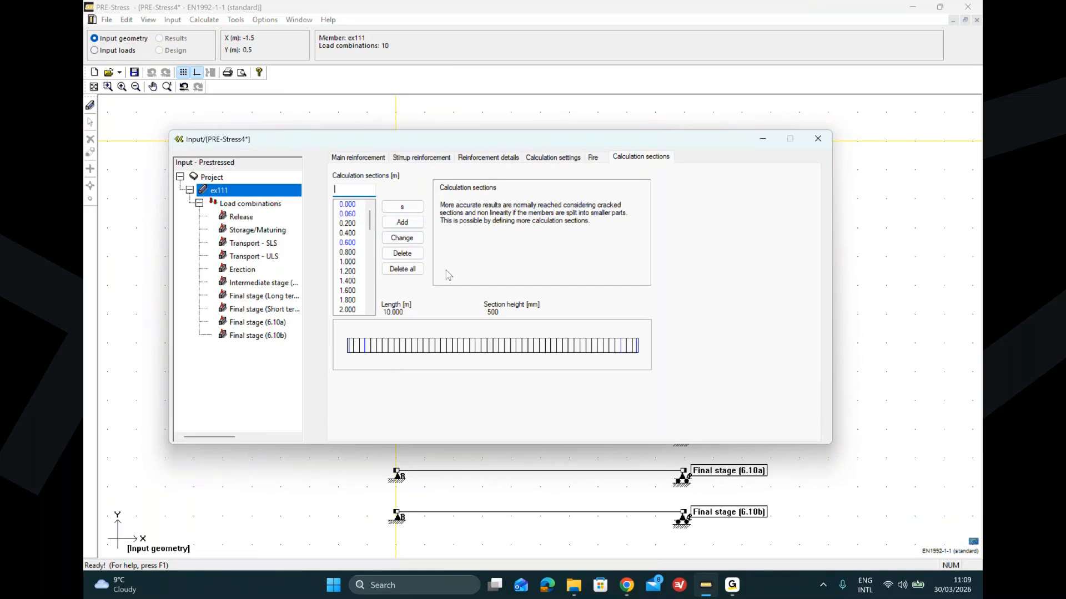
Step: Add a reinforcement layer with 4 top bars of 20 mm and 6 bottom strands of 12.9 mm
click(370, 158)
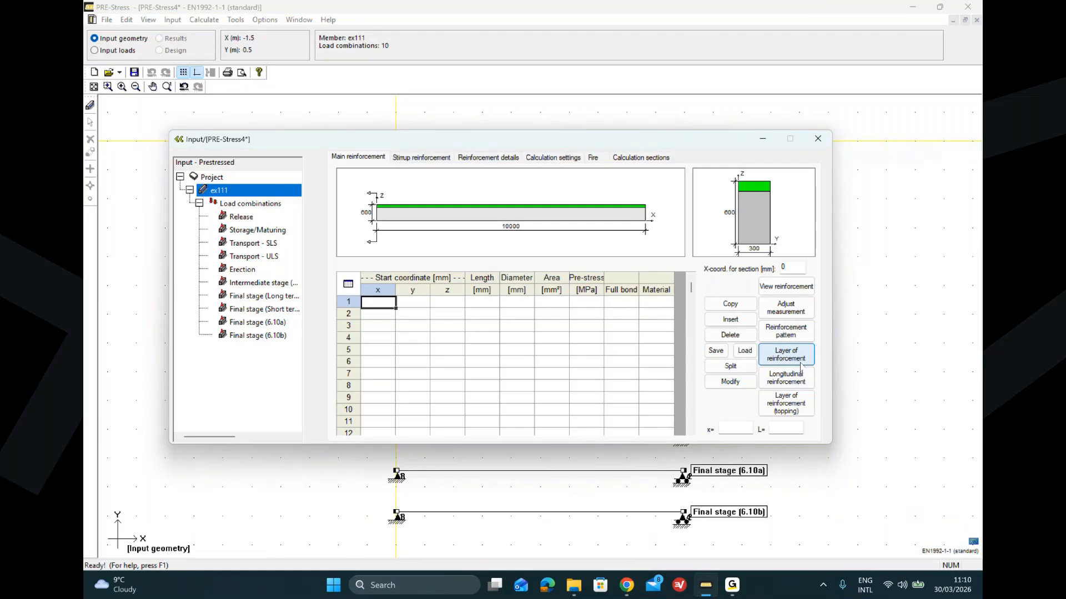
click(798, 358)
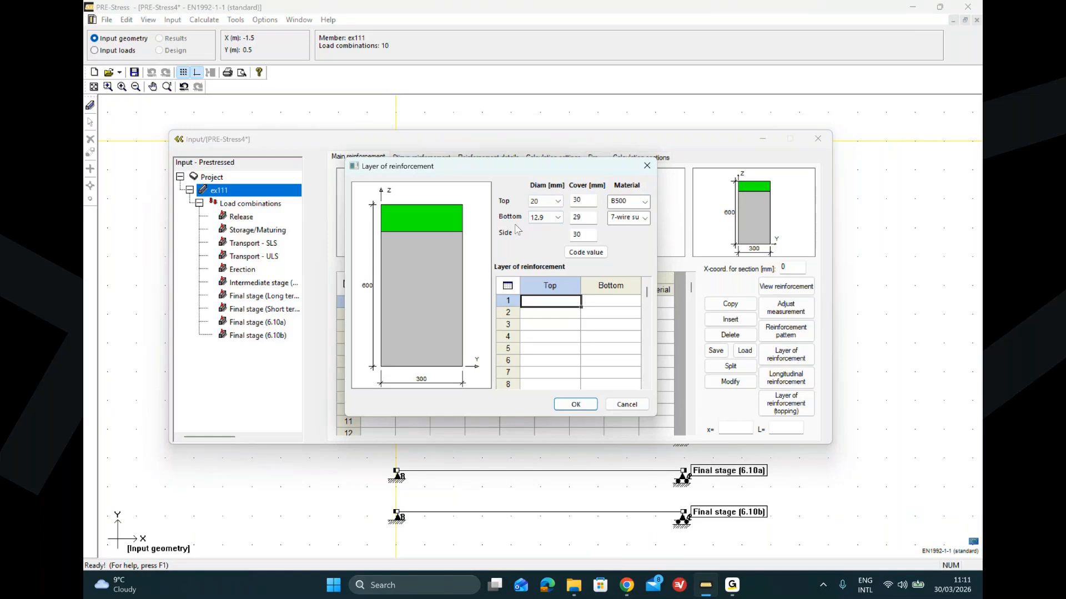
click(559, 221)
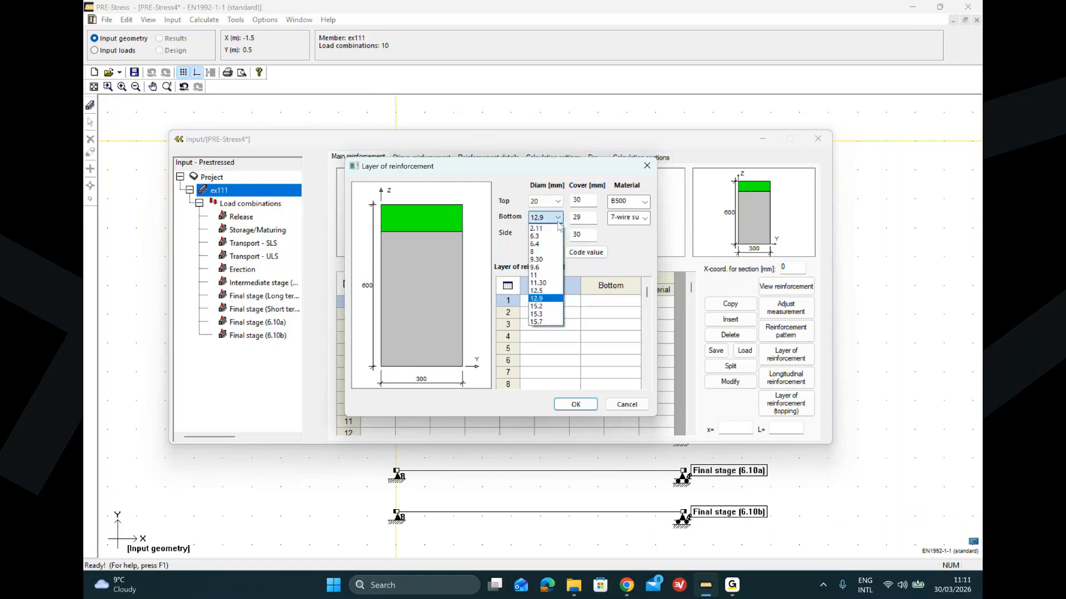
click(558, 222)
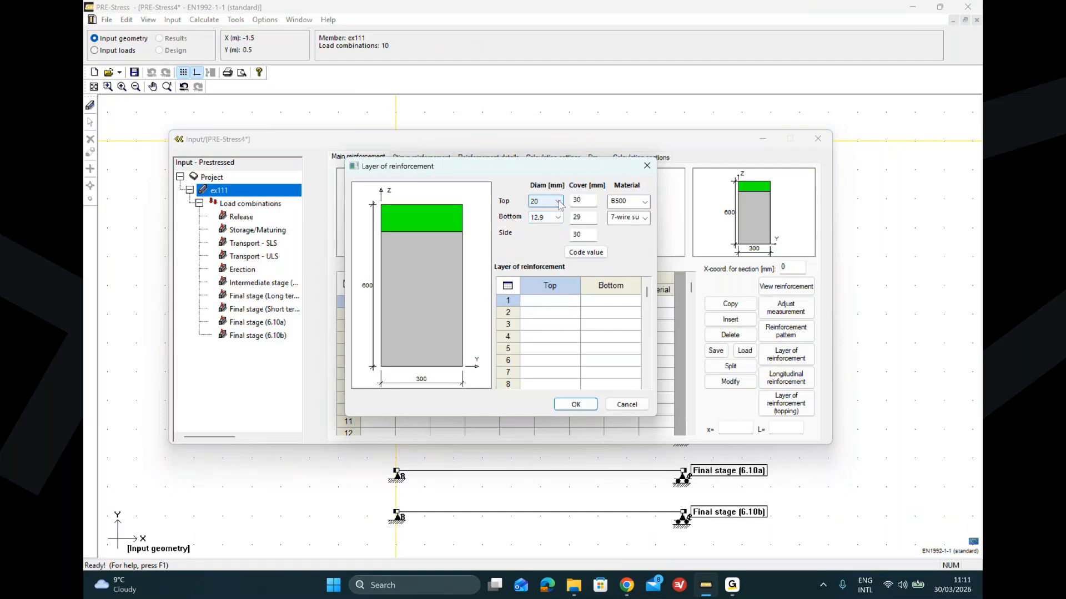
click(558, 202)
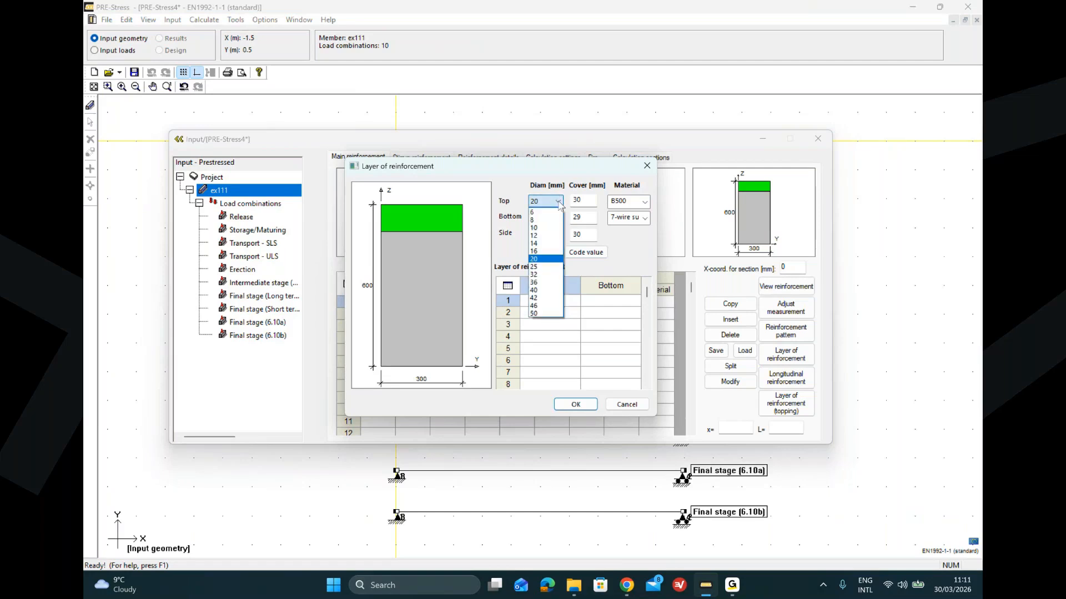
click(559, 202)
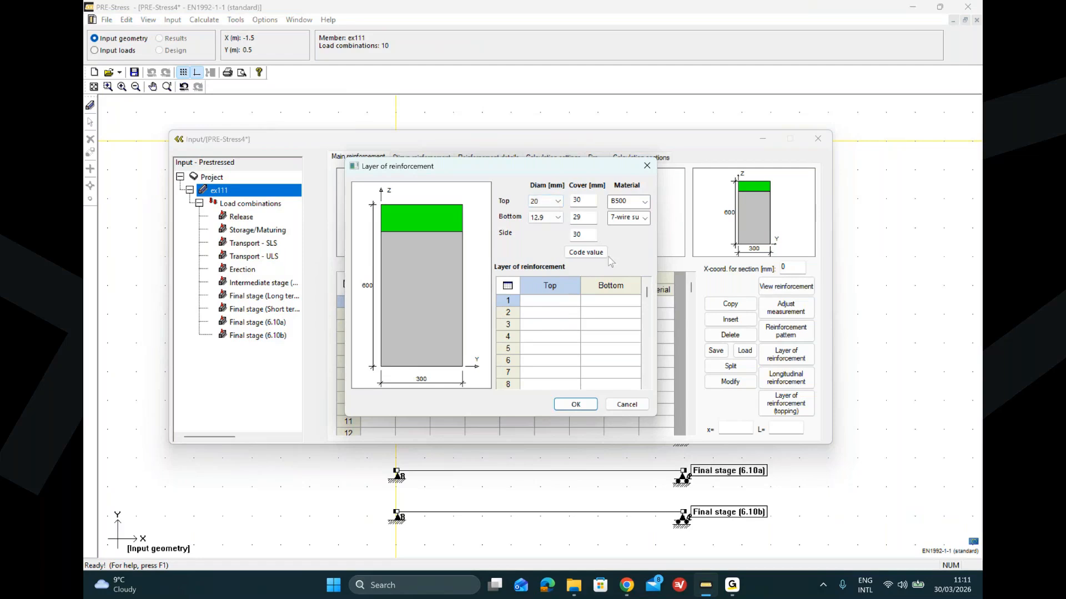
click(548, 302)
text(4)
click(598, 304)
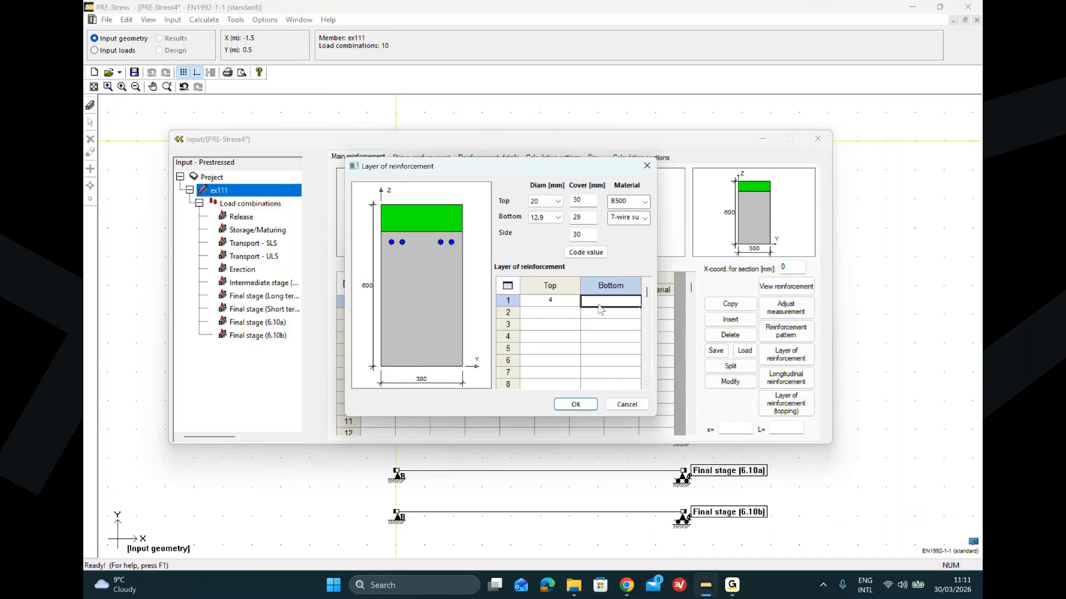
text(6)
click(597, 318)
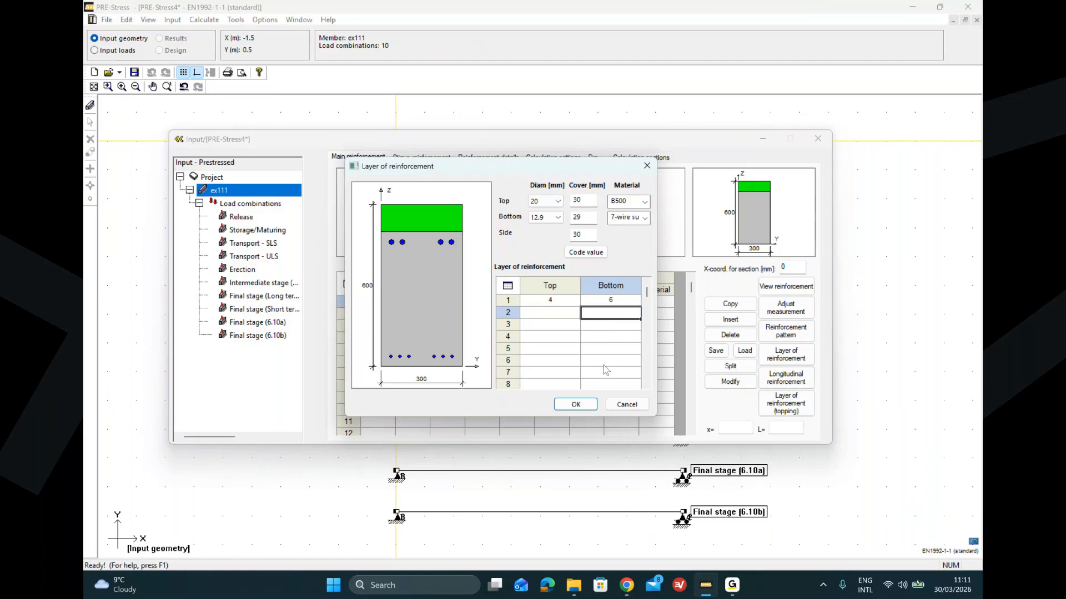
click(586, 412)
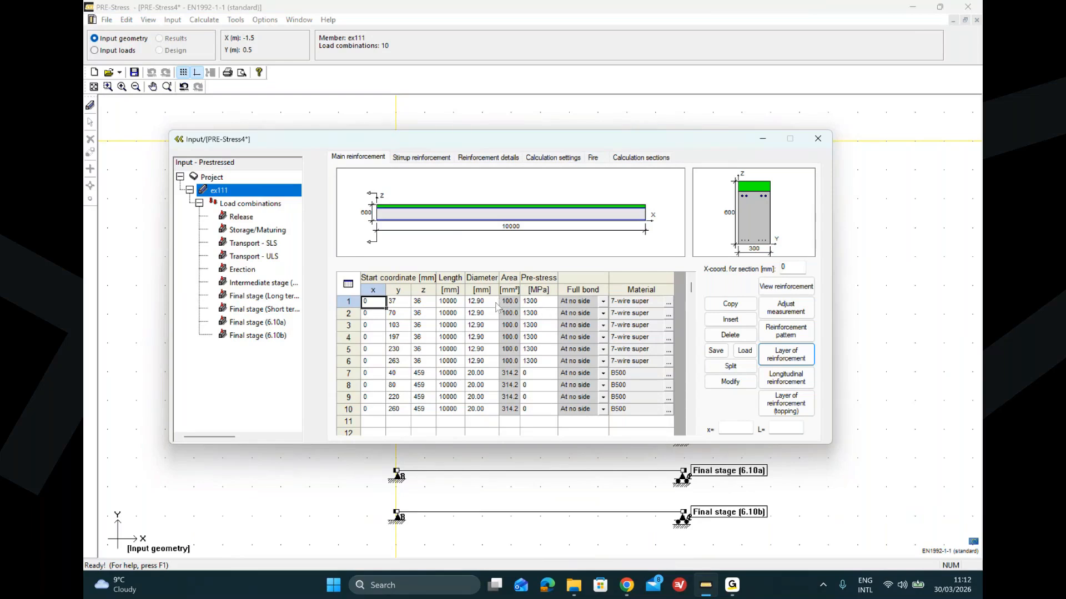
Step: Change the first strand's pre-stress to 1100 MPa and then restore it to 1300 MPa
click(538, 303)
click(537, 304)
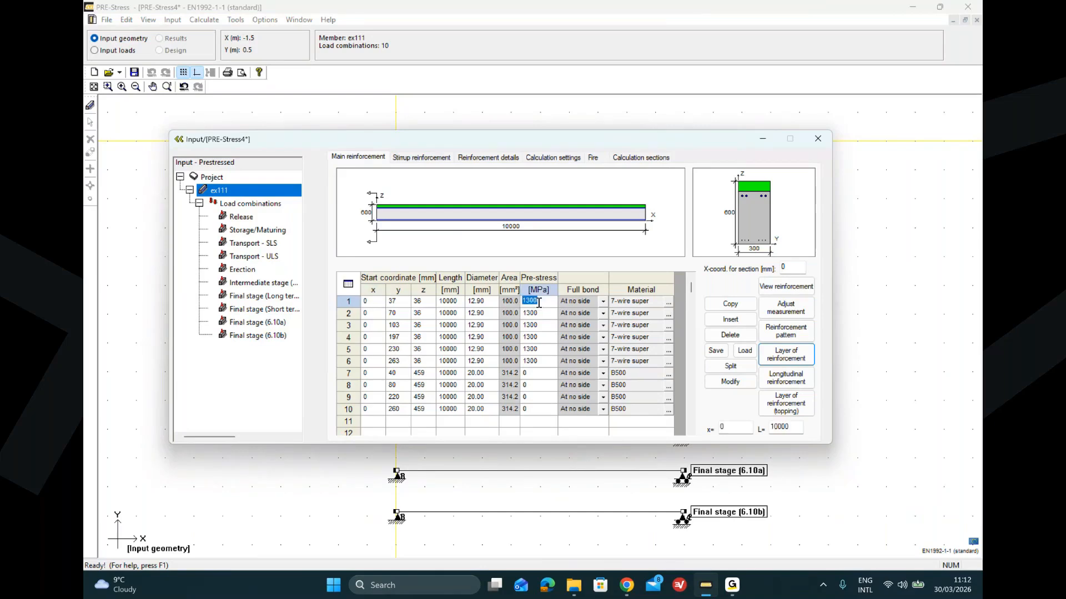
text(1100)
click(543, 314)
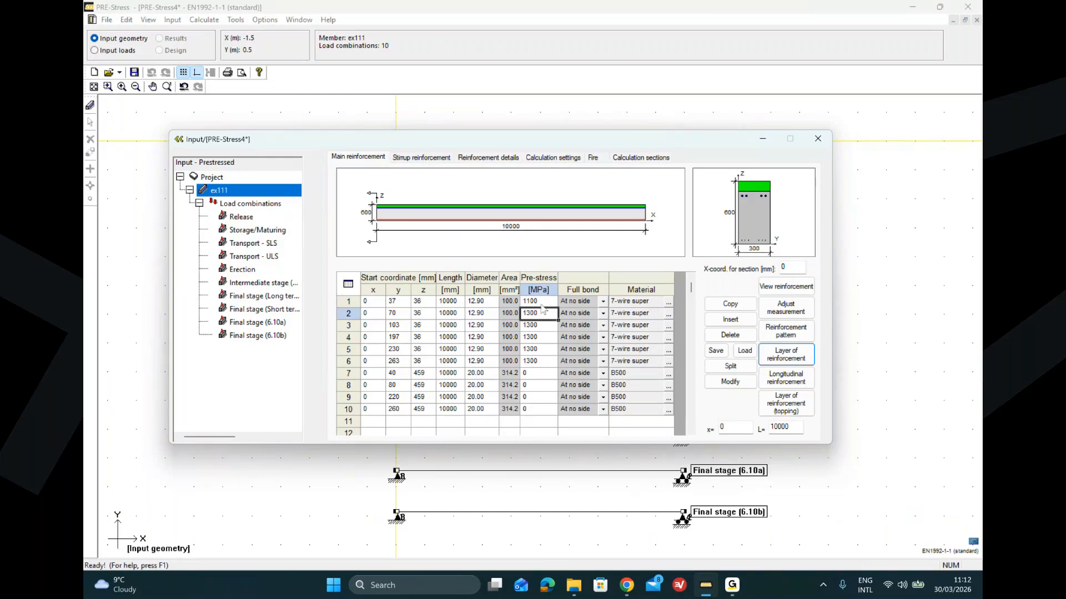
click(541, 301)
text(1300)
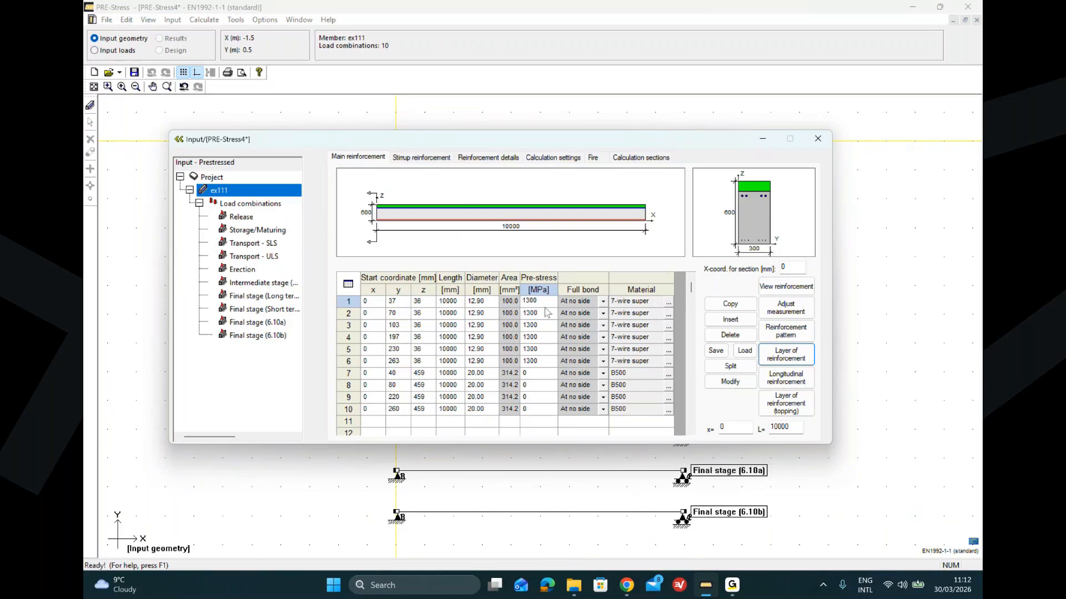
click(546, 313)
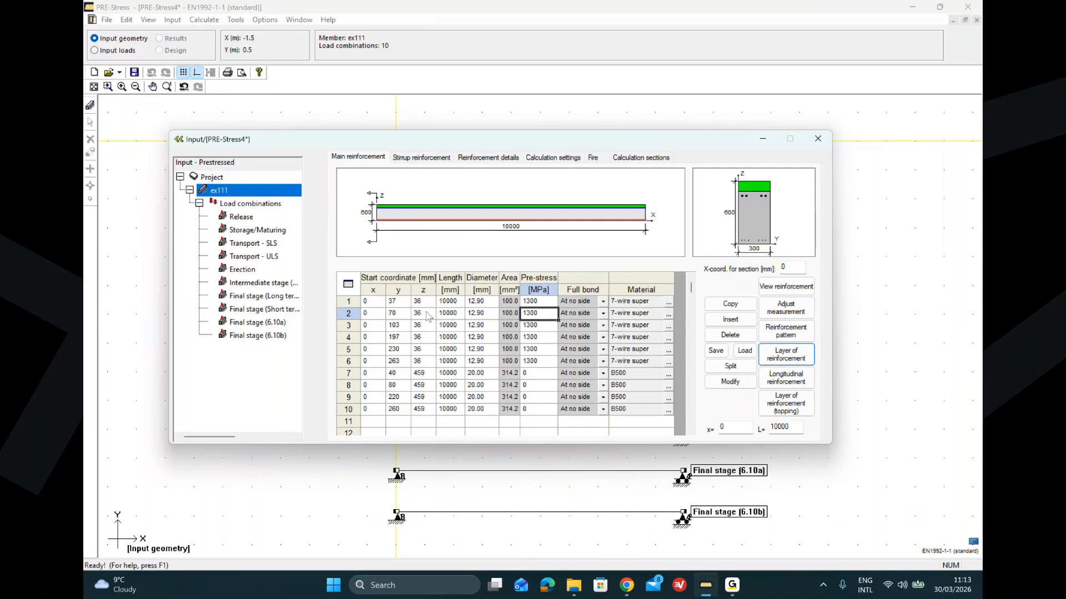
Step: Set the first strand's start x to 1000 mm and its length to 8000 mm
double_click(376, 303)
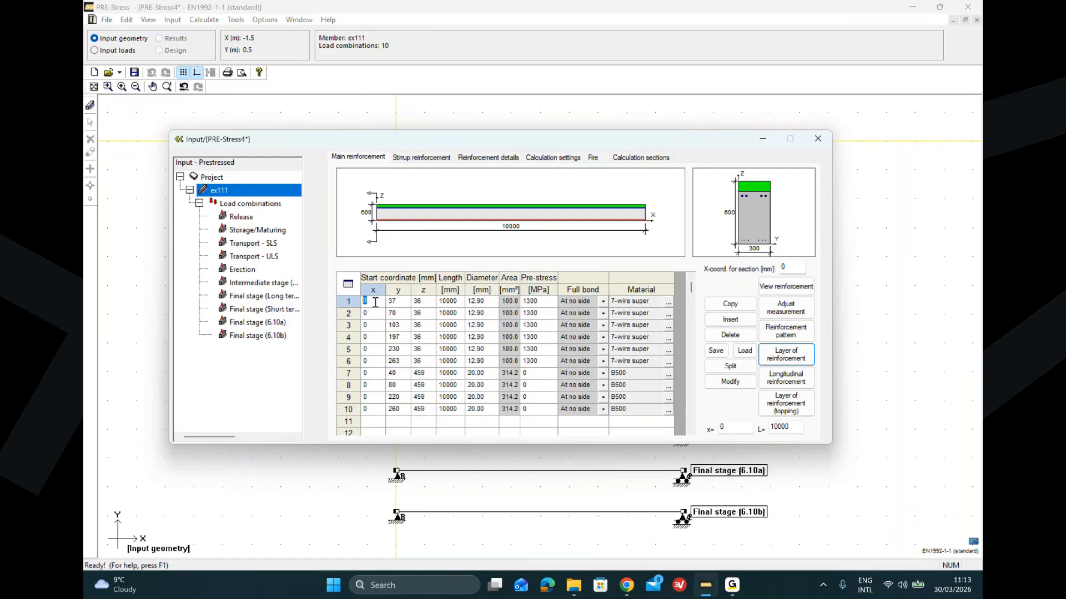
text(1000)
click(383, 327)
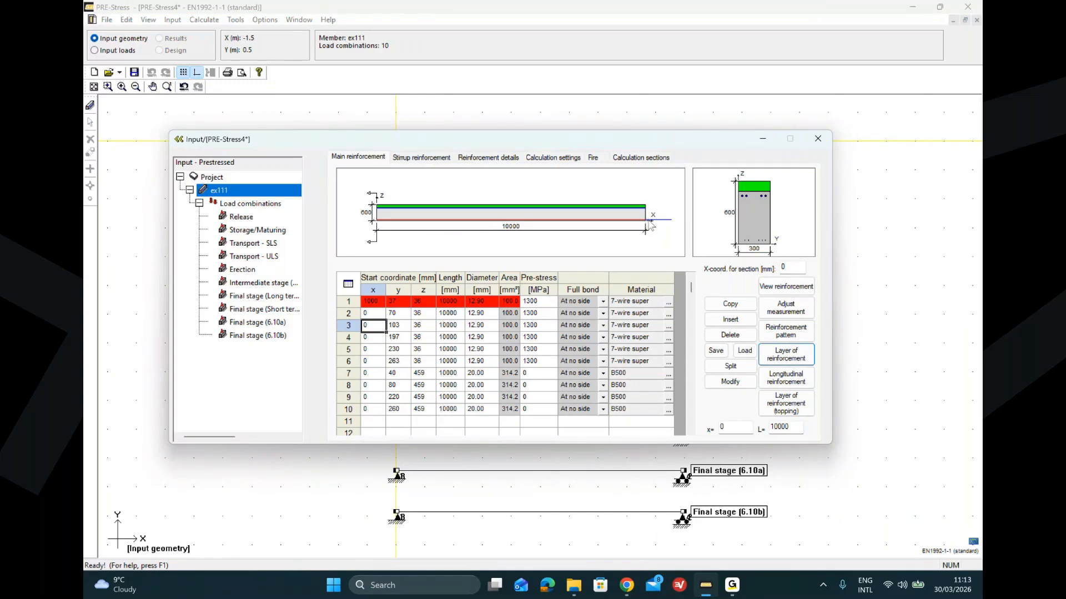
click(450, 303)
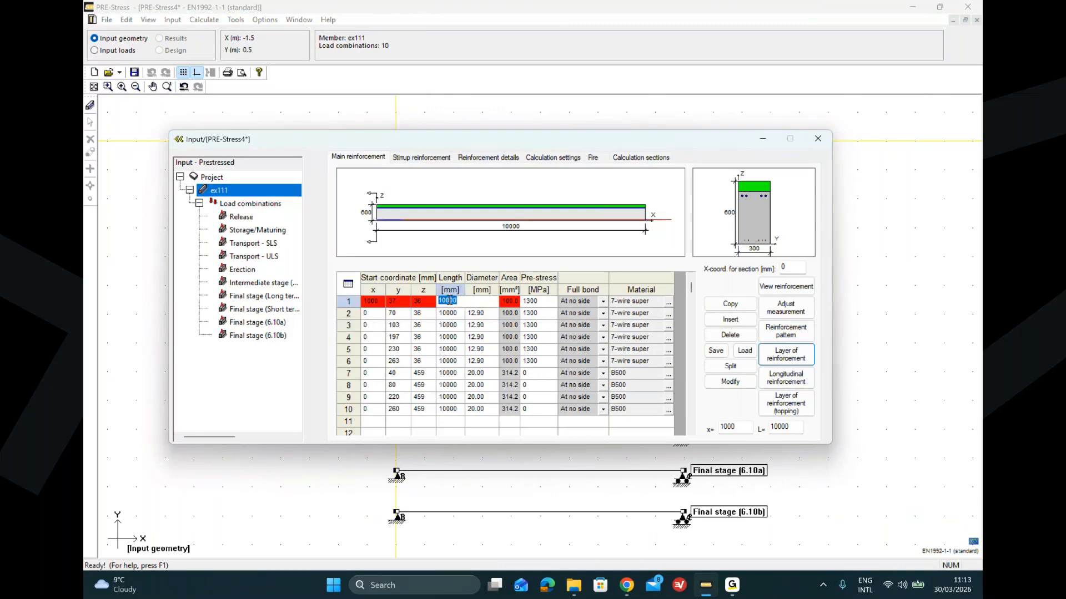
text(9000)
key(Tab)
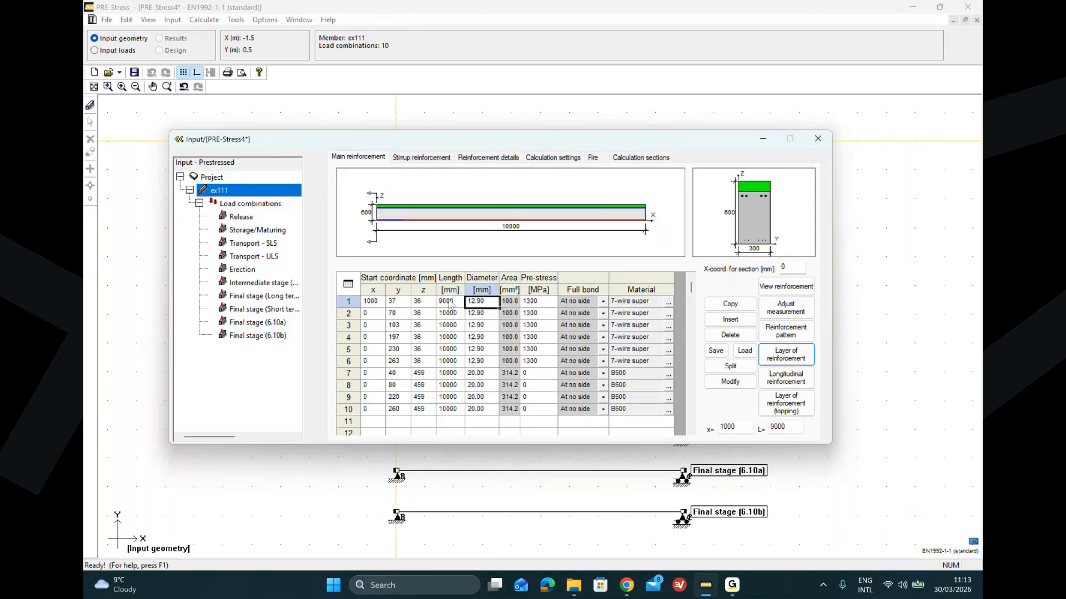
click(450, 303)
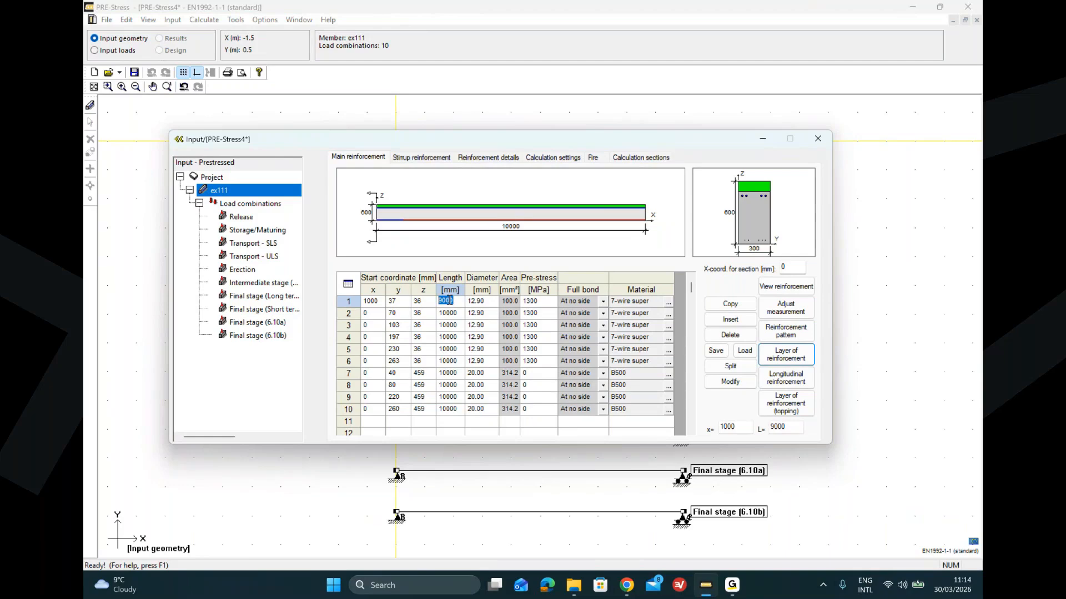
text(8000)
key(Tab)
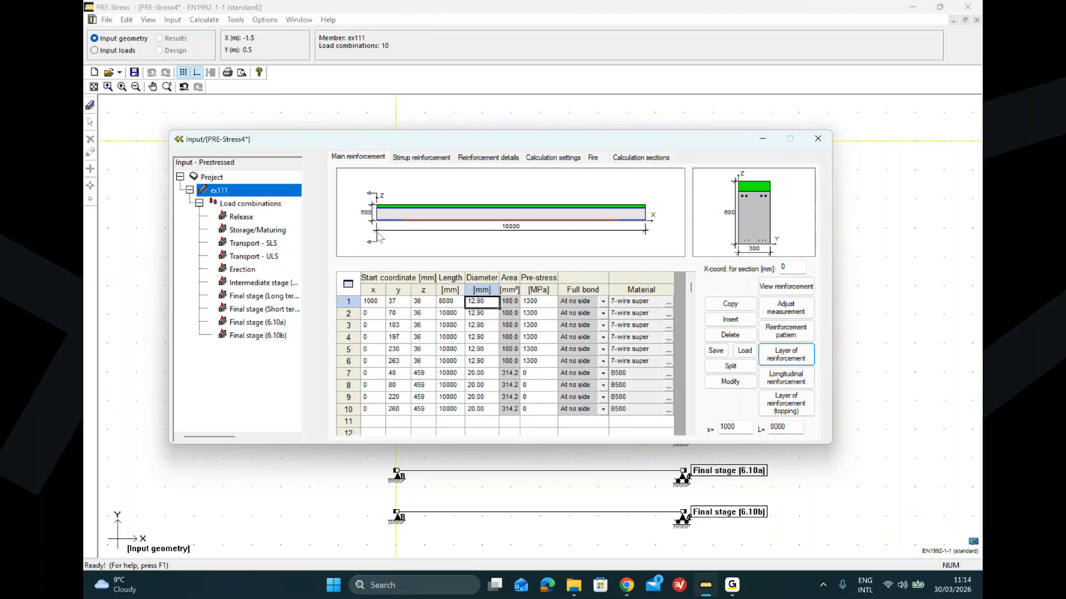
Step: Inspect the cross-section reinforcement at the beam end and at a section moved along the beam
click(758, 205)
double_click(758, 204)
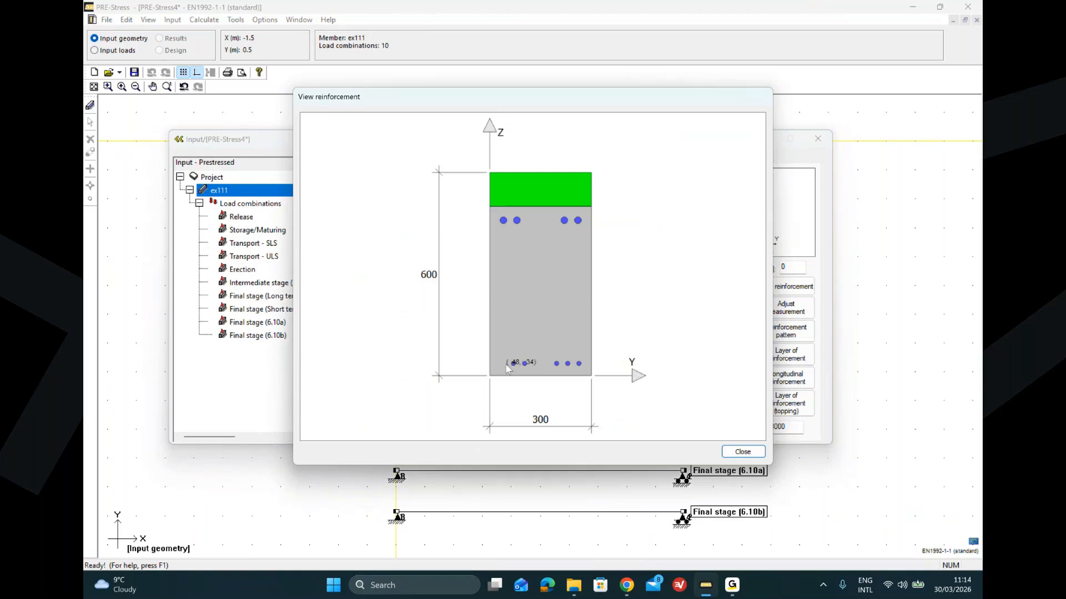
click(731, 452)
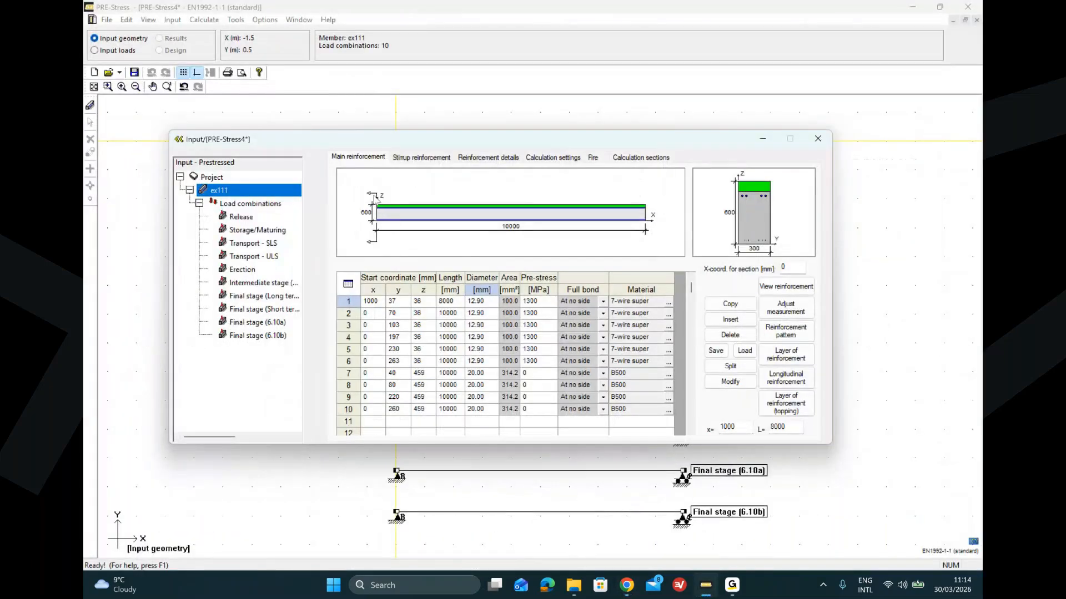
drag(377, 197, 416, 197)
double_click(756, 220)
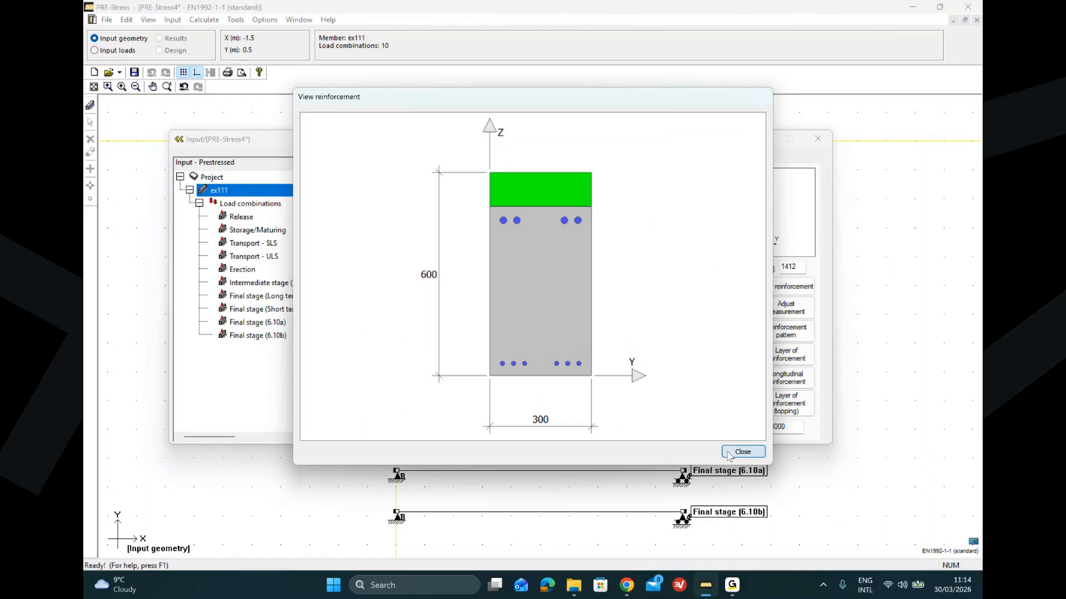
key(alt+Tab)
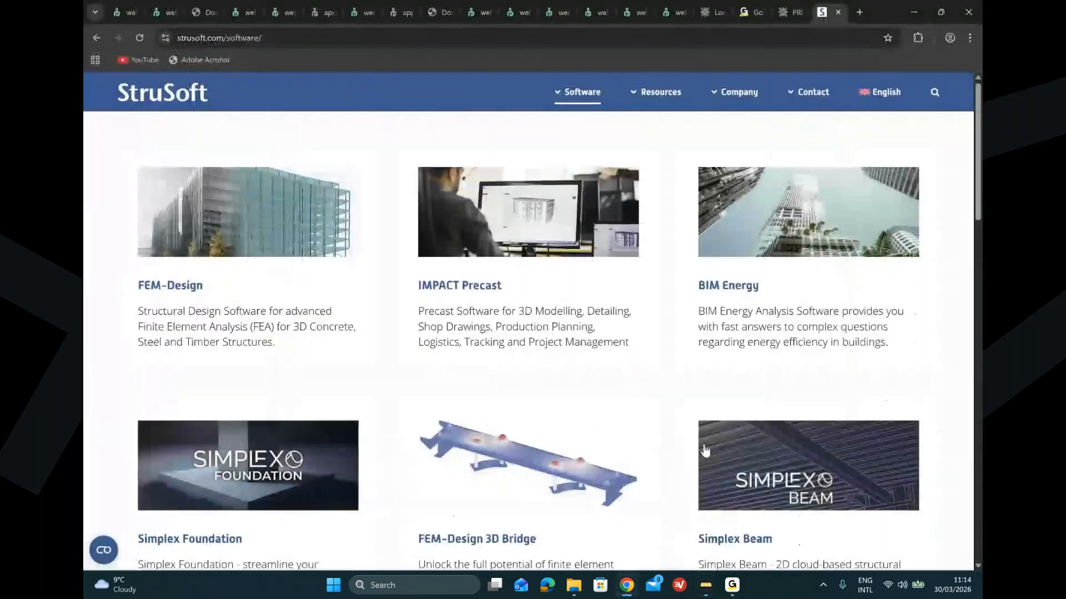
key(alt+Tab)
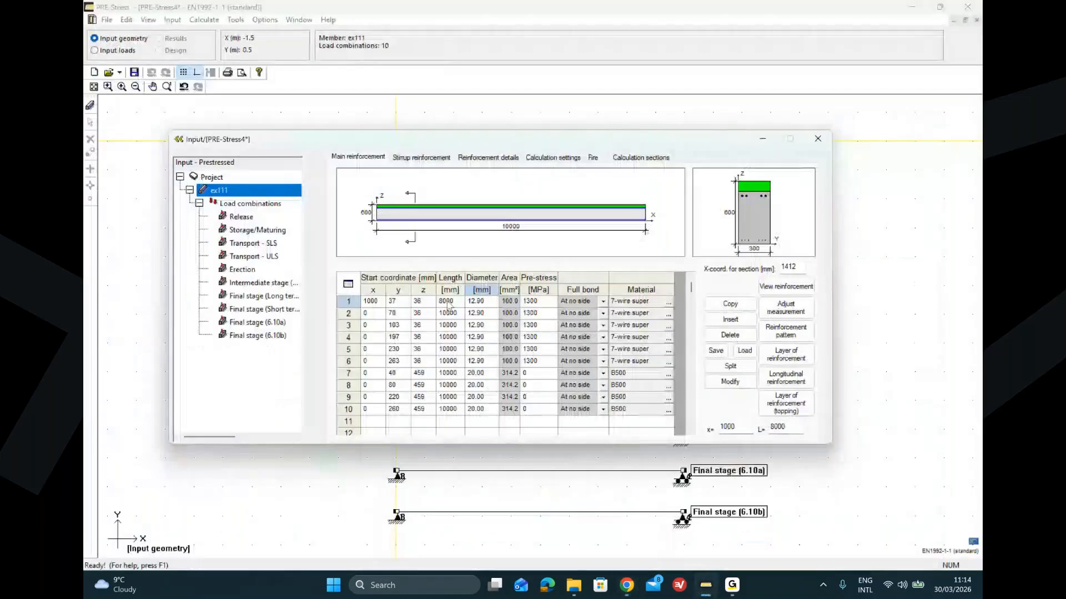
Step: Restore the first strand to a 10000 mm length starting at x 0
double_click(448, 301)
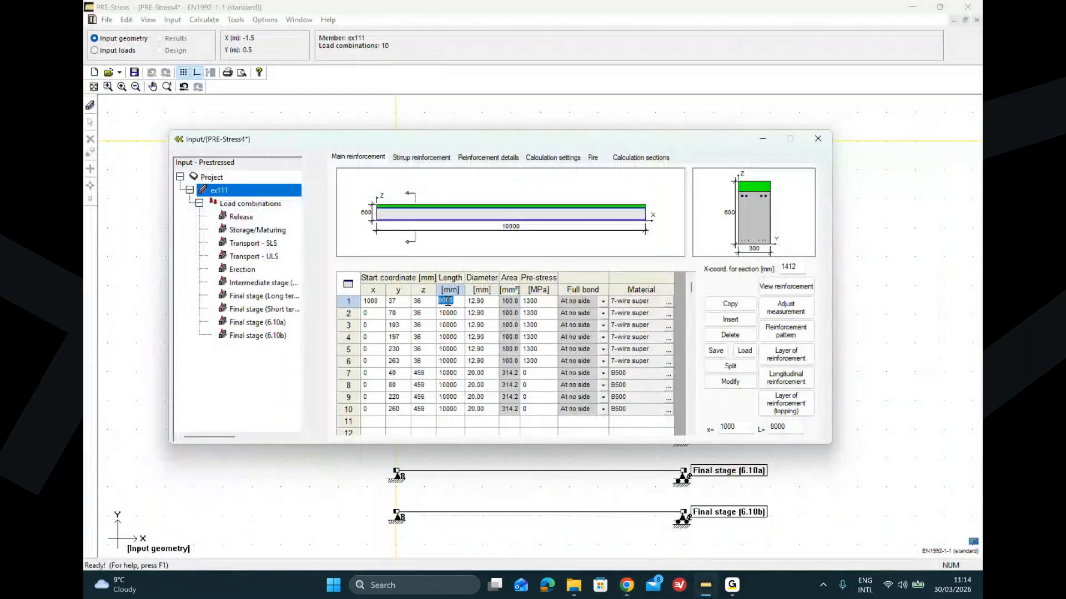
text(10000)
click(377, 304)
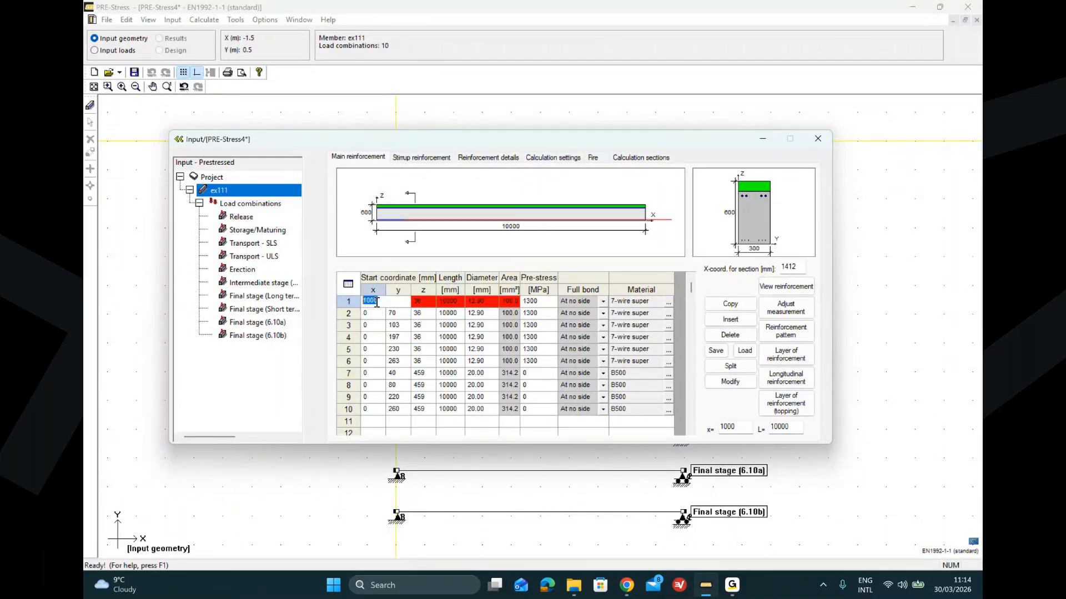
text(0)
click(402, 315)
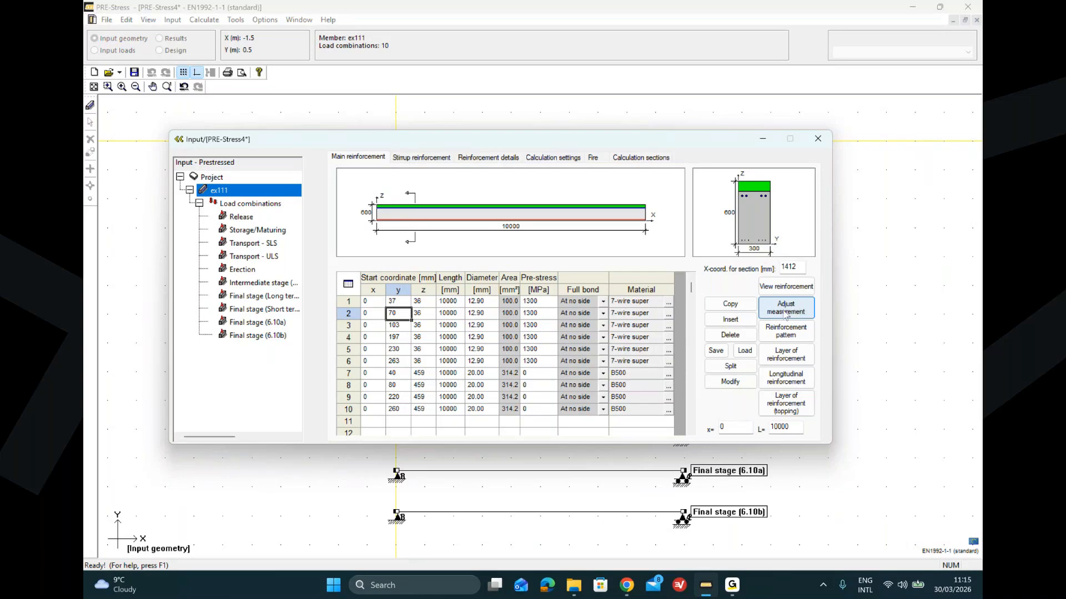
Step: Inspect the first strand's reinforcement material properties and the available materials database without changing them
click(669, 305)
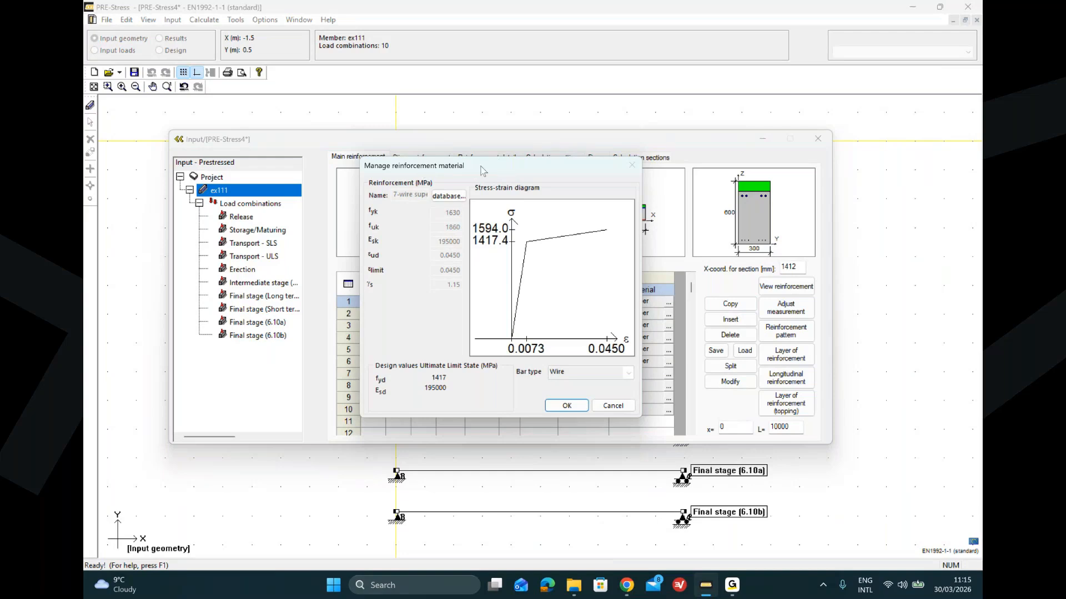
drag(472, 171, 385, 184)
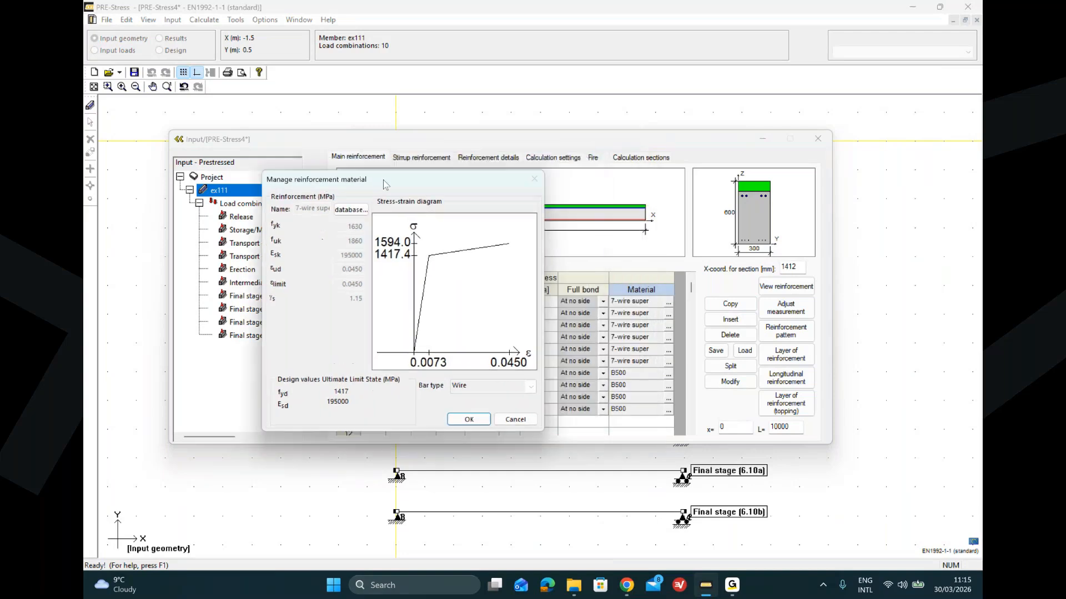
click(350, 210)
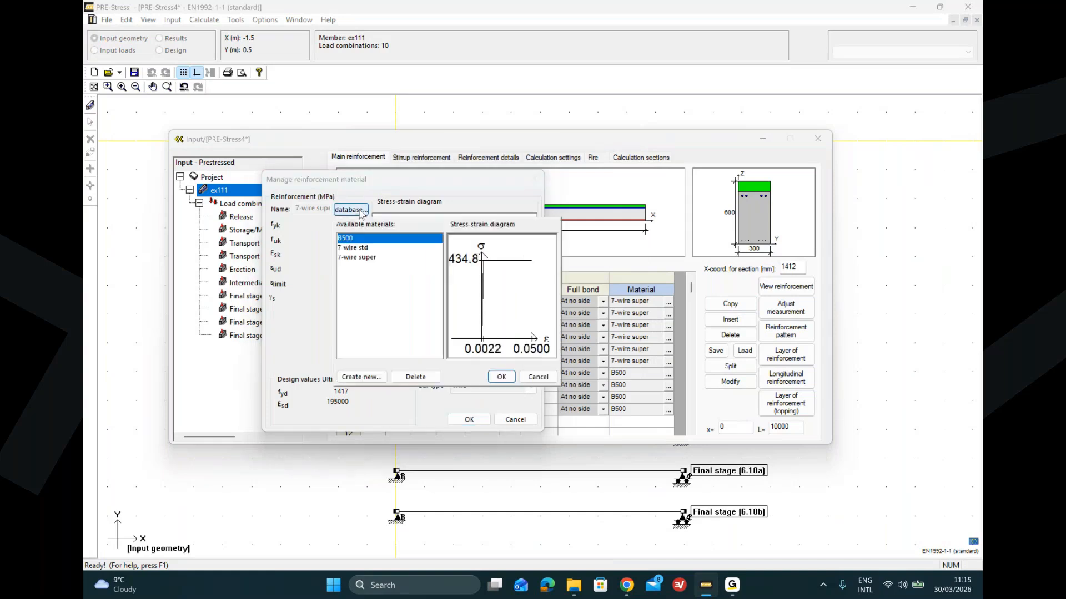
click(362, 378)
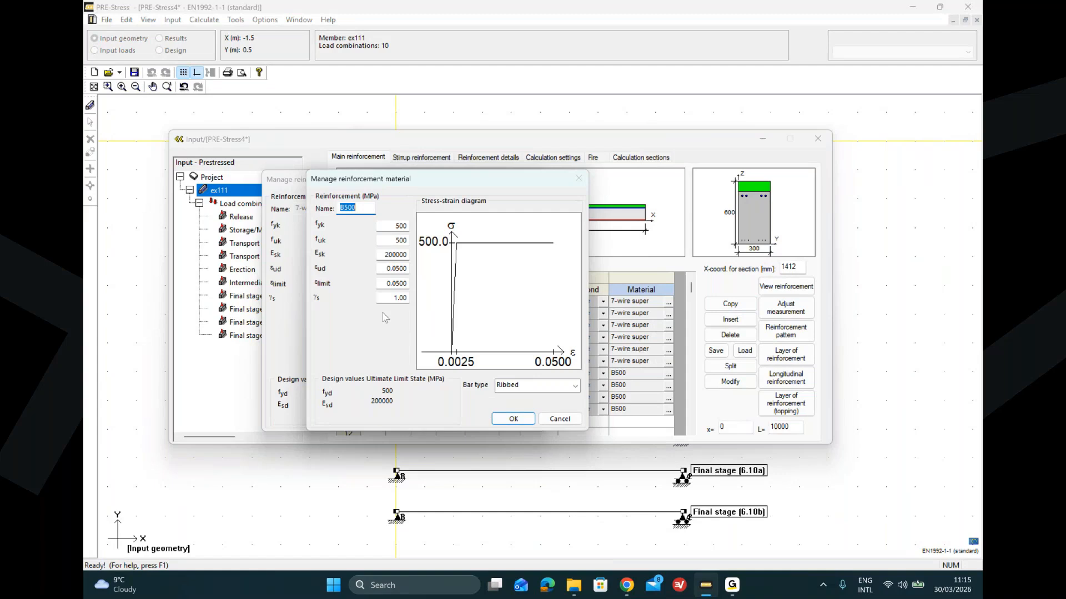
click(552, 387)
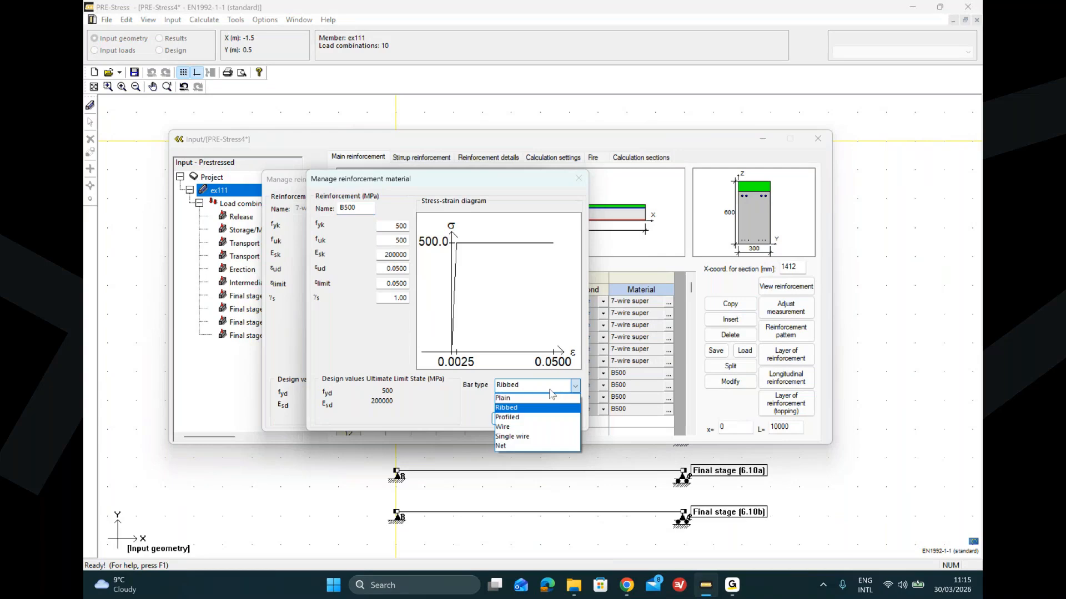
click(549, 390)
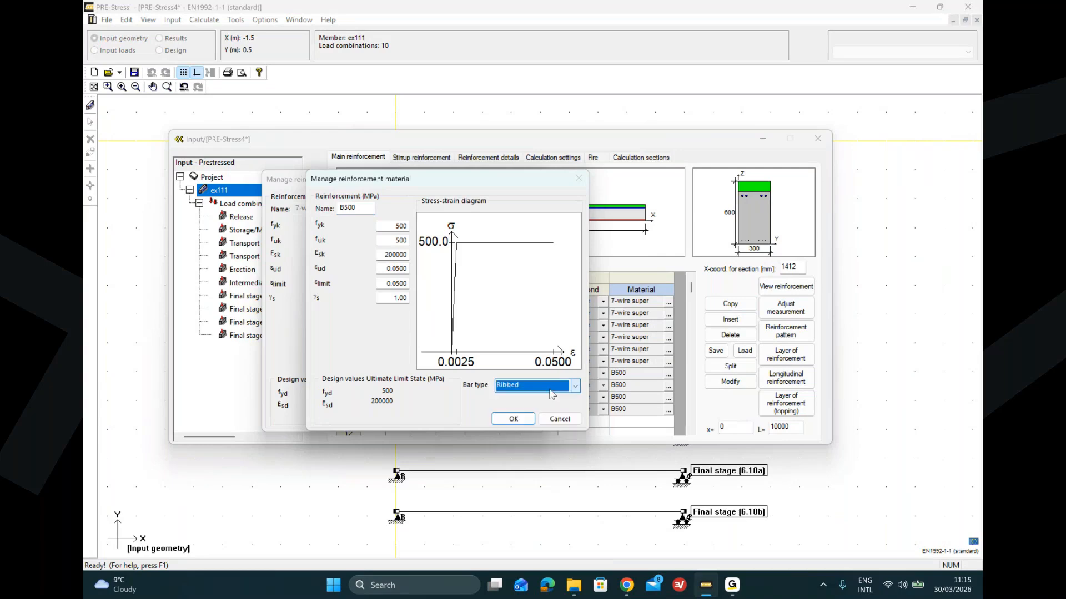
click(558, 419)
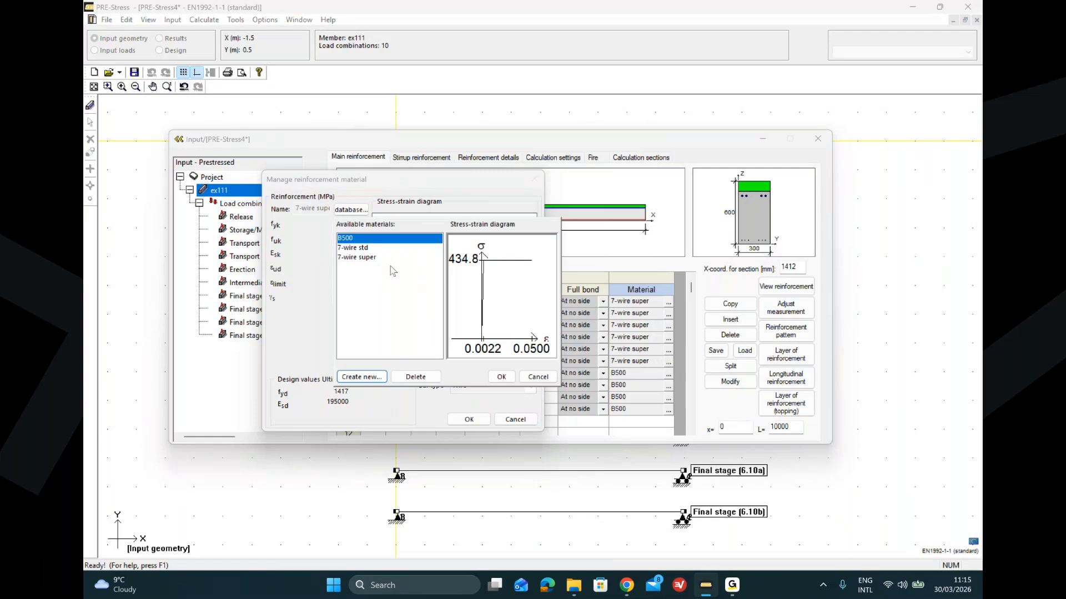
click(533, 377)
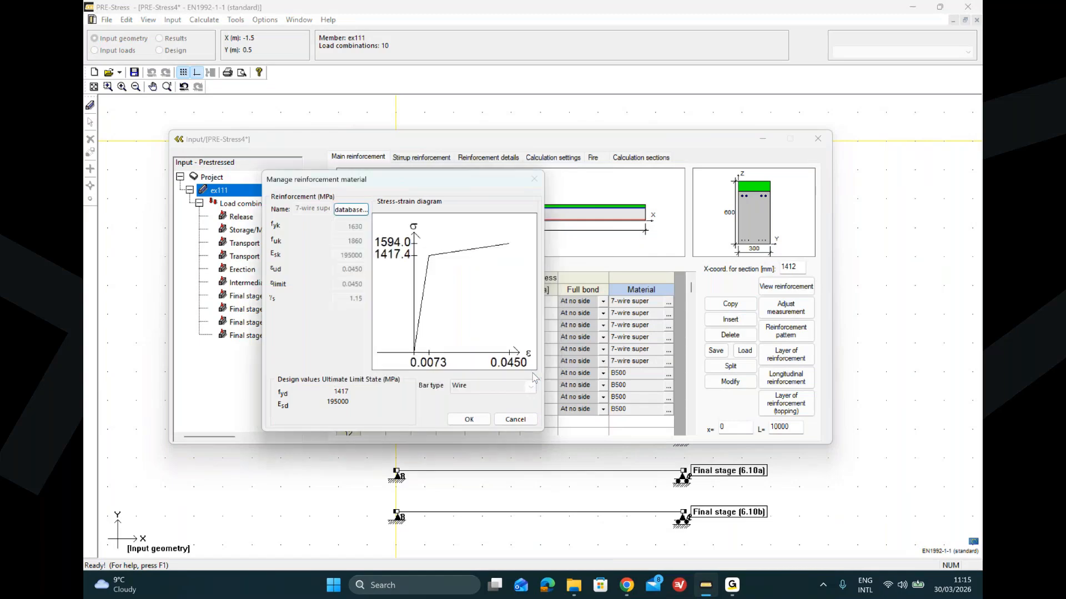
click(488, 423)
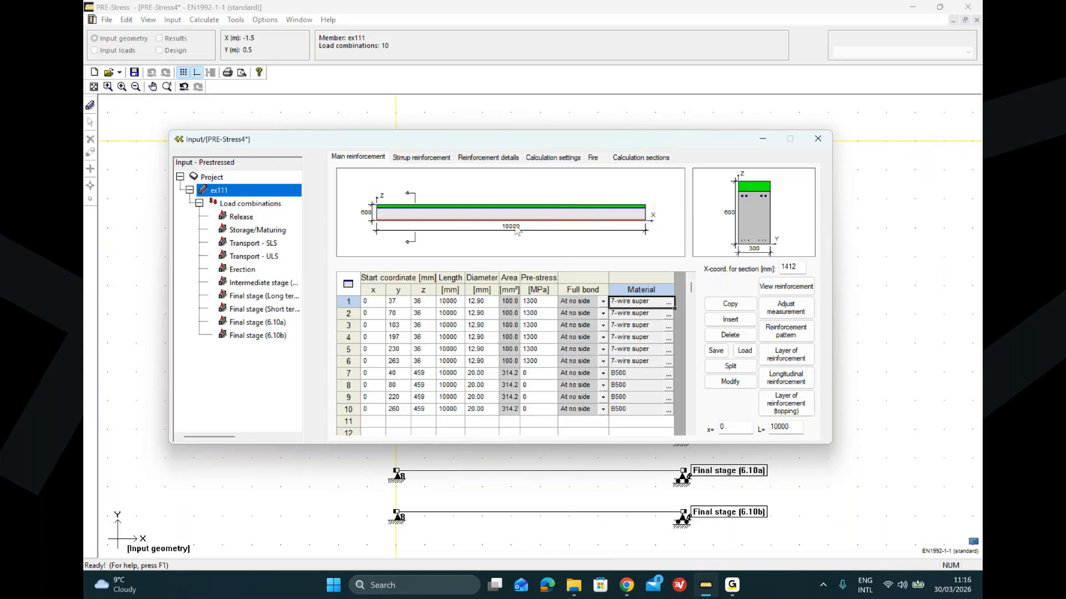
Step: Apply default stirrup placing and set the spacing to 100 mm in both end groups and 200 mm in the middle group
click(414, 157)
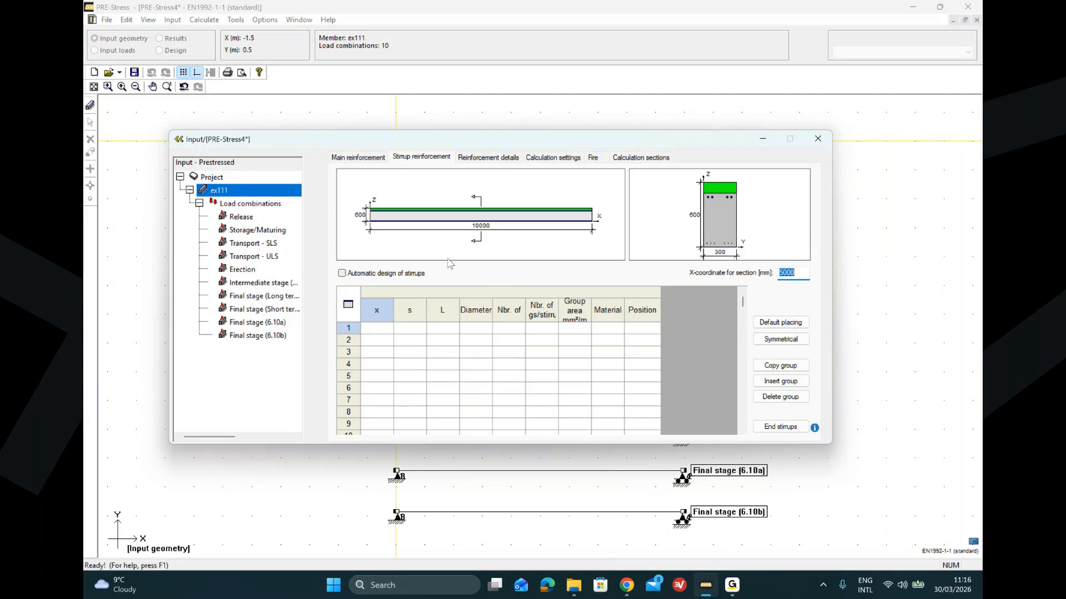
click(784, 326)
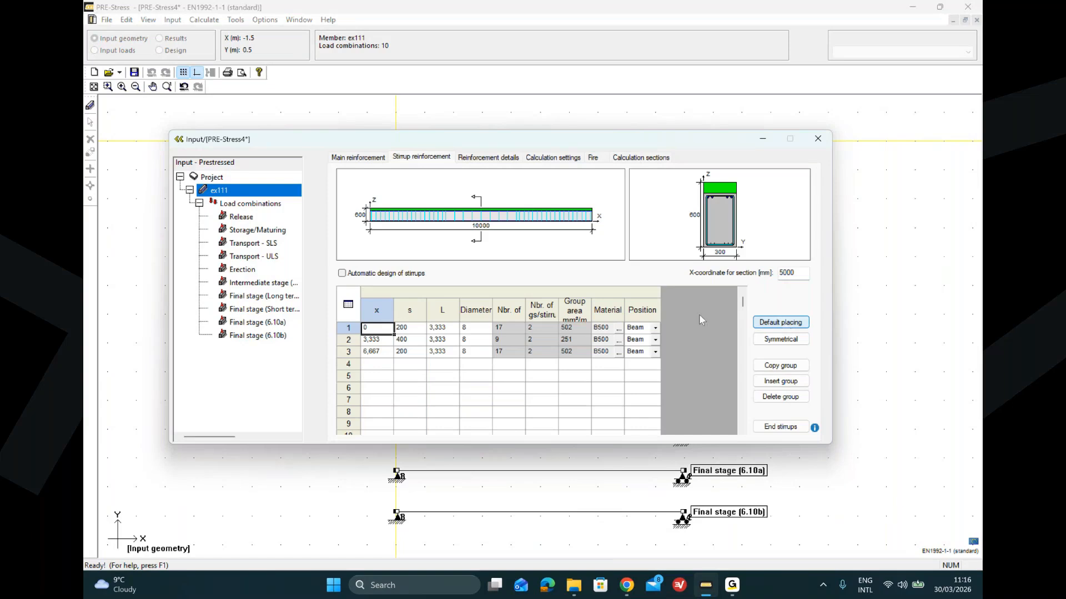
click(411, 328)
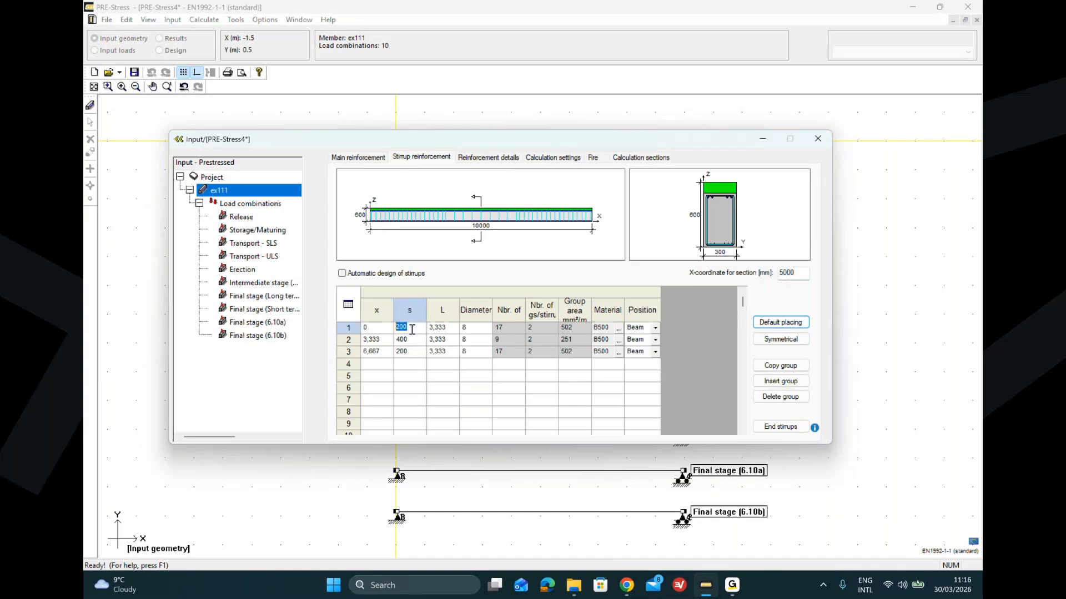
text(100)
click(412, 353)
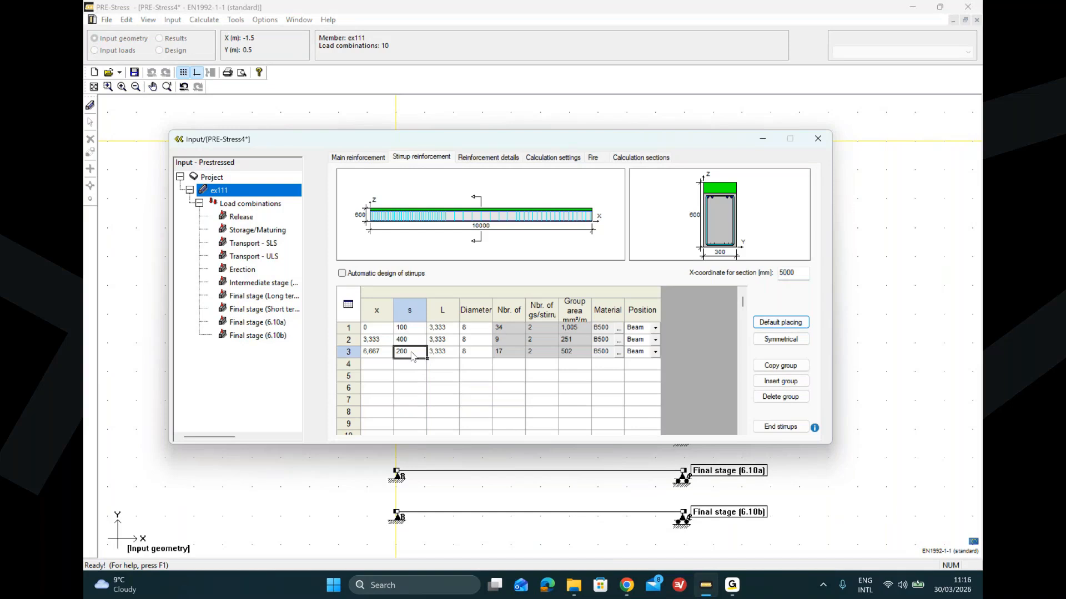
text(1000)
click(410, 380)
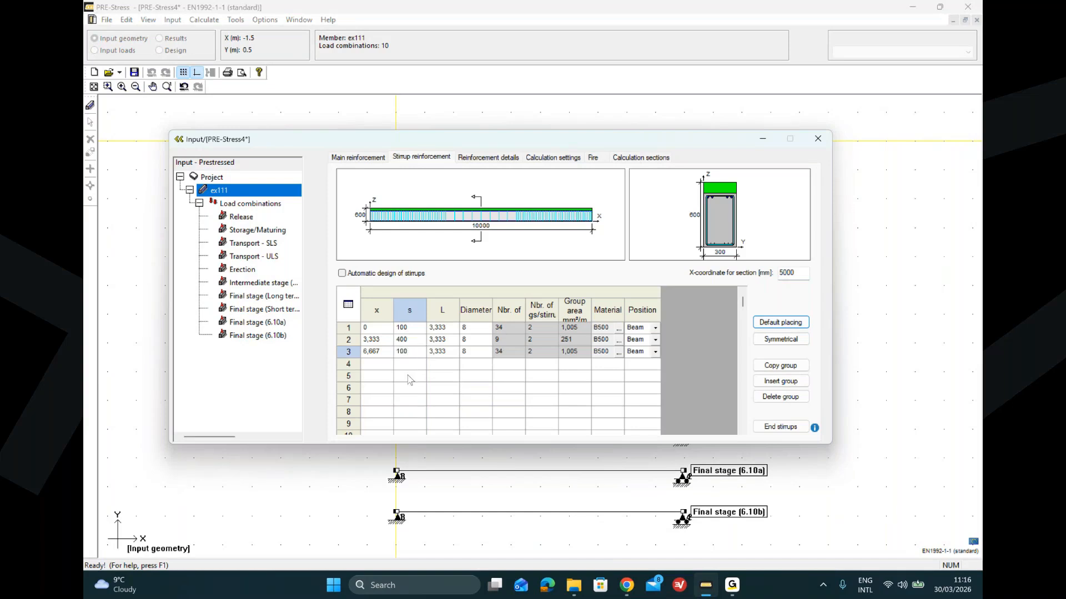
click(405, 341)
double_click(405, 339)
text(200)
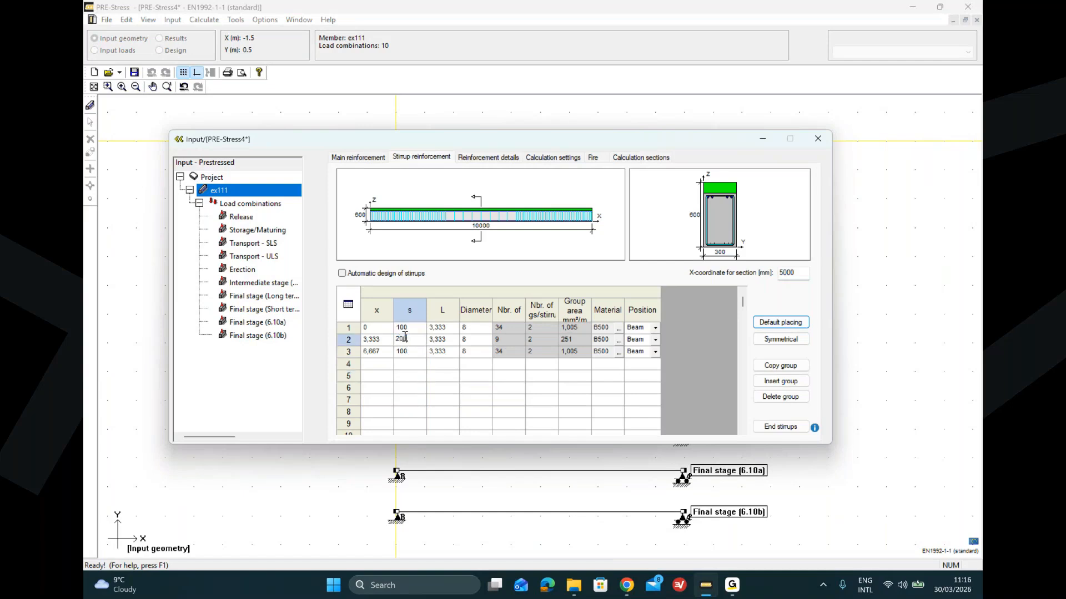
click(424, 415)
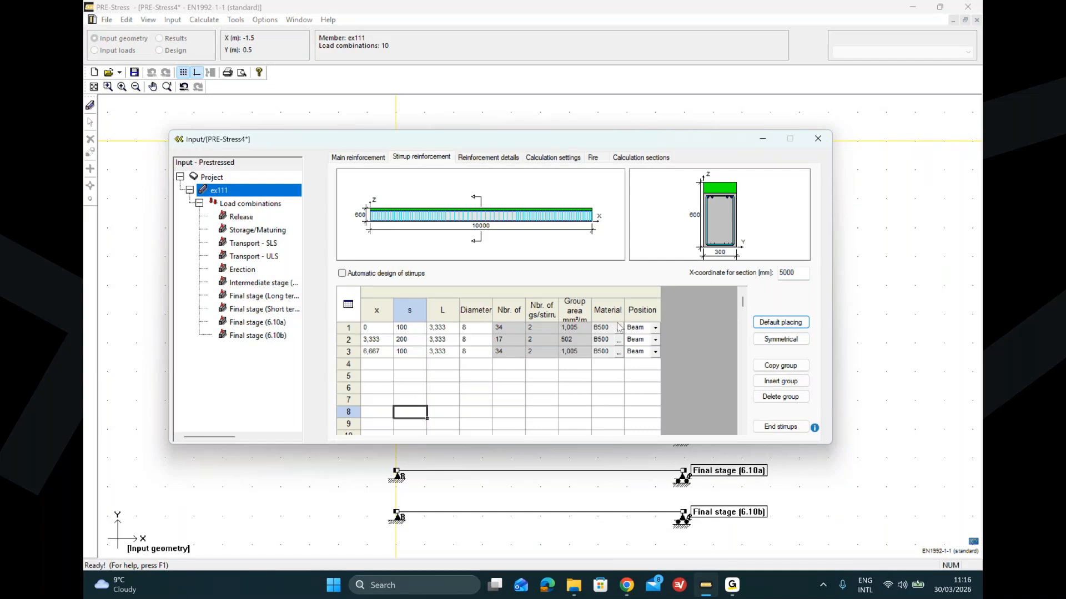
Step: Check the stirrup position options and view the section reinforcement, returning to the main reinforcement table
click(655, 328)
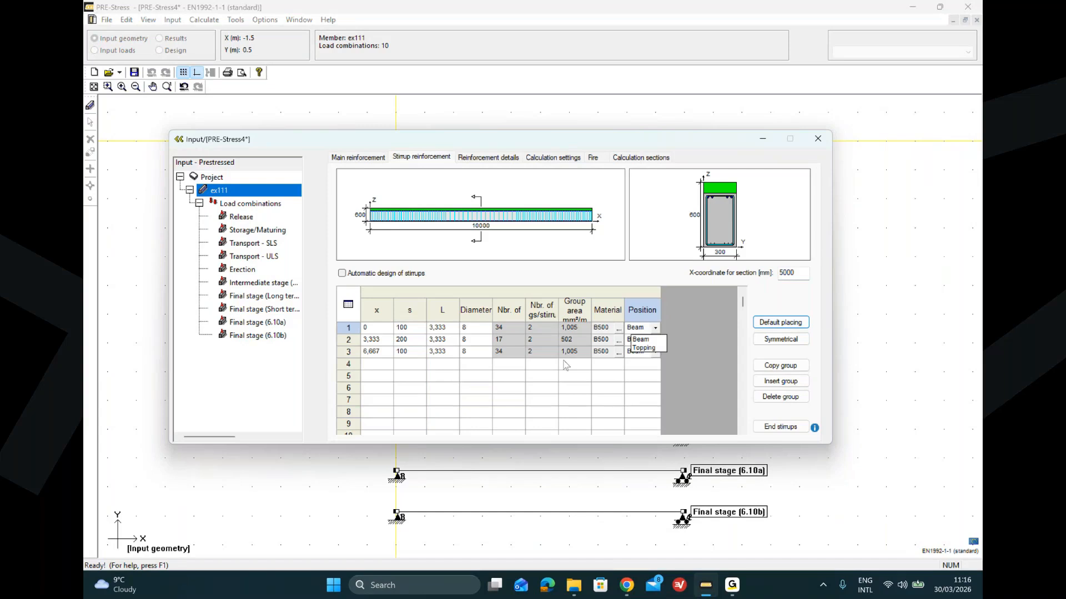
click(552, 380)
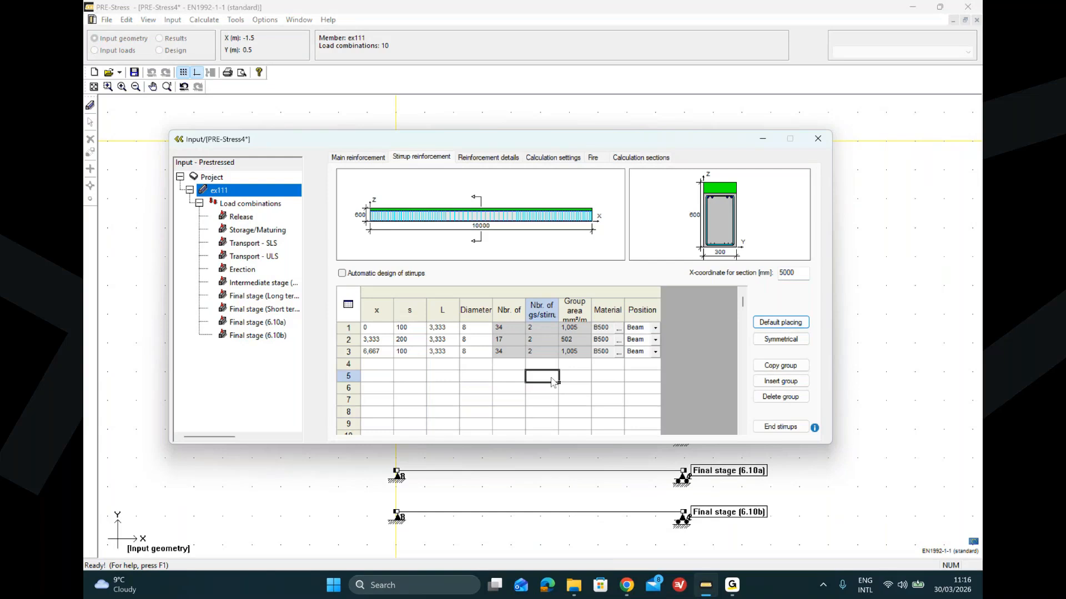
double_click(724, 228)
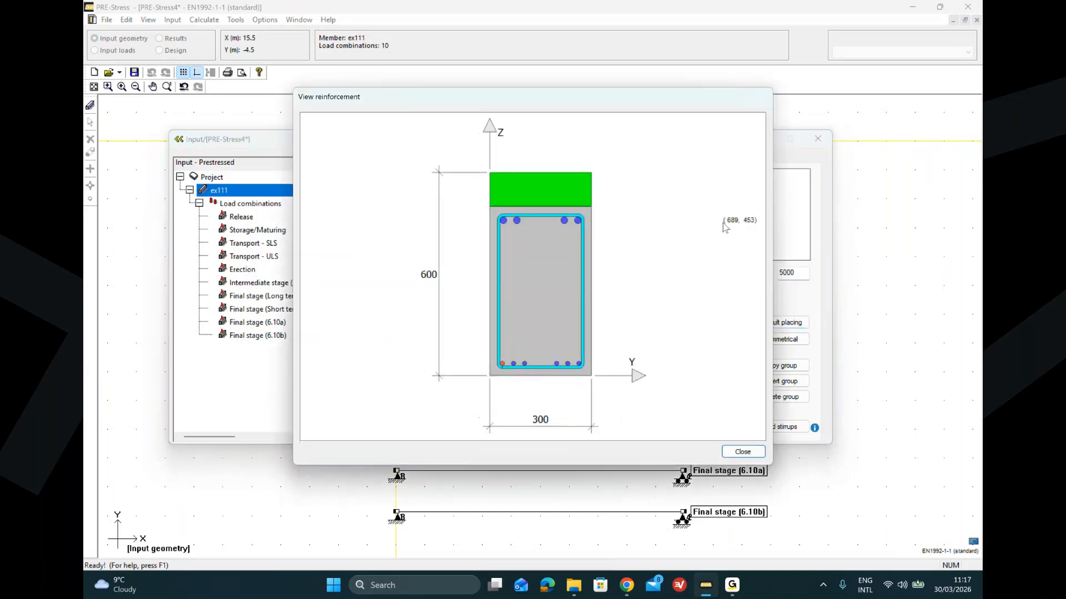
click(743, 452)
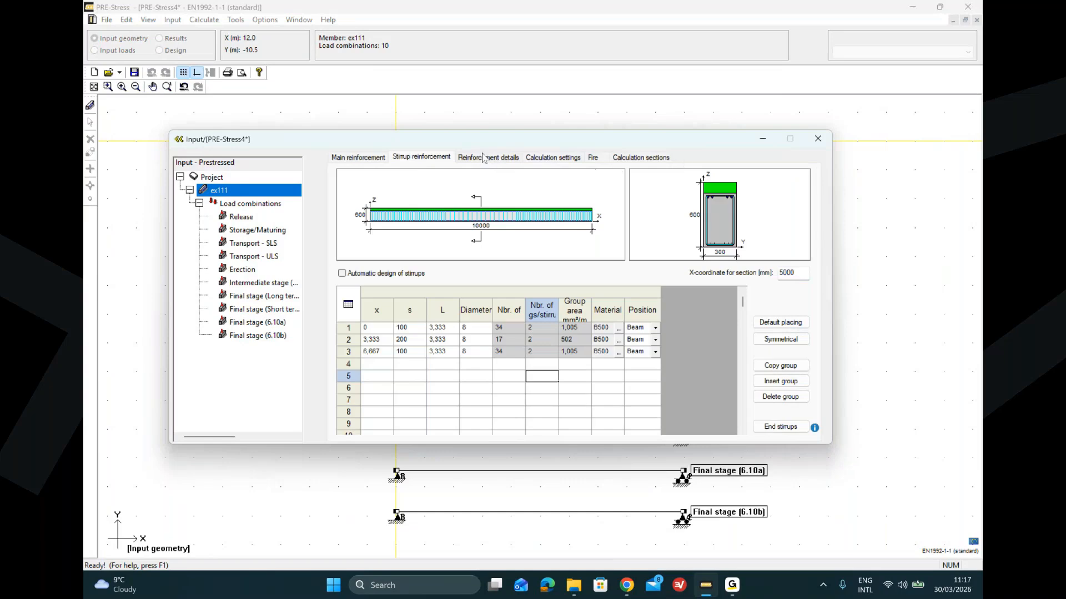
click(345, 159)
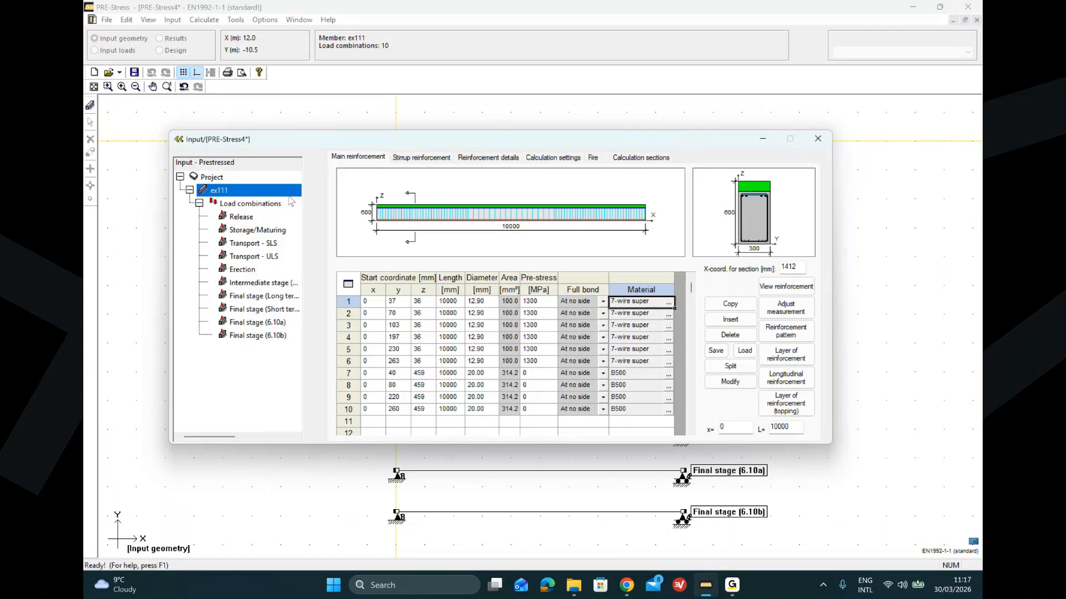
Step: Set the exposure class of the Release load combination to XC3 Moderate humidity
click(251, 204)
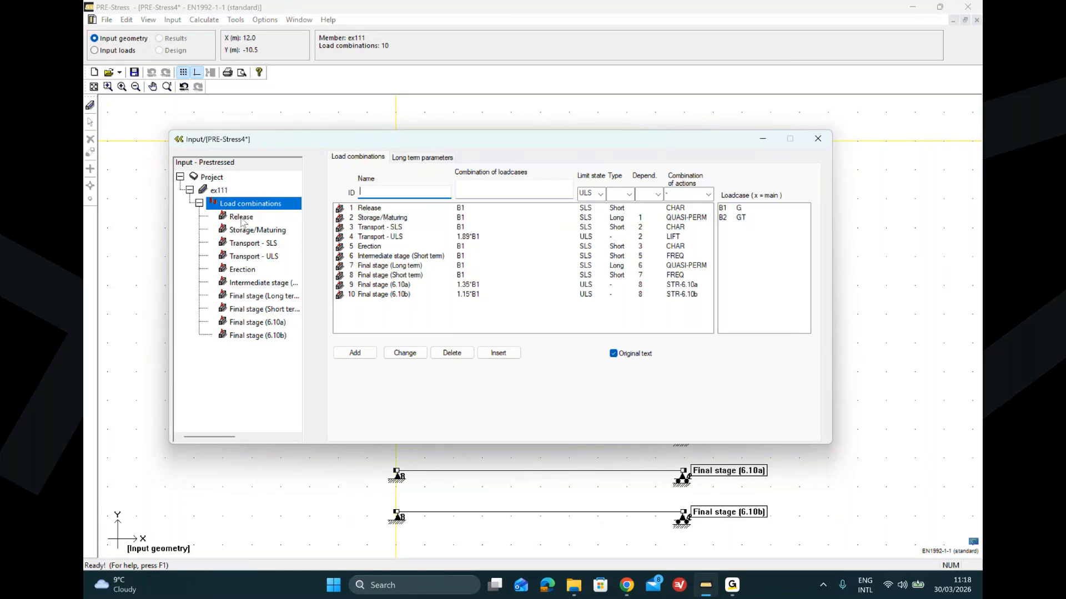
click(241, 217)
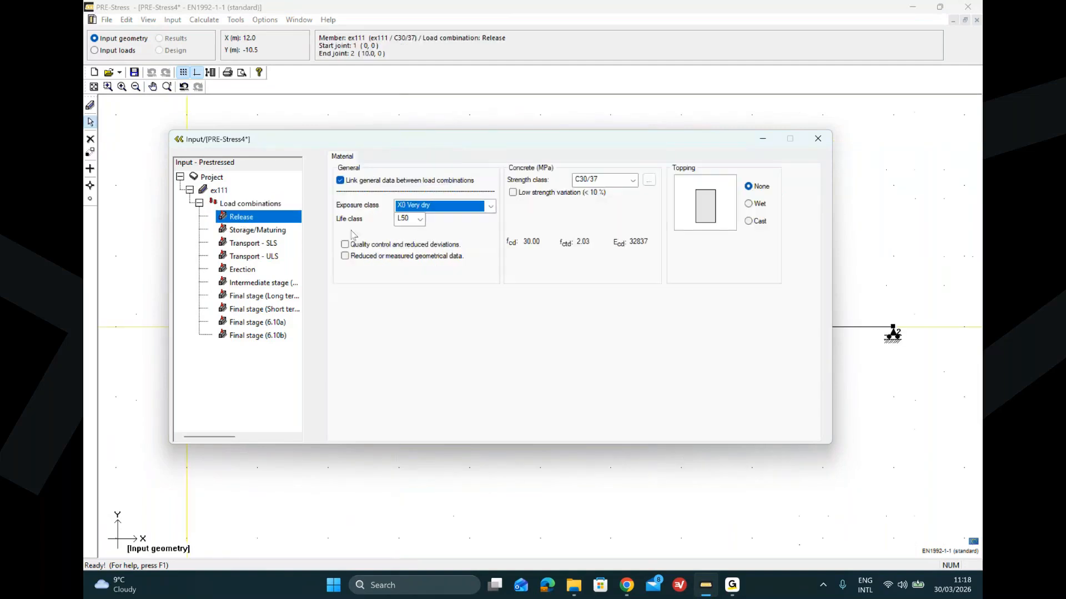
click(491, 207)
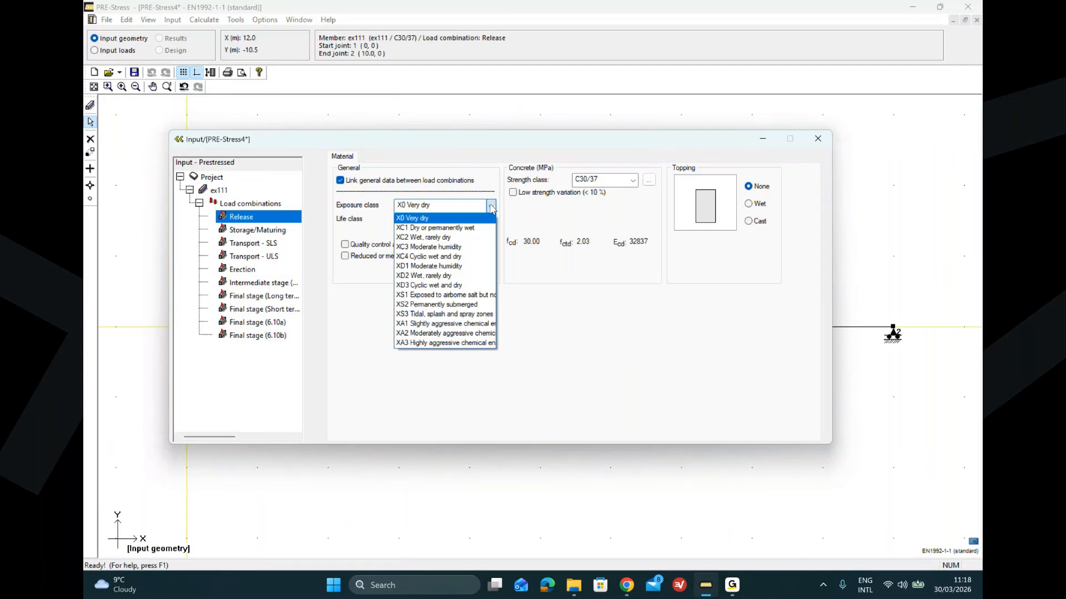
click(473, 247)
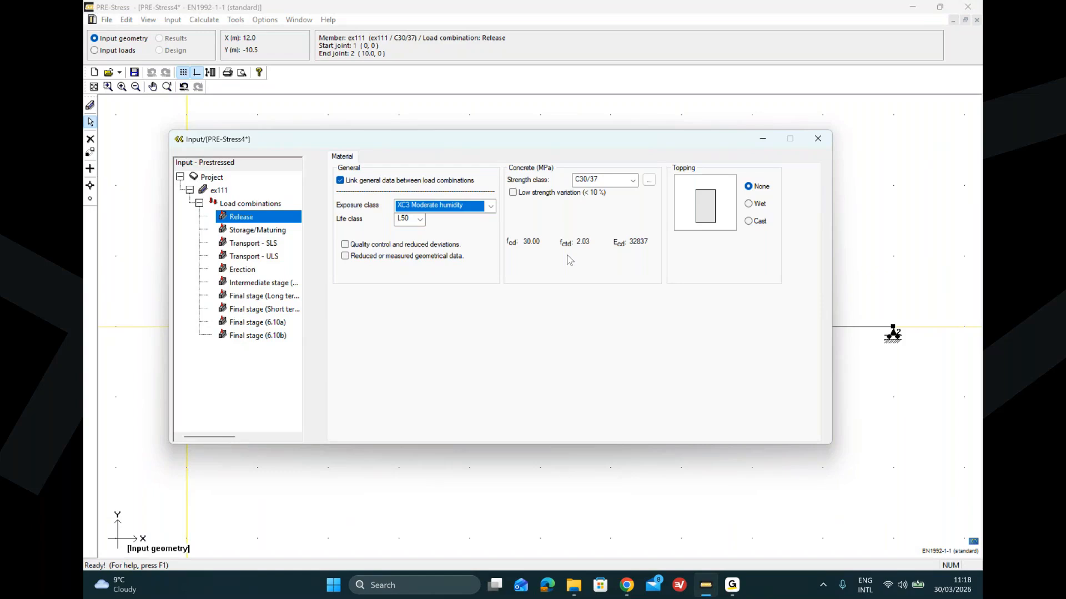
Step: Change the Transport - SLS concrete strength class to C30/37, then restore it to C40/50
click(249, 246)
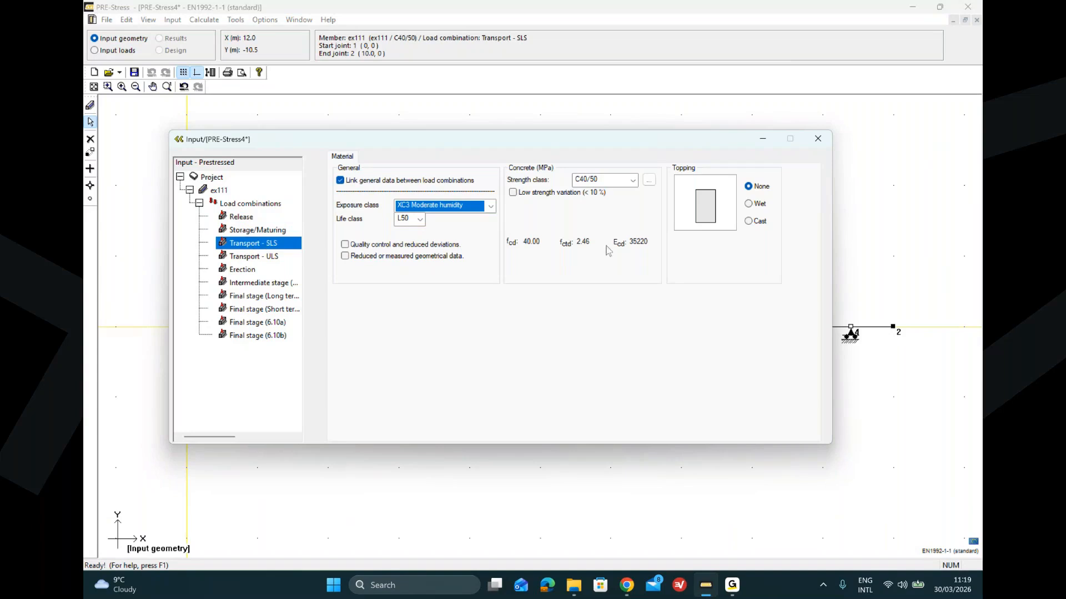
click(634, 181)
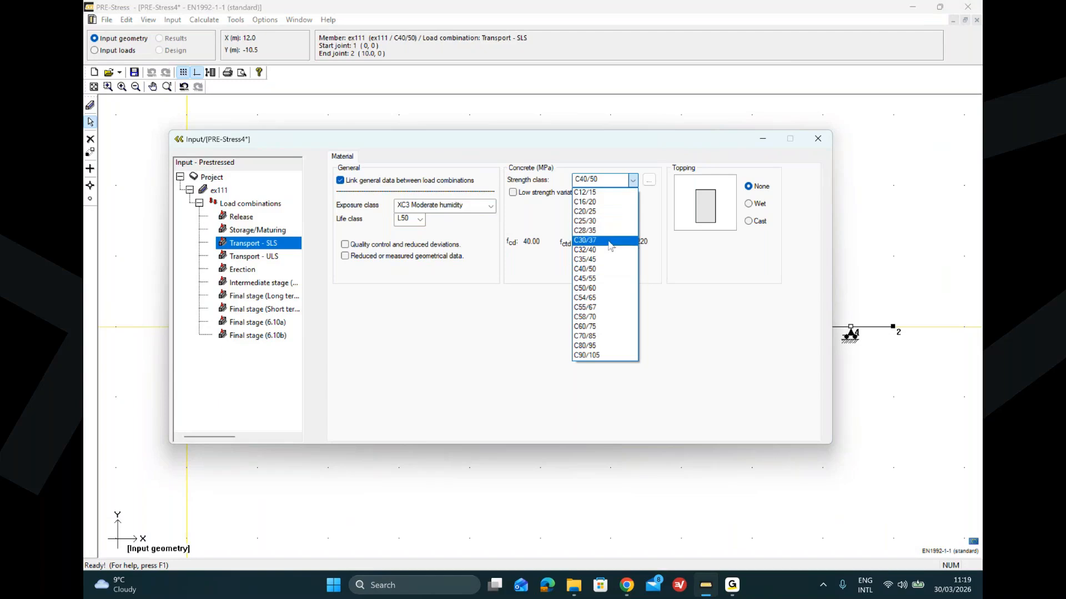
click(611, 242)
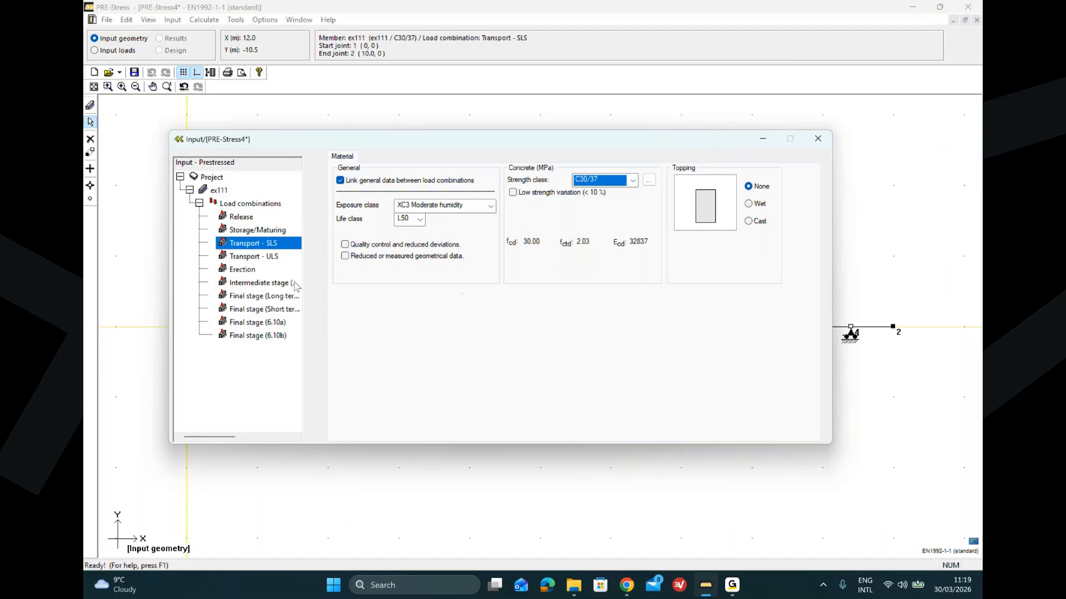
click(265, 220)
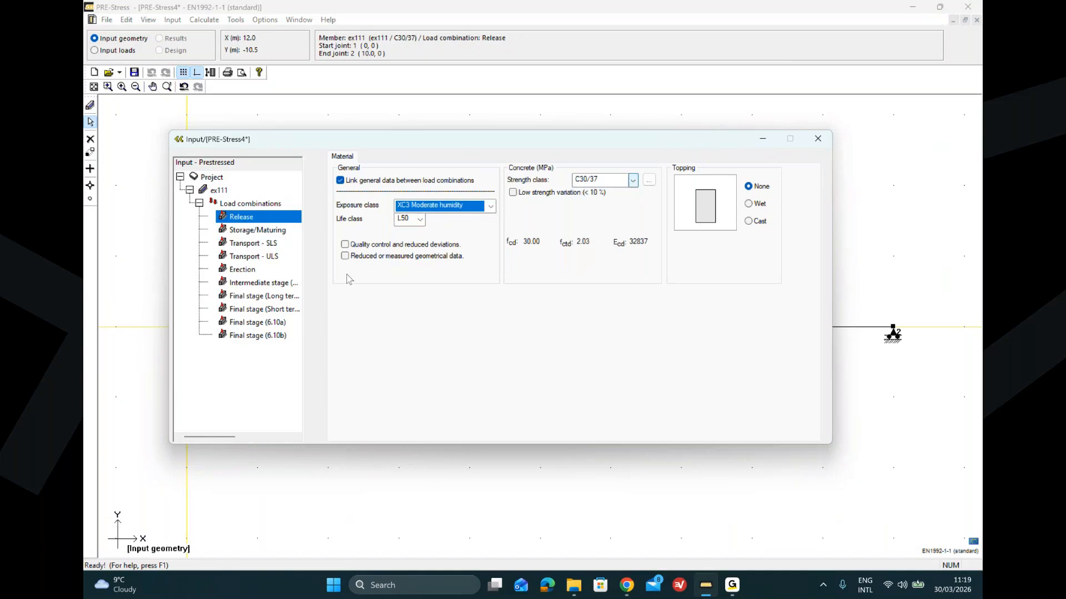
click(271, 246)
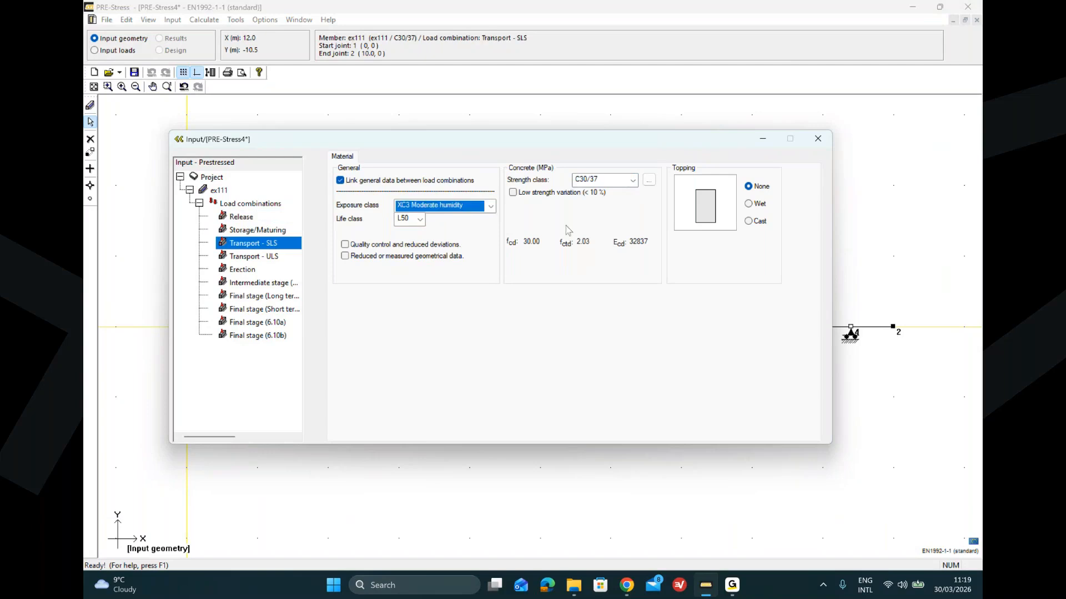
click(632, 180)
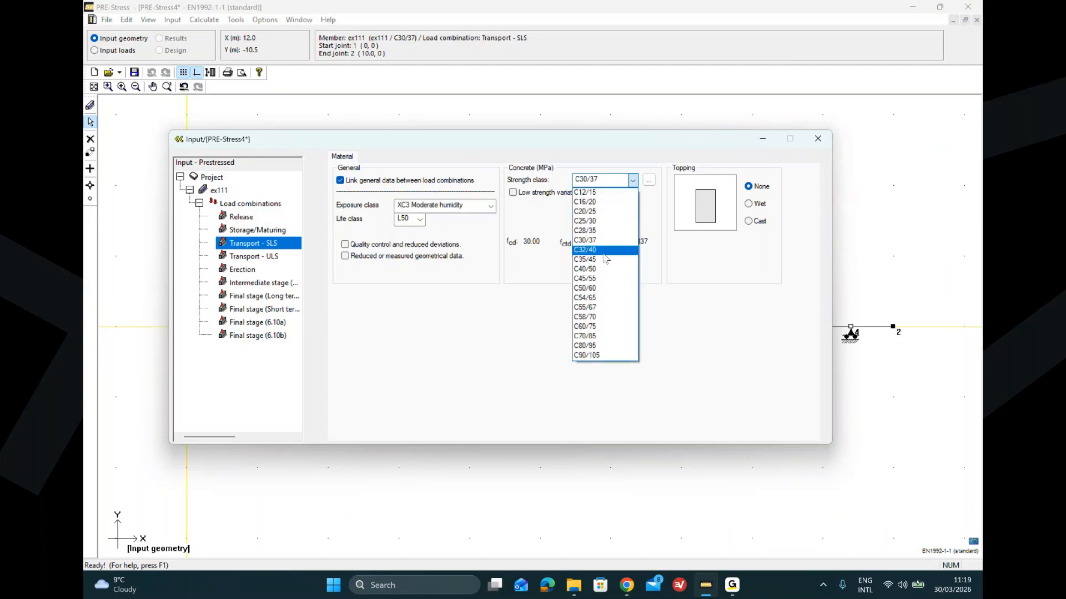
click(604, 270)
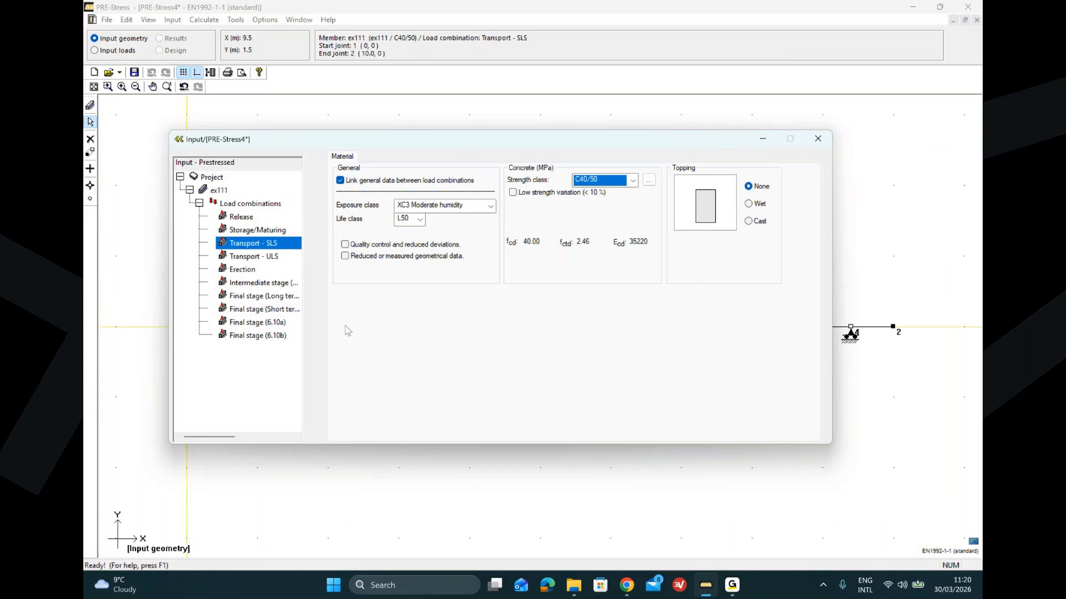
Step: Set the topping of the Intermediate stage combination to Wet and open the long-term final stage
click(261, 284)
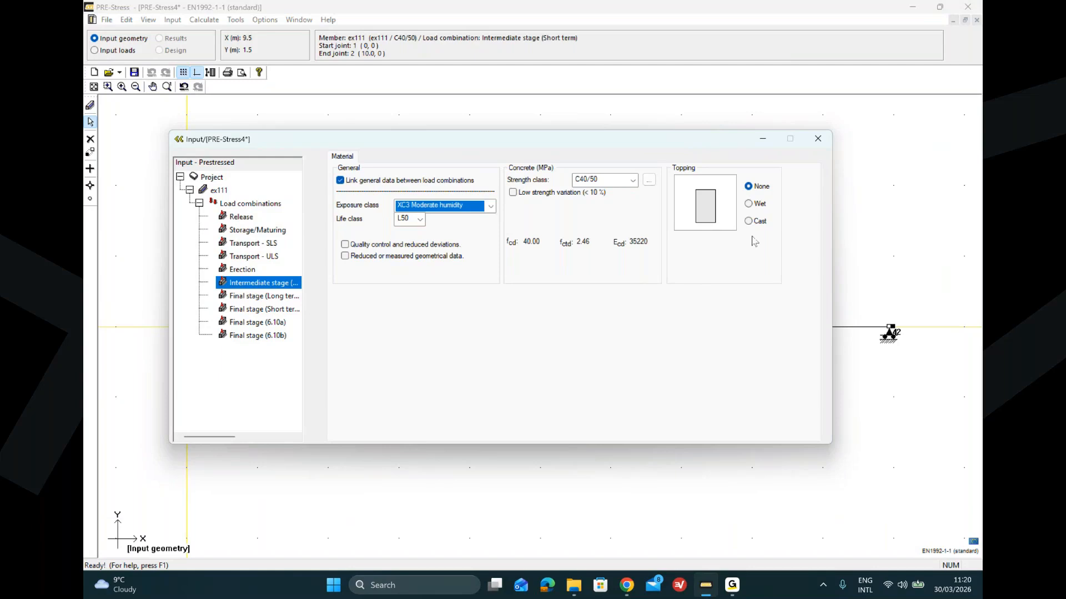
click(748, 204)
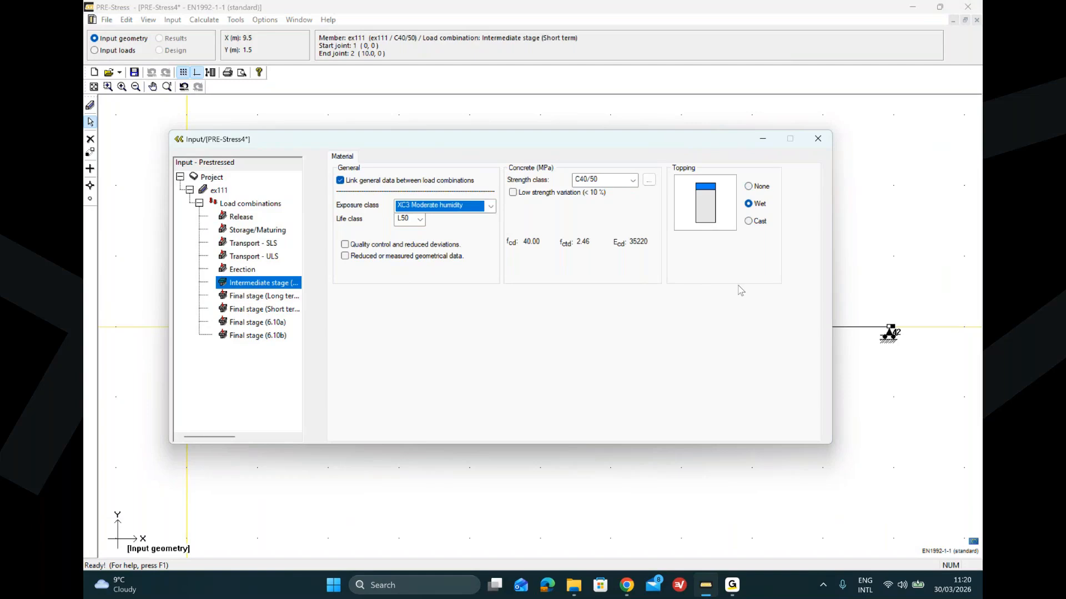
click(246, 300)
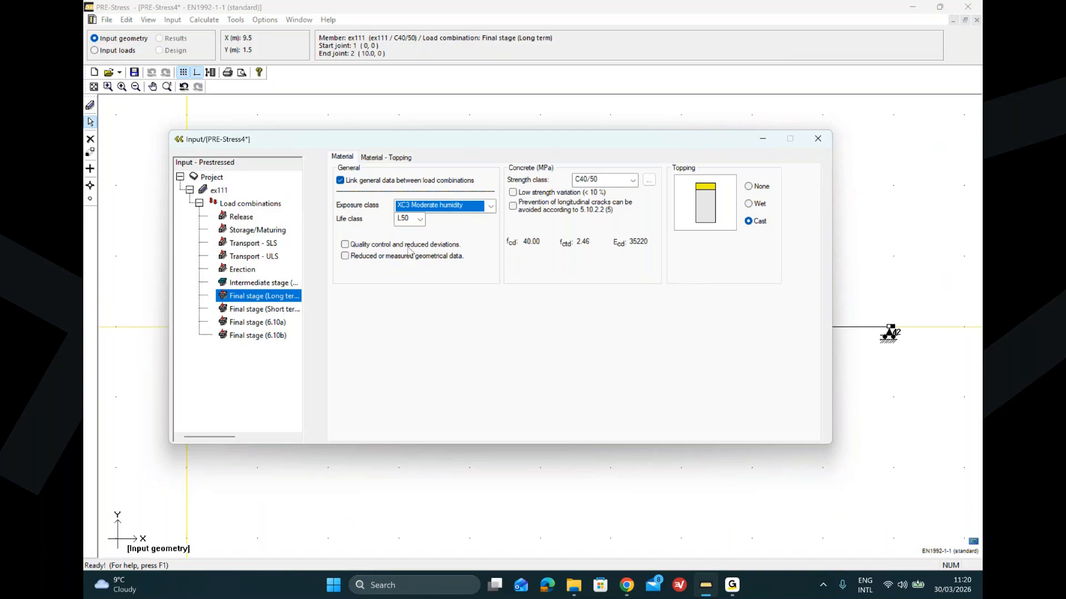
Step: Review the topping material settings and the long-term creep and shrinkage parameter tables of the load combinations
click(387, 158)
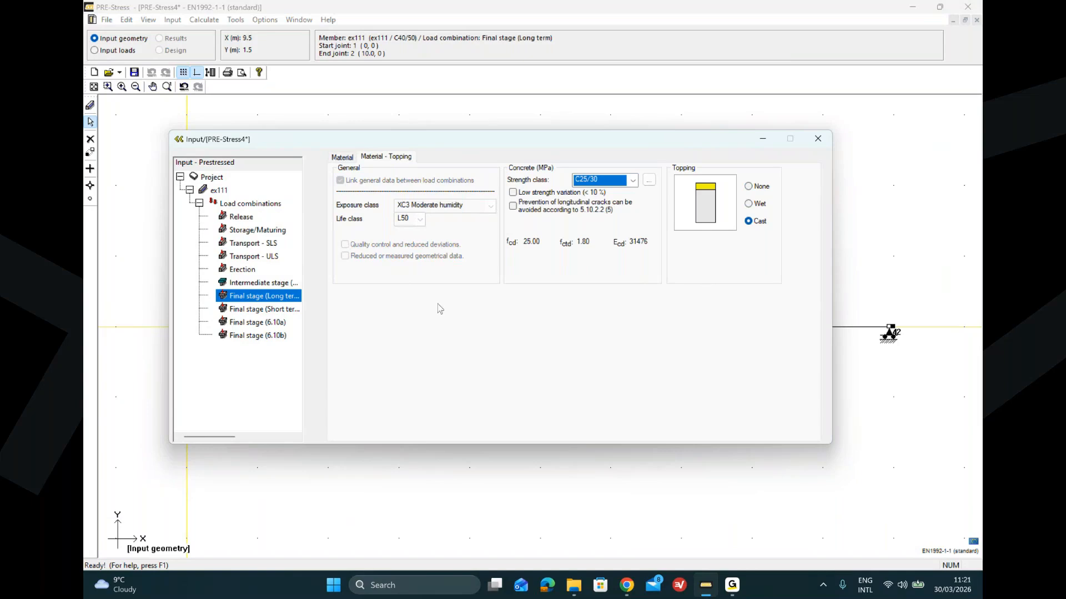
click(249, 204)
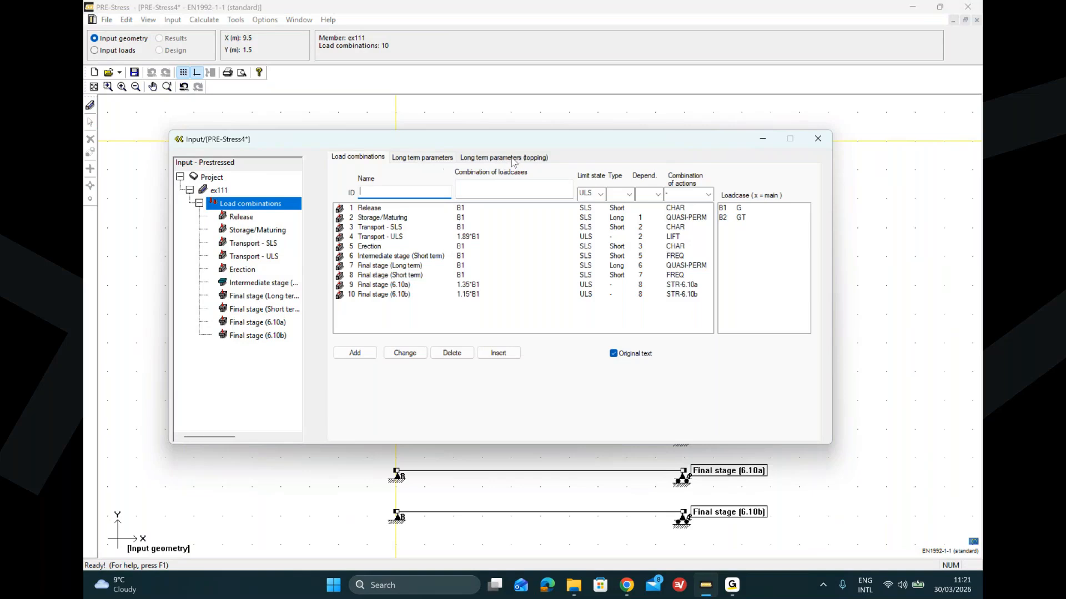
click(430, 160)
click(488, 160)
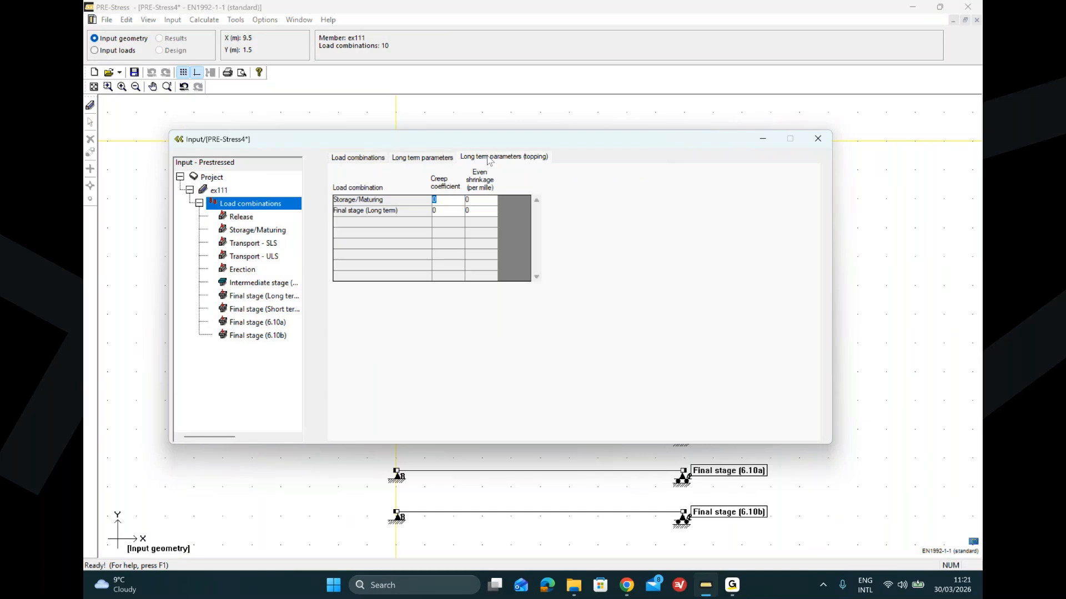
click(405, 161)
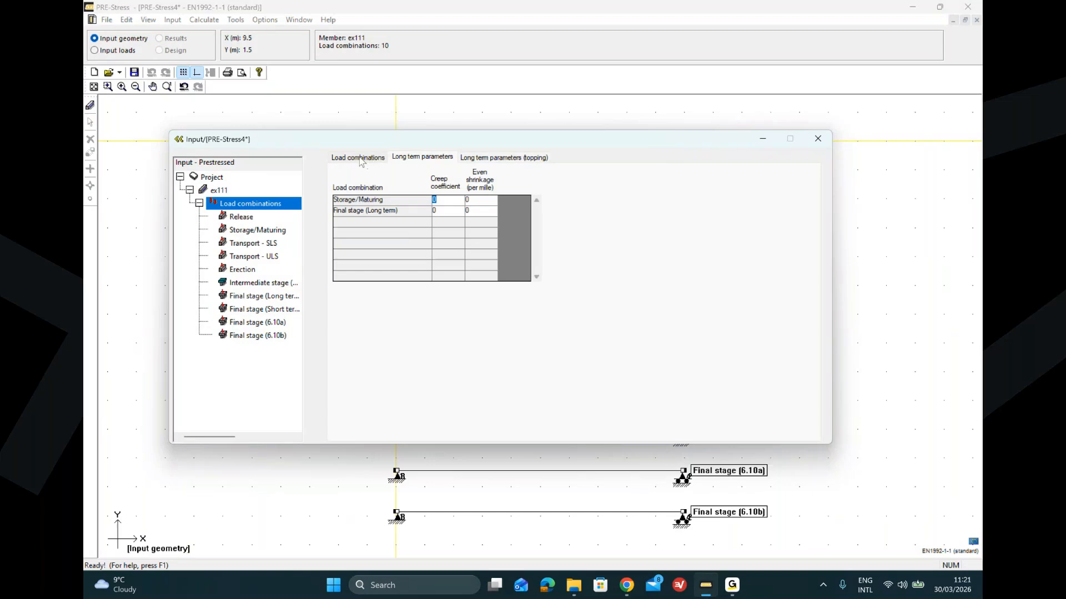
Step: Switch to the web browser and search for creep shrinkage strusoft in a new tab
mouse_move(626, 588)
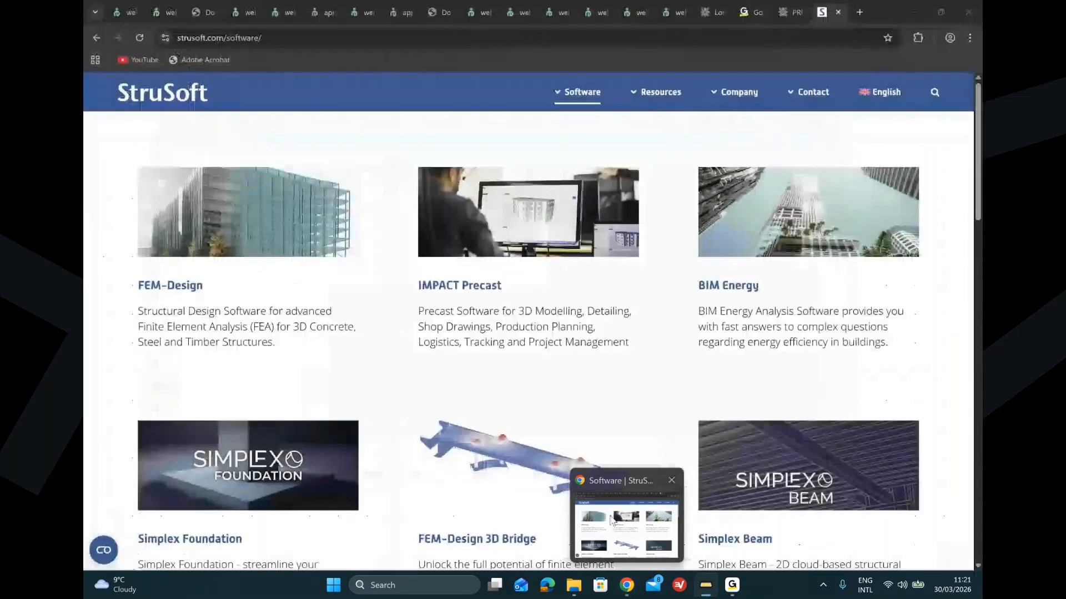
click(612, 524)
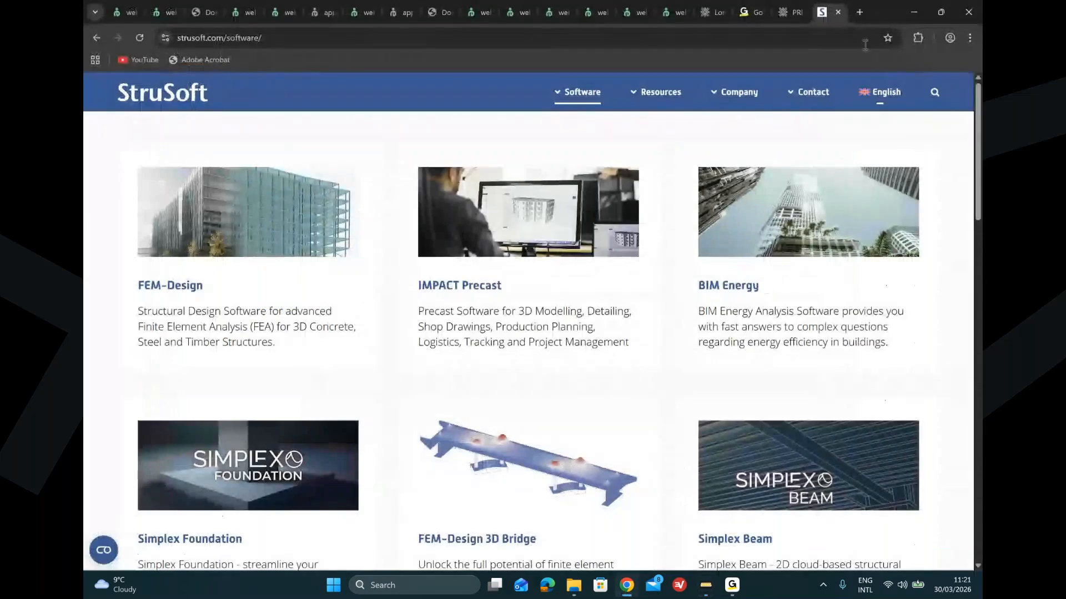
click(860, 12)
text(creep )
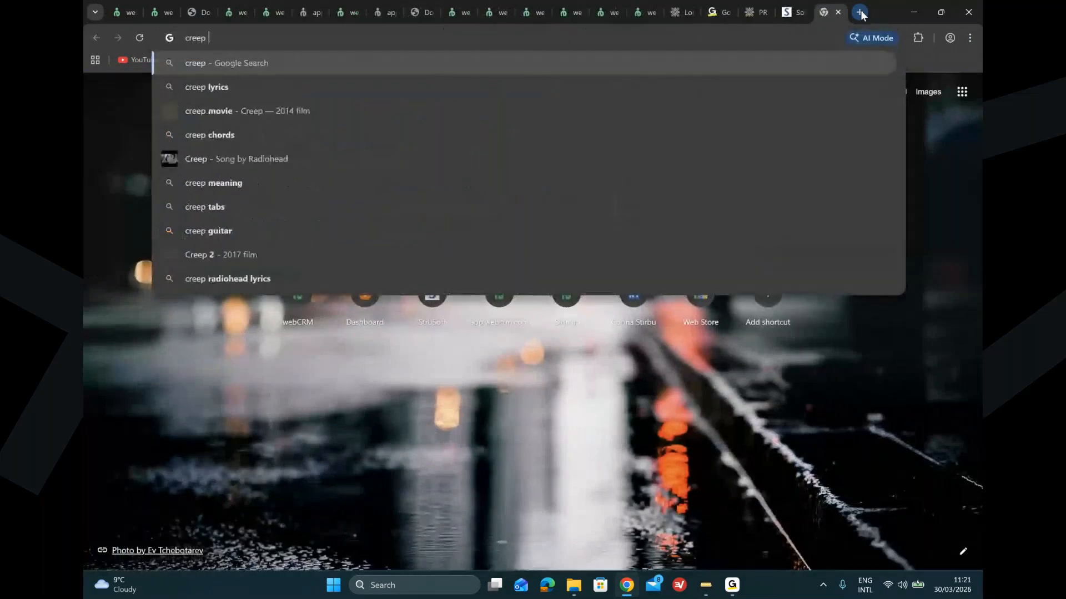
text(sh)
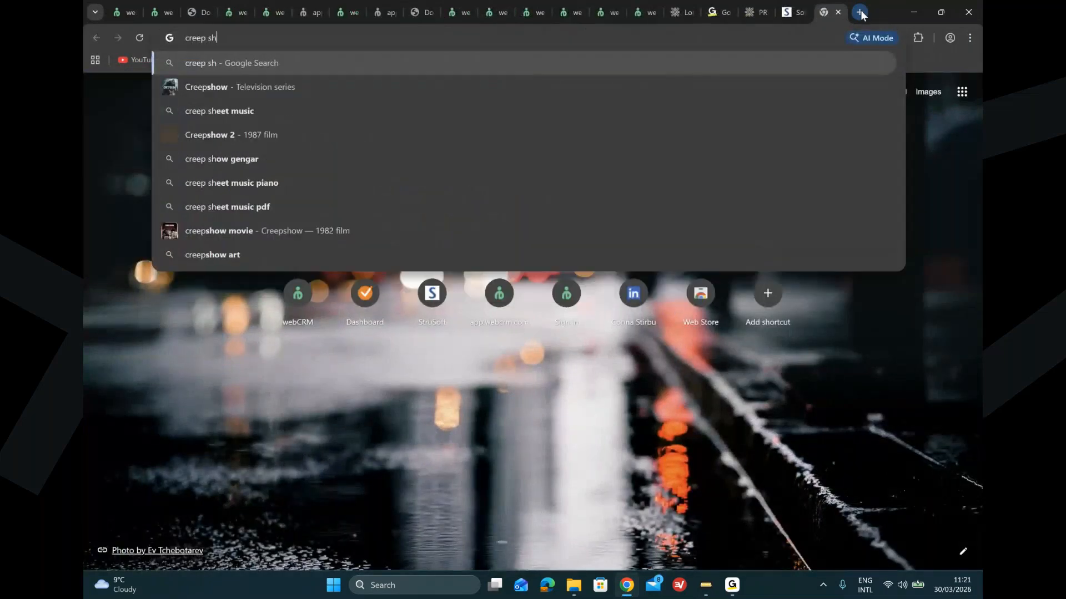
text(rinkage strusoft)
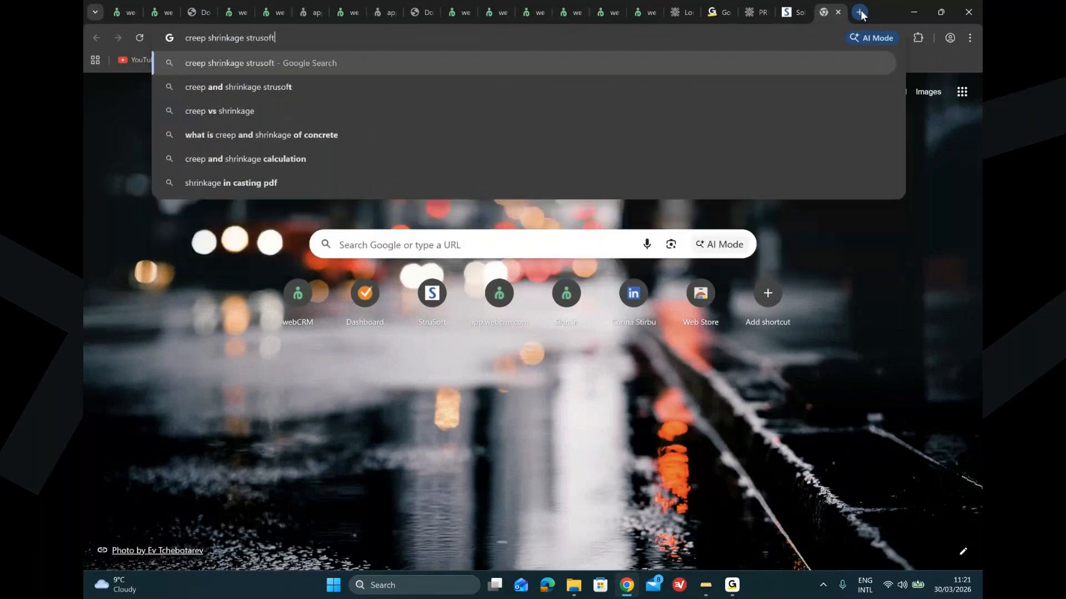
key(Return)
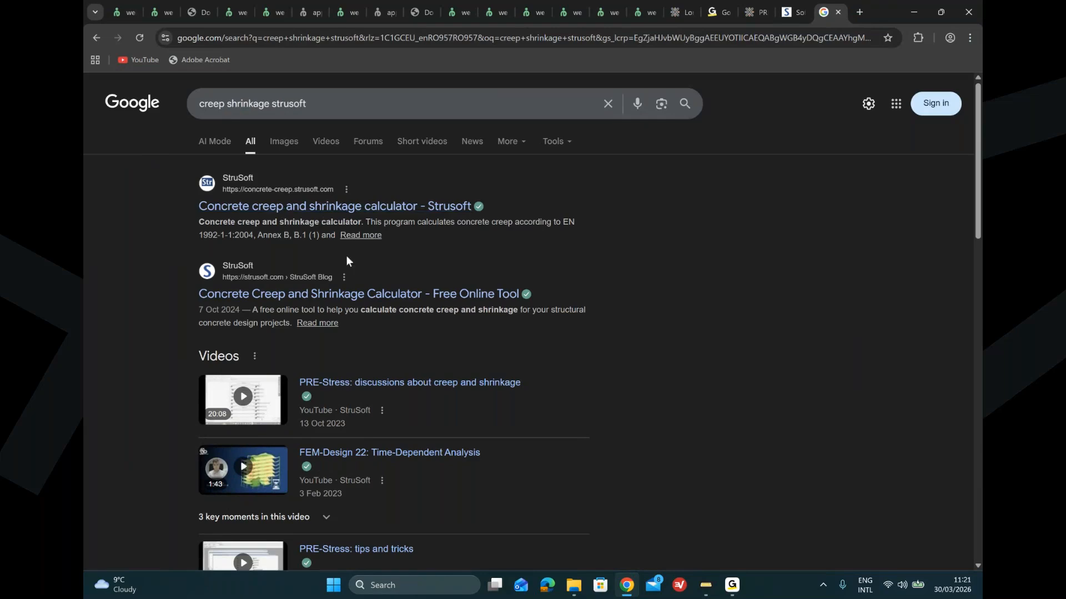
Step: Open StruSoft's online Concrete Creep and Shrinkage Calculator and accept its limitation of liability terms
click(335, 298)
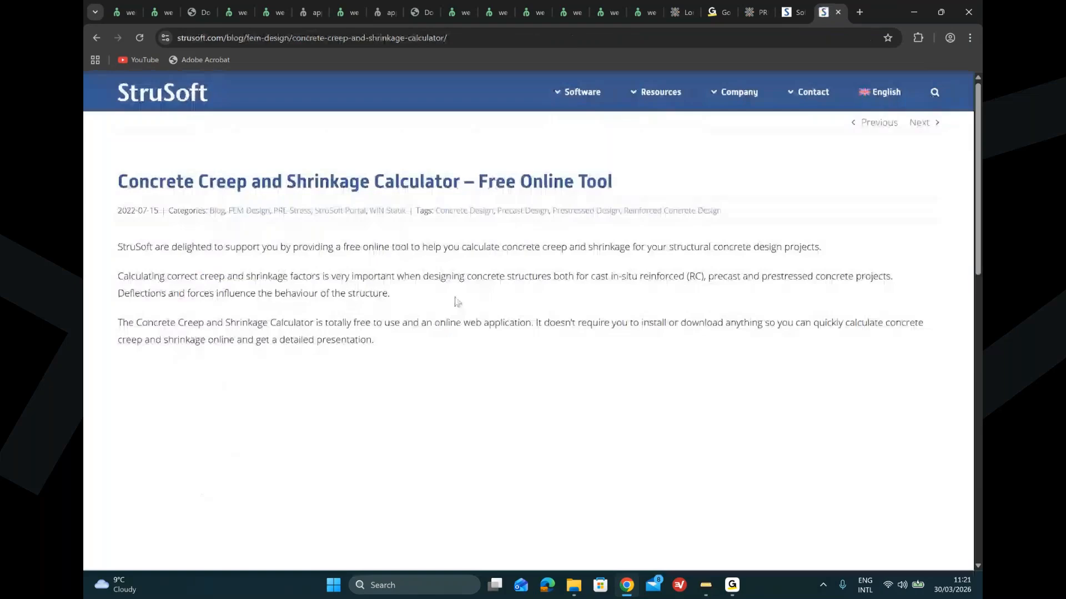
scroll(455, 301, down, 5)
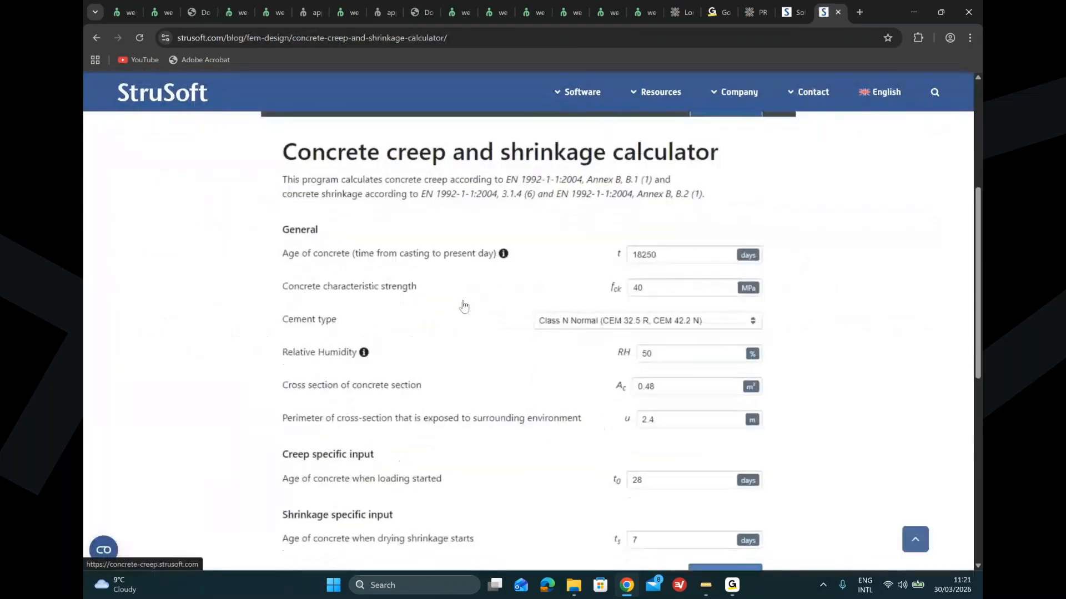
click(668, 248)
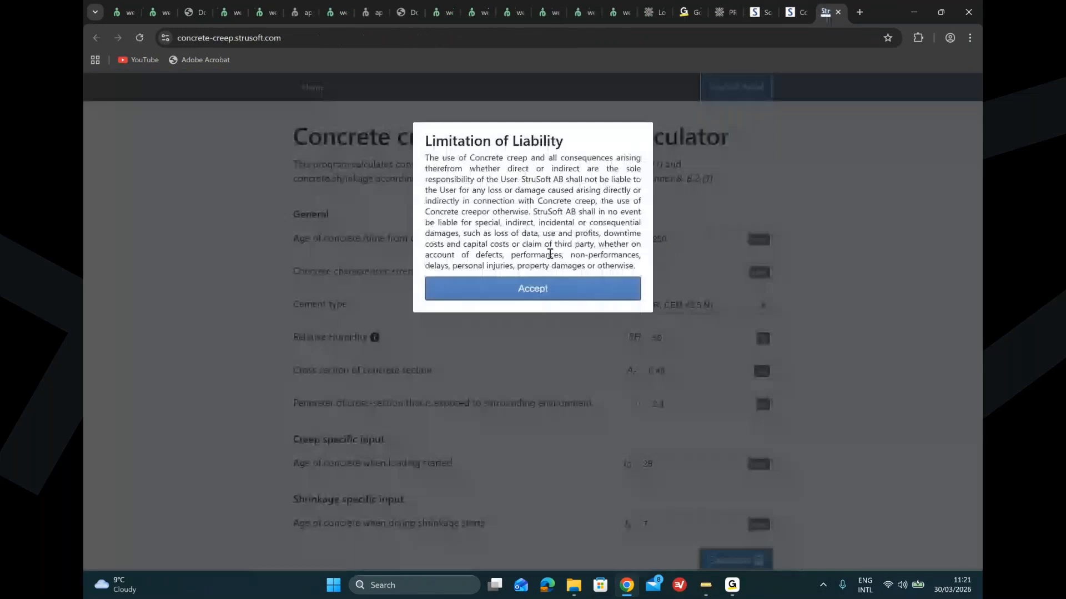
click(525, 293)
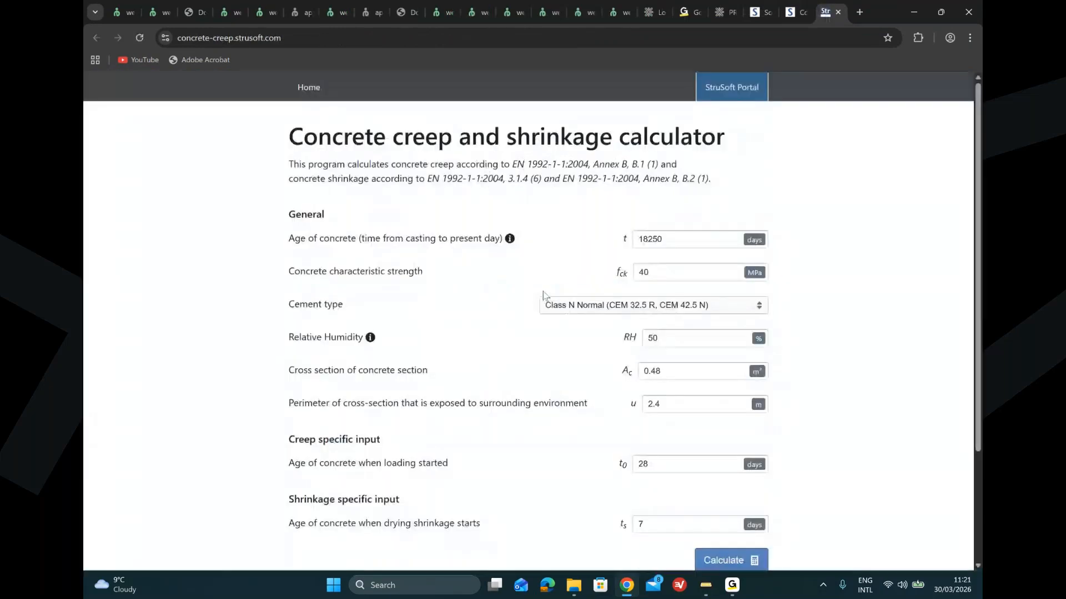
Step: Examine the calculator's input fields and expand the detailed creep and shrinkage calculation
click(682, 241)
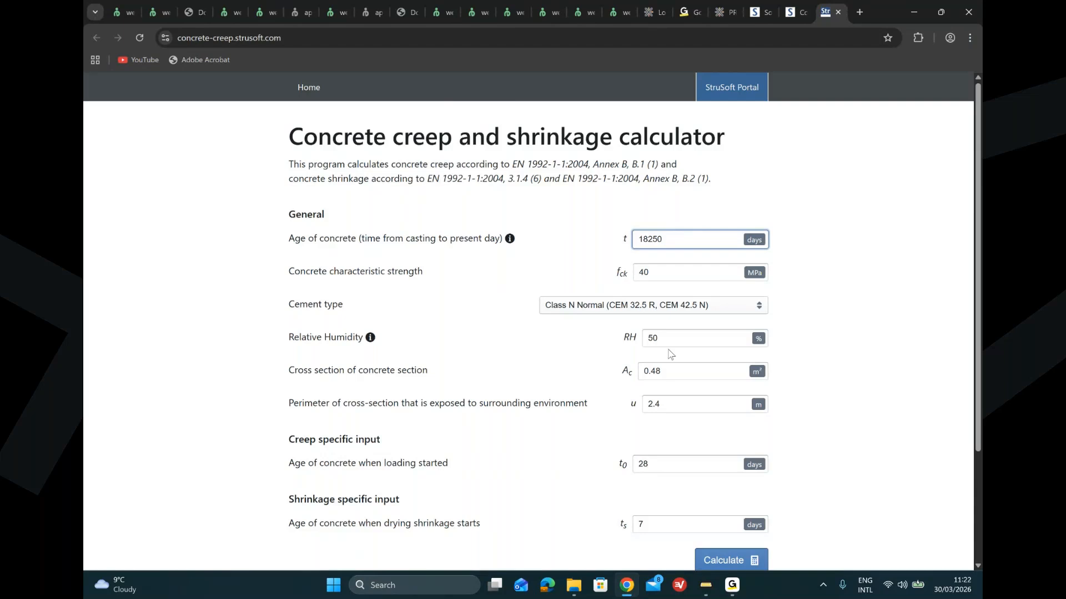
scroll(670, 354, down, 2)
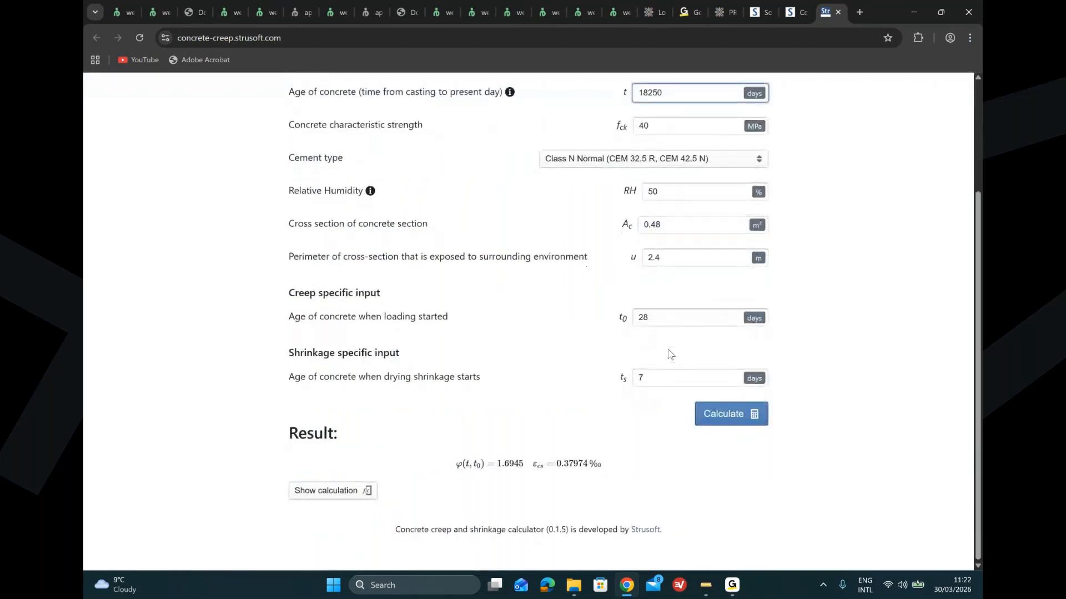
click(328, 494)
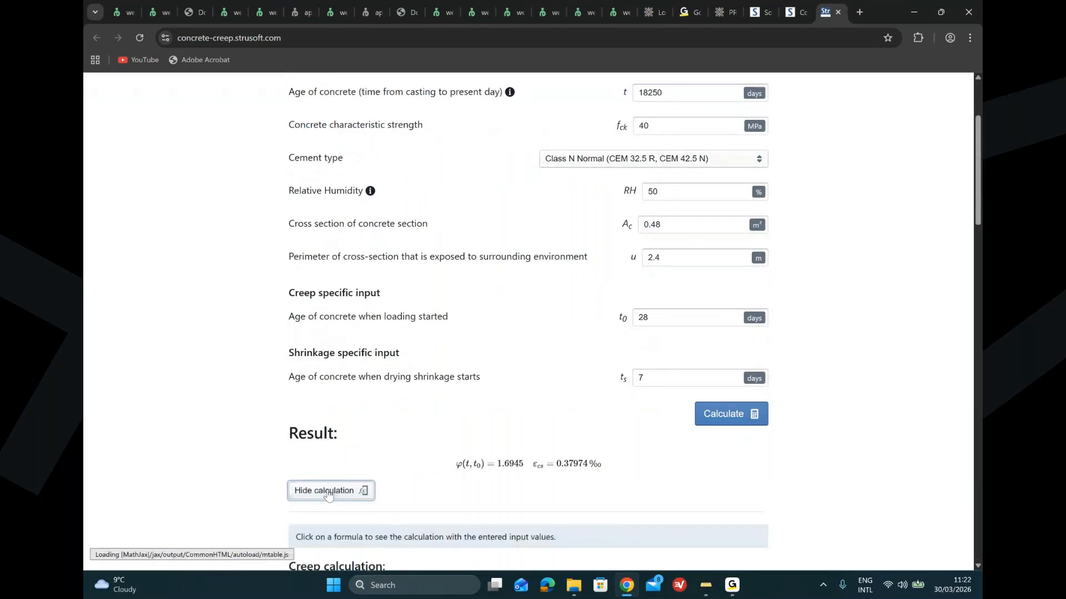
scroll(477, 480, down, 4)
scroll(479, 480, down, 2)
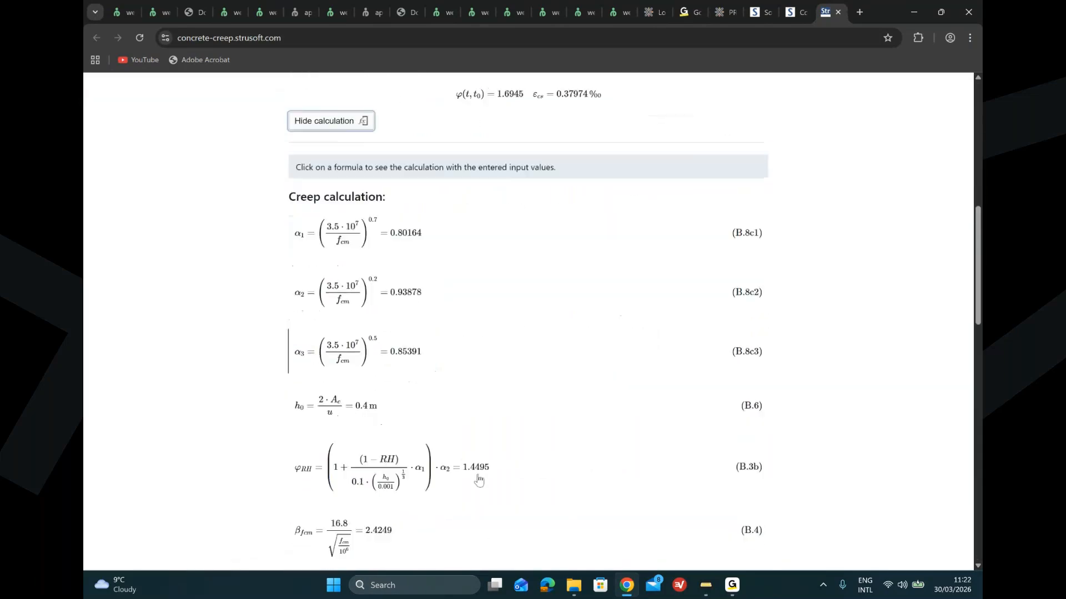
scroll(479, 480, up, 5)
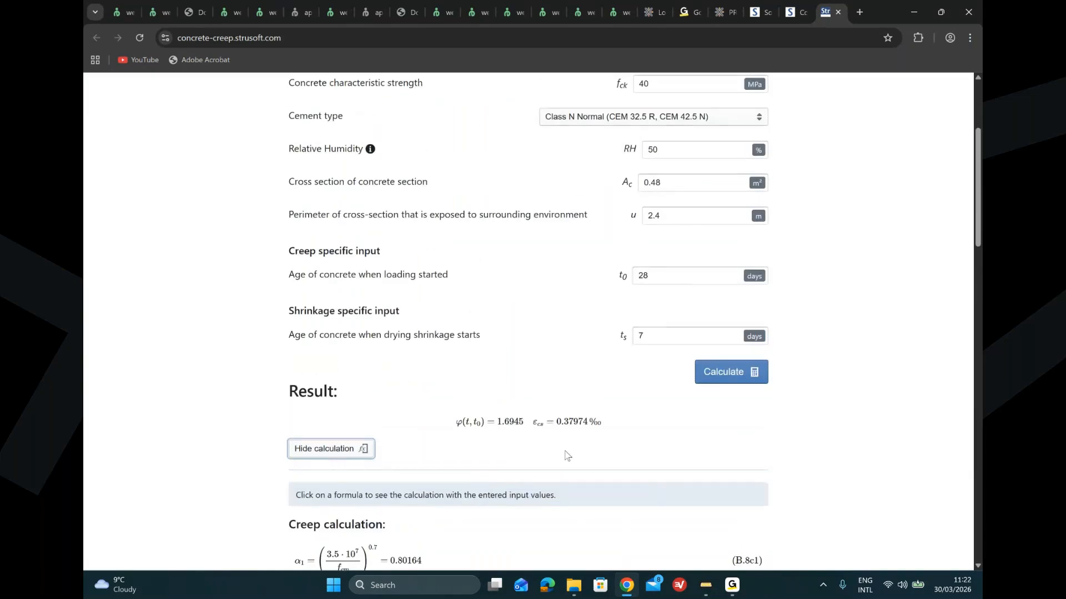
Step: Return to PRE-Stress and look through the long-term parameter tabs before going back to the load combinations list
key(alt+Tab)
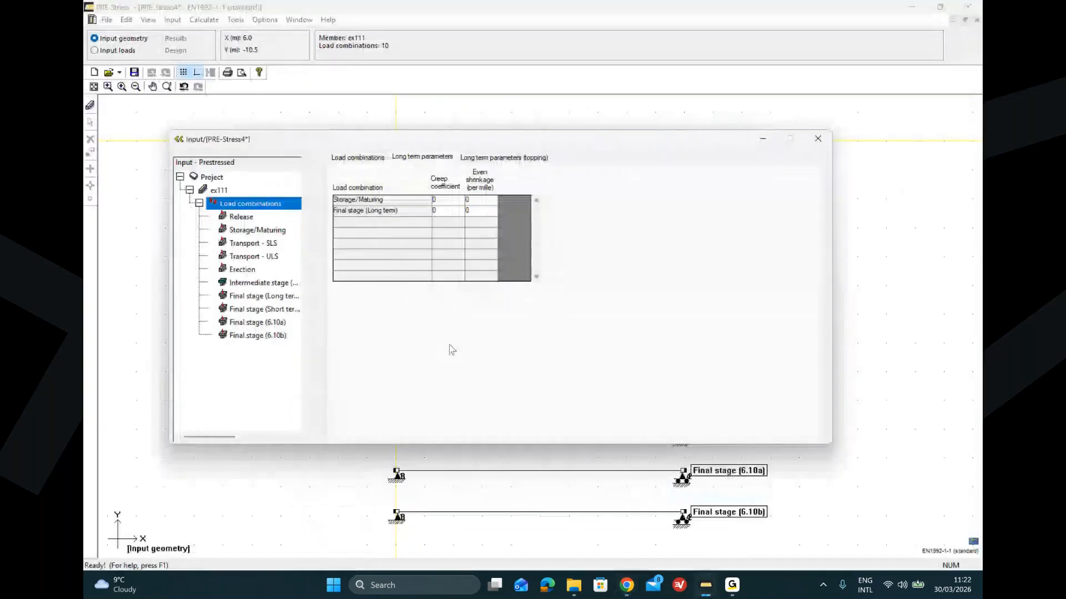
click(498, 159)
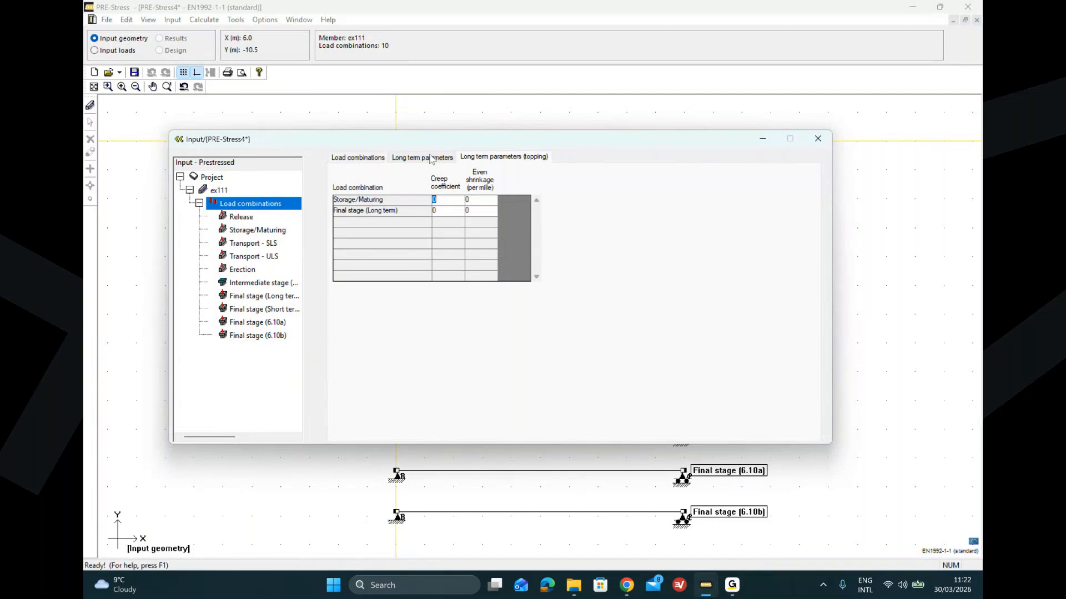
click(431, 158)
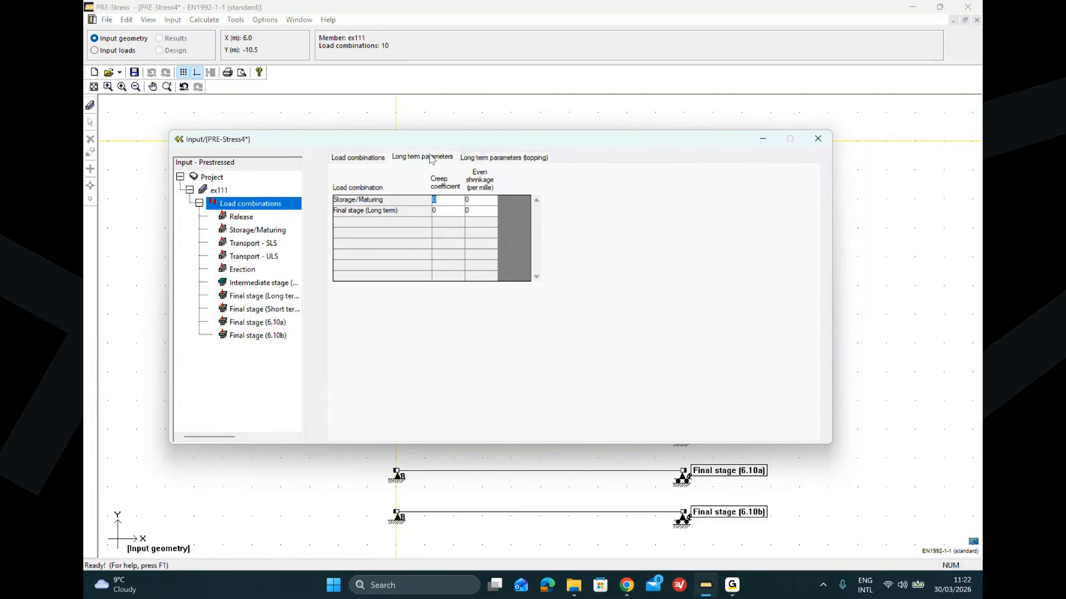
click(350, 159)
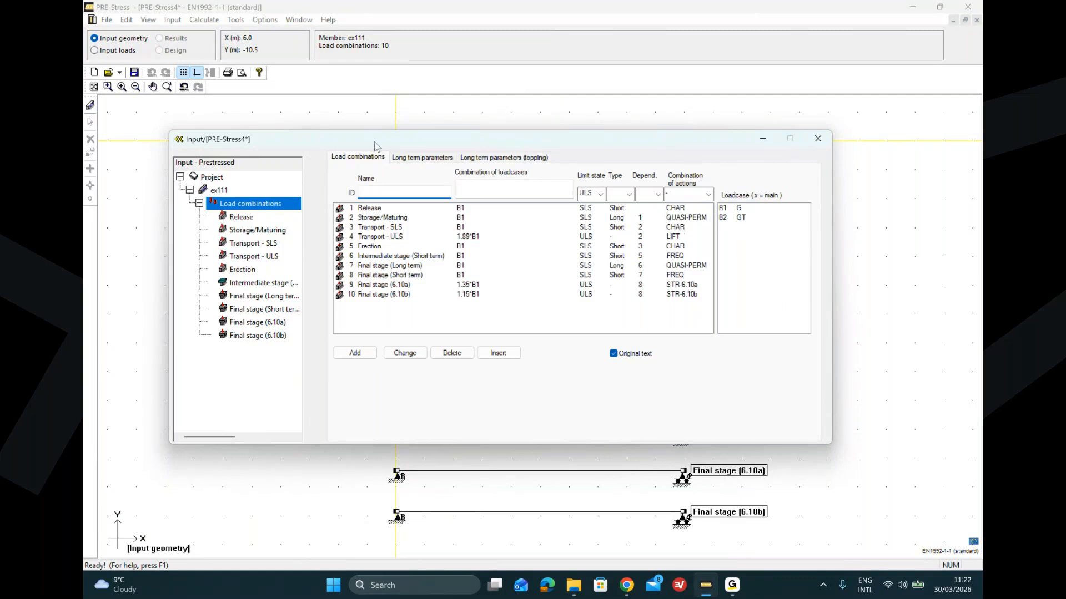
Step: Switch the model to load input mode and reposition the input dialog
click(94, 51)
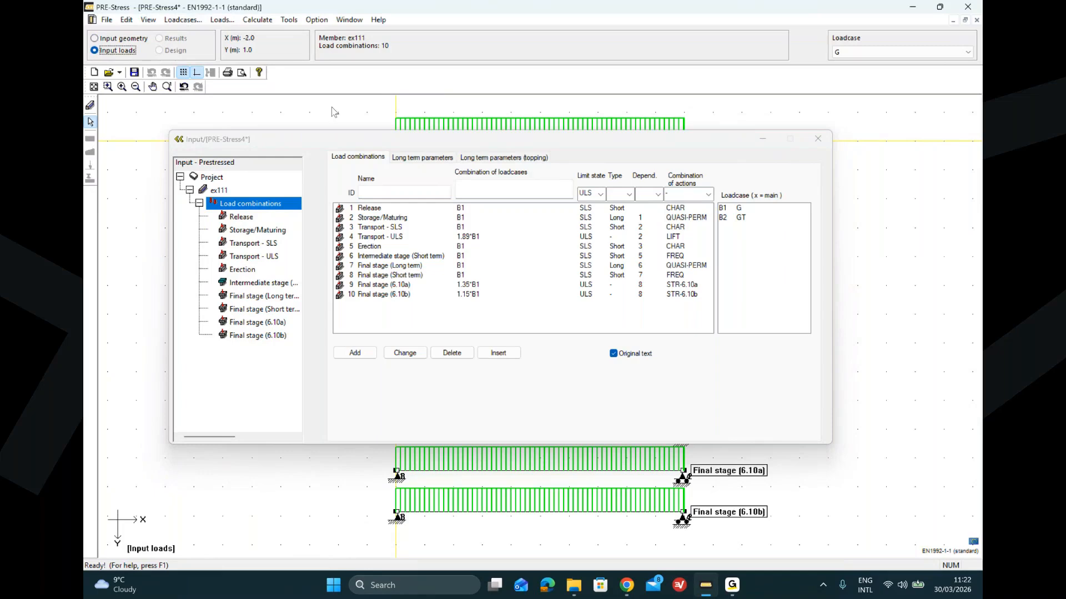
click(179, 140)
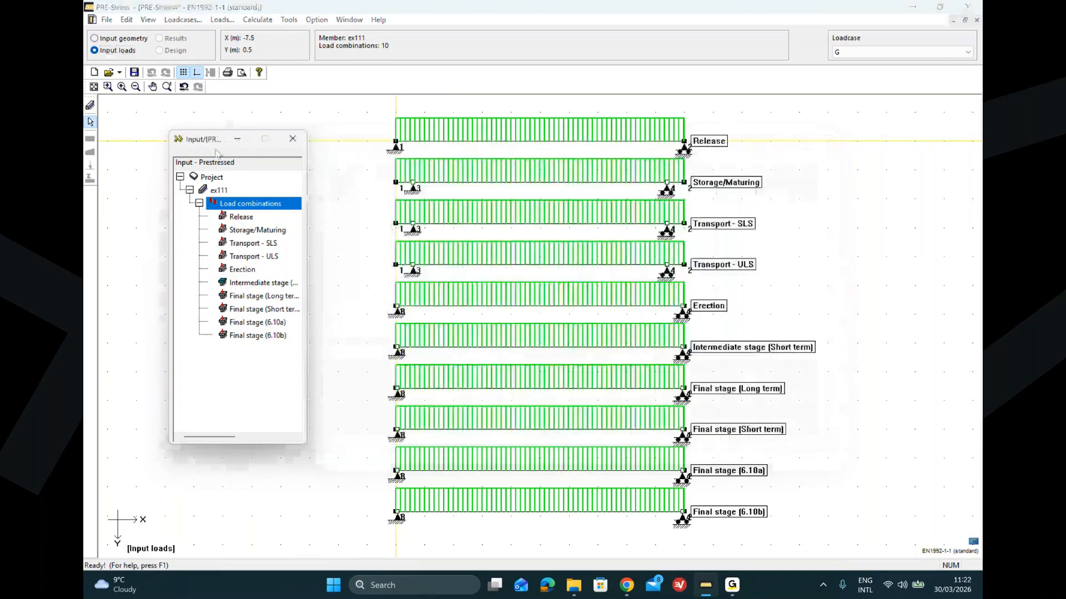
click(178, 140)
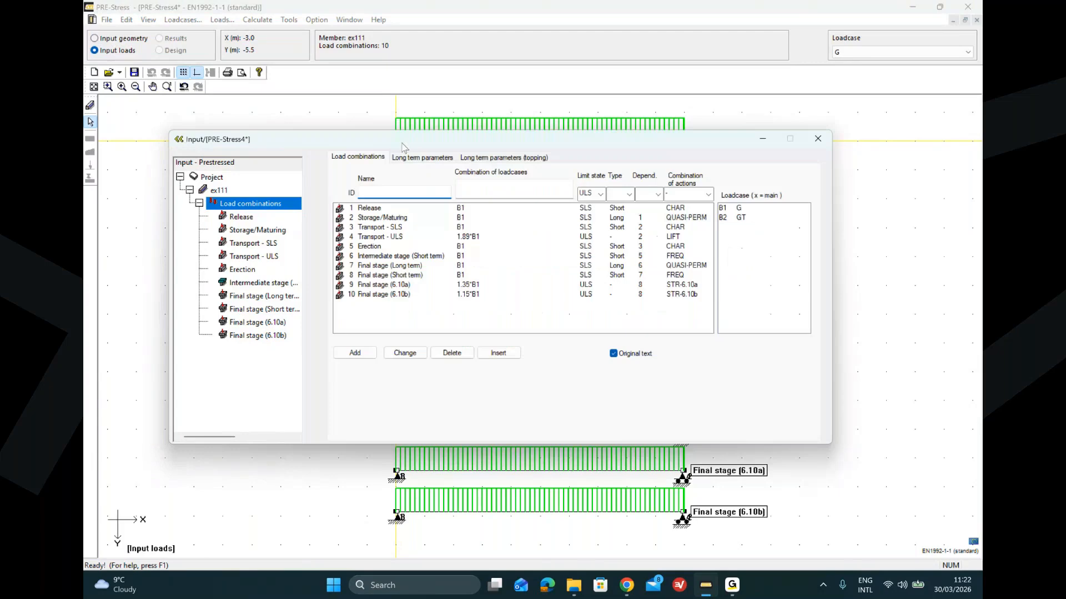
drag(403, 147, 349, 192)
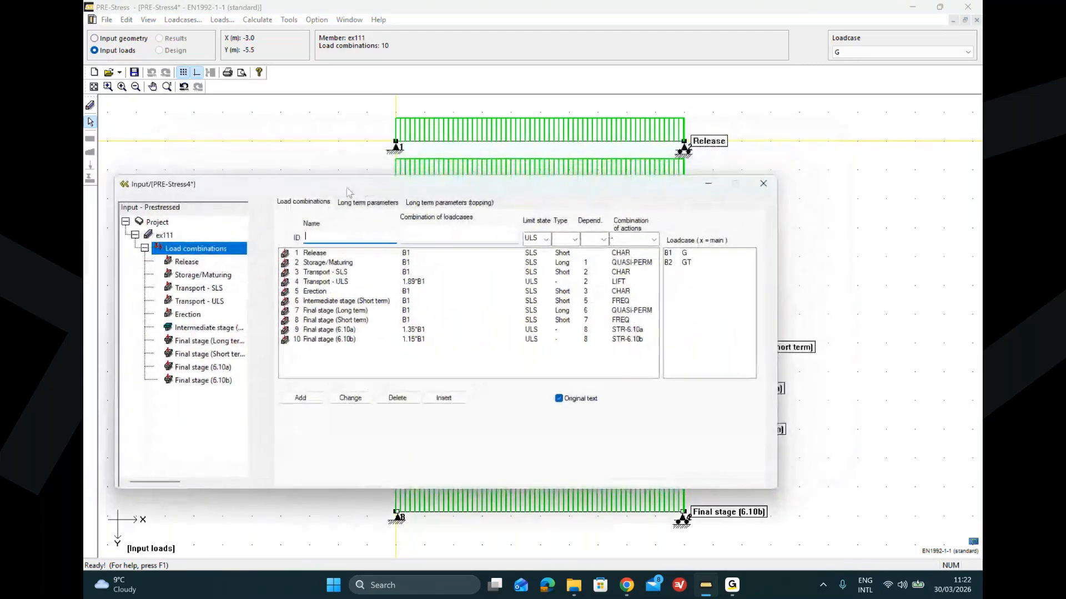
Step: Open the load cases dialog and add a load case named permanent of type Permanent load
click(179, 21)
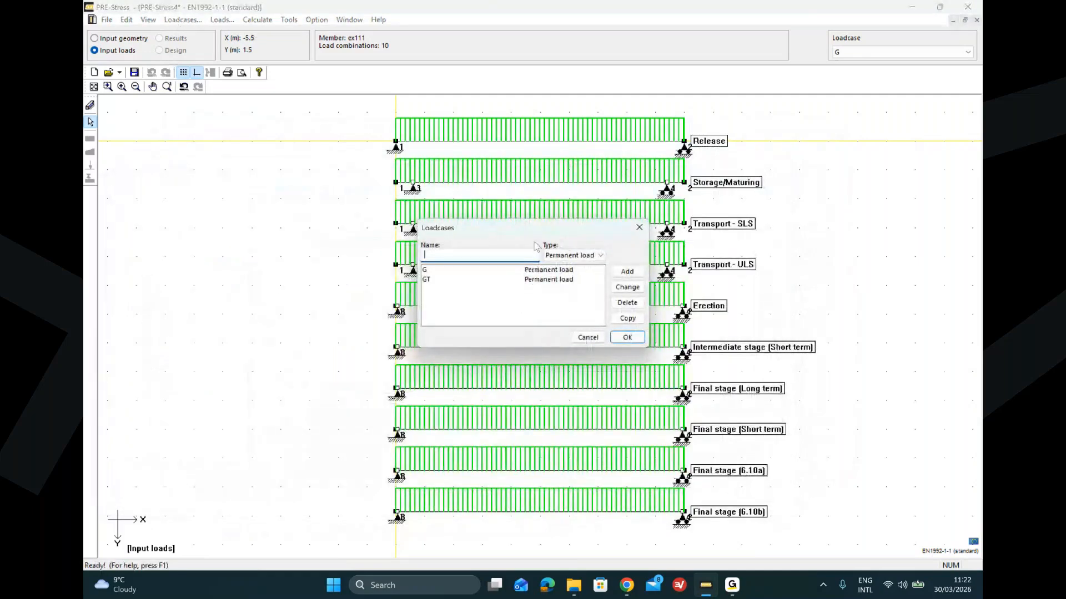
drag(528, 233, 316, 206)
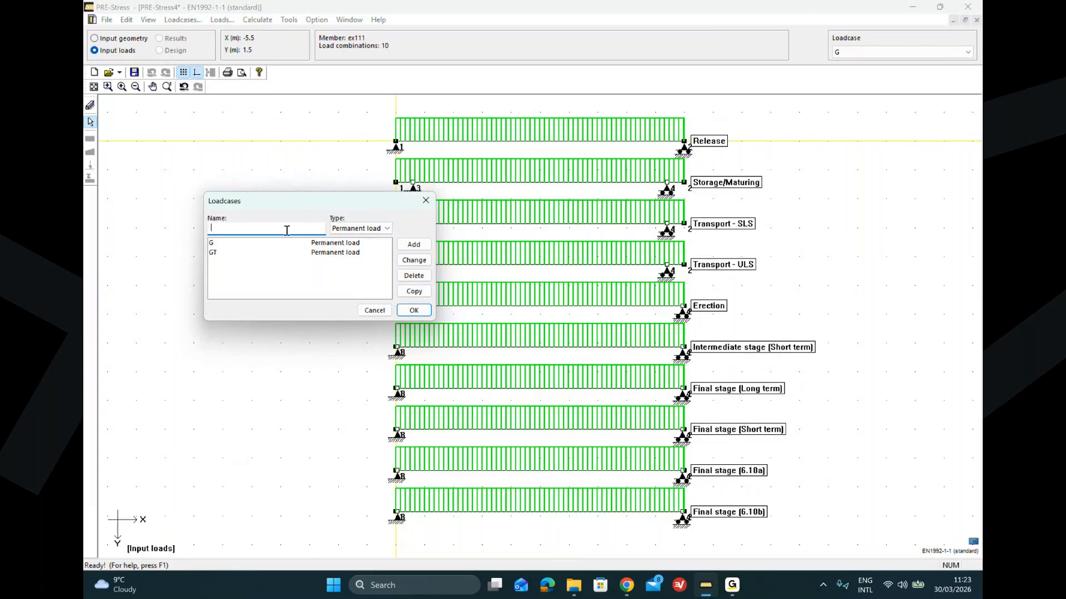
text(permanent)
click(415, 245)
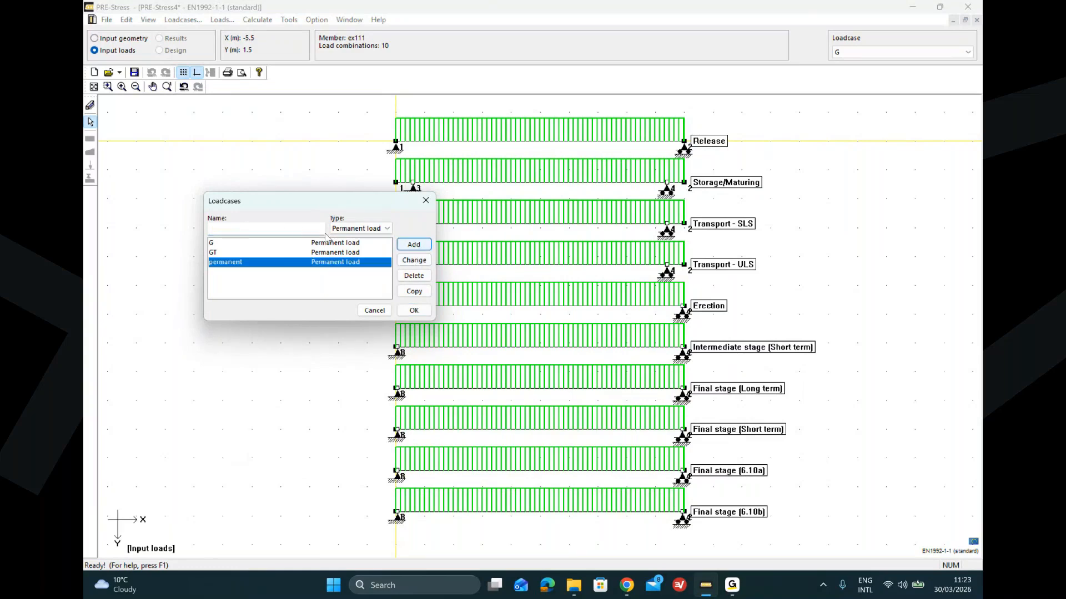
Step: Add a load case named live of type B: Office and confirm the load cases
click(293, 231)
text(live)
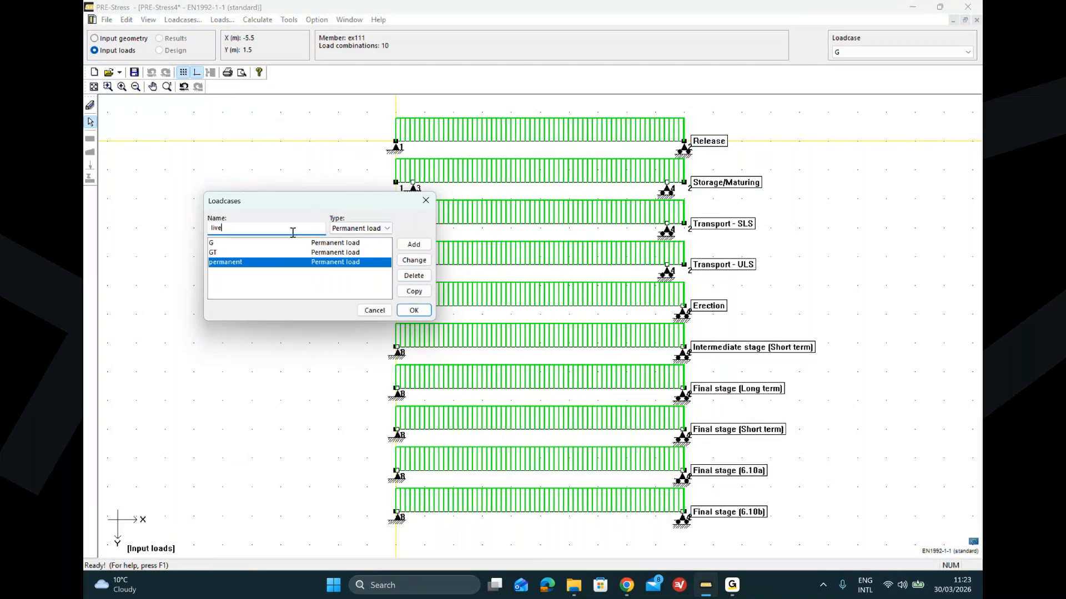
click(368, 231)
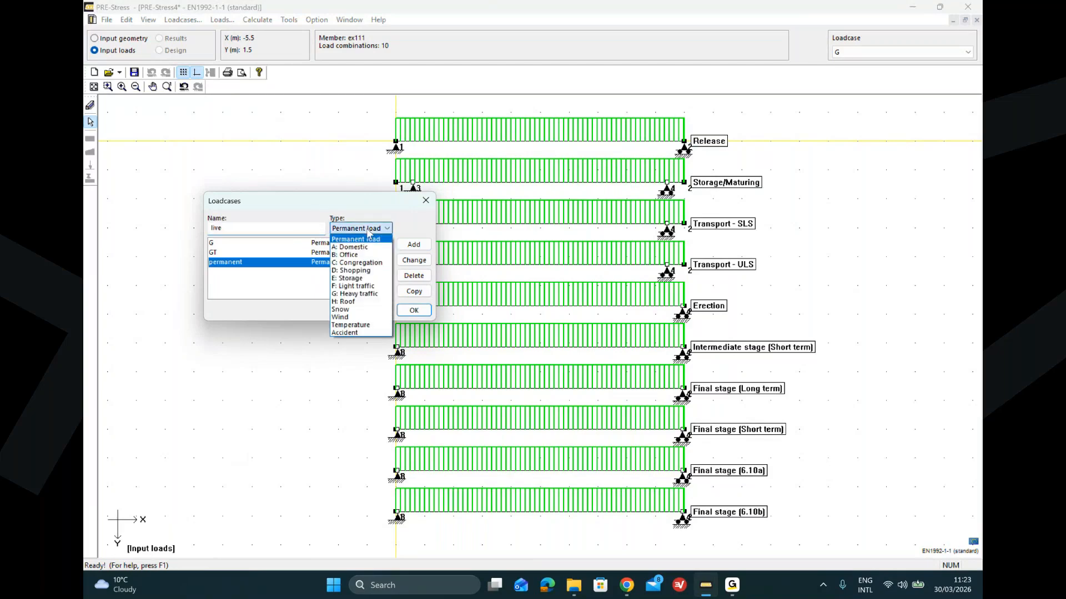
click(372, 256)
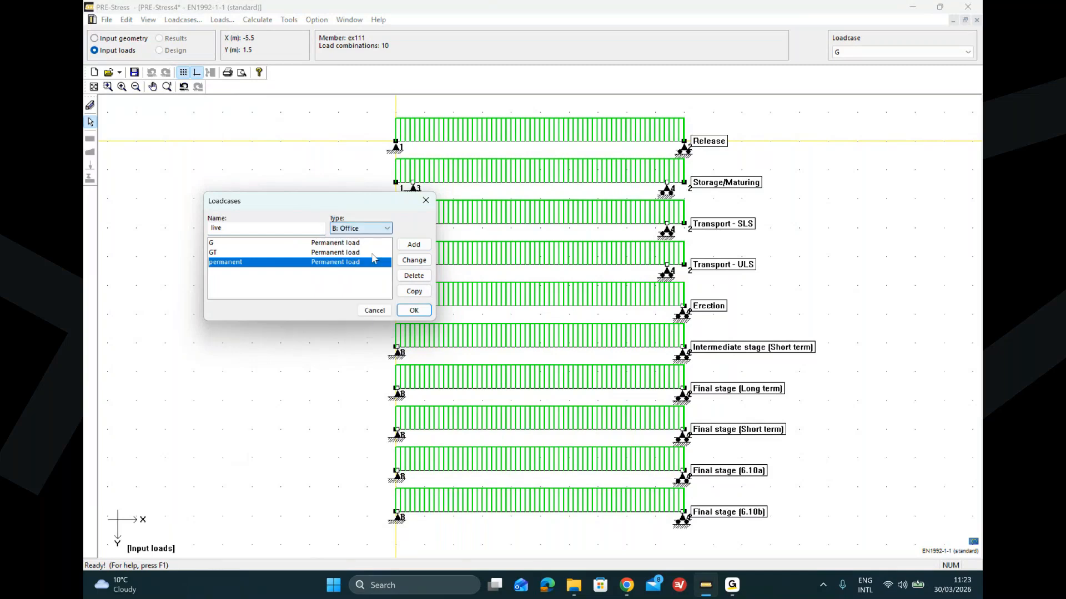
click(413, 246)
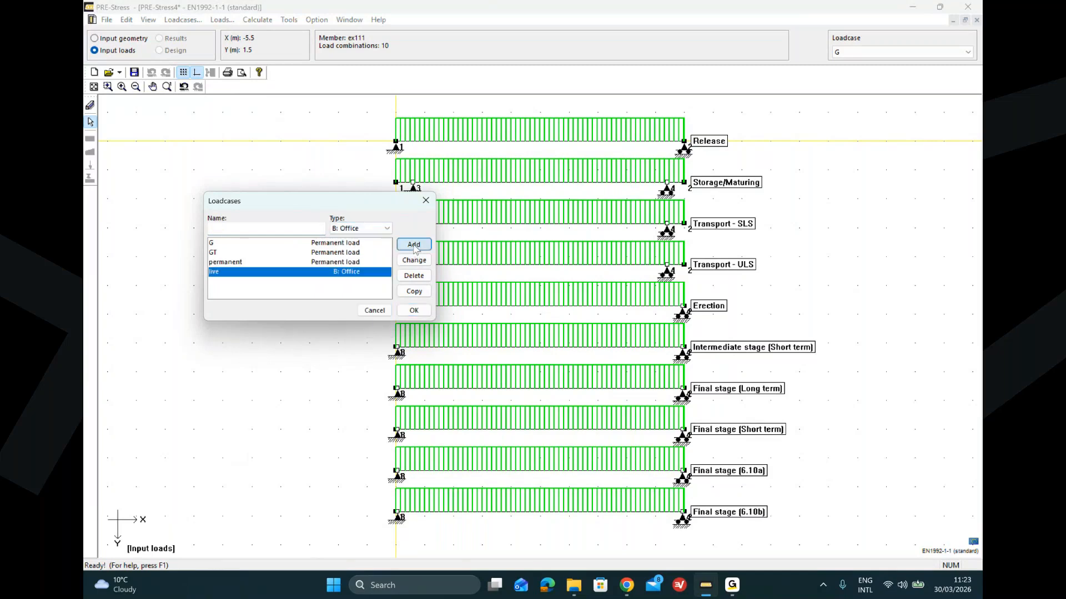
click(421, 312)
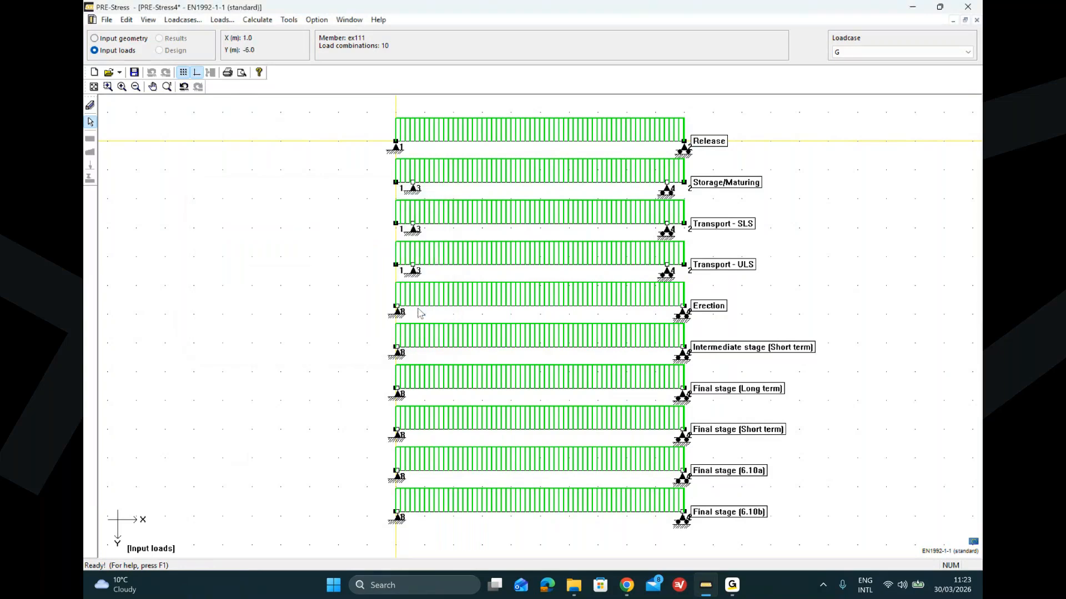
Step: Make load case live active and apply a 3 kN/m uniform load to the Final stage (Long term) beam
click(898, 53)
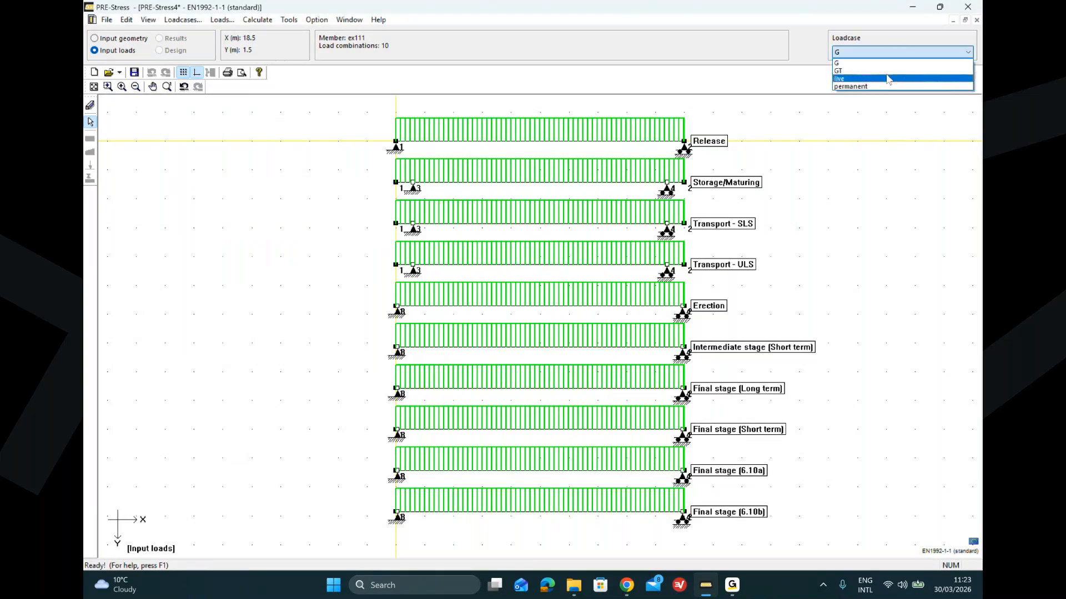
click(887, 79)
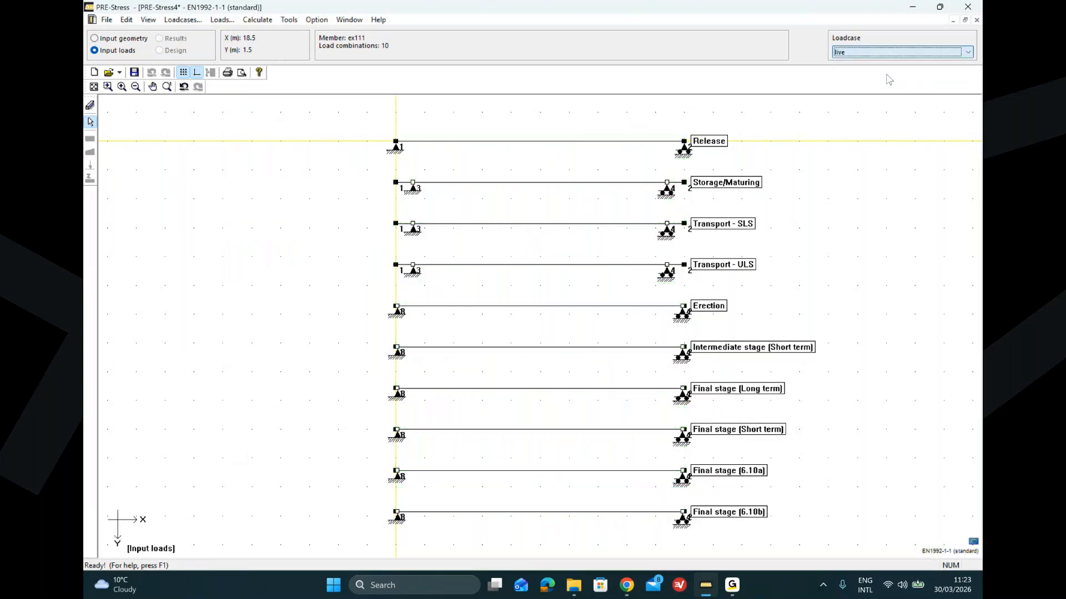
click(91, 105)
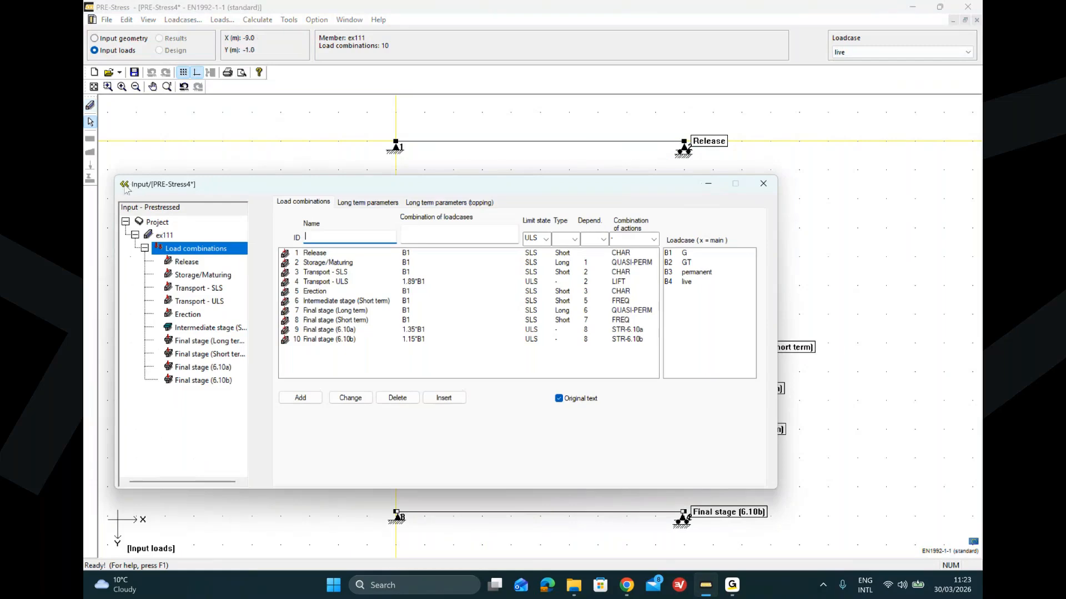
click(125, 184)
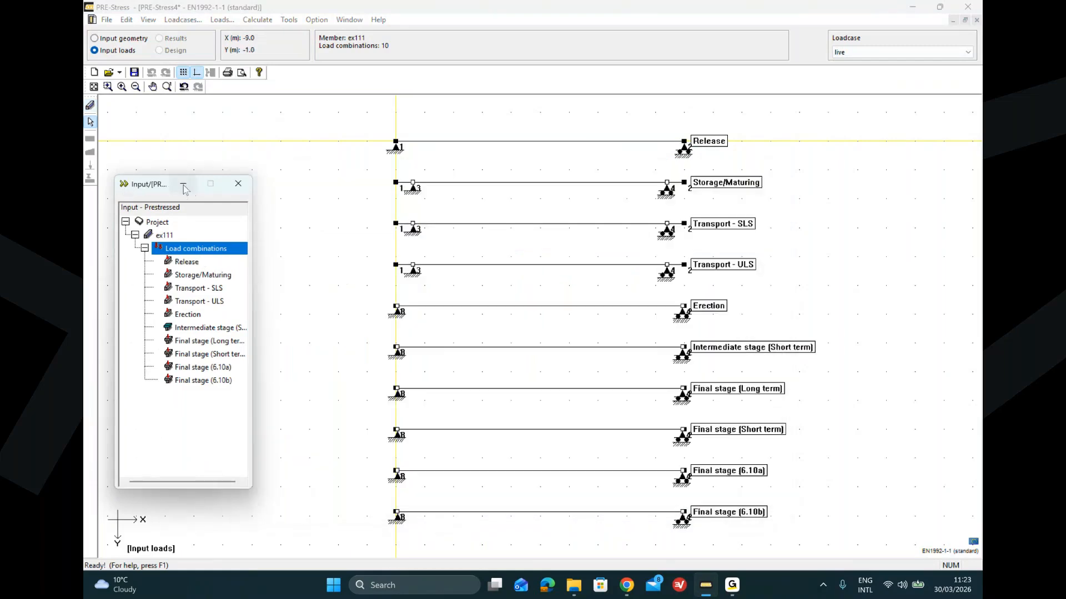
click(193, 341)
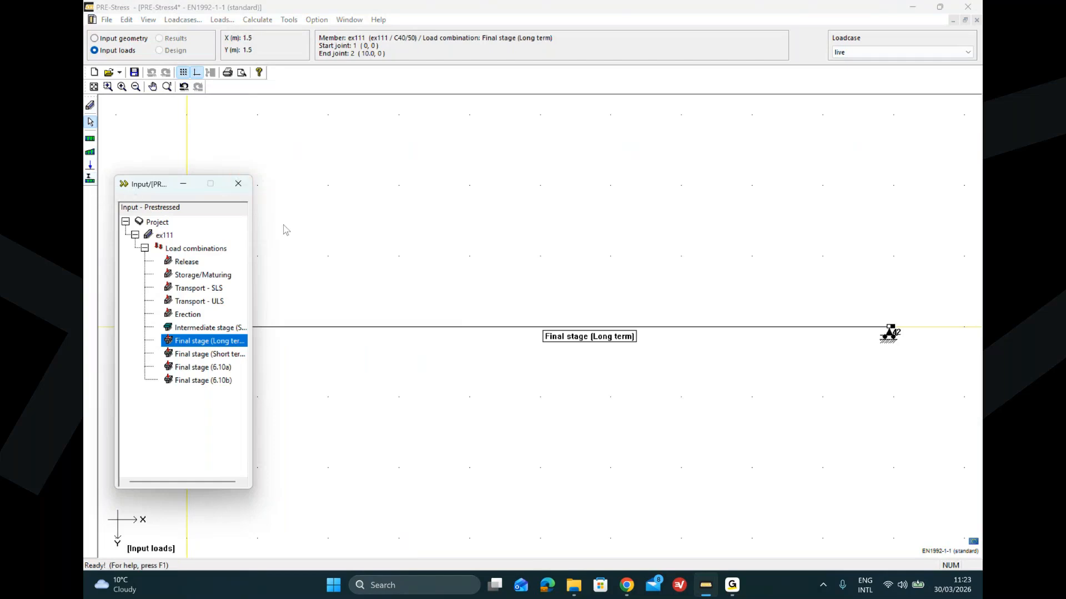
click(90, 139)
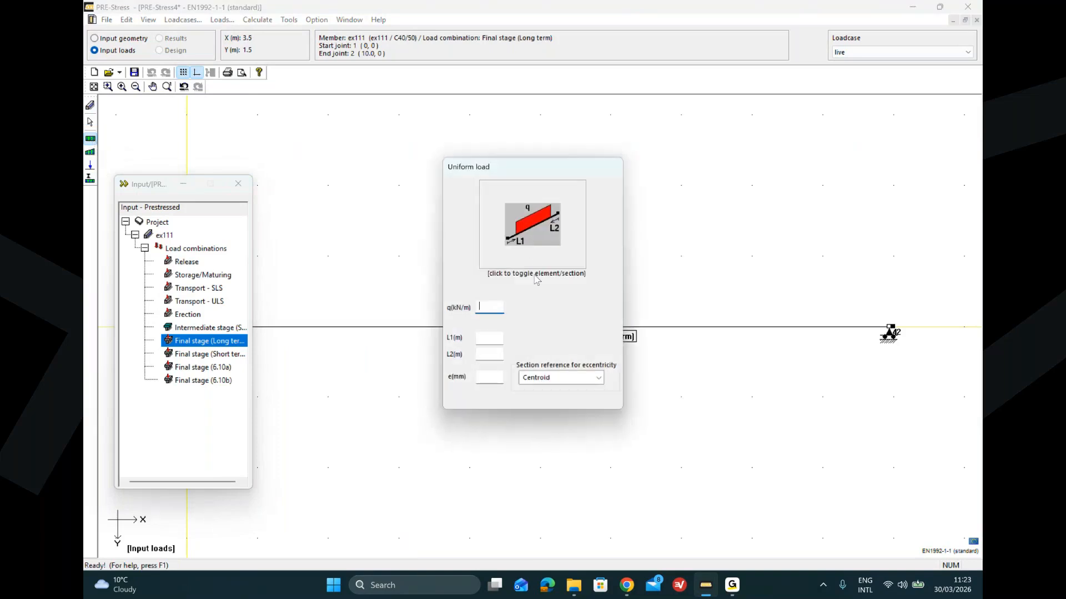
click(389, 327)
Step: Apply the 3 kN/m live uniform load to the Final stage (Short term), (6.10a) and (6.10b) beams
click(206, 354)
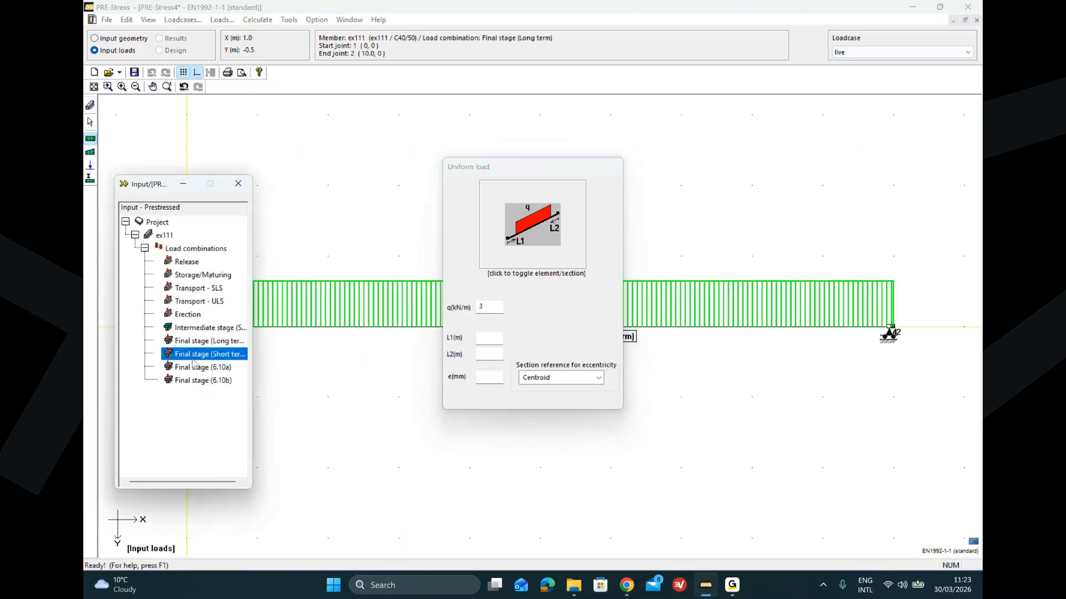
click(199, 367)
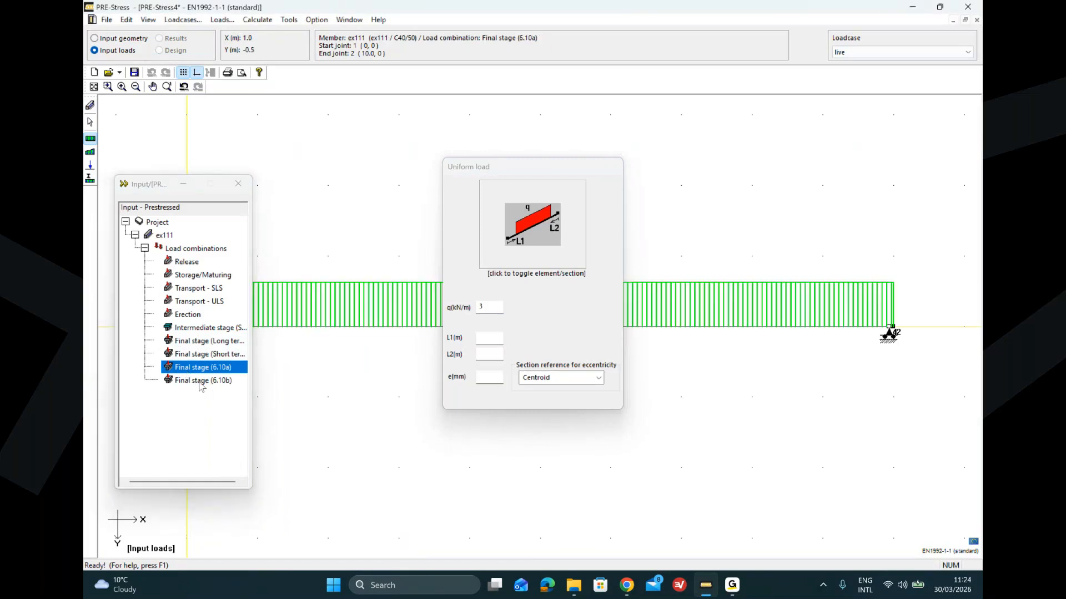
click(201, 380)
click(312, 330)
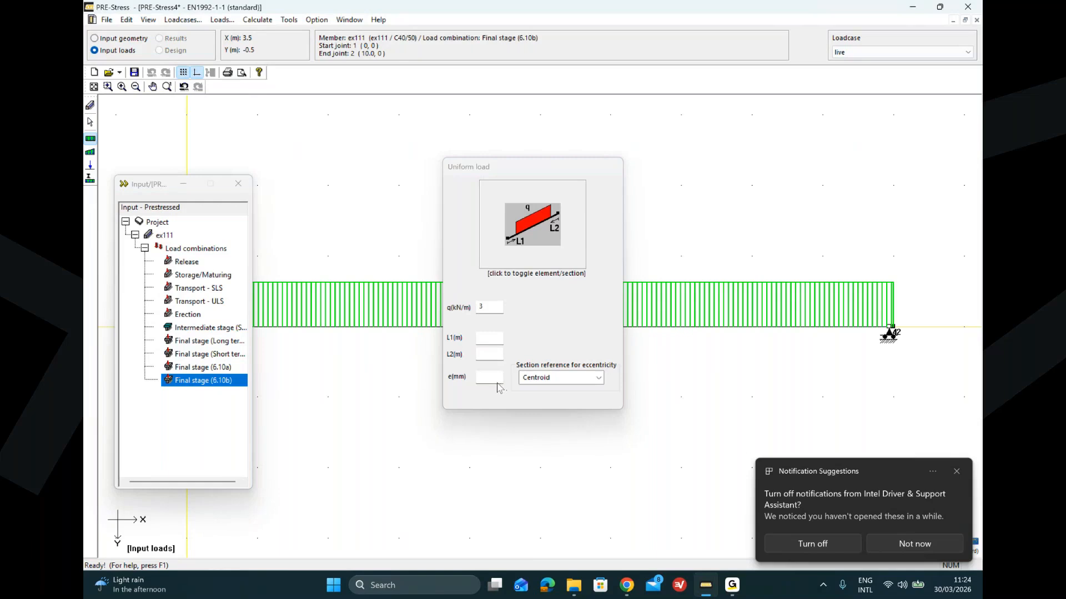
click(957, 471)
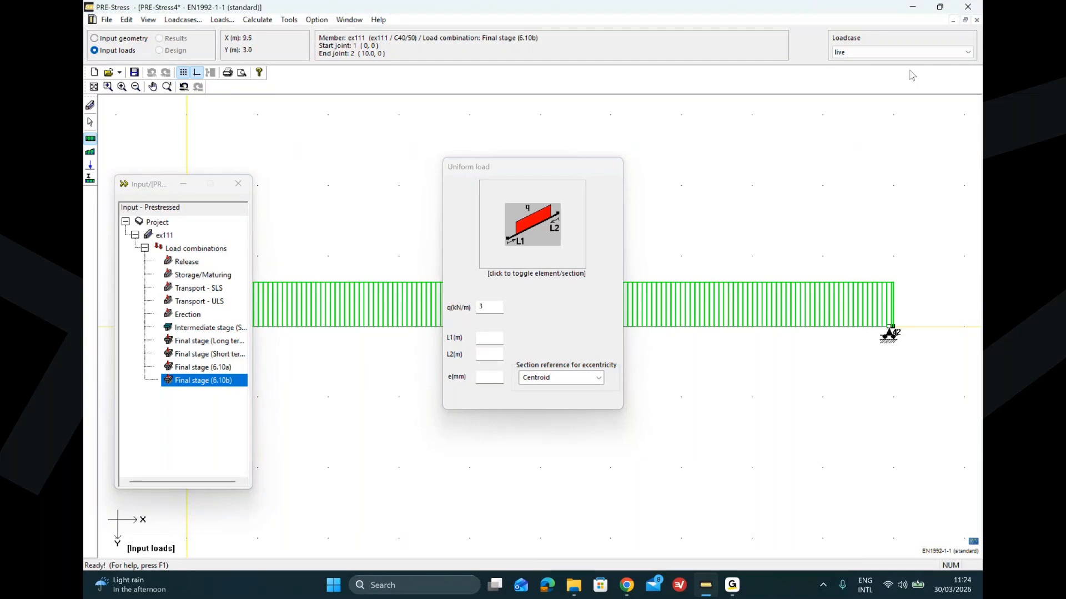
Step: Make load case permanent active and apply a 5 kN/m uniform load to the Intermediate stage (Short term) and Final stage (Long term) beams
click(916, 53)
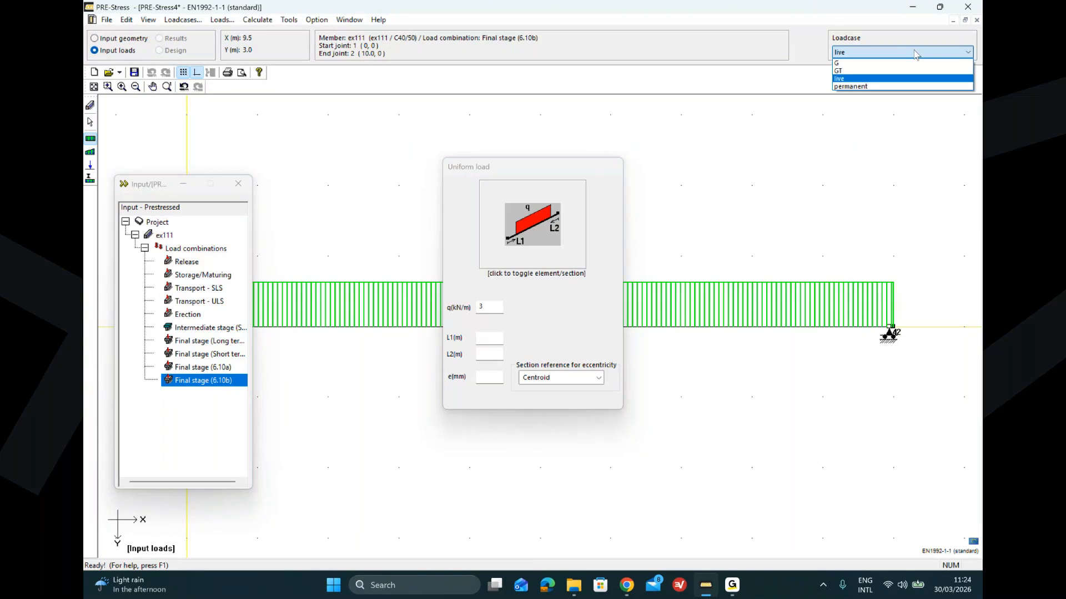
click(910, 86)
click(194, 330)
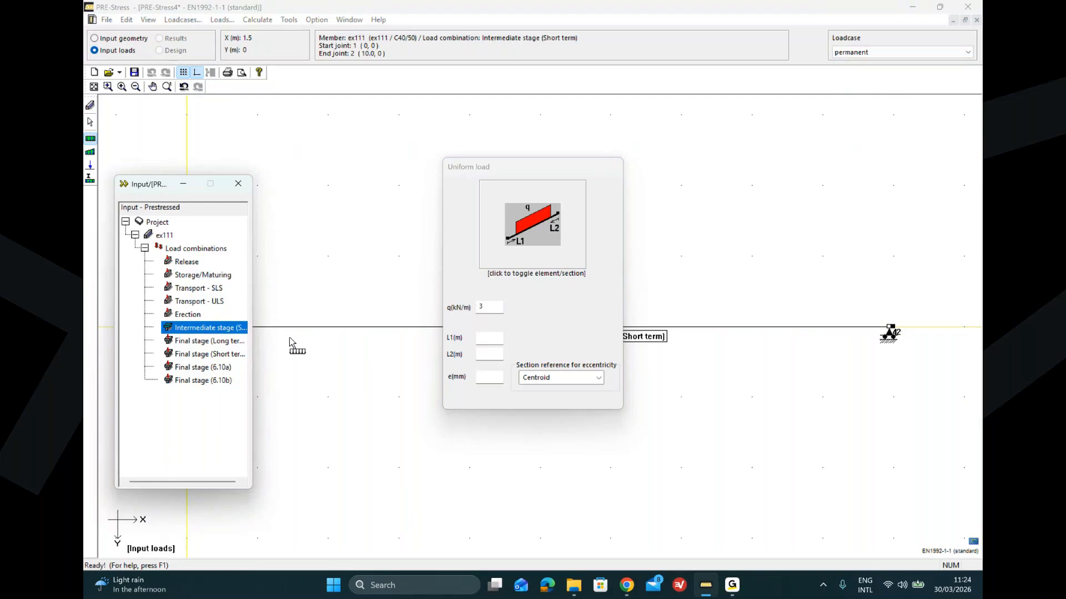
click(488, 309)
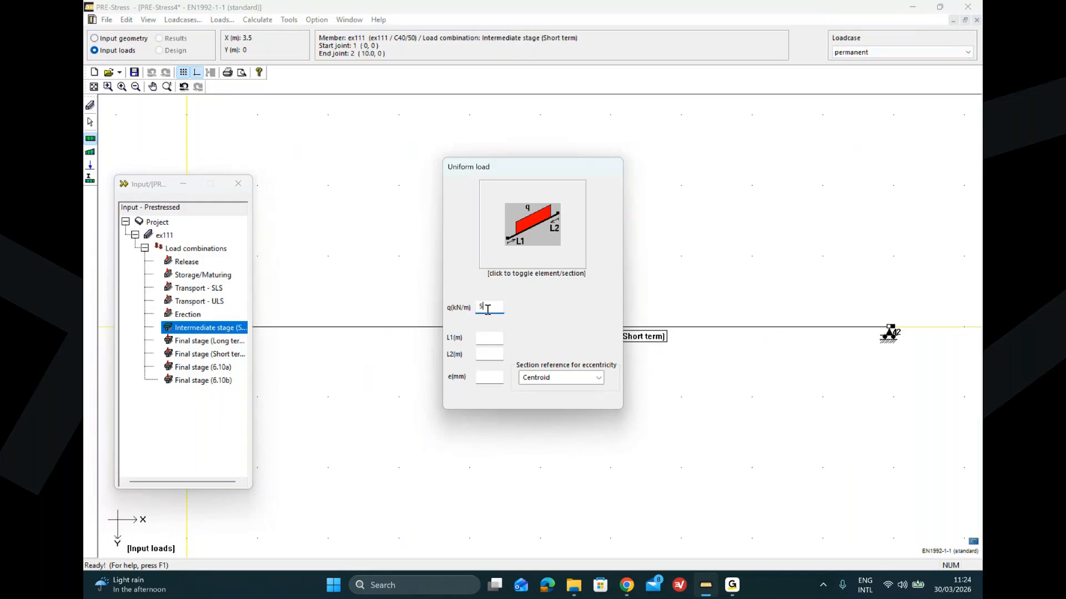
click(196, 341)
click(299, 325)
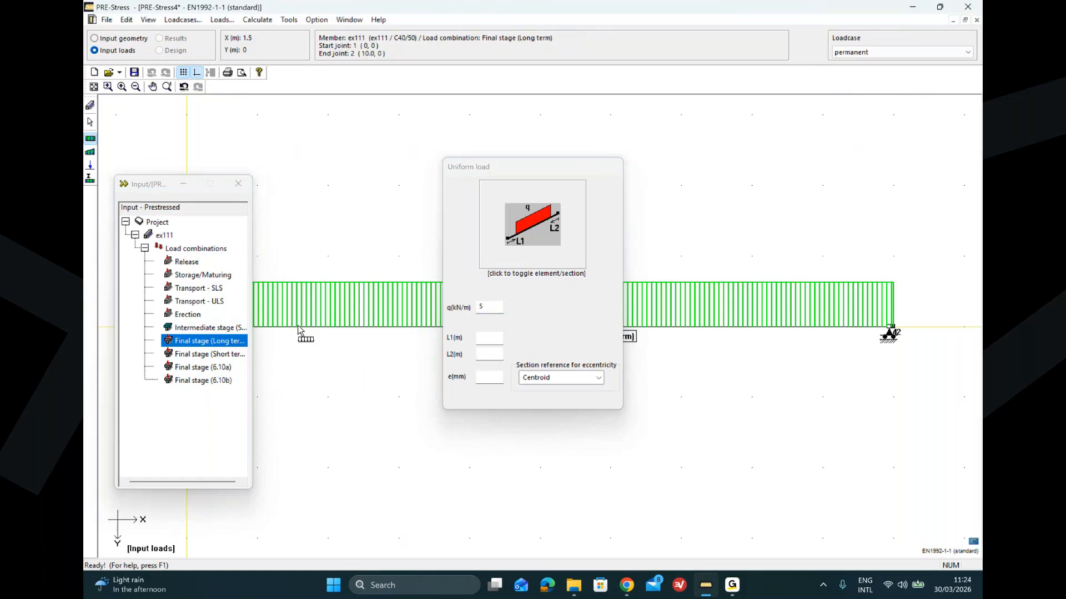
Step: Apply the 5 kN/m permanent uniform load to the Final stage (6.10a) and (6.10b) beams
key(Down)
key(Down)
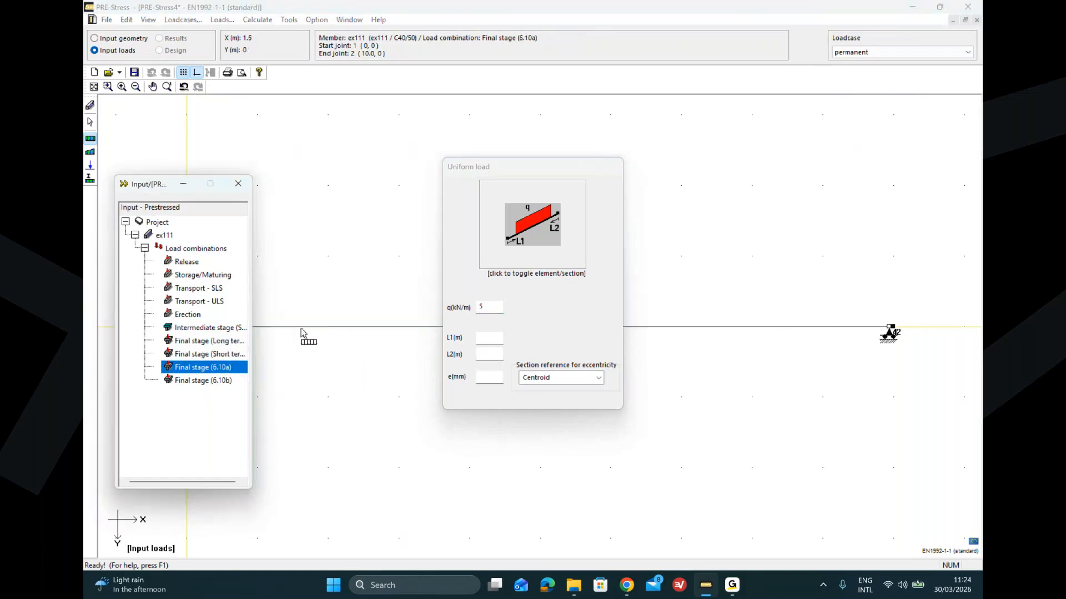
click(301, 329)
click(189, 382)
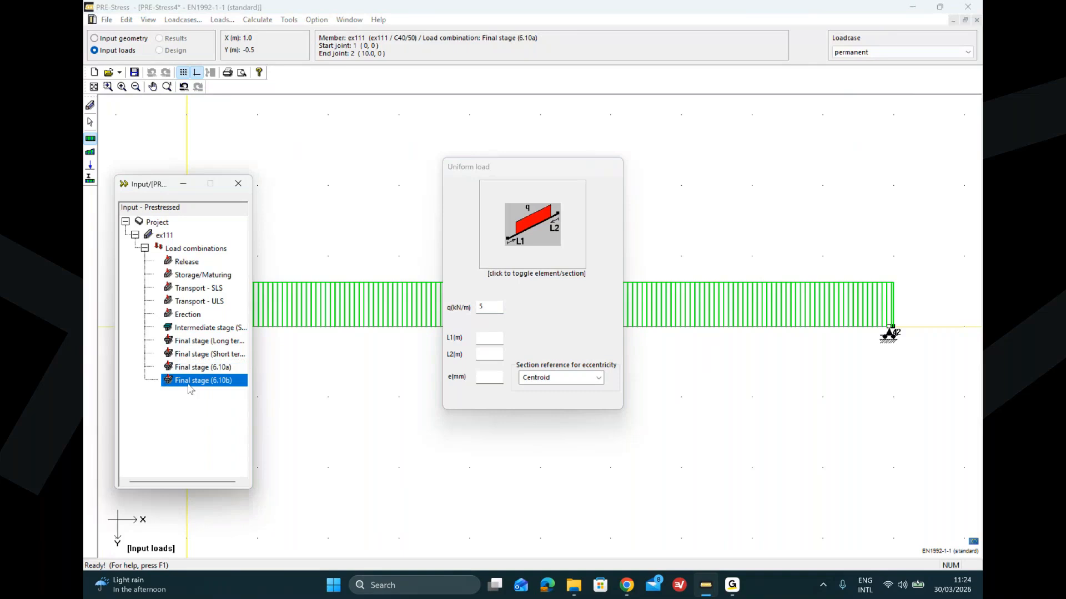
click(295, 334)
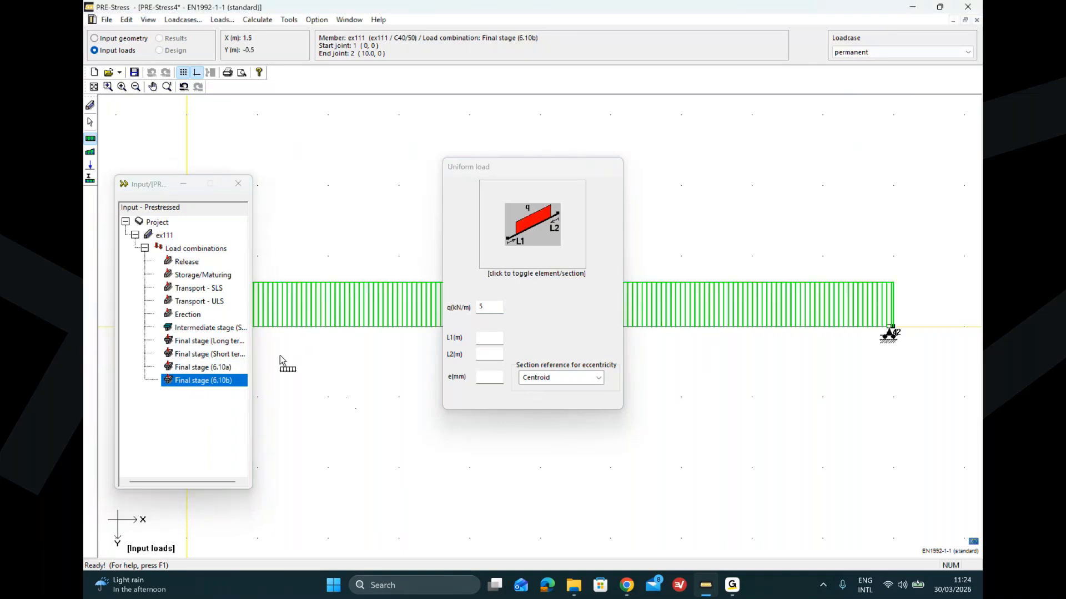
Step: Review all load combinations while switching through load cases G, GT, live and permanent
click(183, 251)
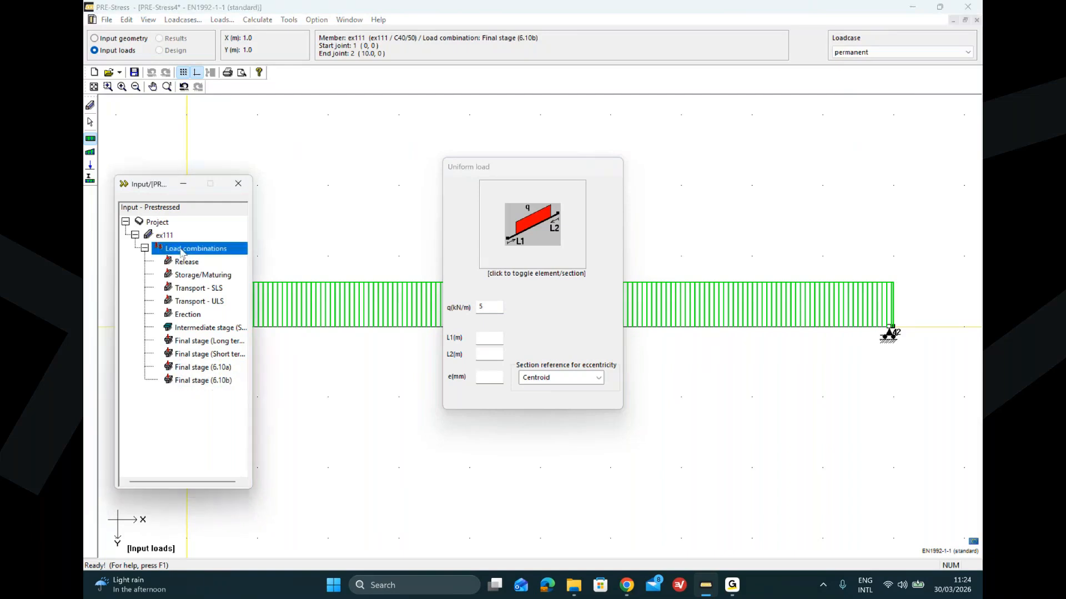
click(918, 52)
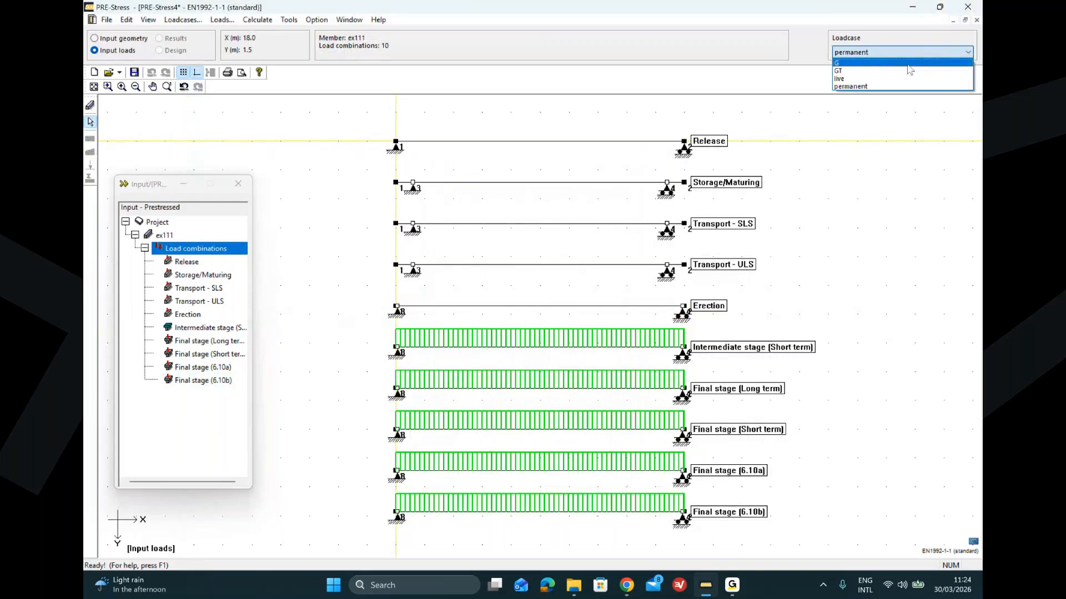
click(908, 64)
click(899, 52)
click(884, 71)
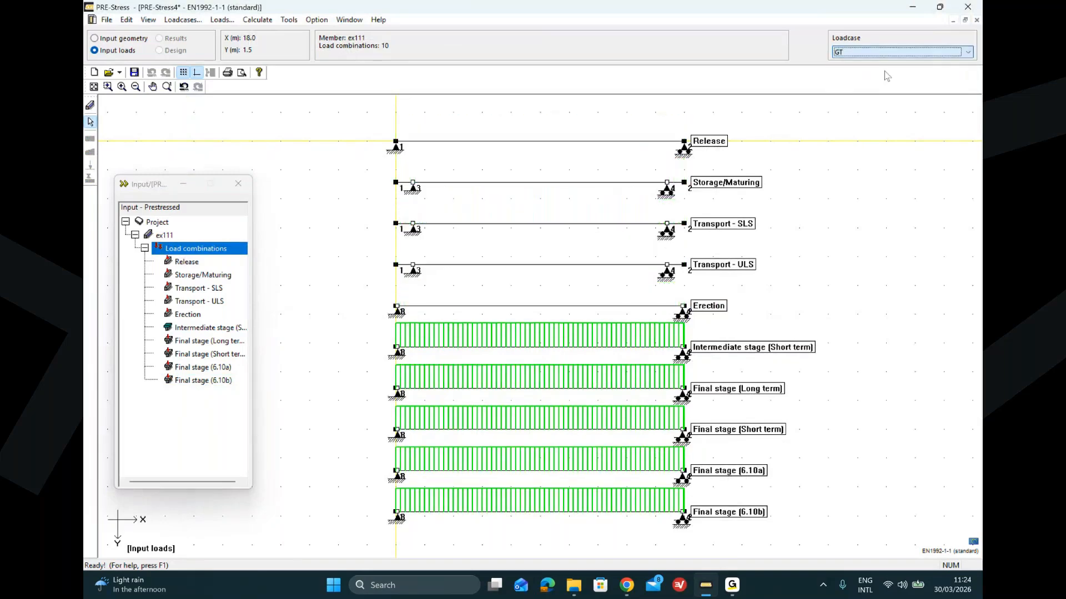
click(893, 52)
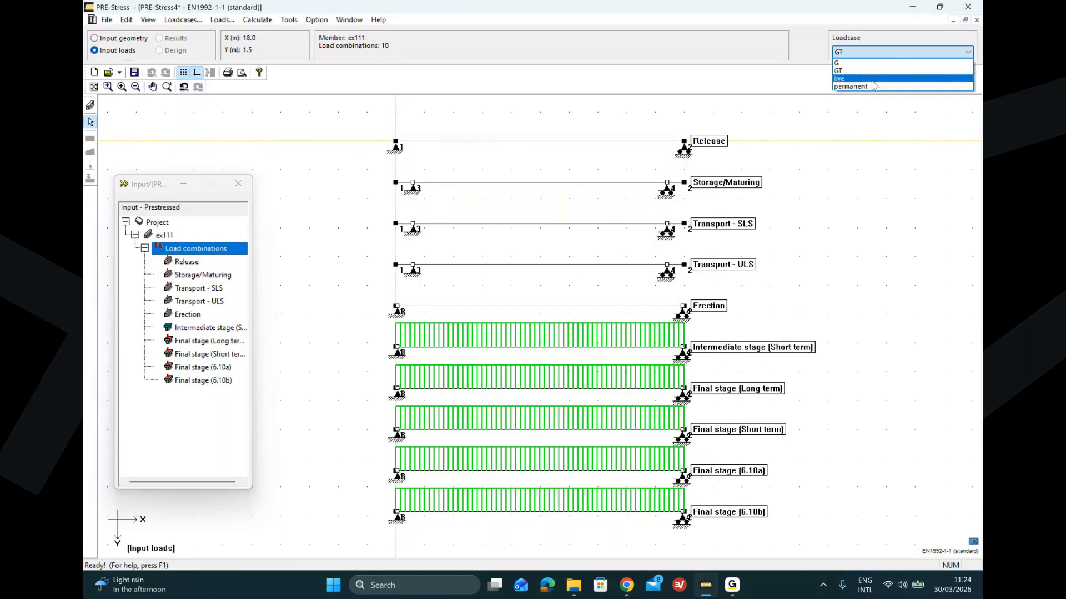
click(872, 79)
click(896, 52)
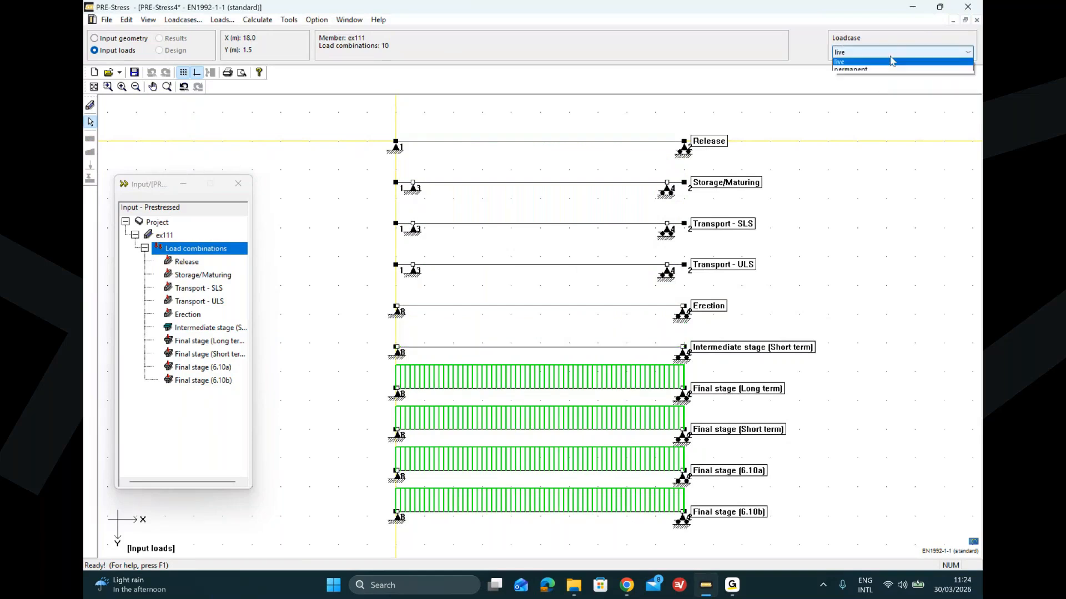
click(877, 87)
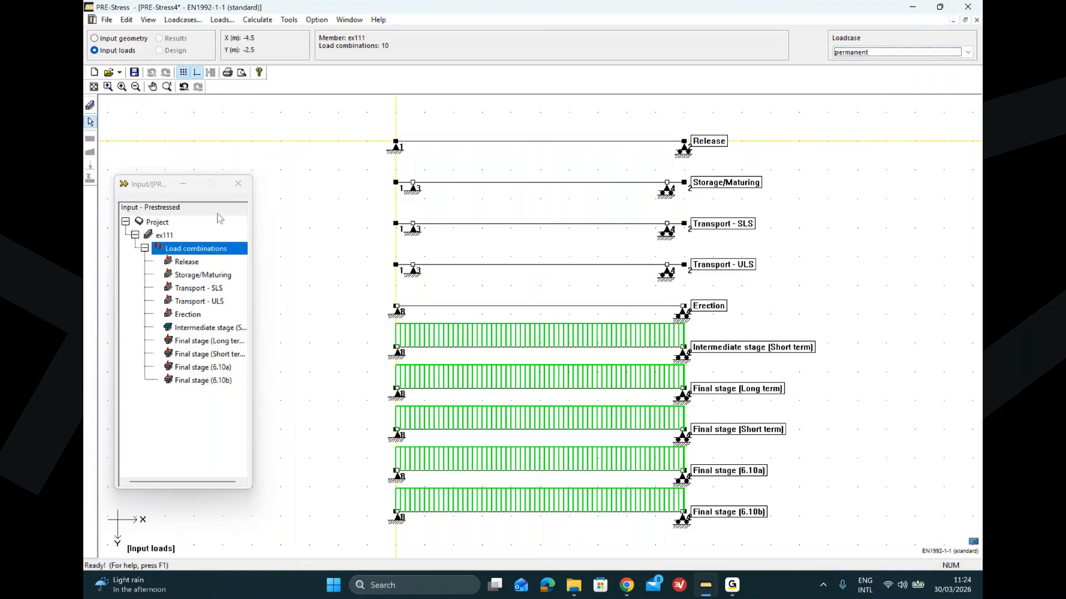
Step: Reopen the load combinations dialog and change Intermediate stage (Short term) to combine B1+B2+B3
click(217, 215)
drag(327, 188, 361, 125)
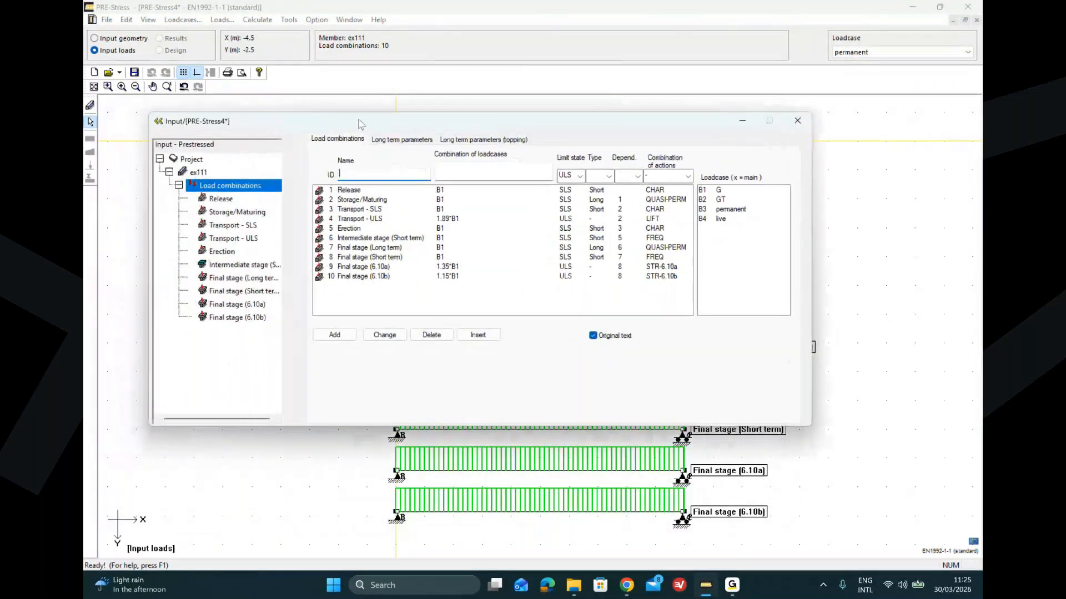
click(450, 239)
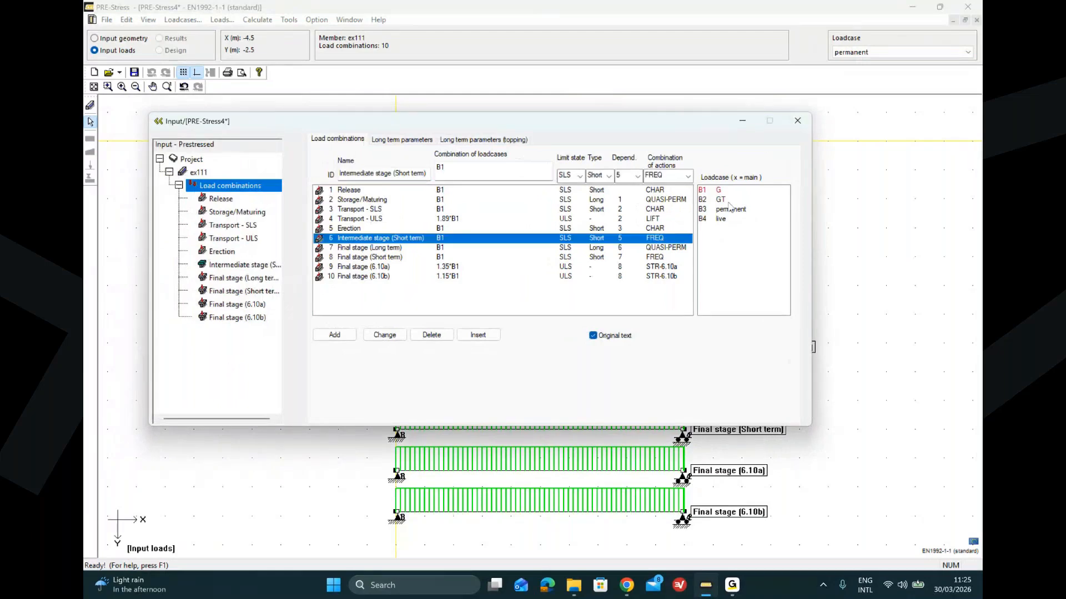
double_click(718, 200)
click(717, 211)
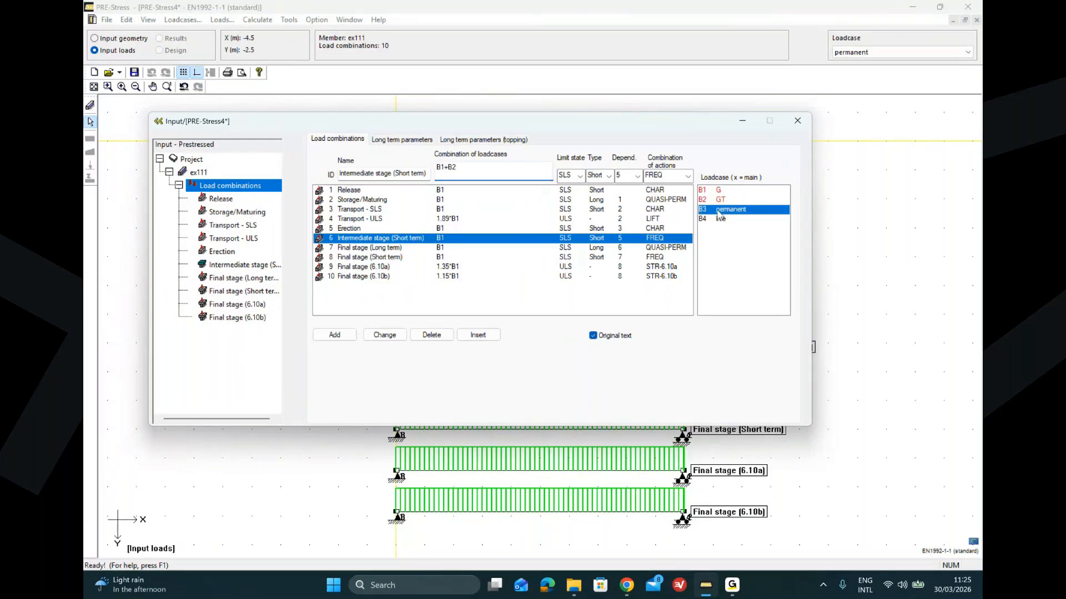
double_click(718, 211)
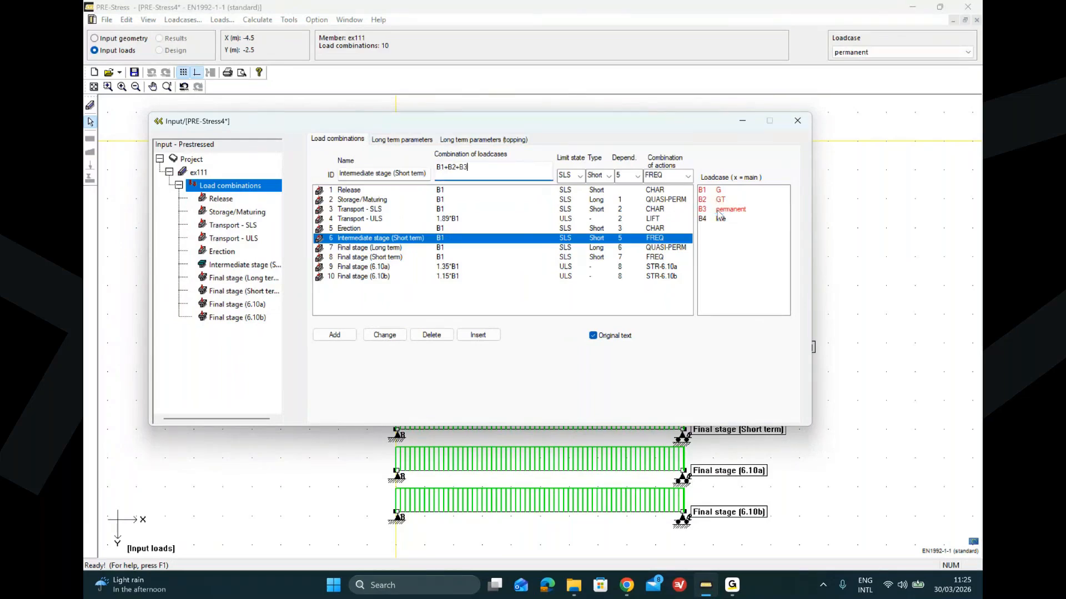
click(387, 336)
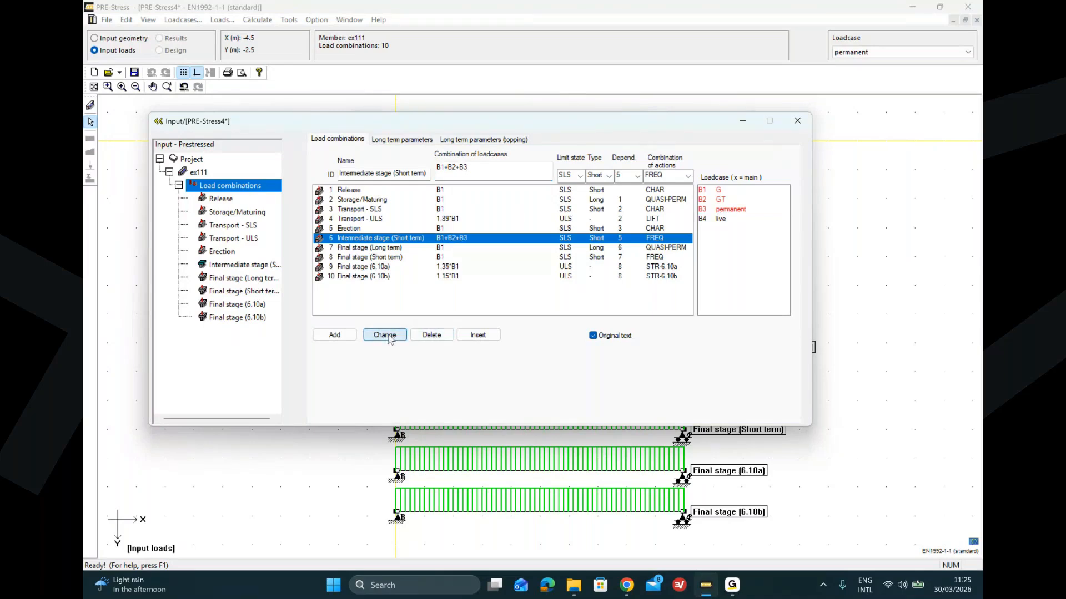
Step: Change the Final stage (Long term) combination to B1+B2+B3+0.30*B4
click(456, 250)
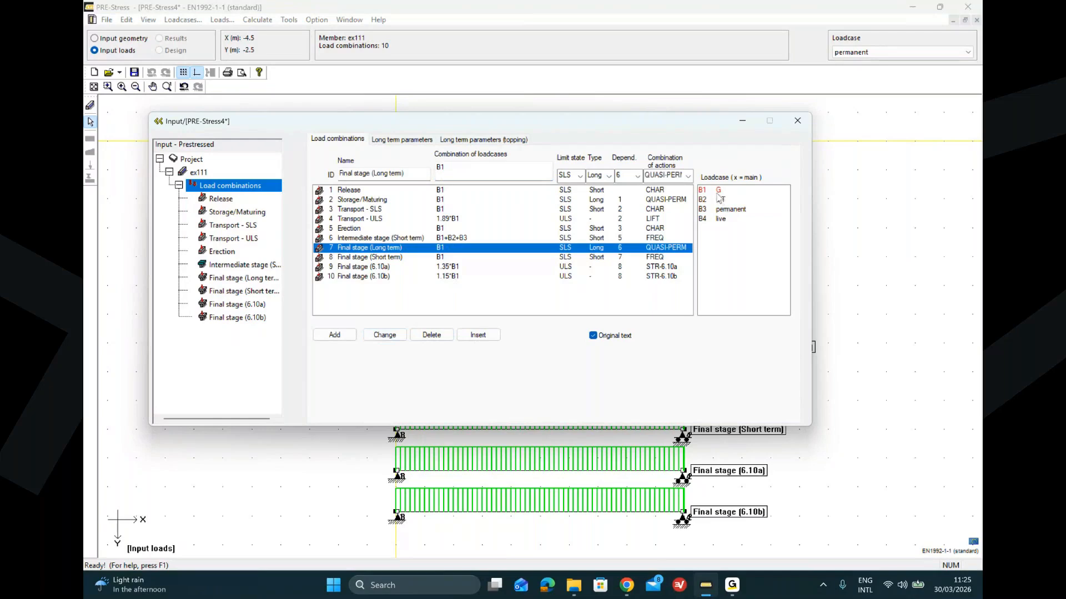
click(720, 201)
click(721, 210)
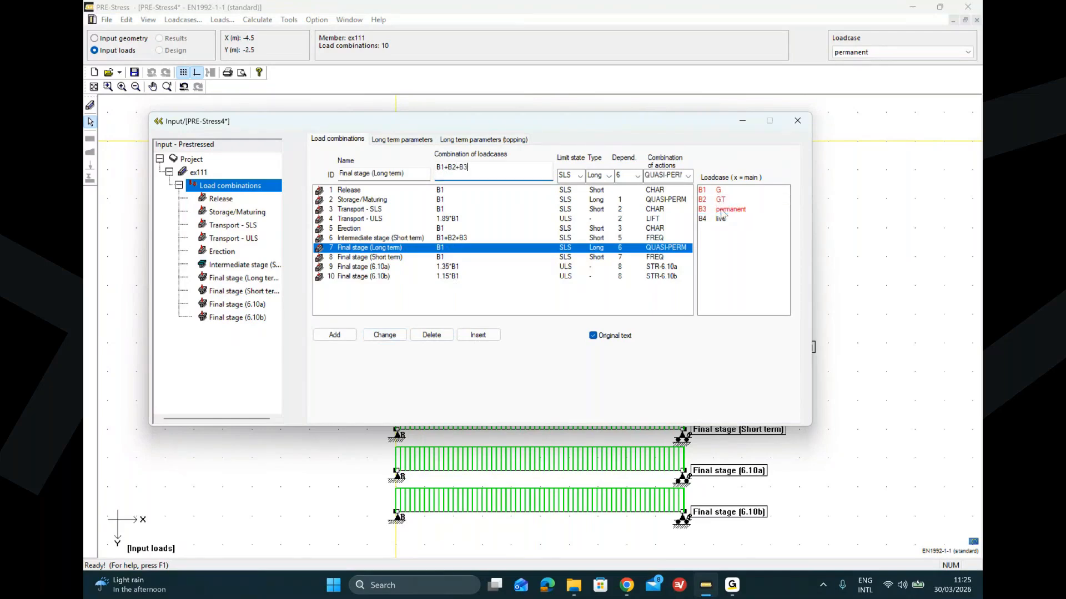
click(720, 219)
click(384, 335)
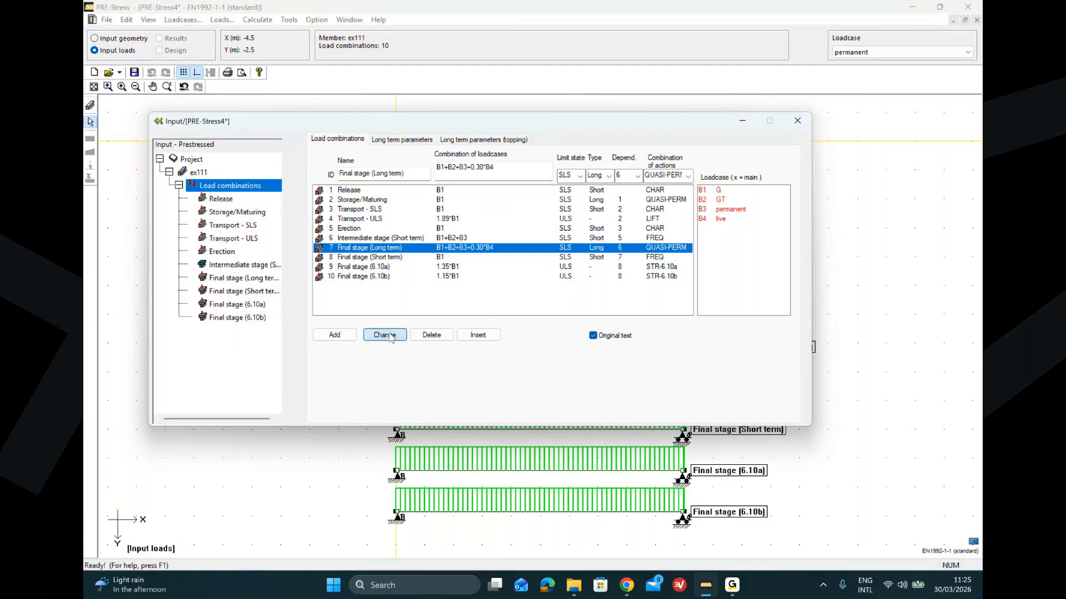
Step: Change the Final stage (Short term) combination to B1+B2+B3+0.50*B4
click(476, 258)
click(725, 200)
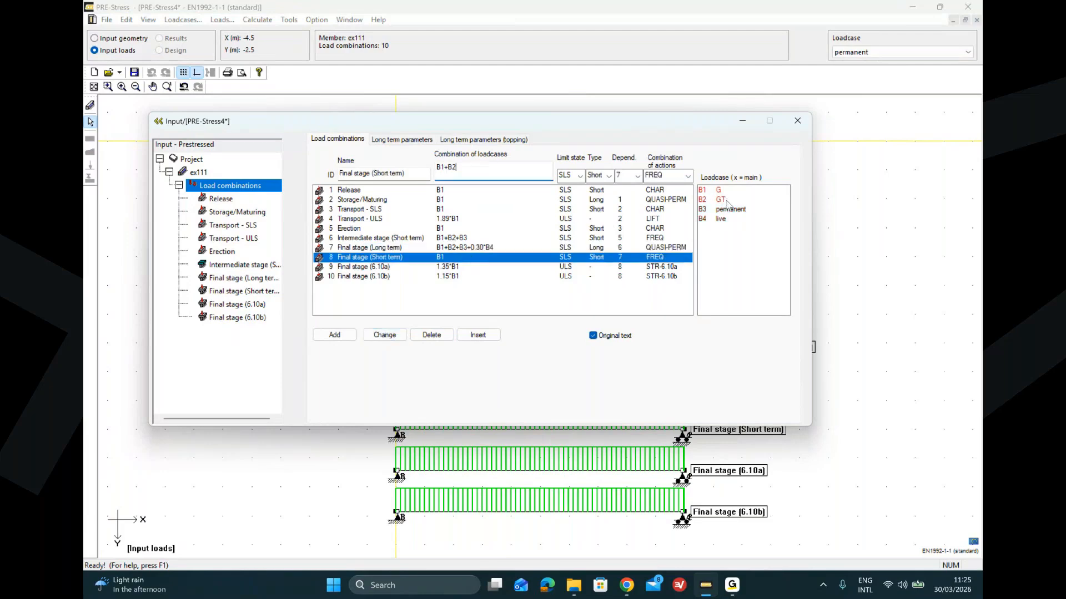
click(729, 210)
click(722, 218)
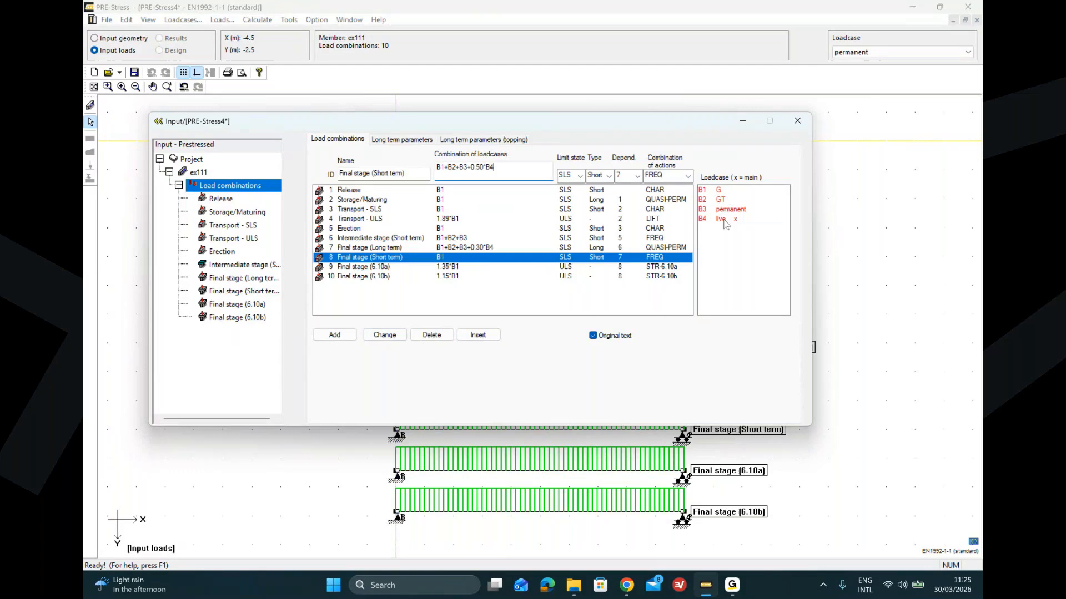
click(377, 337)
Step: Change the Final stage (6.10a) combination to 1.35*B1+1.35*B2+1.35*B3+1.05*B4
click(464, 267)
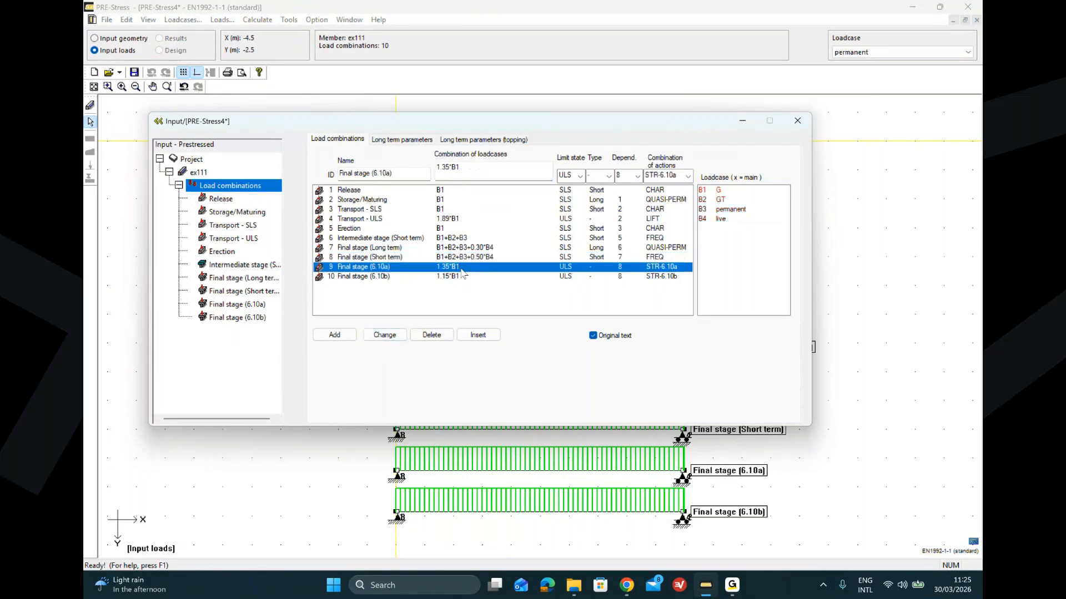
click(726, 199)
click(729, 210)
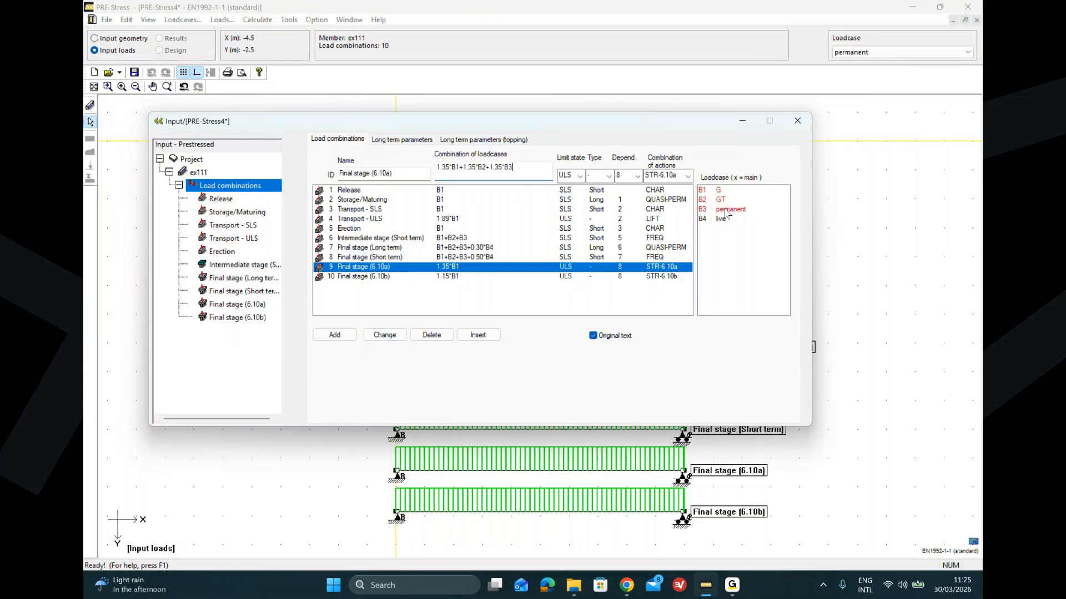
click(721, 219)
click(385, 335)
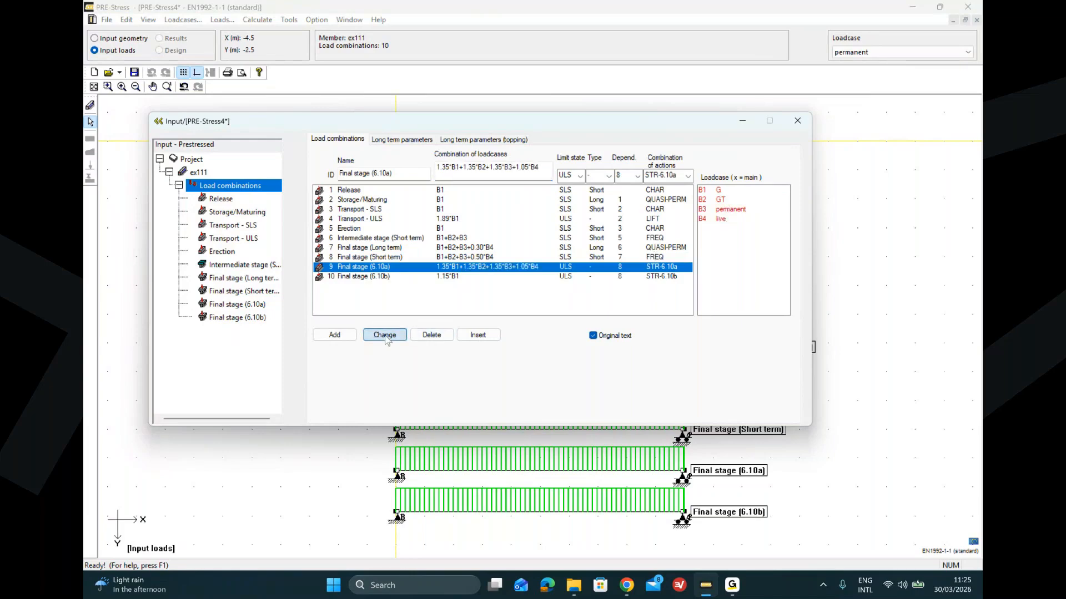
Step: Change the Final stage (6.10b) combination to 1.15*B1+1.15*B2+1.15*B3+1.50*B4
click(476, 276)
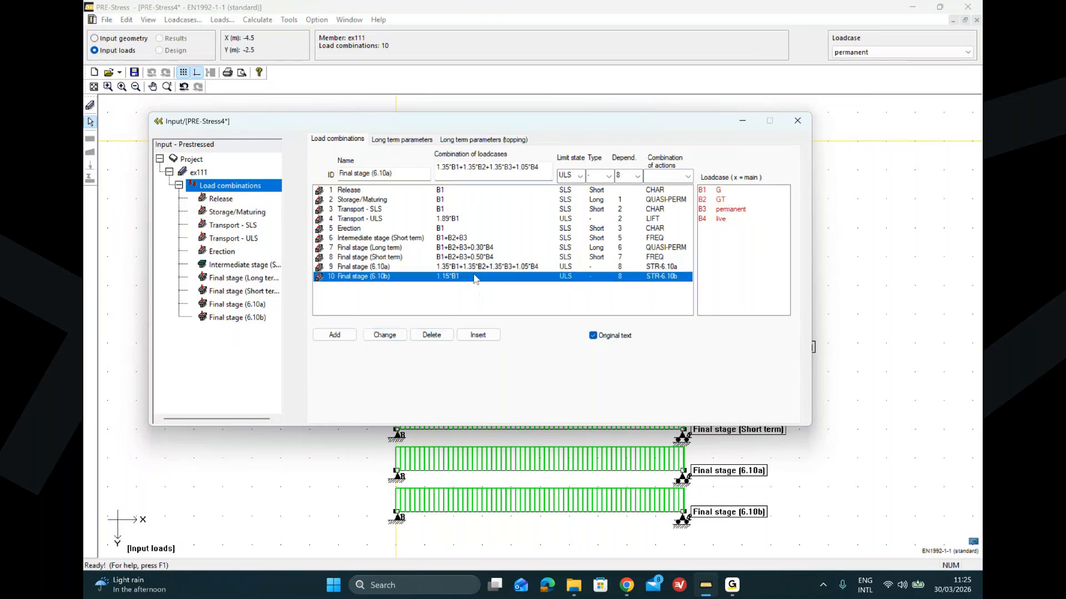
click(725, 200)
click(727, 210)
click(721, 219)
click(385, 335)
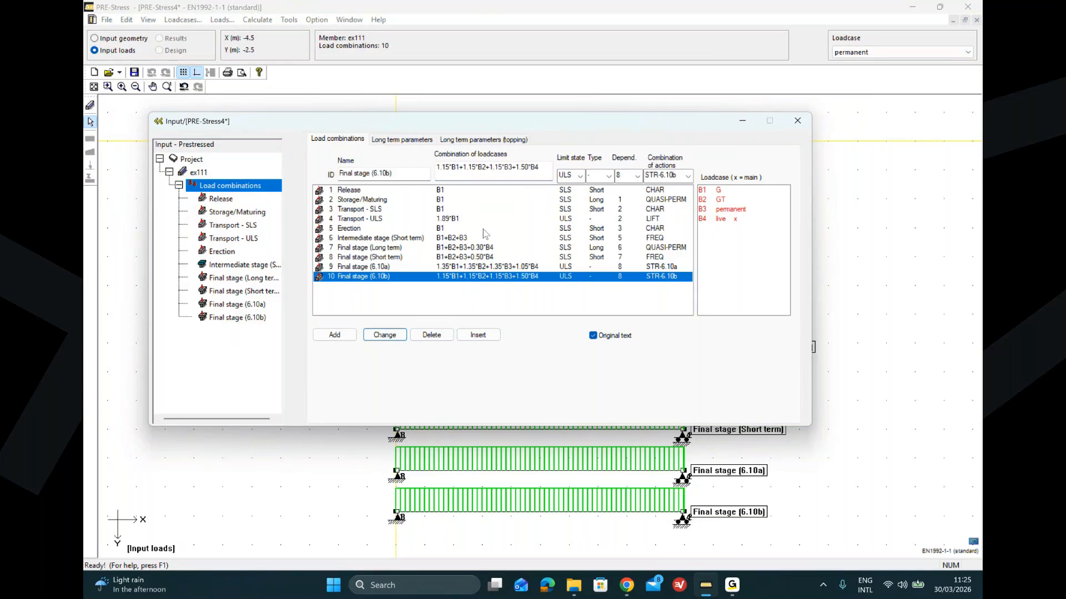
click(446, 167)
click(553, 307)
click(233, 239)
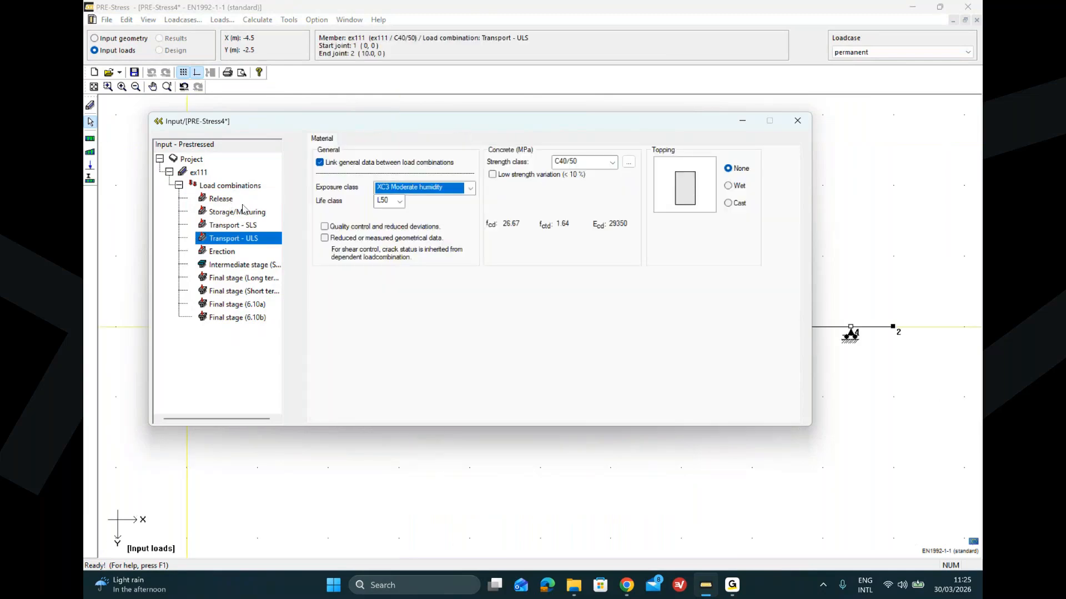
click(220, 189)
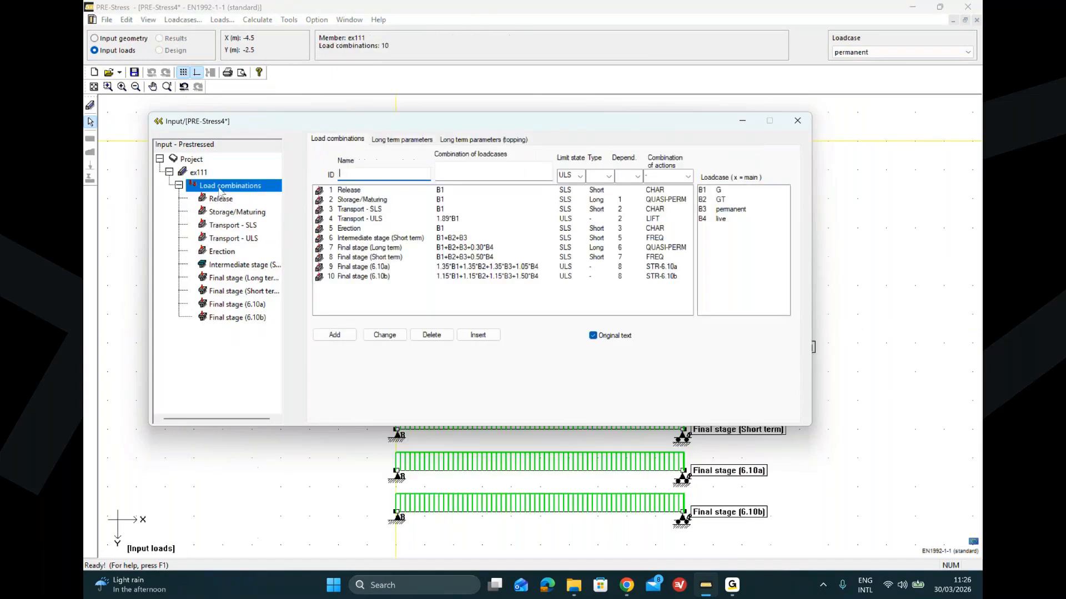
Step: Run the analysis for all prestressed elements
click(258, 20)
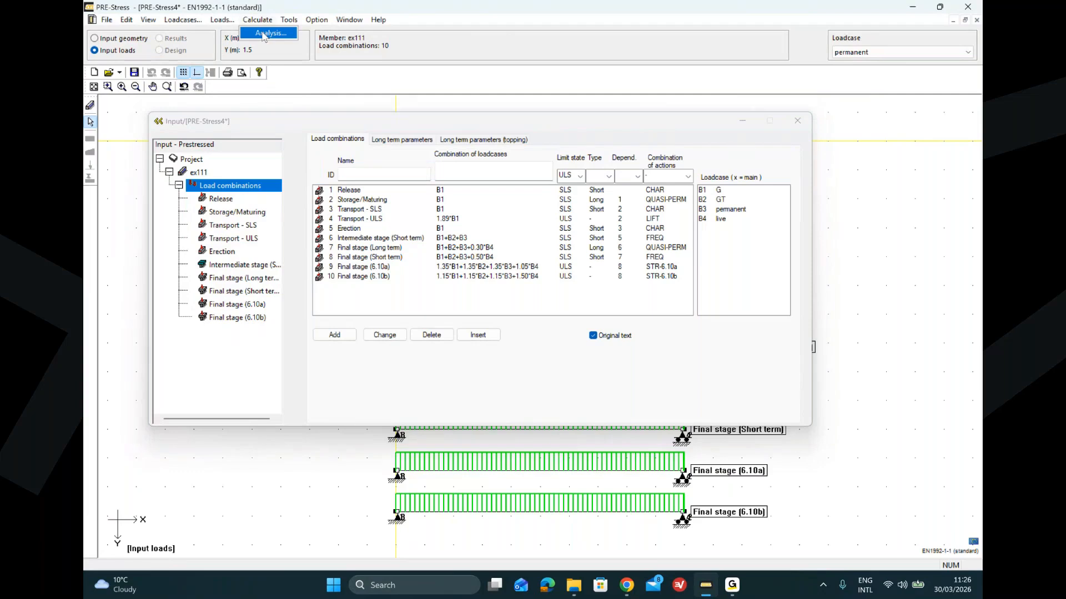
click(264, 35)
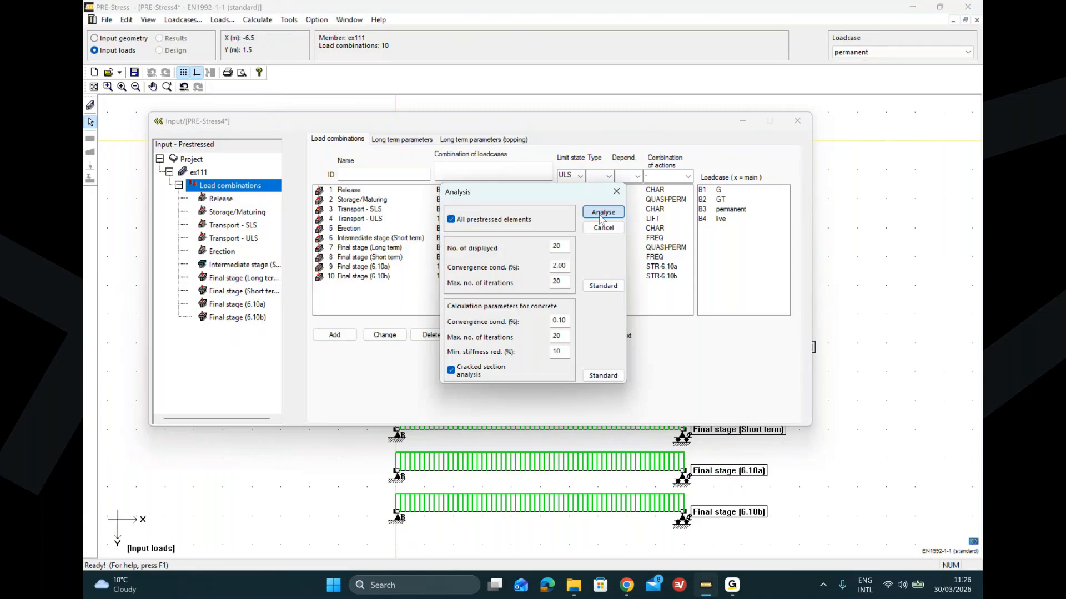
click(602, 213)
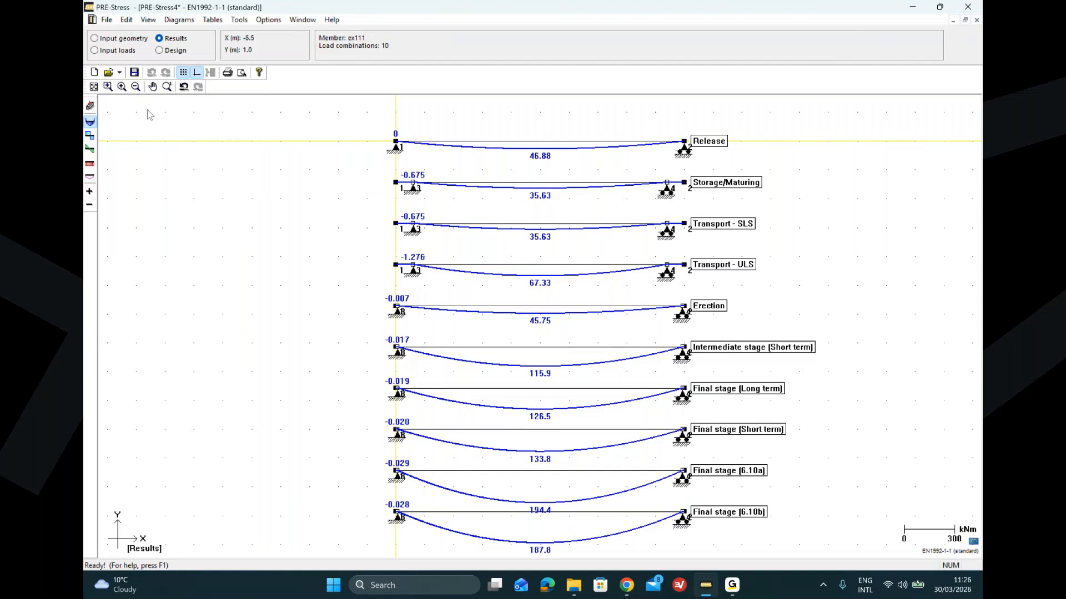
Step: Toggle the result diagrams to view shear forces across all stages
click(90, 134)
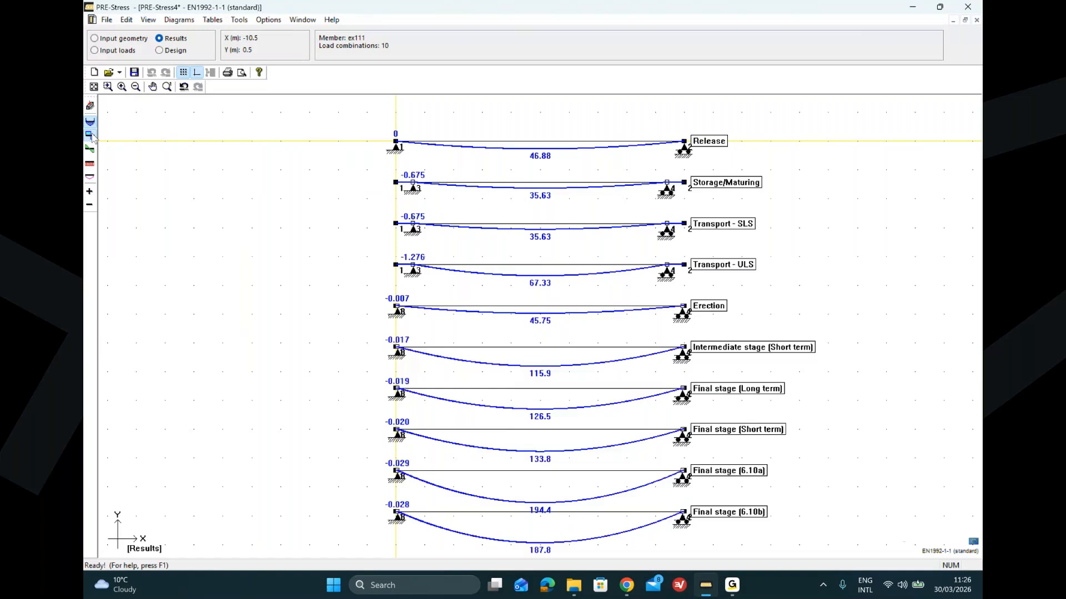
click(91, 150)
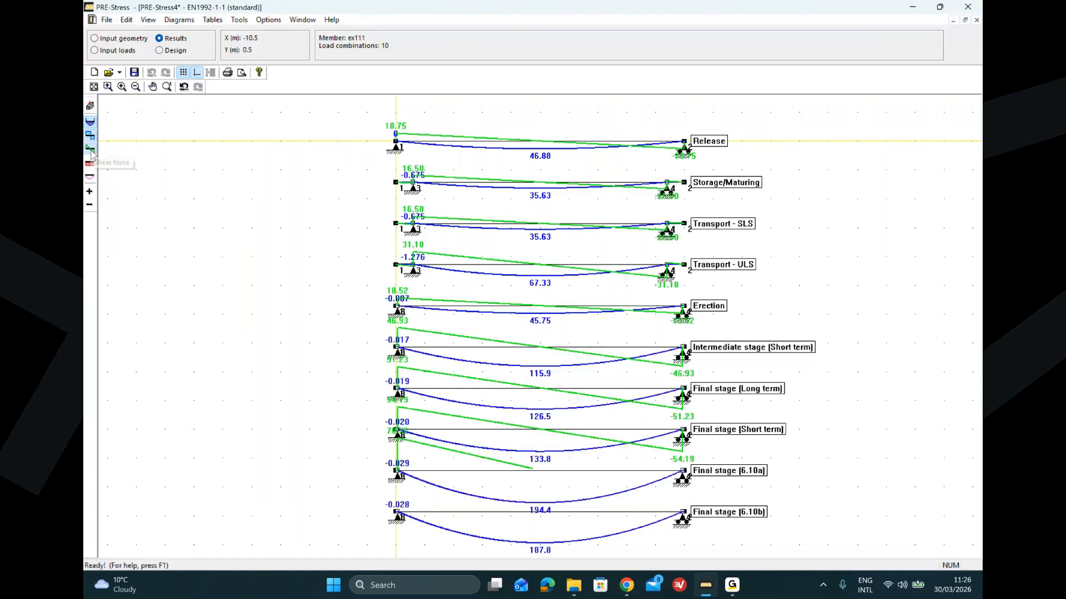
click(91, 155)
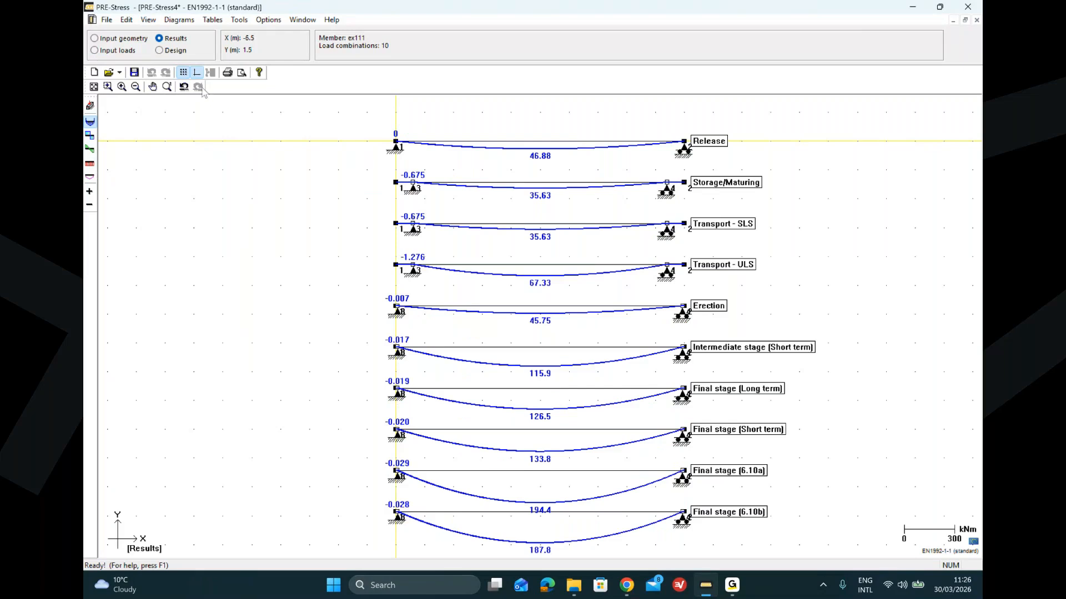
Step: Switch to design mode and run the code control
click(159, 51)
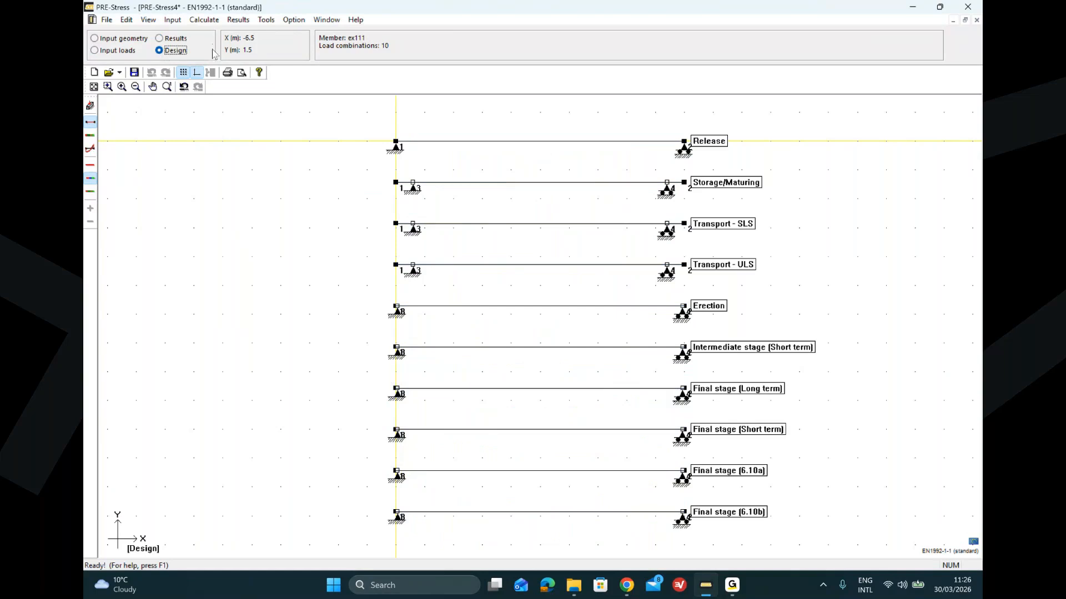
click(214, 21)
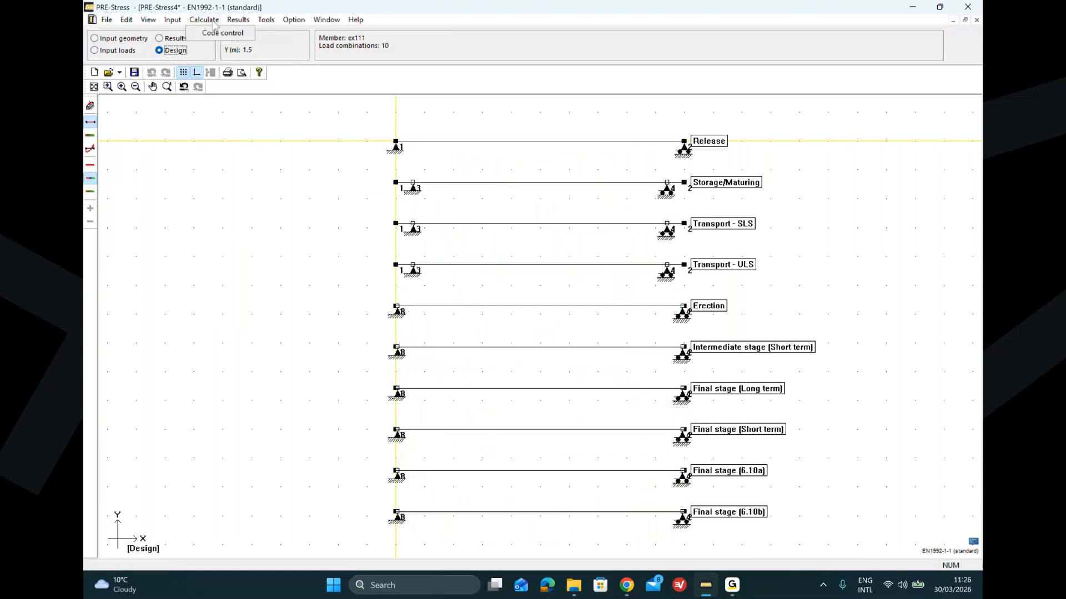
click(214, 33)
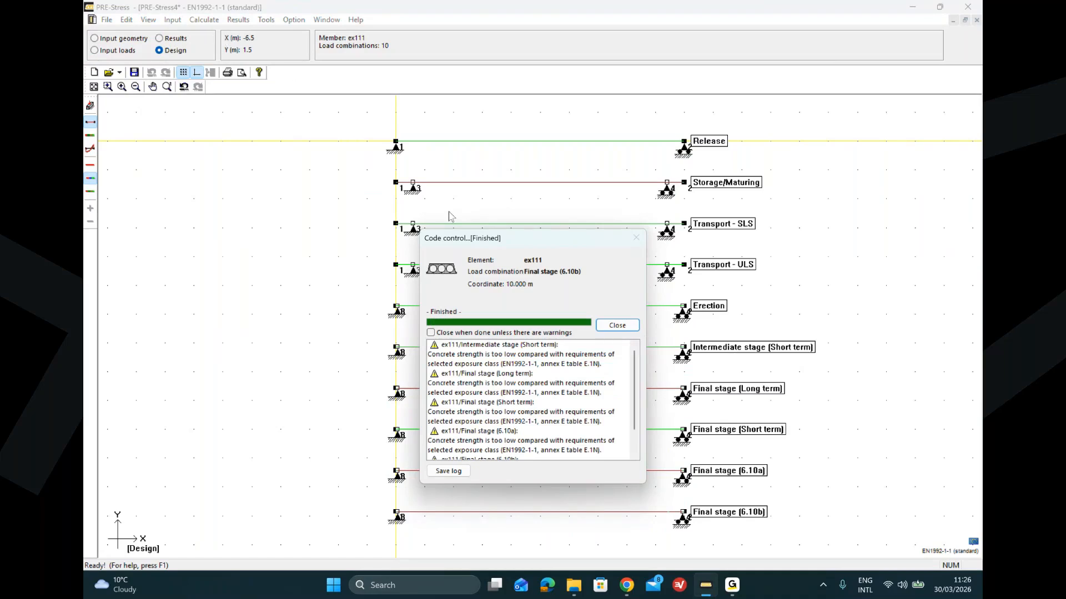
click(618, 326)
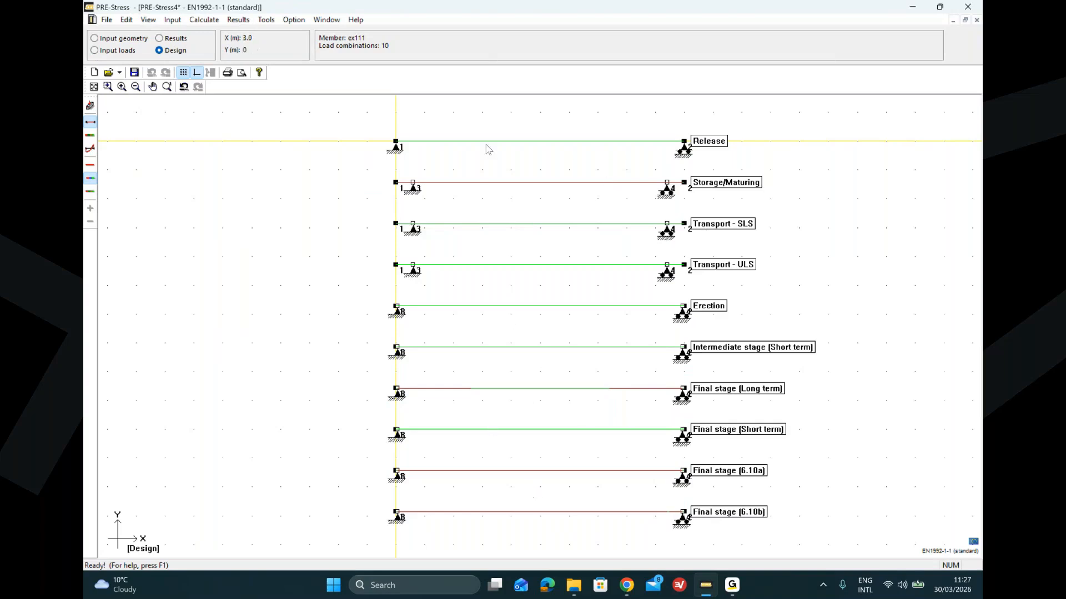
Step: Open the code check window and review the checks for each load combination in turn
click(239, 20)
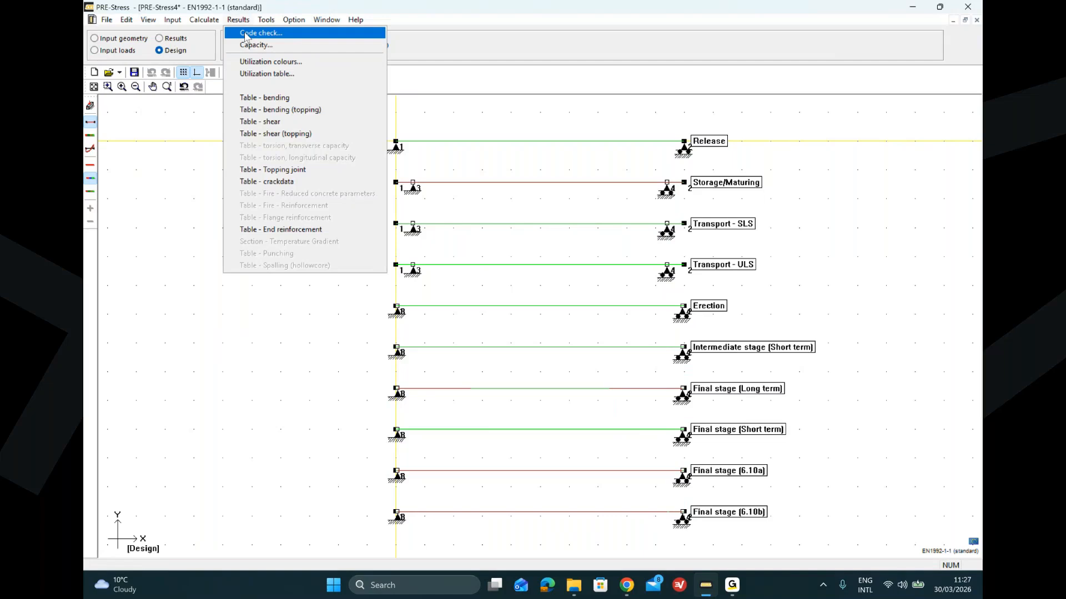
click(246, 35)
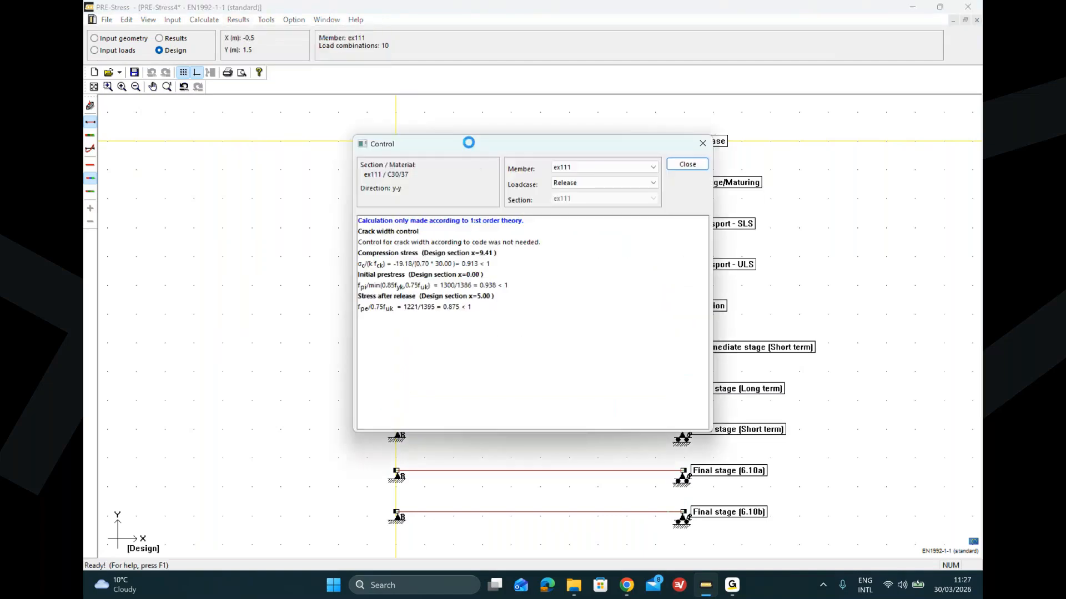
drag(478, 144, 237, 109)
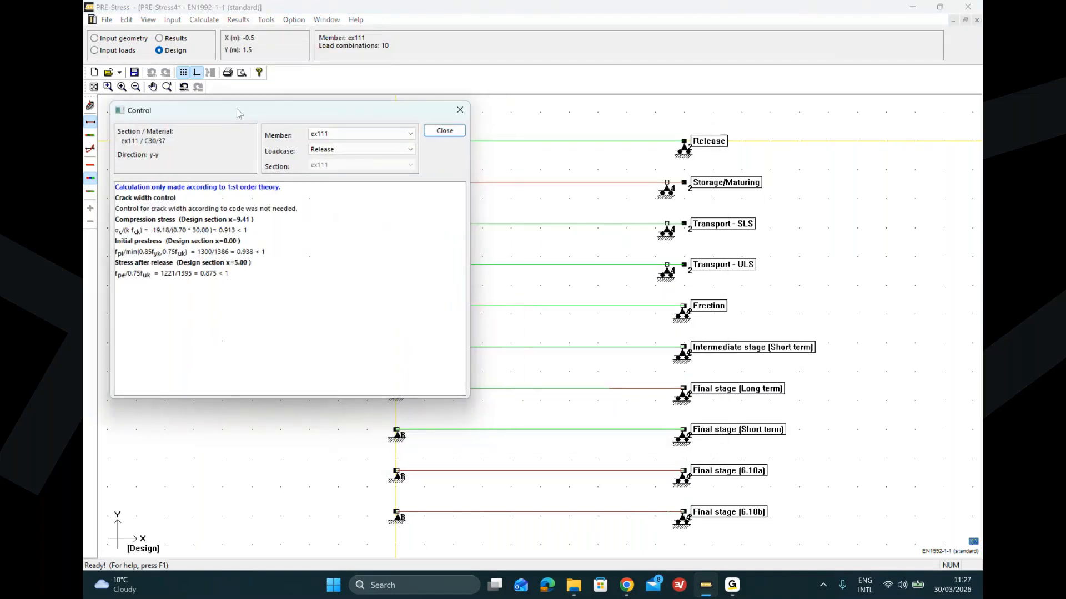
click(393, 151)
click(392, 166)
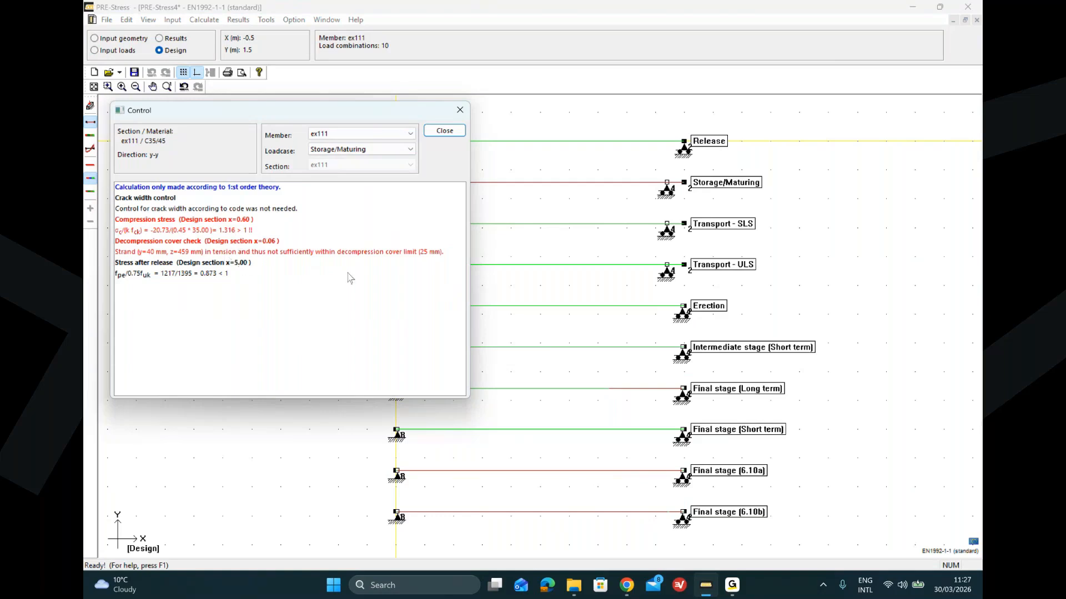
click(409, 155)
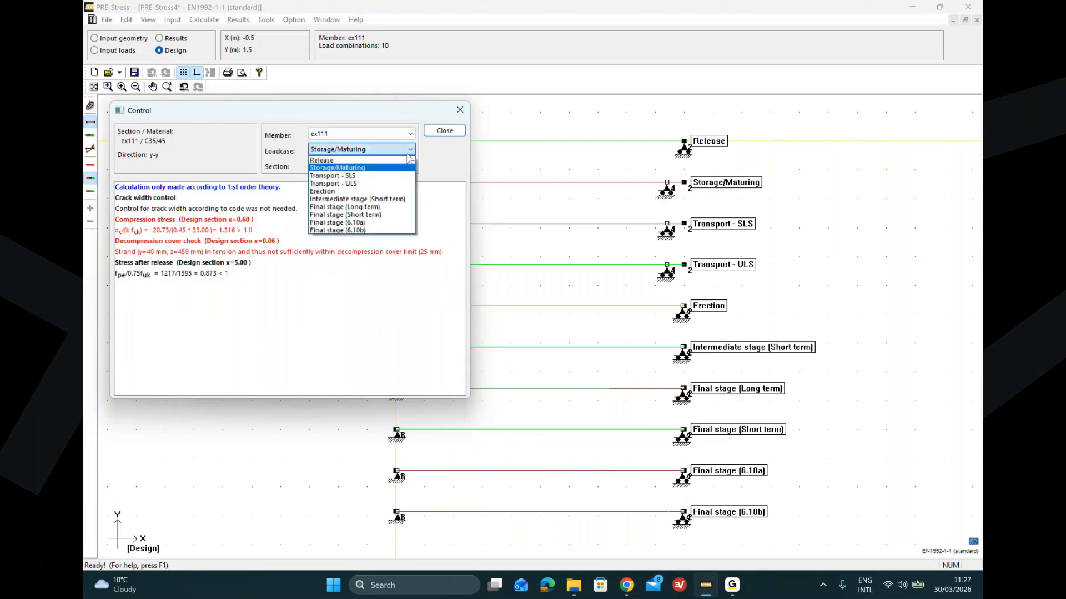
click(396, 176)
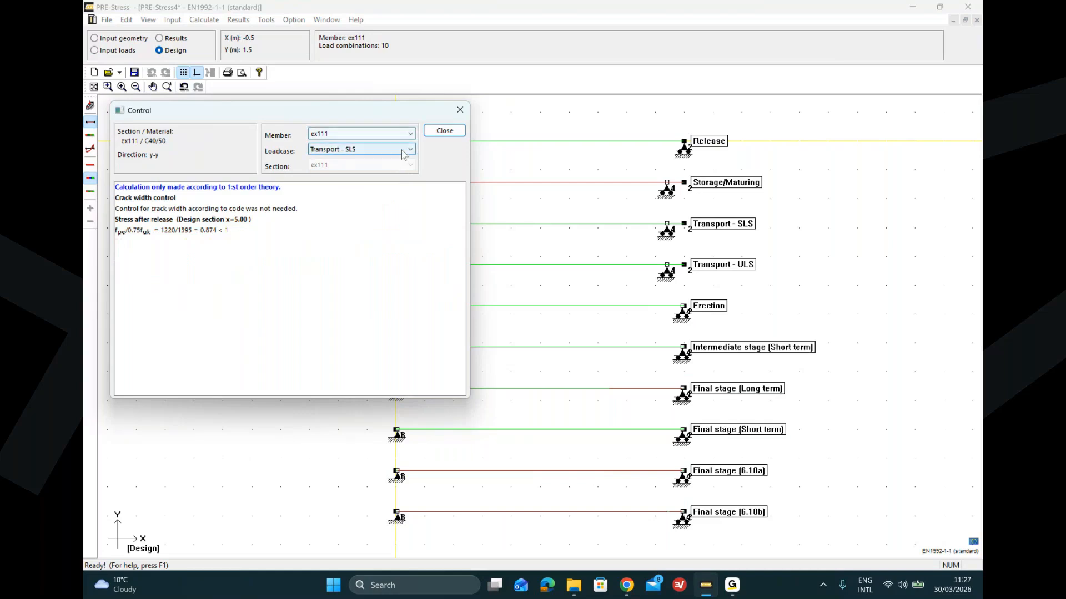
click(403, 153)
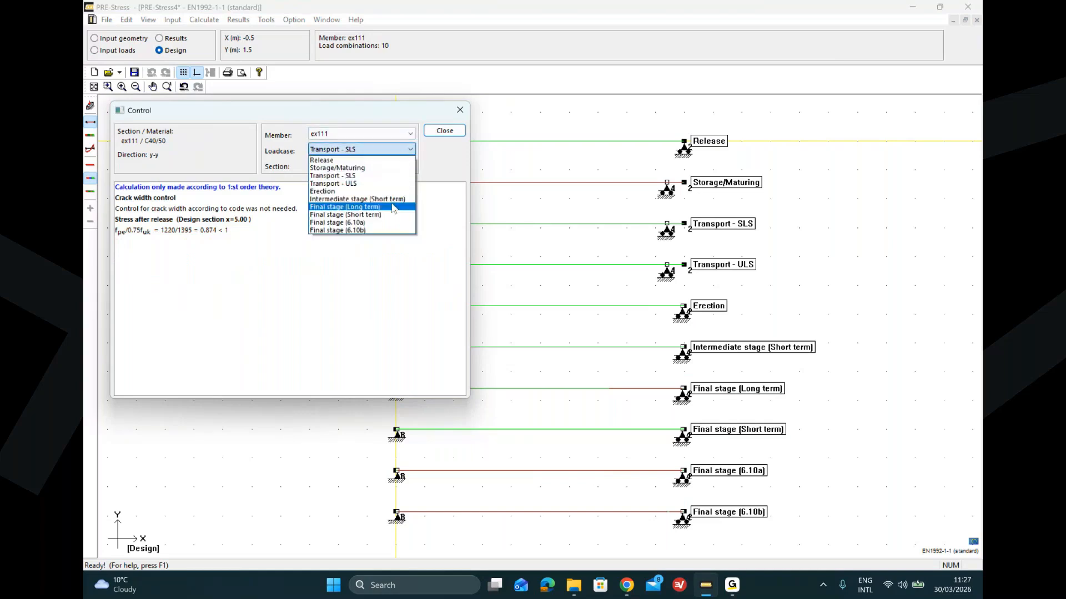
click(394, 205)
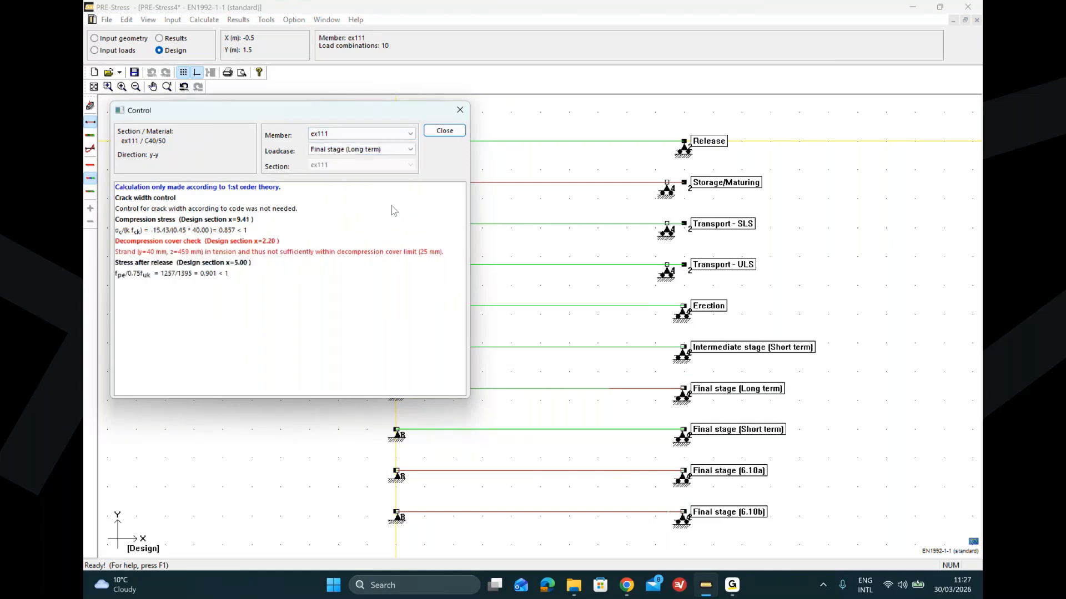
click(402, 151)
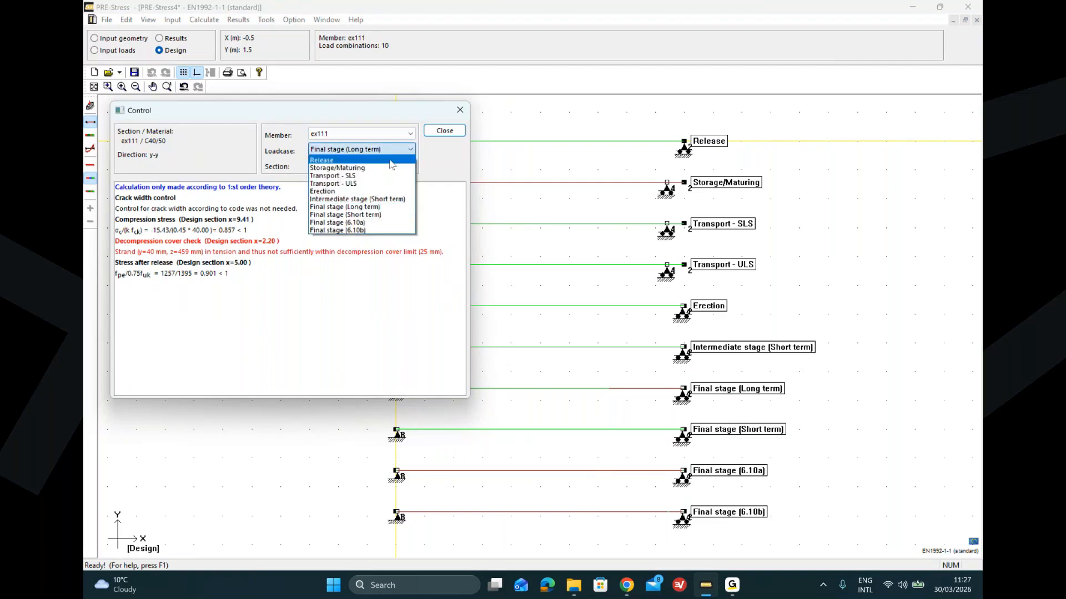
click(357, 217)
click(406, 151)
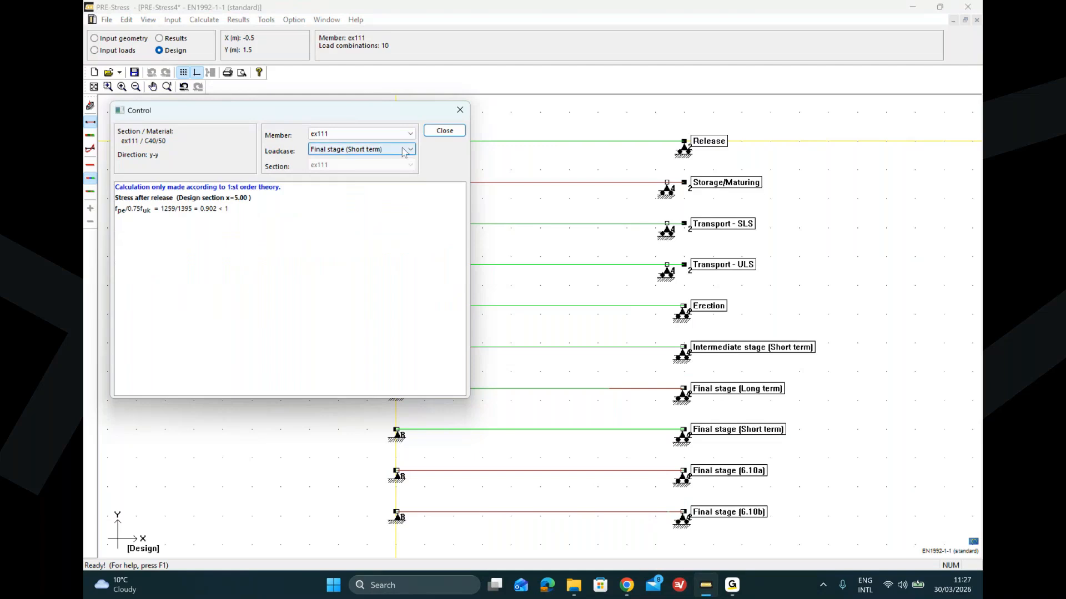
click(375, 224)
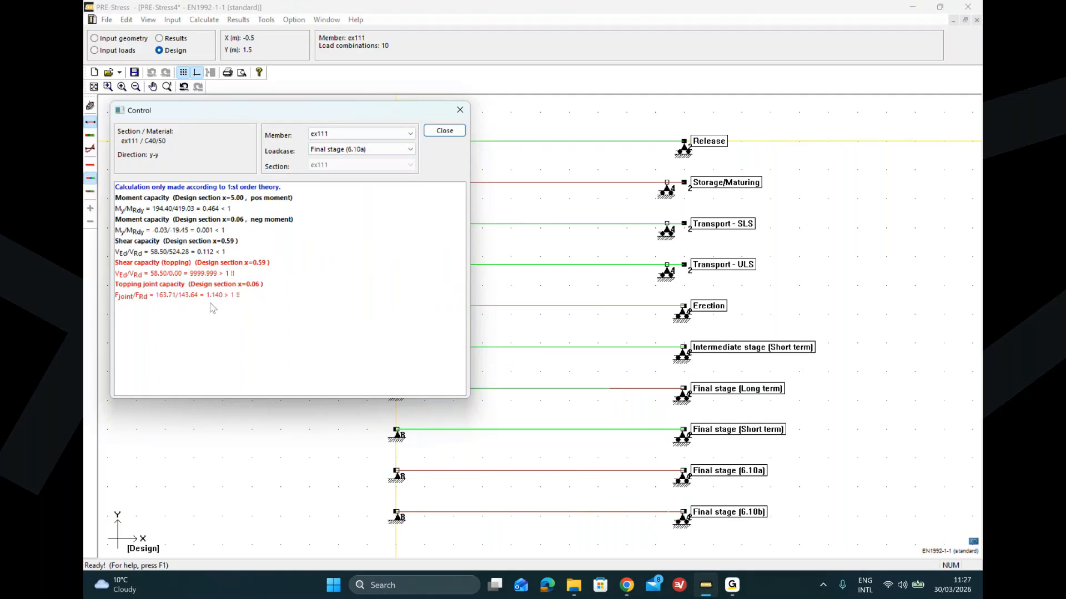
click(408, 149)
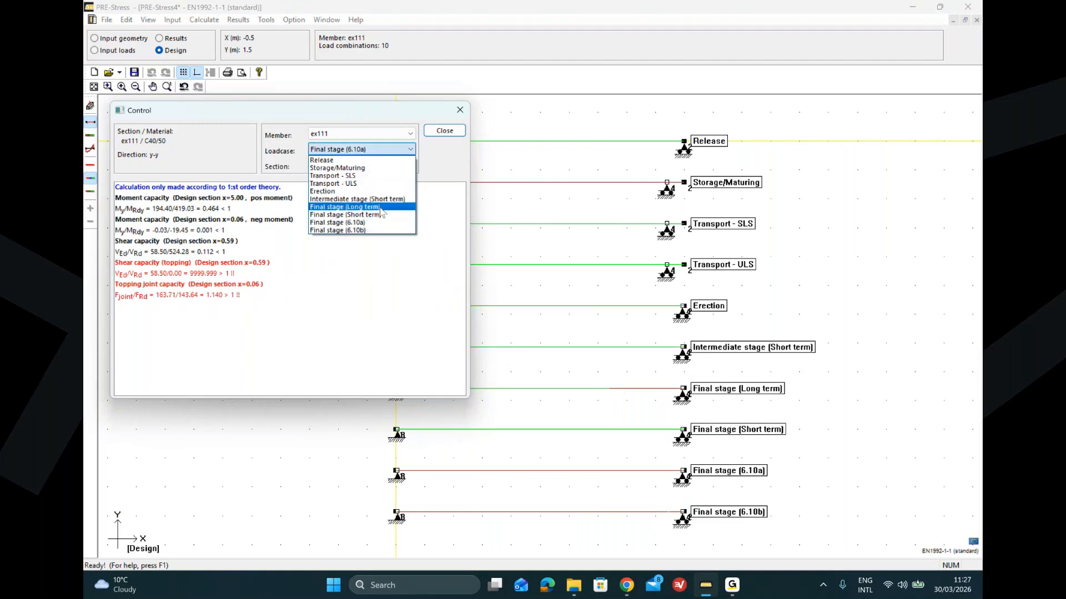
click(371, 234)
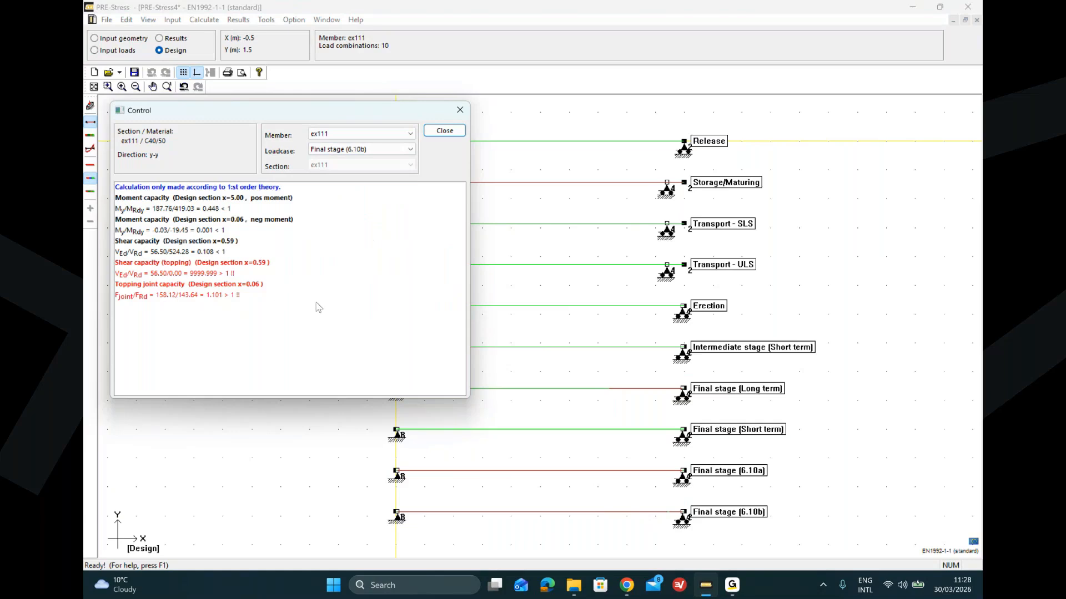
click(445, 131)
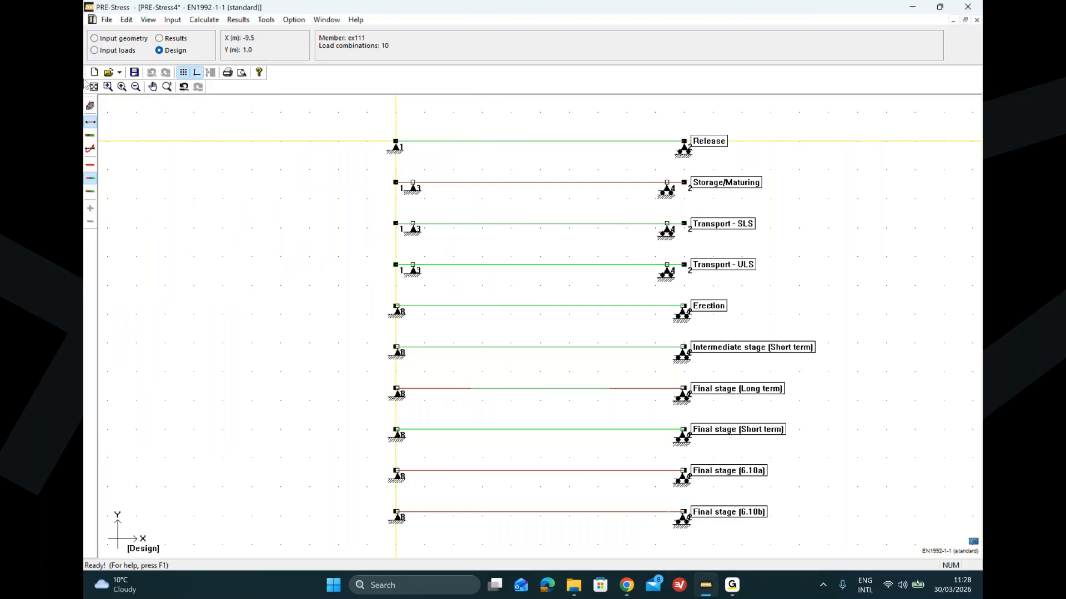
Step: Switch to input geometry and inspect the support joint of the Storage/Maturing stage
click(95, 38)
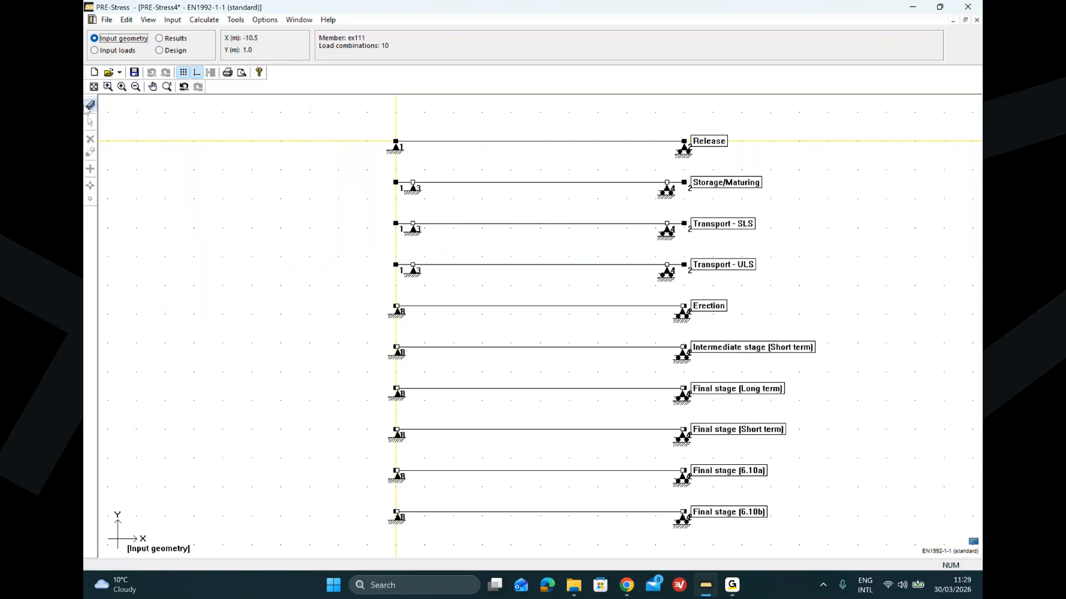
click(87, 108)
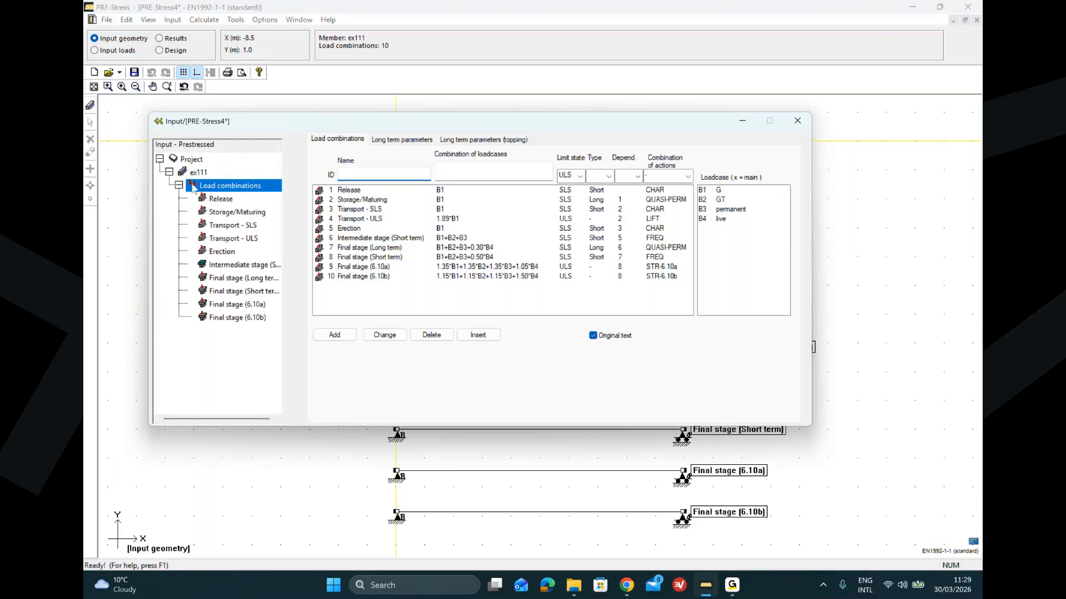
click(158, 121)
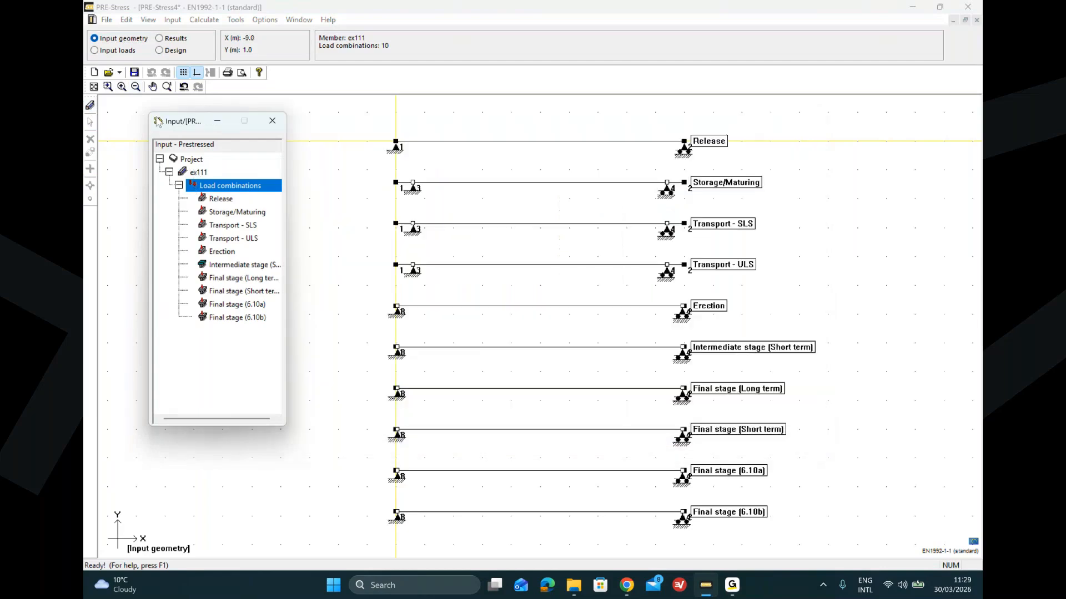
click(221, 213)
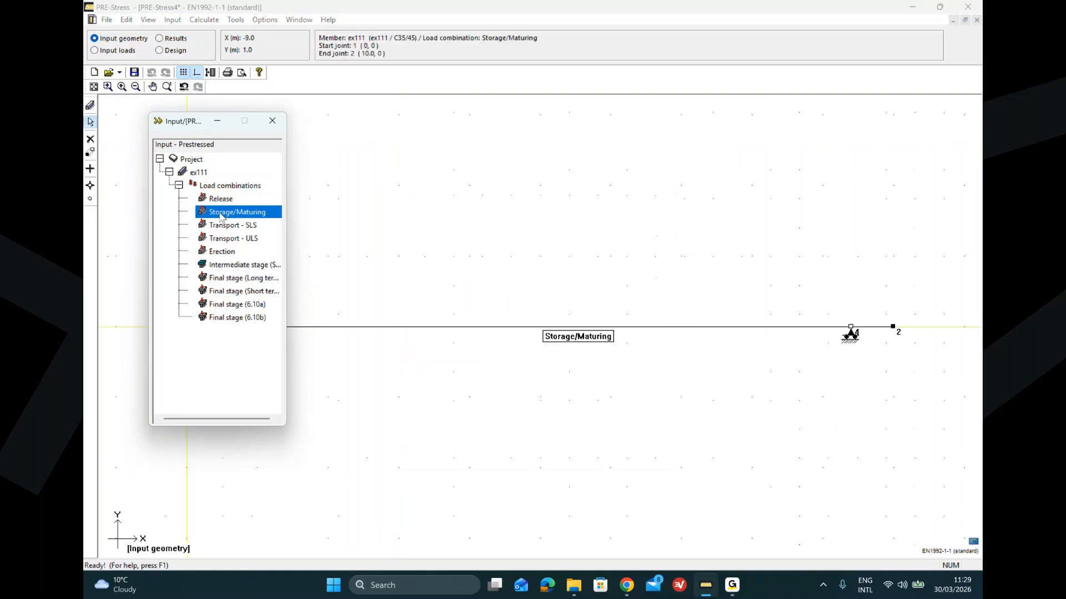
double_click(858, 336)
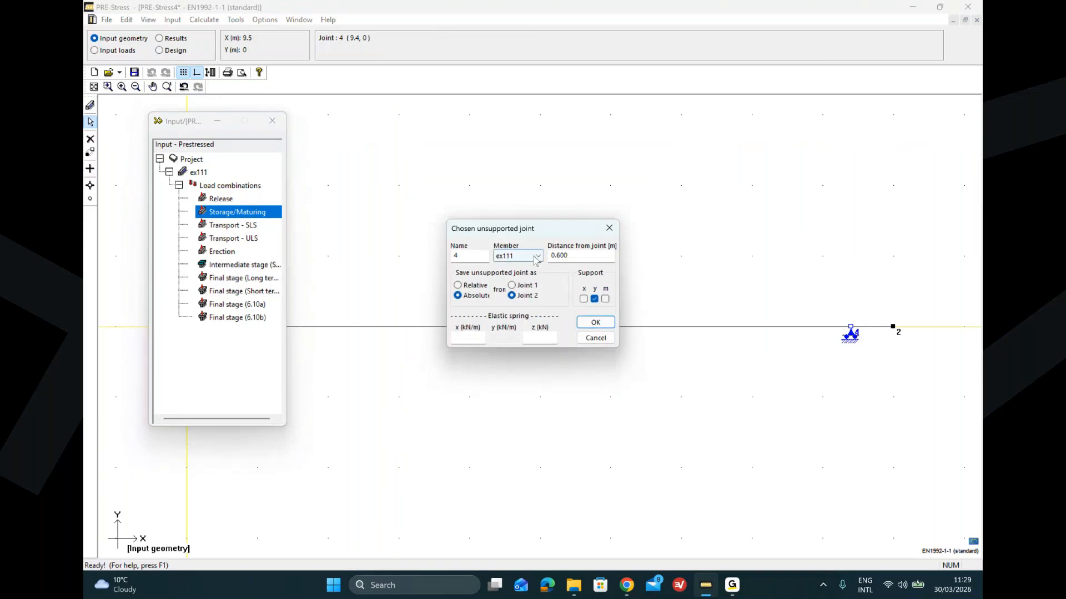
click(596, 338)
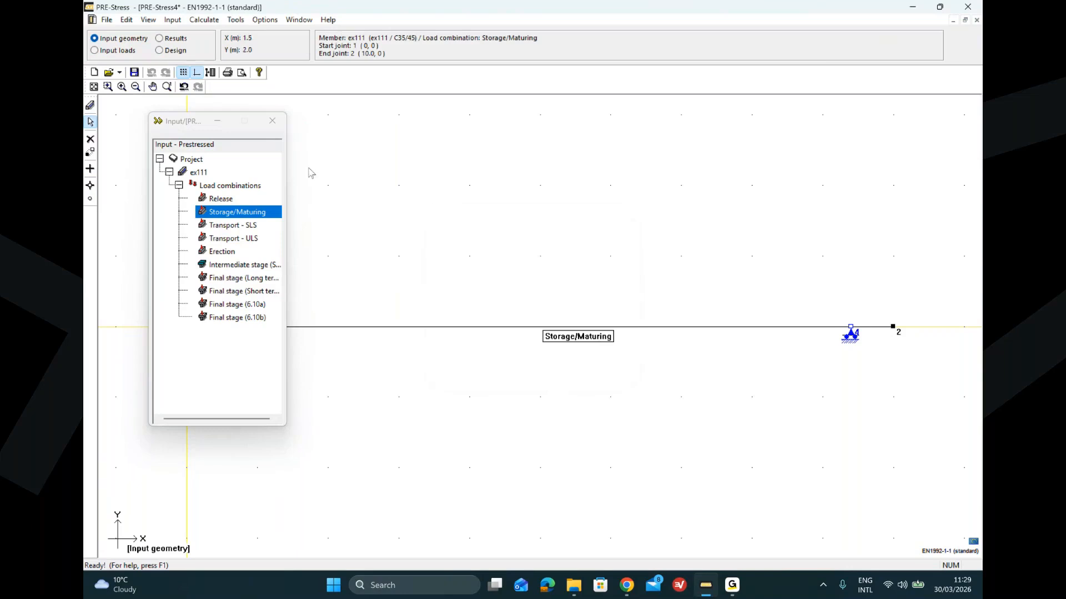
click(159, 122)
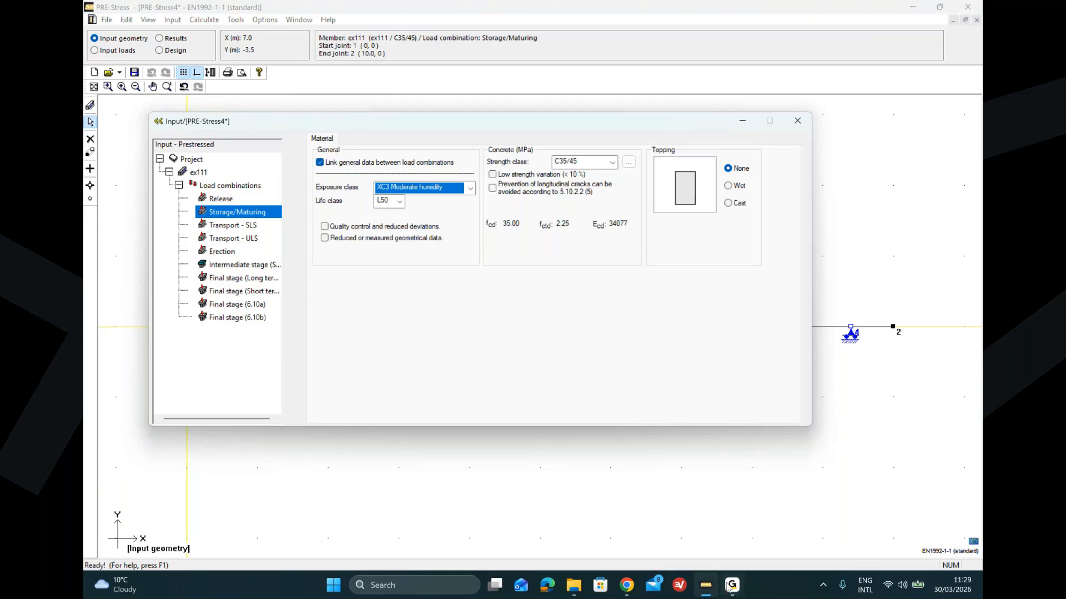
mouse_move(728, 587)
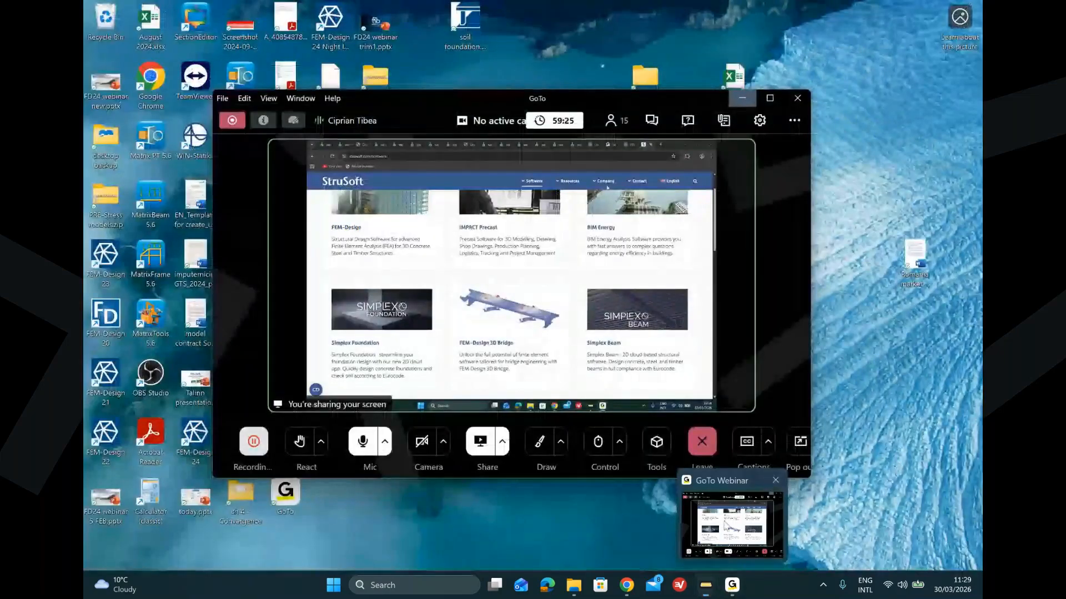
click(724, 522)
click(688, 122)
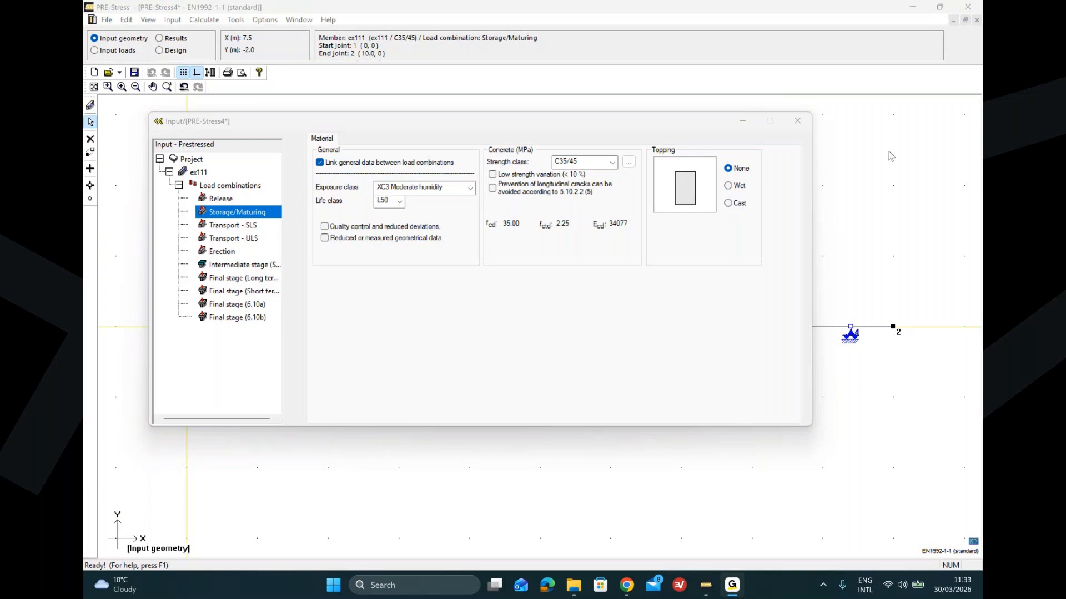
Step: Open the example file model 3 - HCS.ccp from the PRE-Stress models folder
click(912, 13)
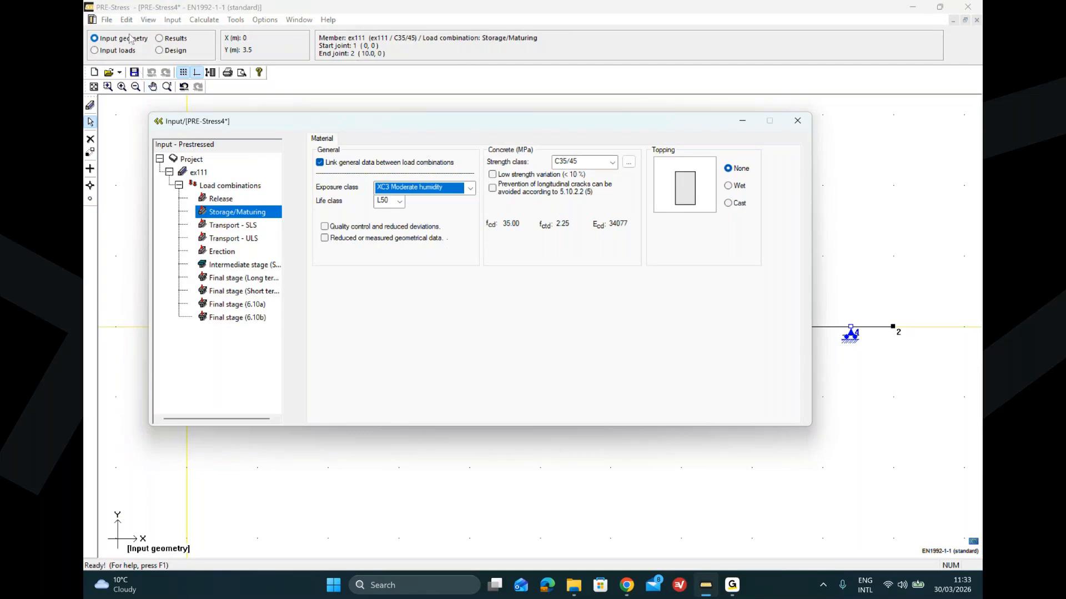
click(107, 20)
click(107, 20)
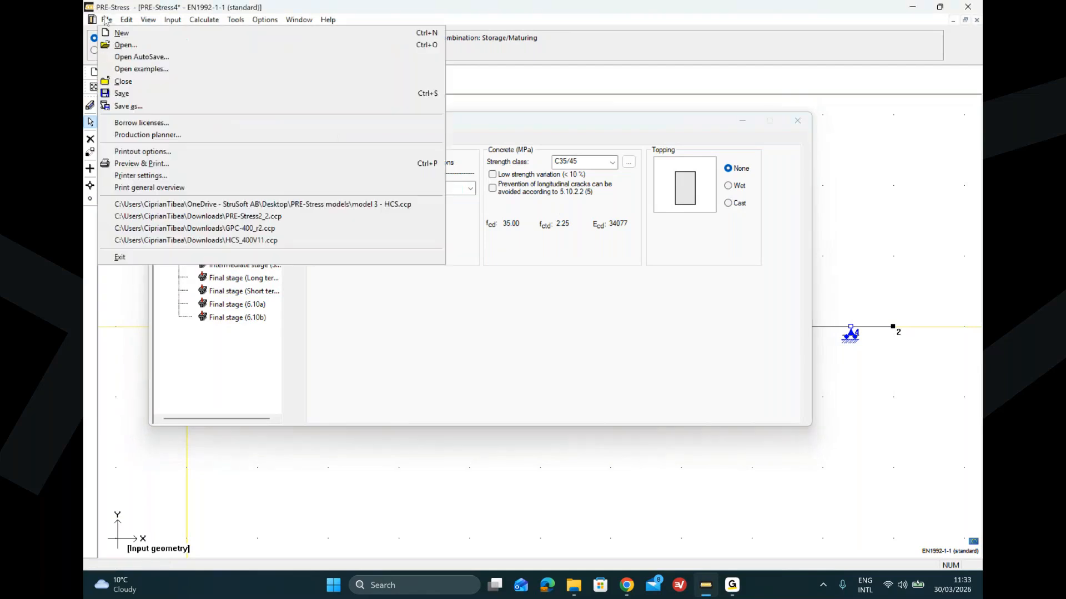
click(126, 44)
drag(353, 34, 396, 119)
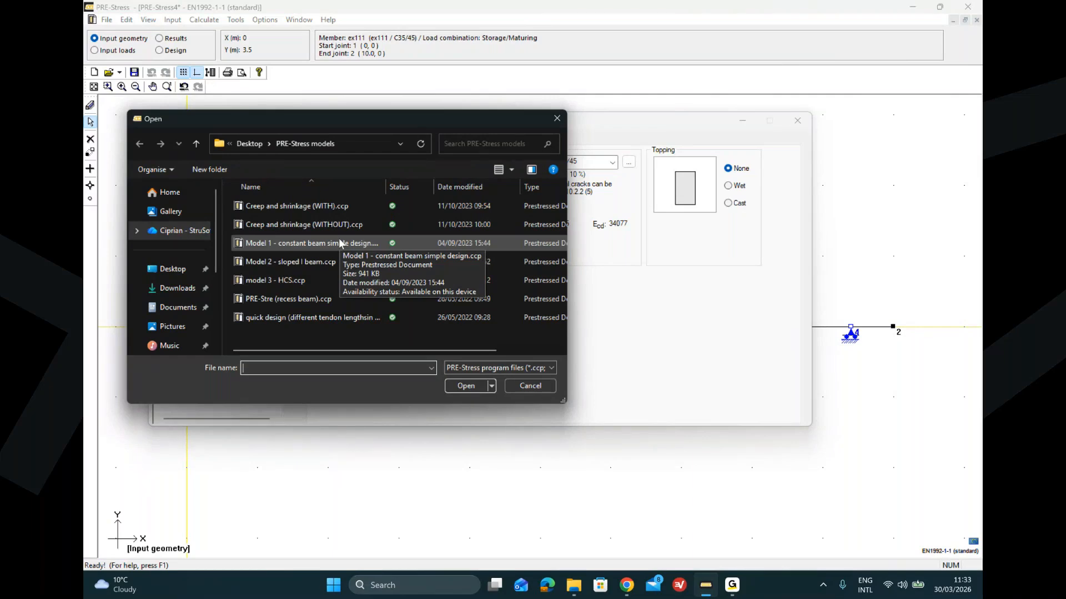
double_click(323, 281)
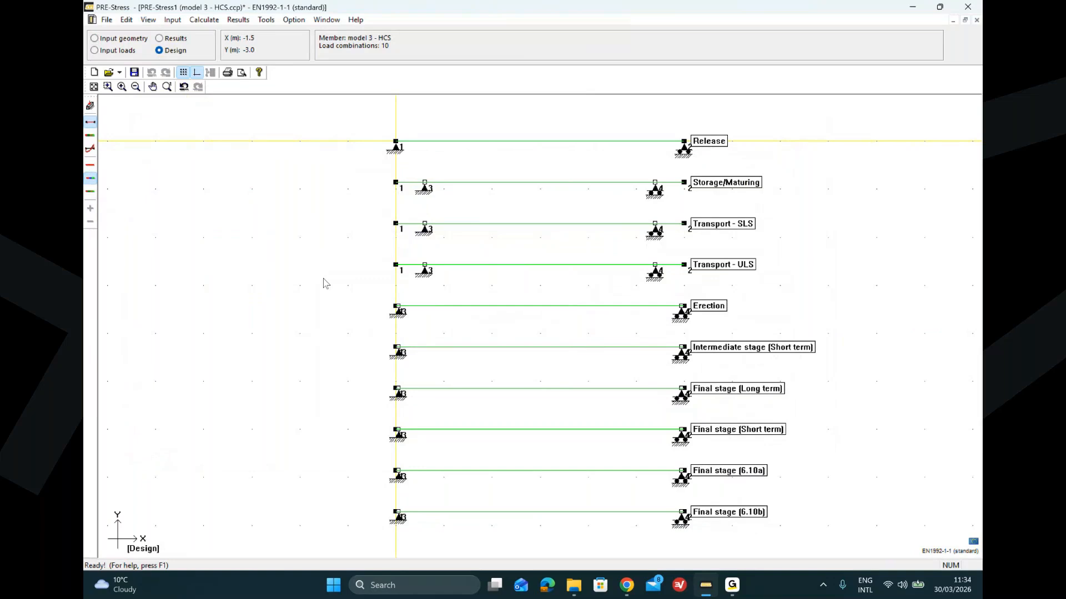
Step: Open the input data dialog and review the main reinforcement and calculation settings of model 3 - HCS
click(89, 106)
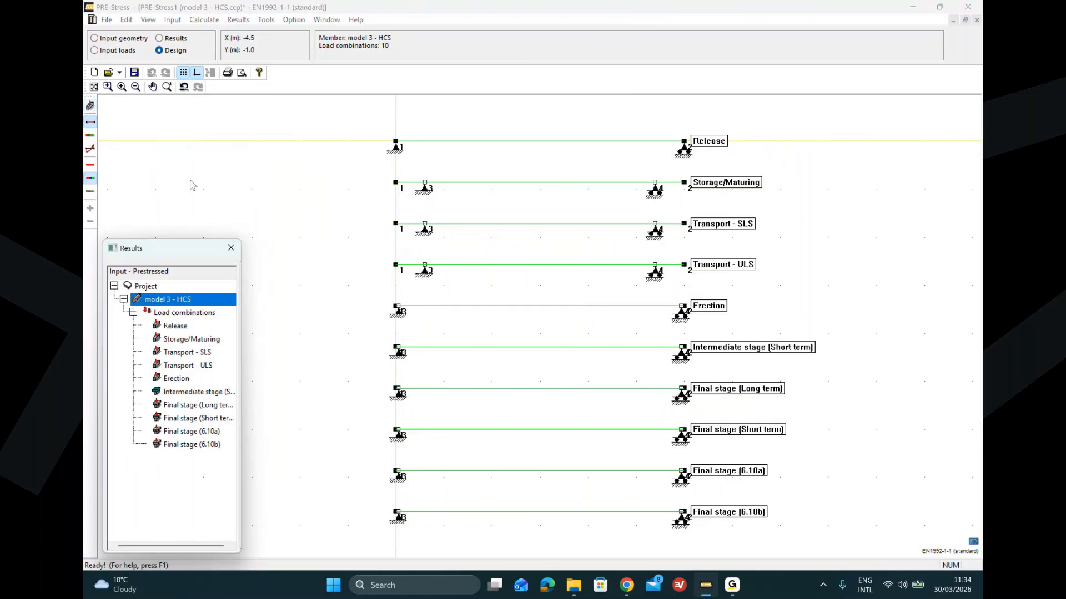
click(95, 38)
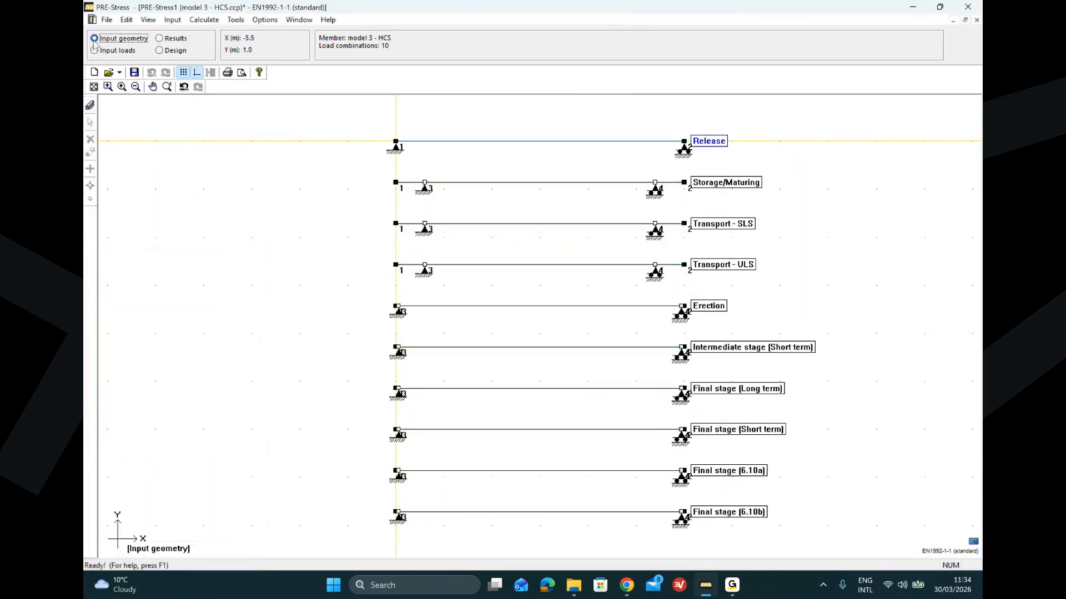
click(90, 105)
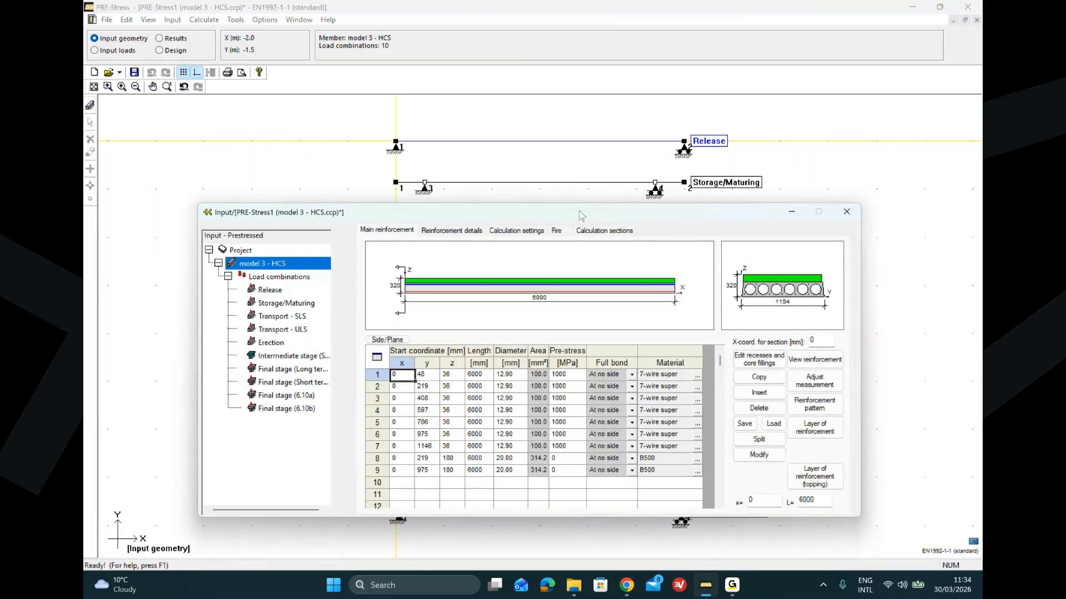
drag(579, 212, 539, 203)
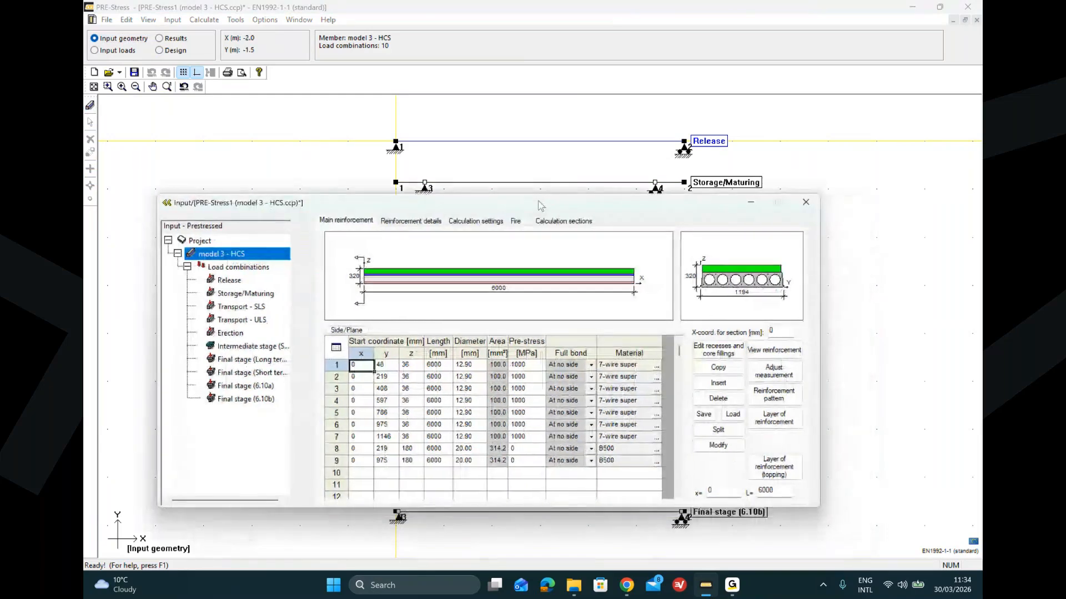
click(737, 281)
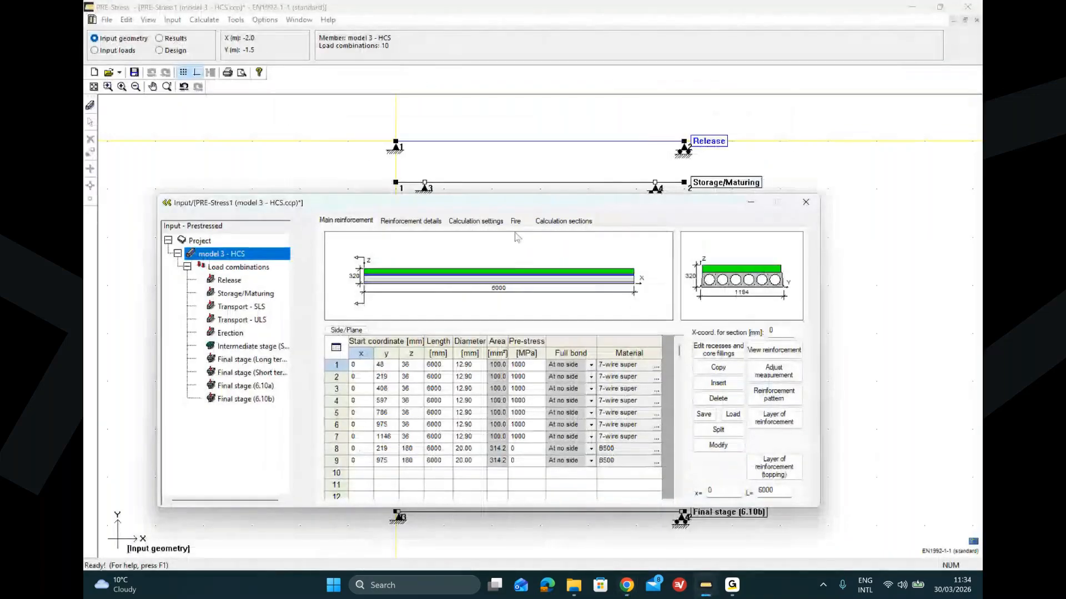
click(487, 225)
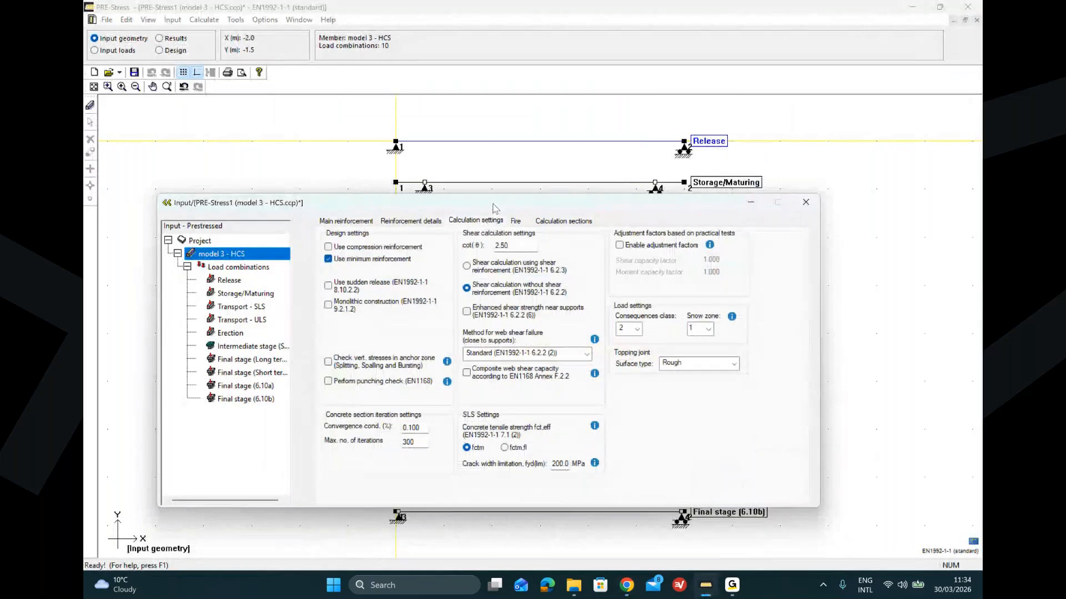
drag(496, 209, 488, 124)
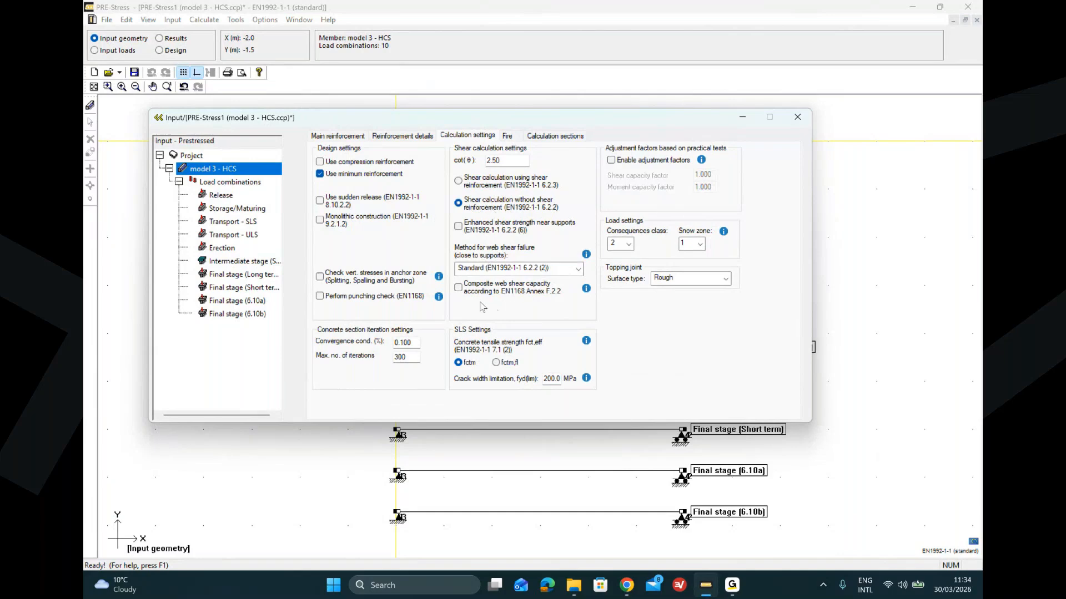
mouse_move(461, 295)
click(827, 164)
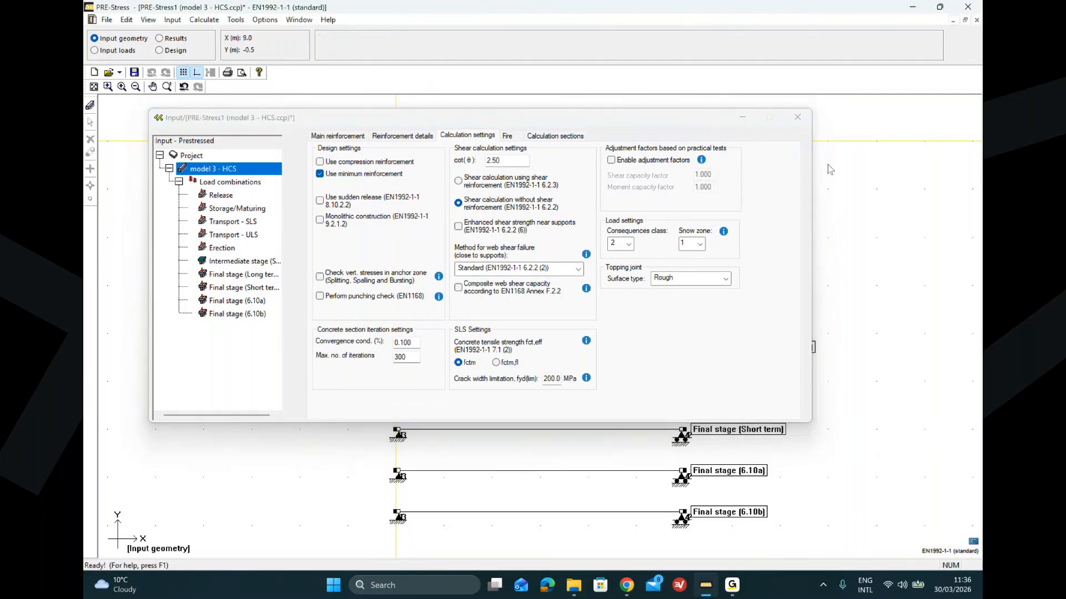
click(749, 121)
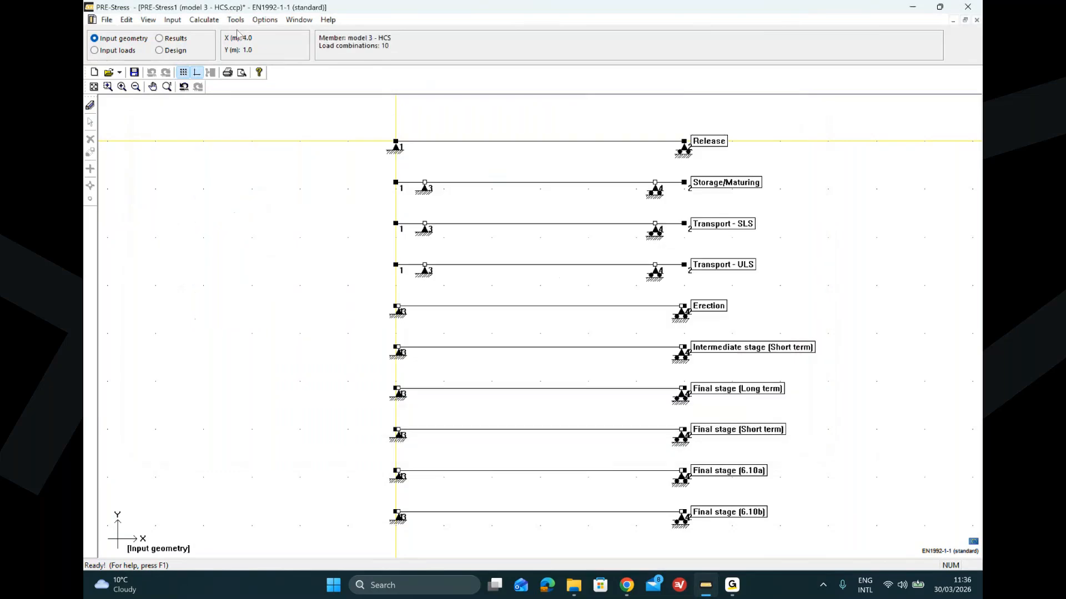
Step: Switch to load input and view the loads of load cases G1 and live
click(98, 52)
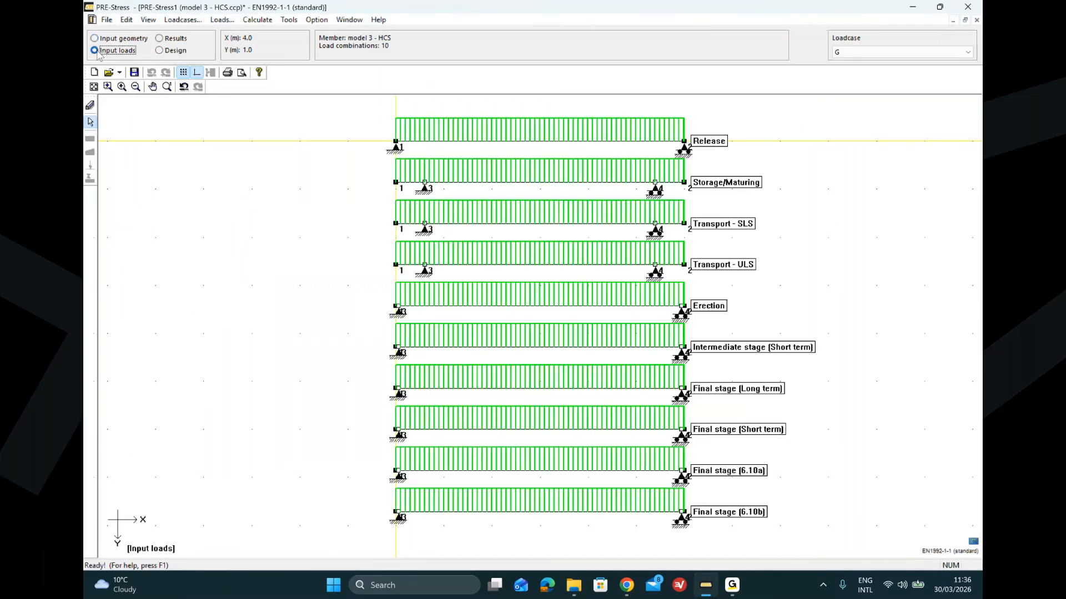
click(875, 52)
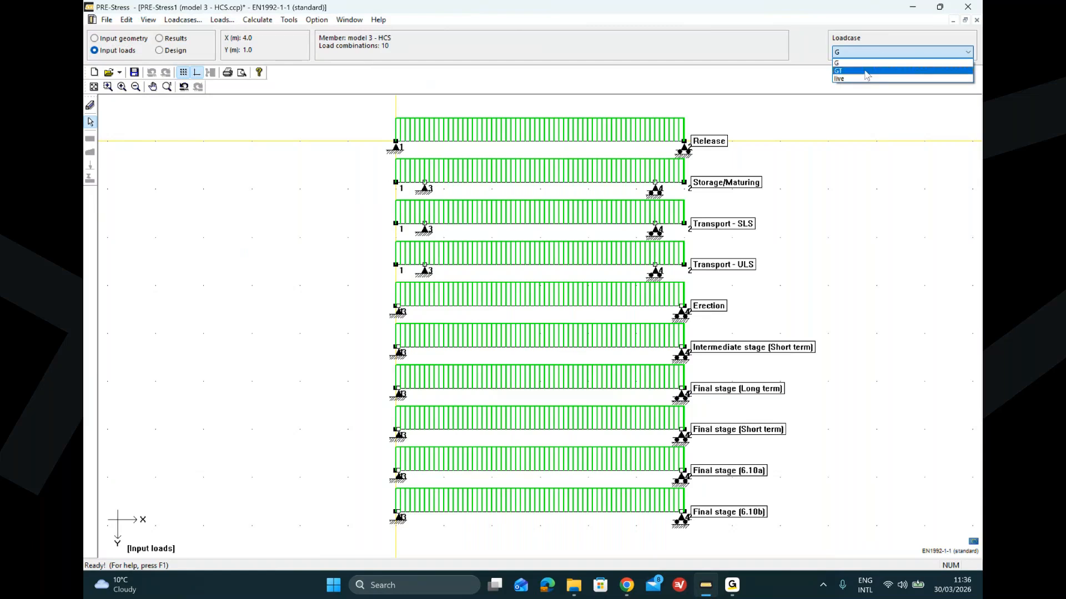
click(866, 71)
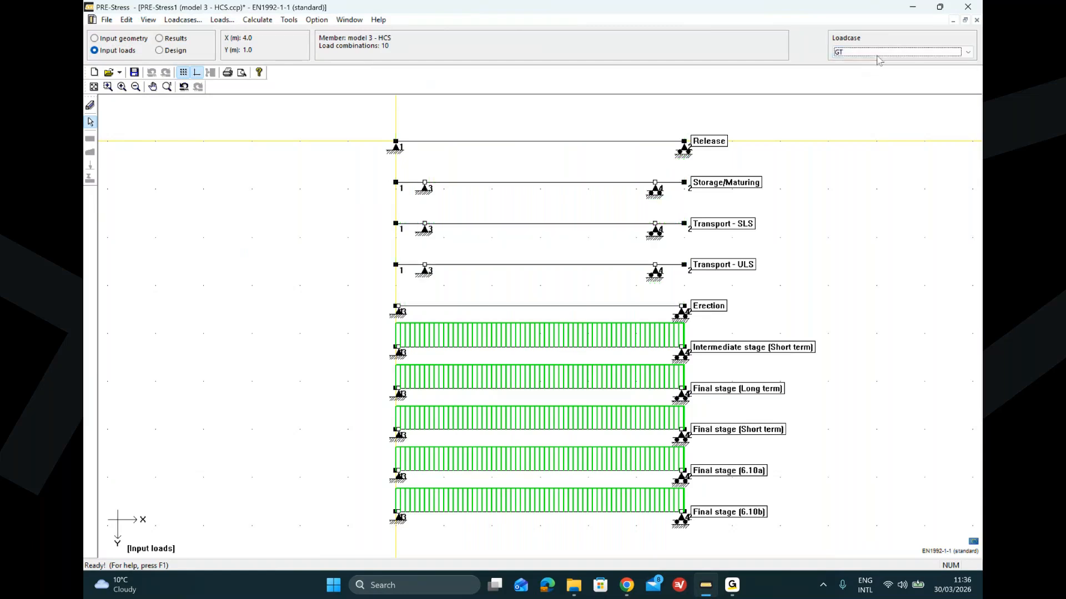
click(866, 52)
click(864, 83)
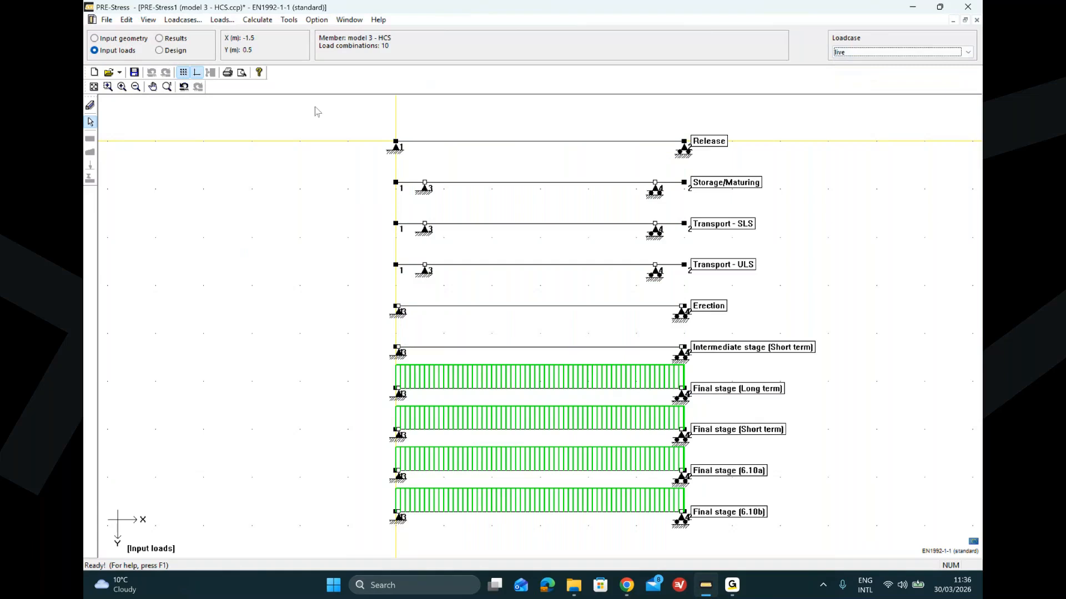
Step: Run the analysis for all prestressed elements
click(250, 20)
click(264, 39)
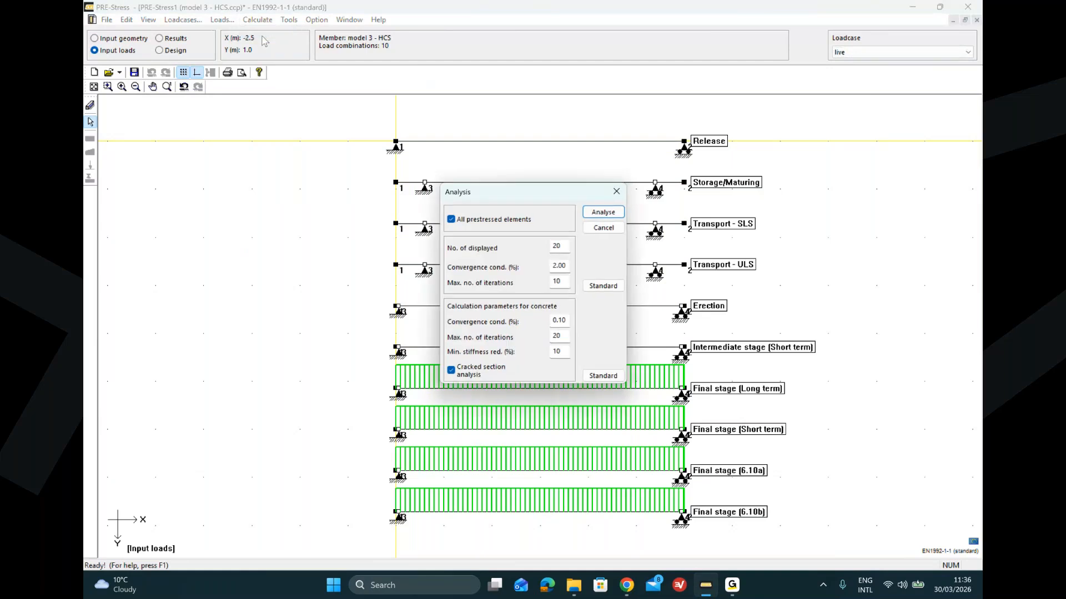
click(604, 216)
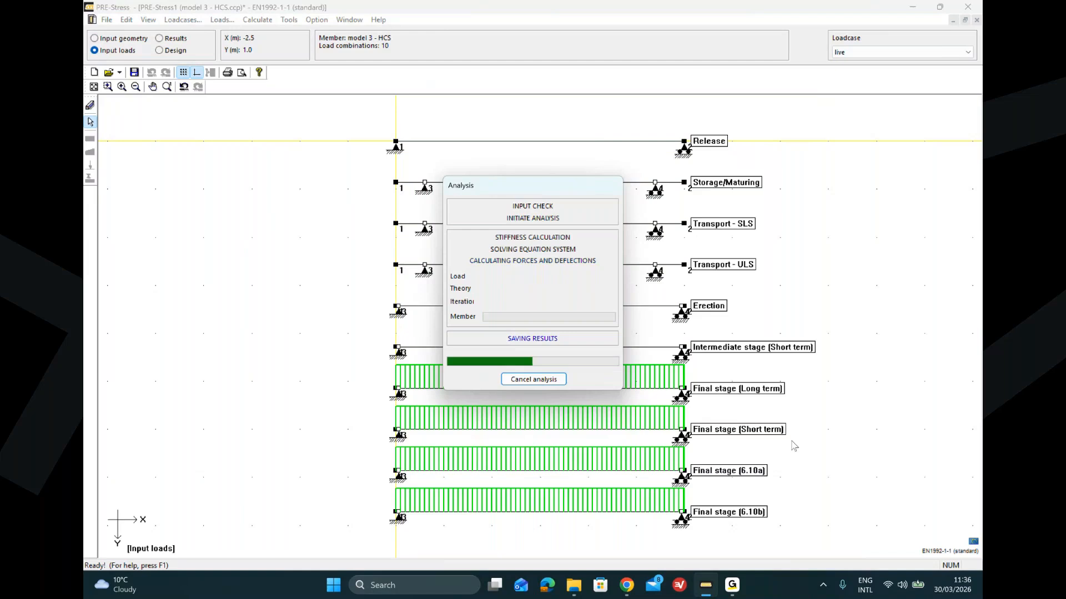
Step: Switch to design mode, run the code control and close its log window
click(159, 51)
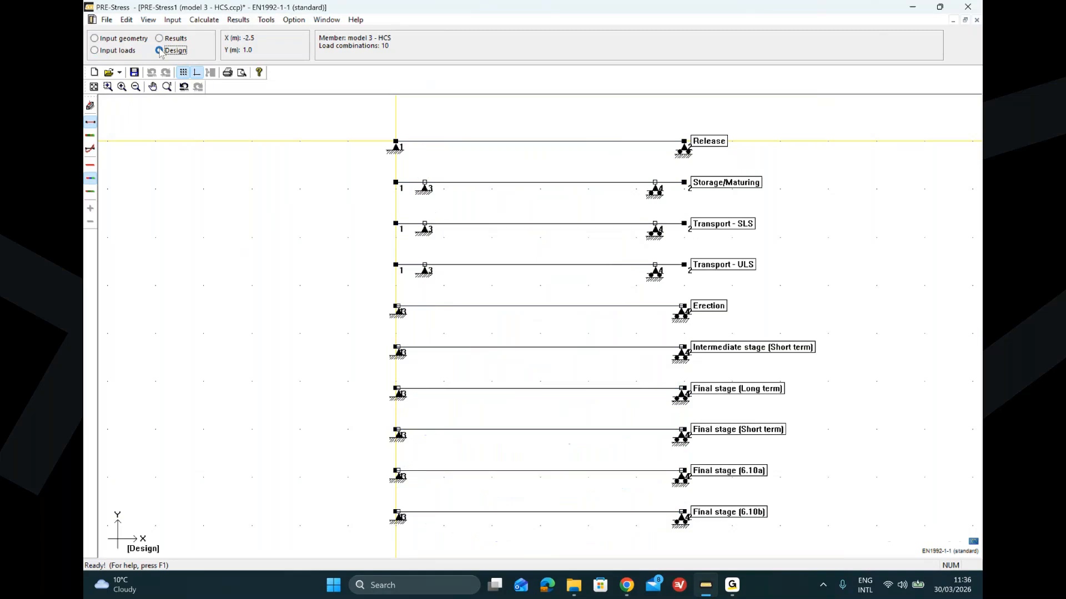
click(211, 20)
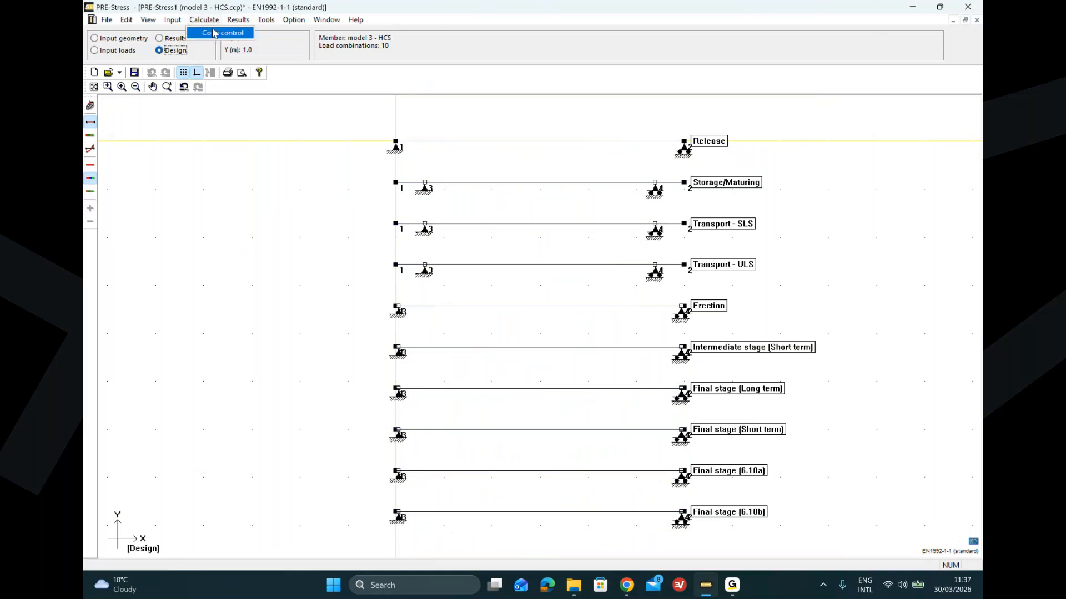
click(215, 33)
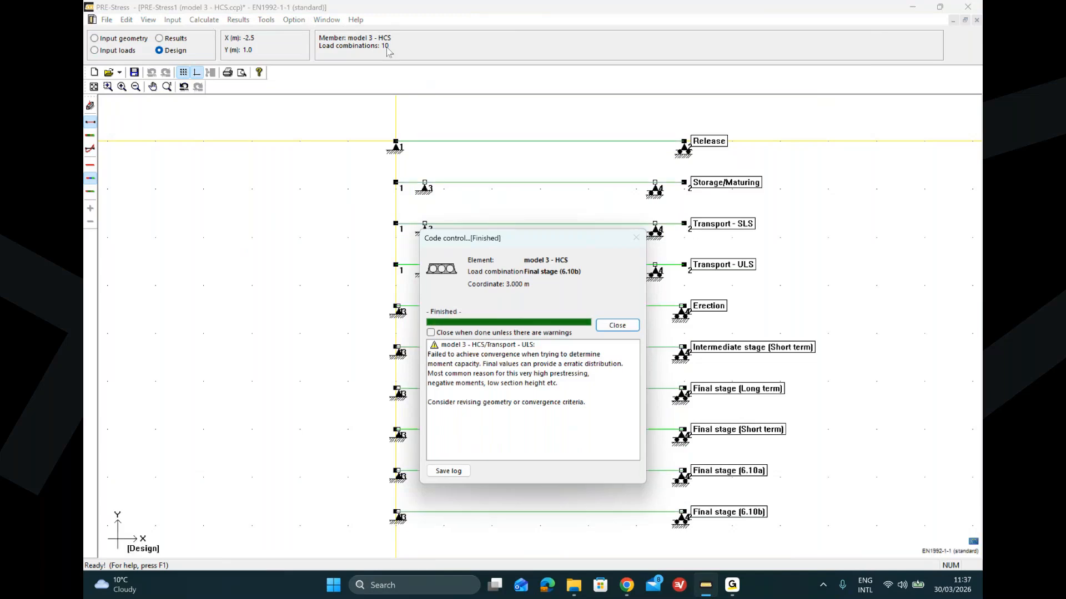
click(626, 327)
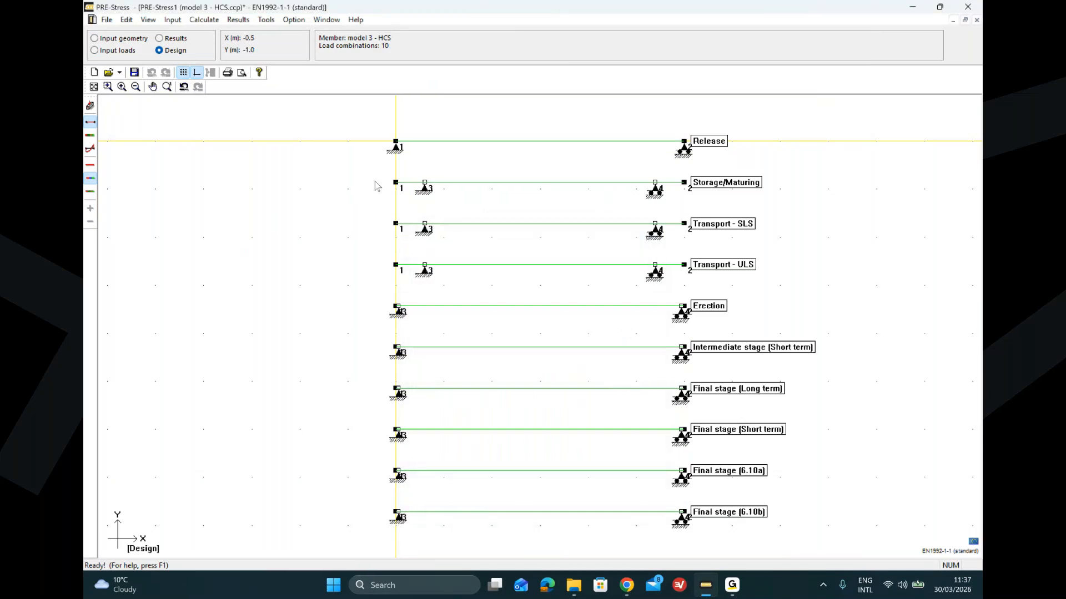
Step: Open the code check window and review the checks for the Final stage (6.10a) combination
click(238, 20)
click(249, 32)
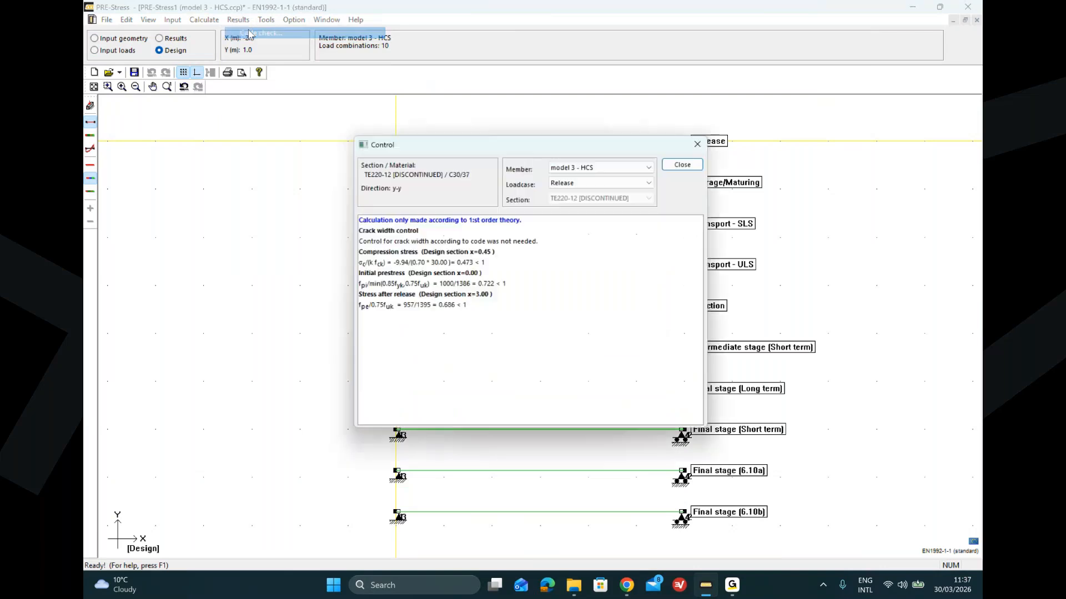
click(603, 182)
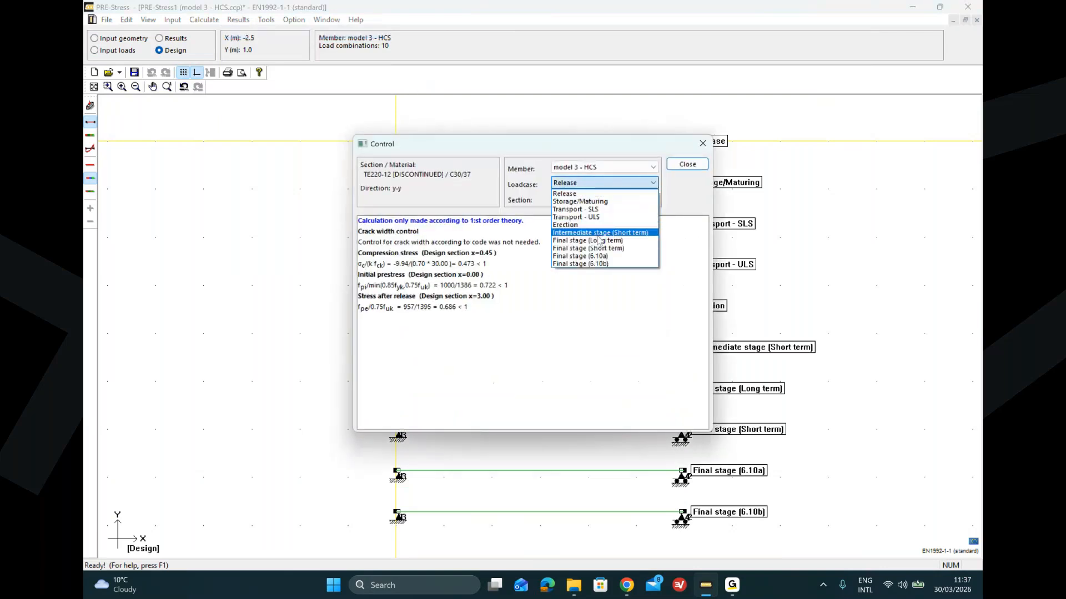
click(603, 257)
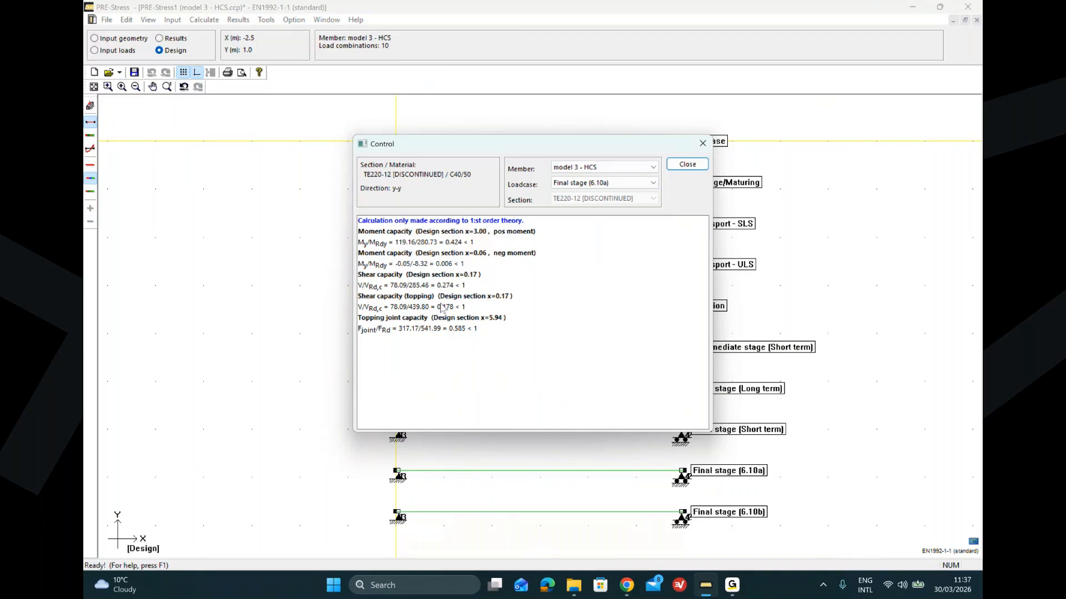
click(687, 165)
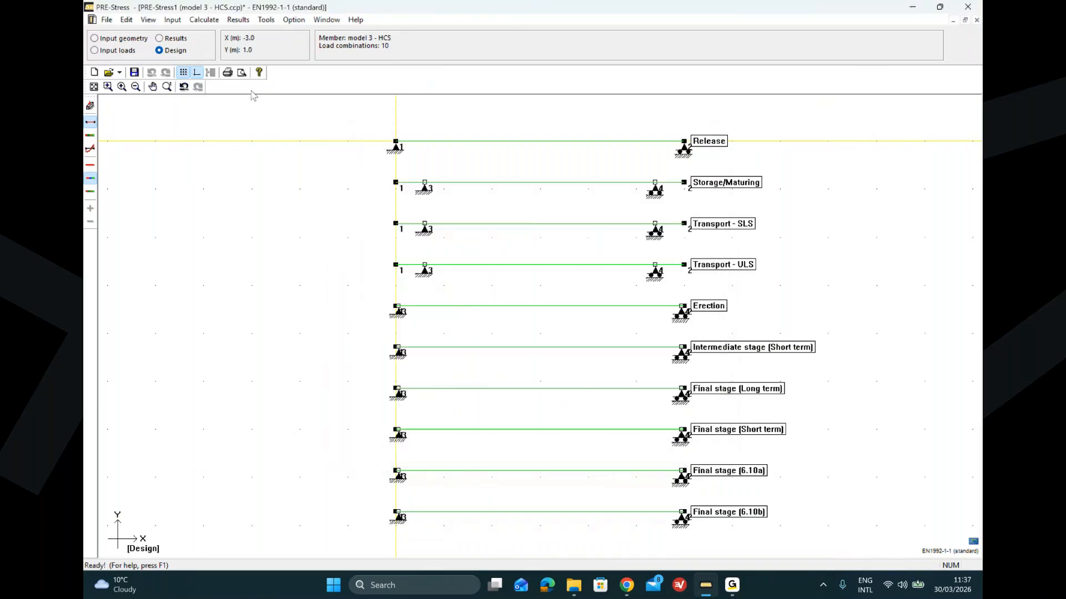
click(95, 38)
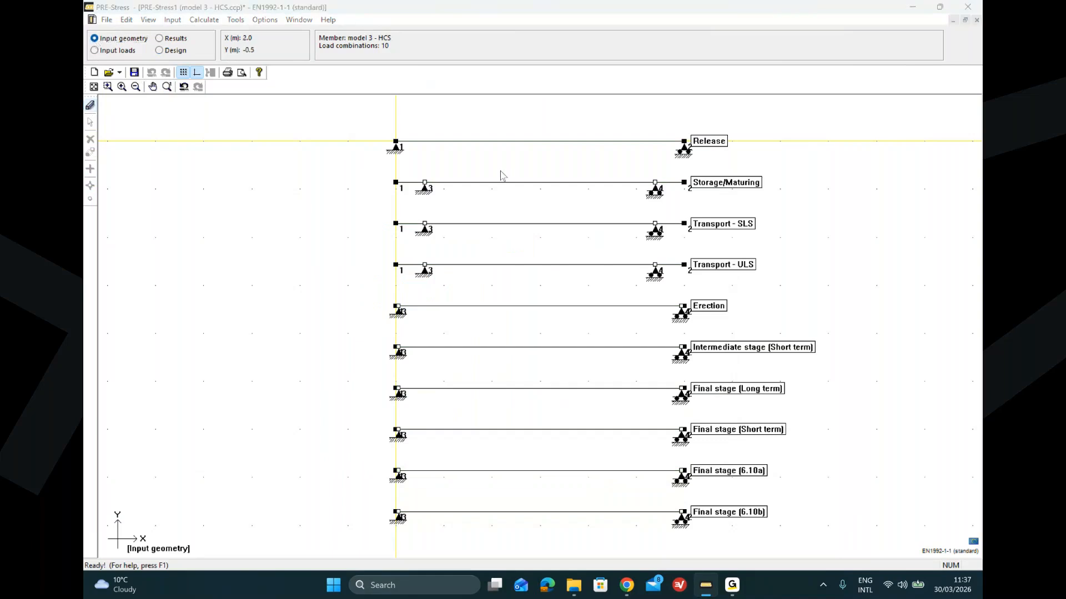
click(89, 105)
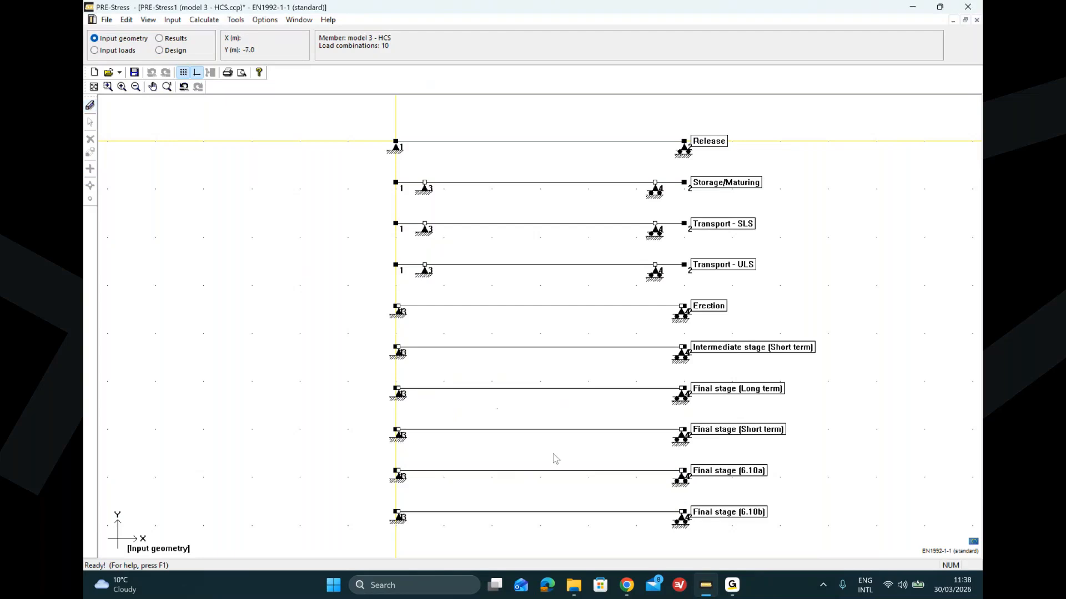
mouse_move(717, 594)
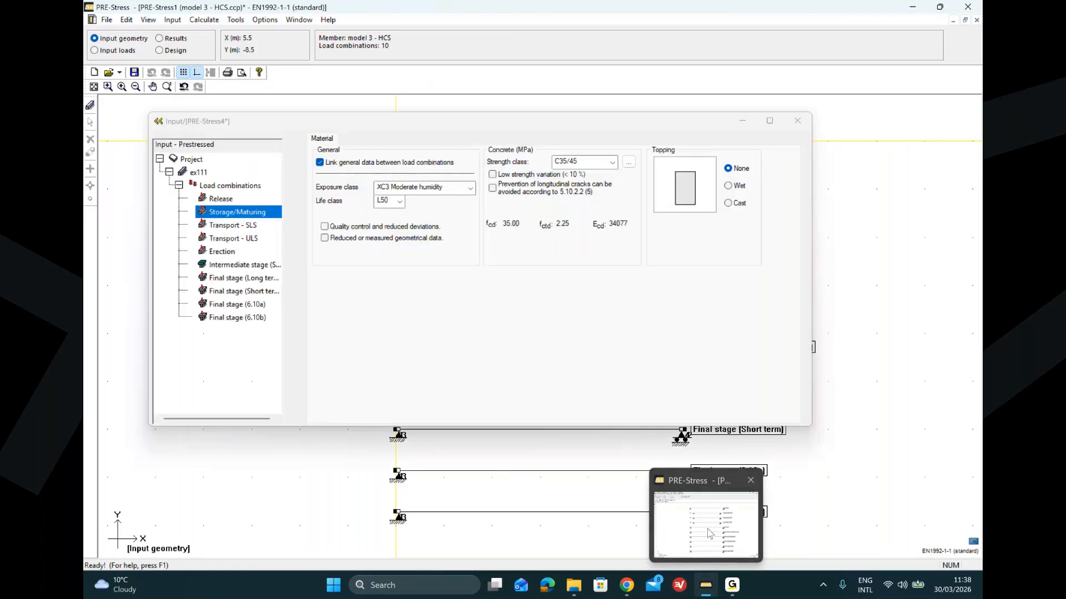
click(707, 529)
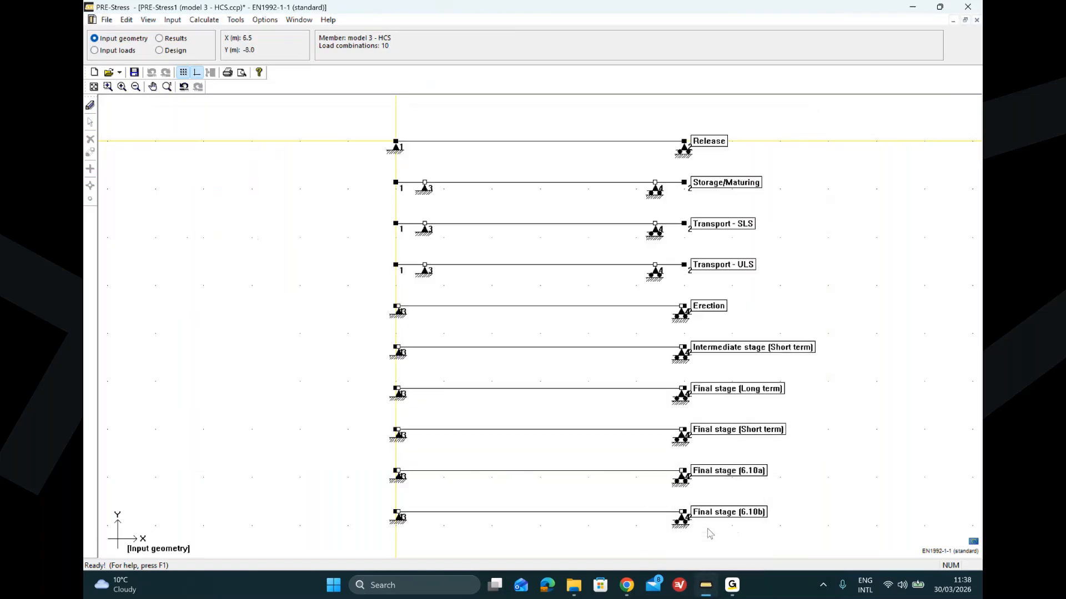
mouse_move(703, 592)
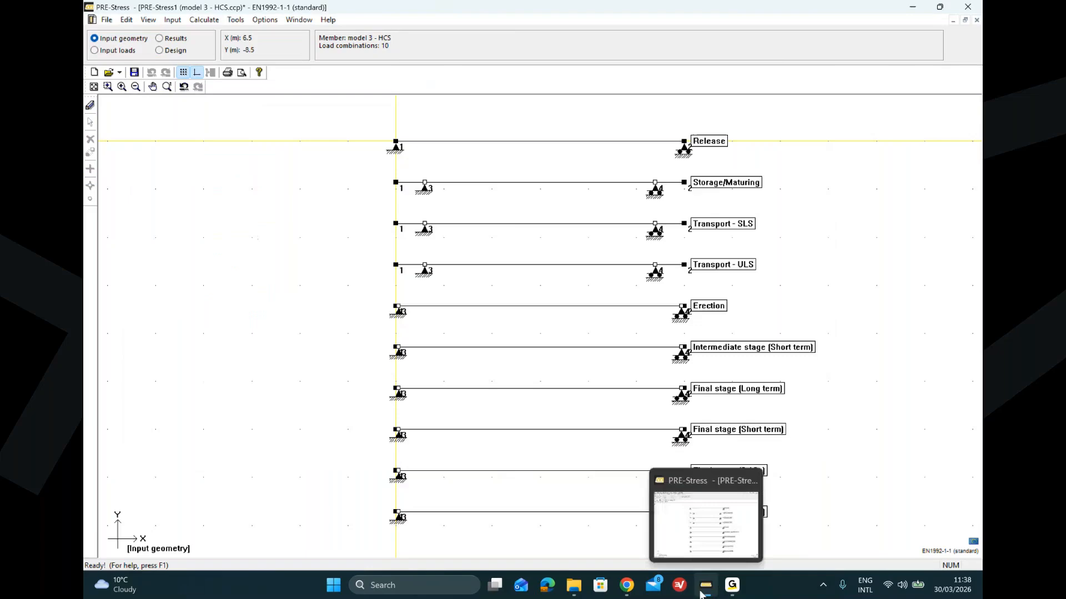
click(699, 552)
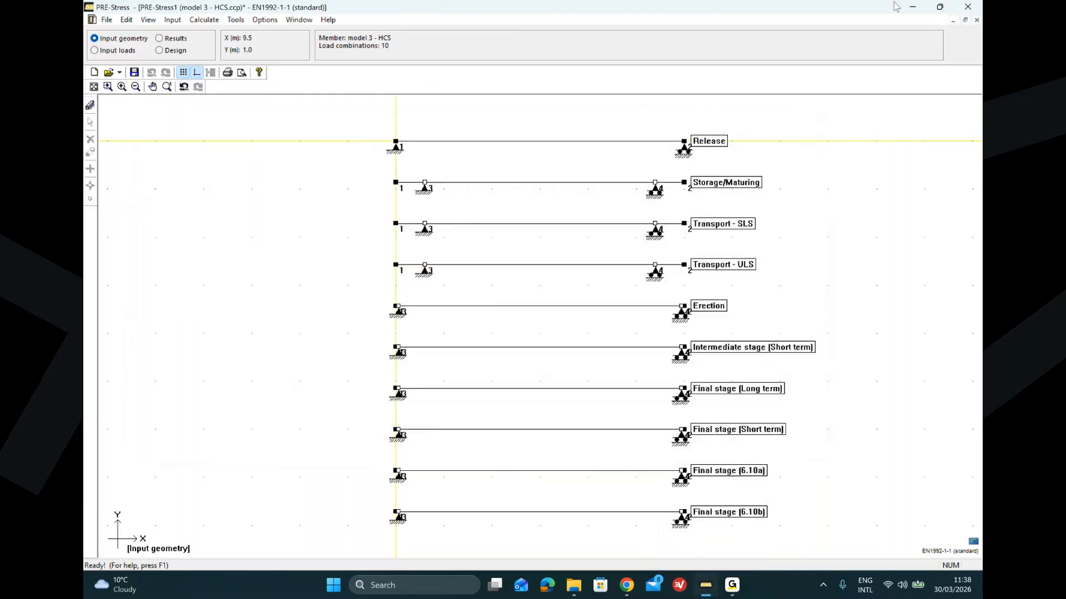
Step: Minimize the PRE-Stress and browser windows to reveal the desktop
click(913, 8)
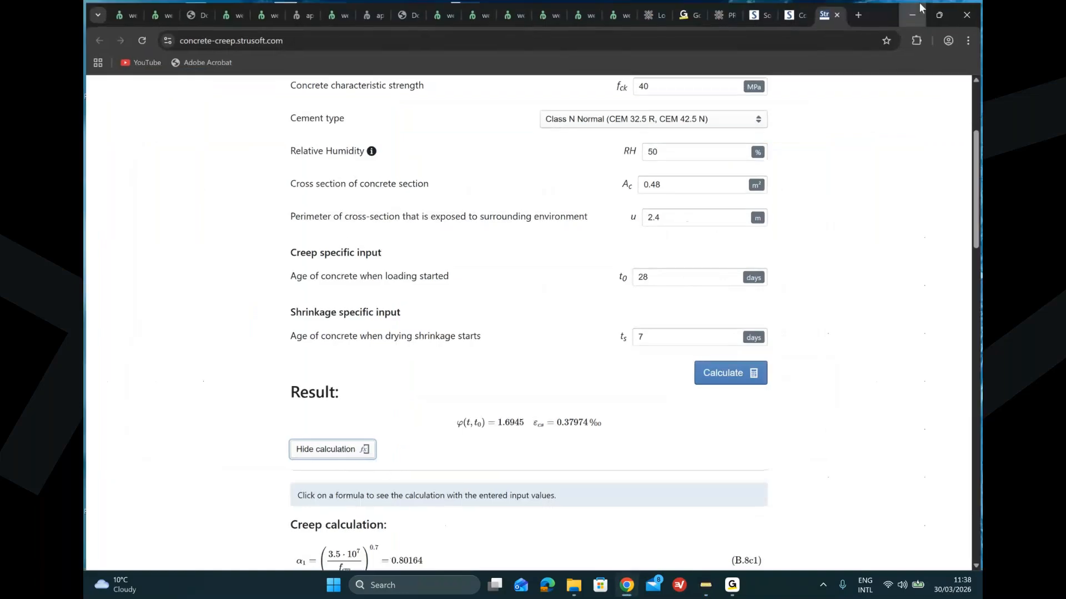
click(915, 10)
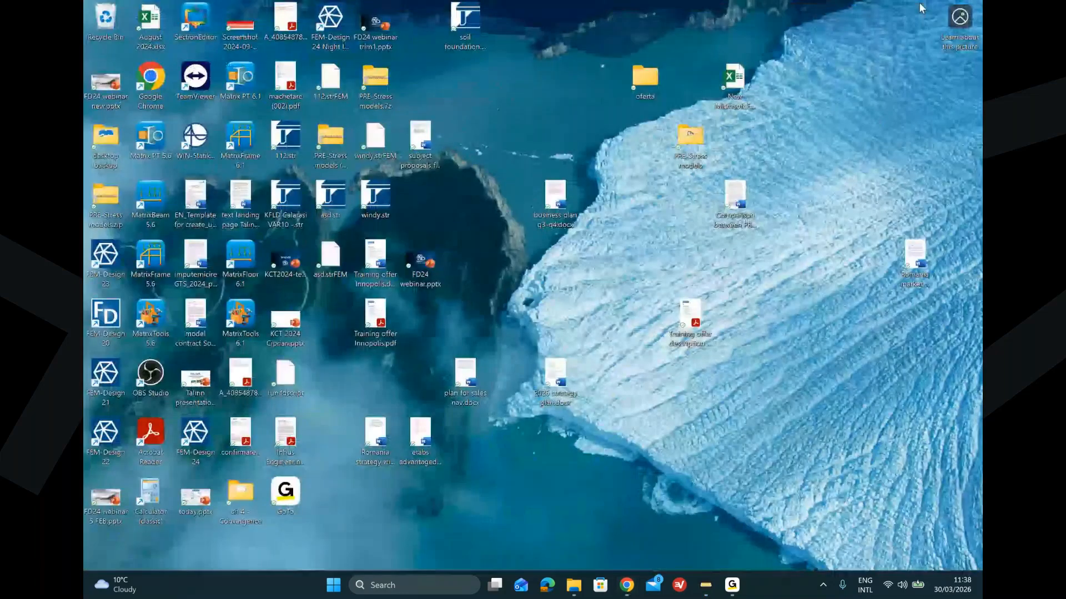
Step: Restore the PRE-Stress window and reopen the model 3 - HCS file
click(705, 585)
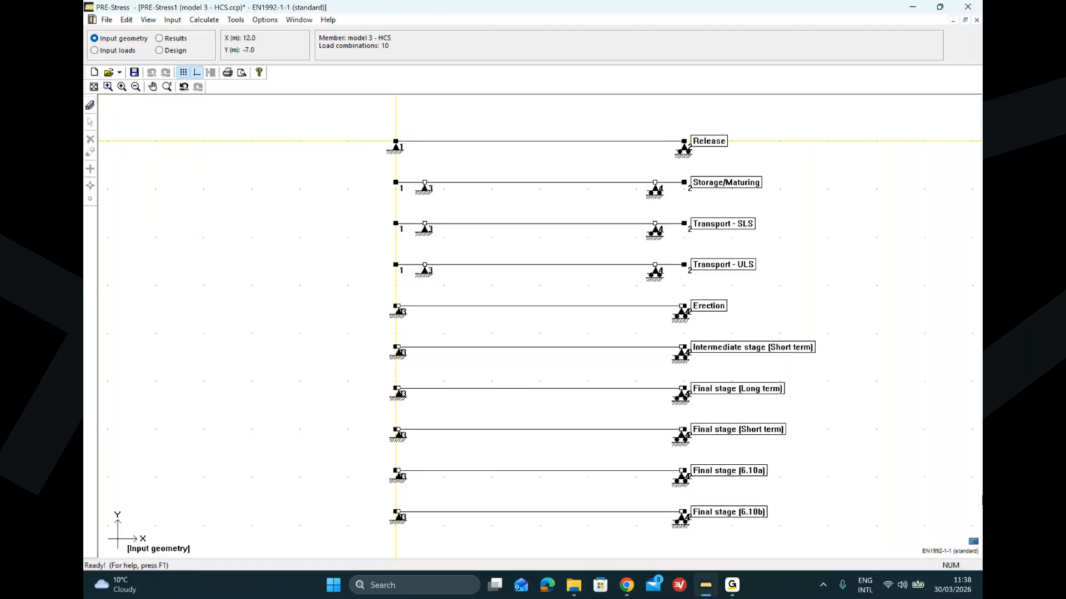
mouse_move(707, 589)
click(107, 20)
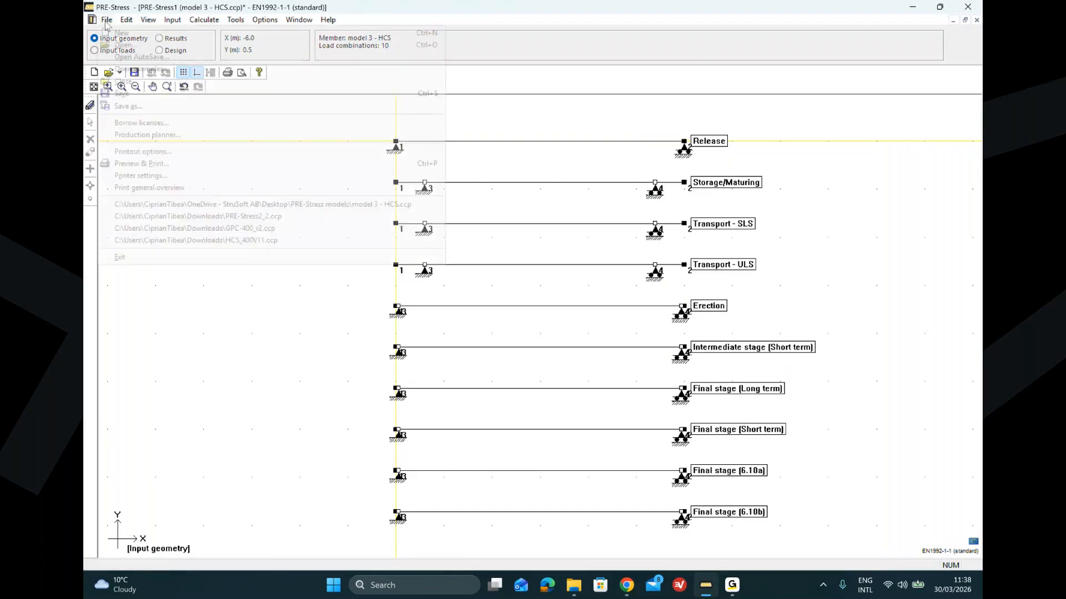
click(127, 44)
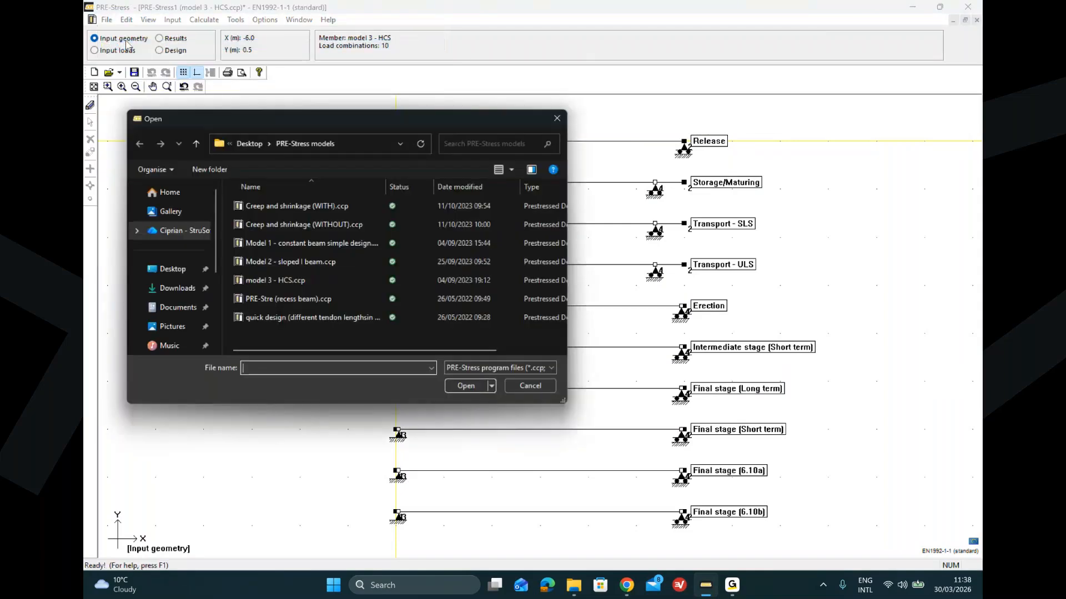
double_click(328, 279)
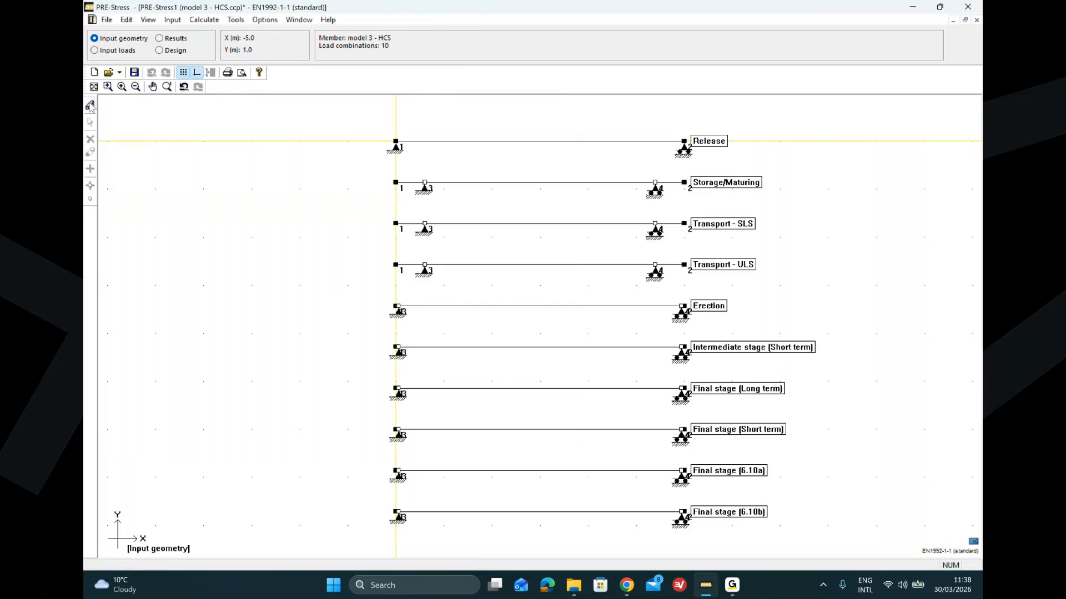
Step: Close PRE-Stress, declining to save changes to every open file
click(974, 7)
click(541, 317)
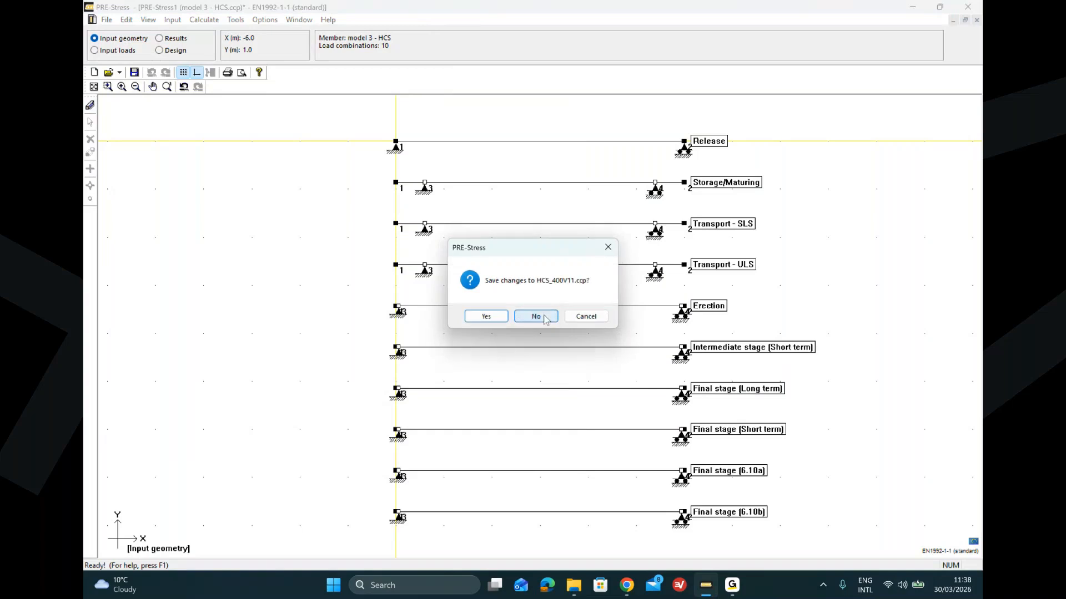
click(543, 315)
click(536, 316)
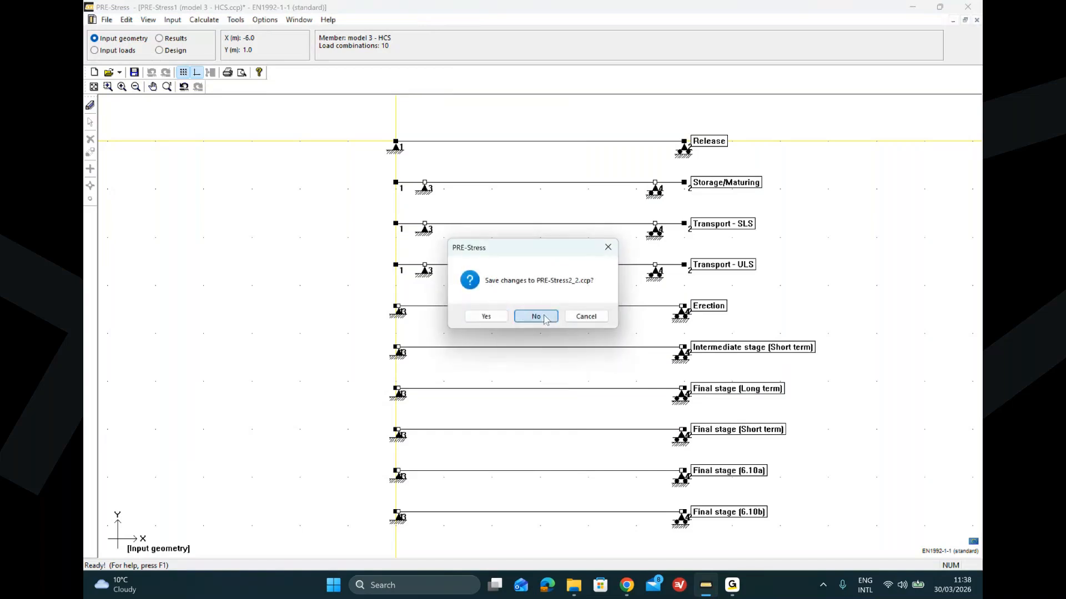
click(537, 316)
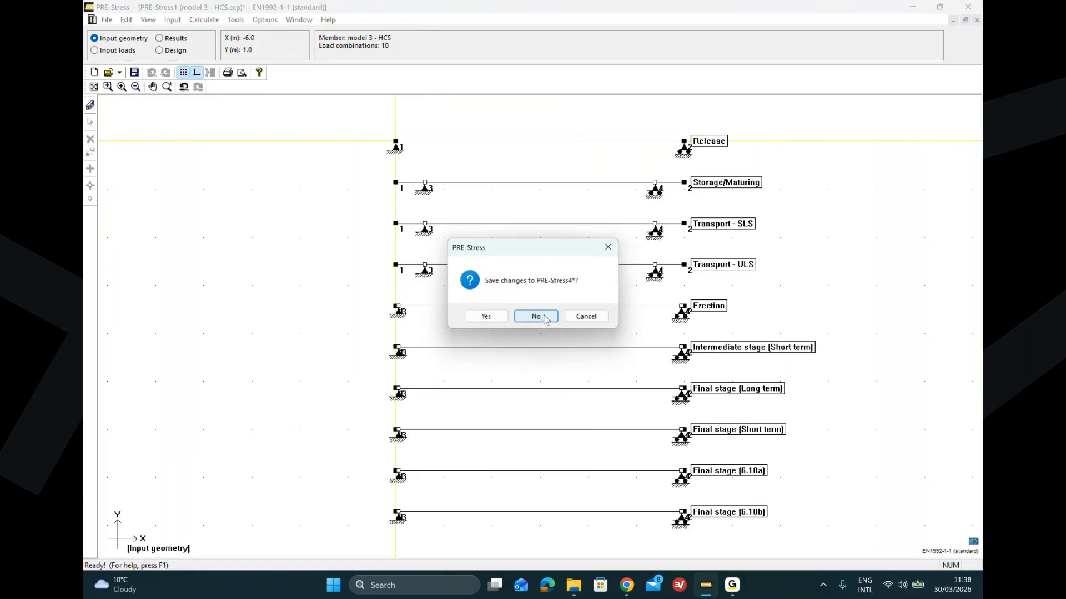
click(544, 318)
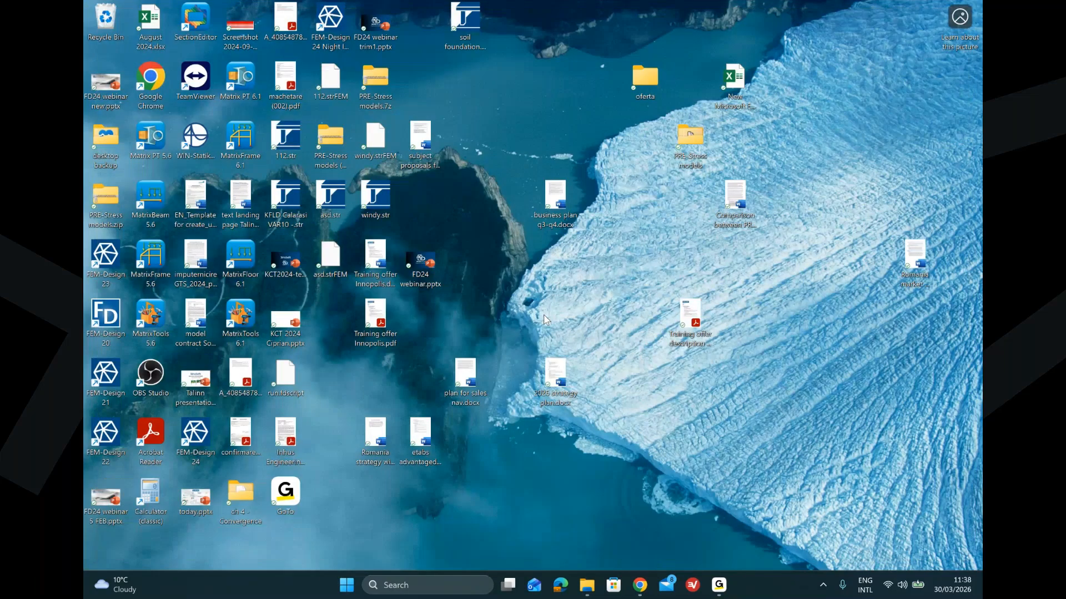
Step: Launch PRE-Stress 6.7 from the system search and maximize its window
click(469, 589)
text(pre)
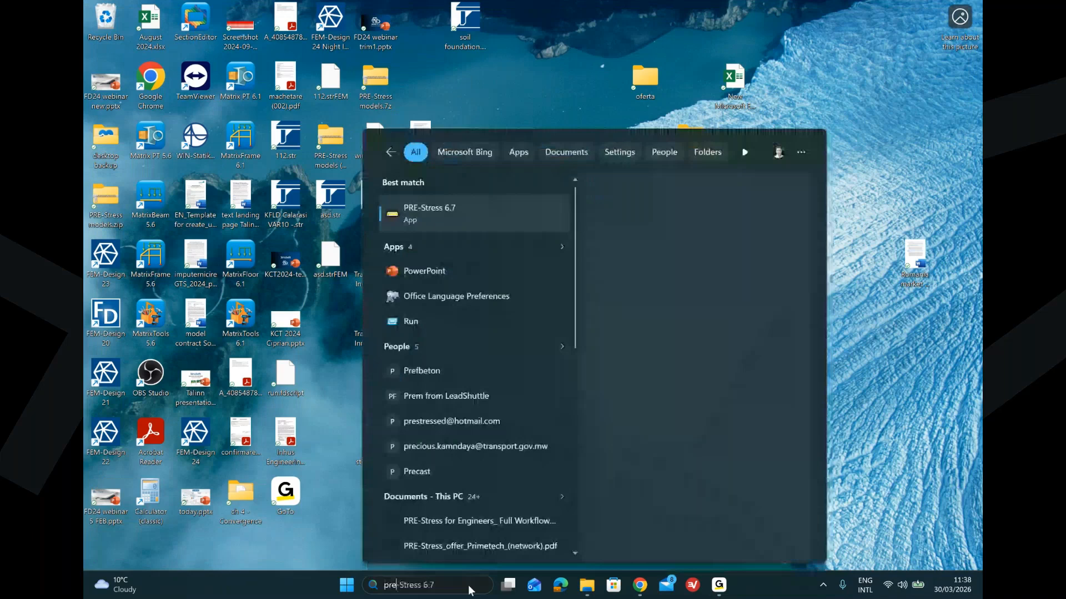
click(466, 217)
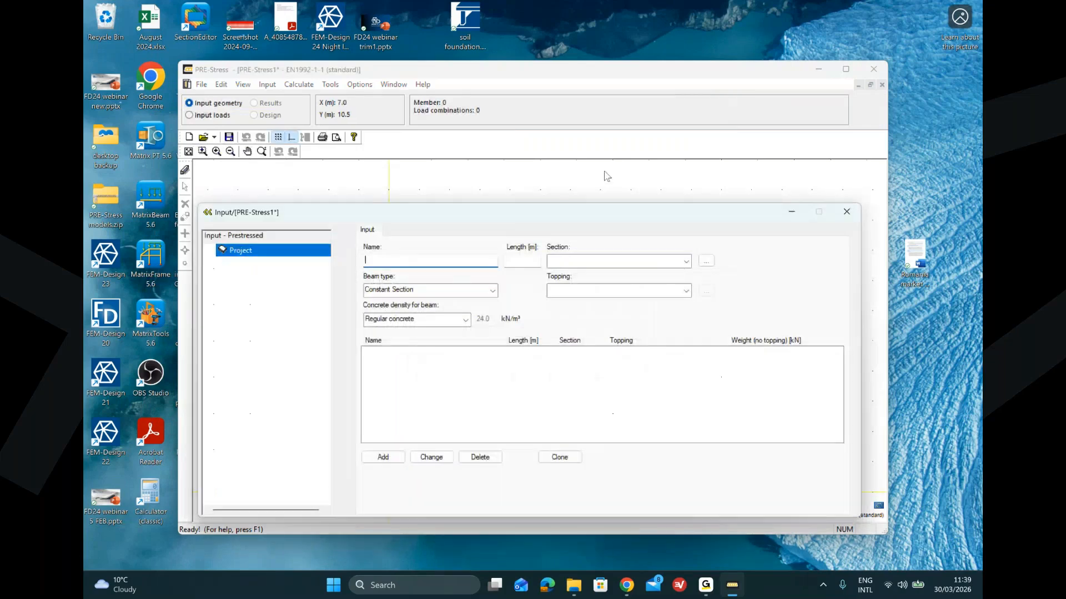
double_click(498, 70)
Step: Open model 3 - HCS.ccp from the PRE-Stress models folder
click(106, 20)
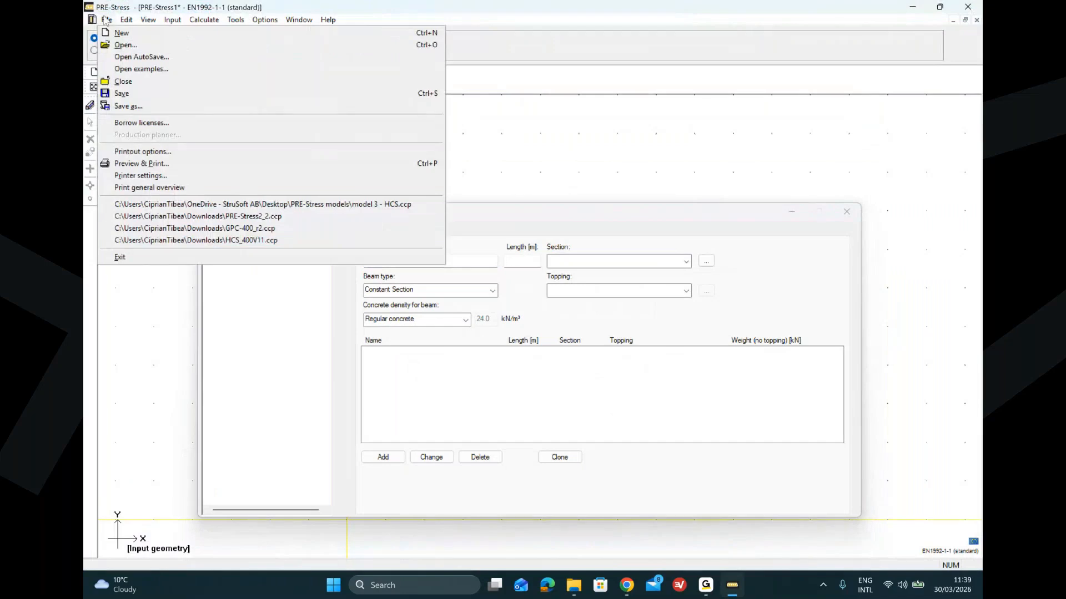
click(127, 47)
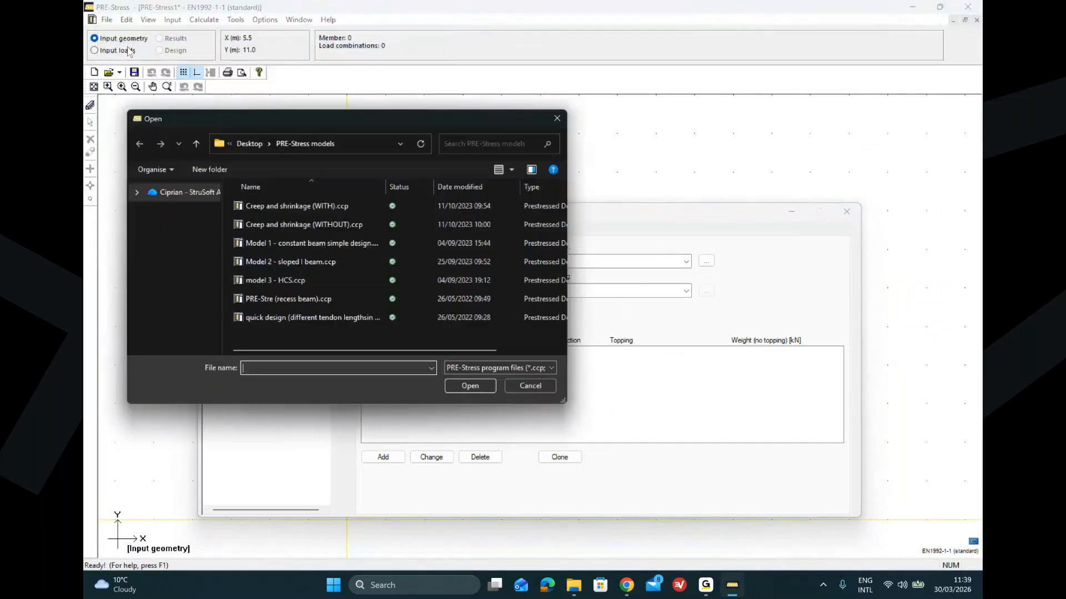
double_click(328, 282)
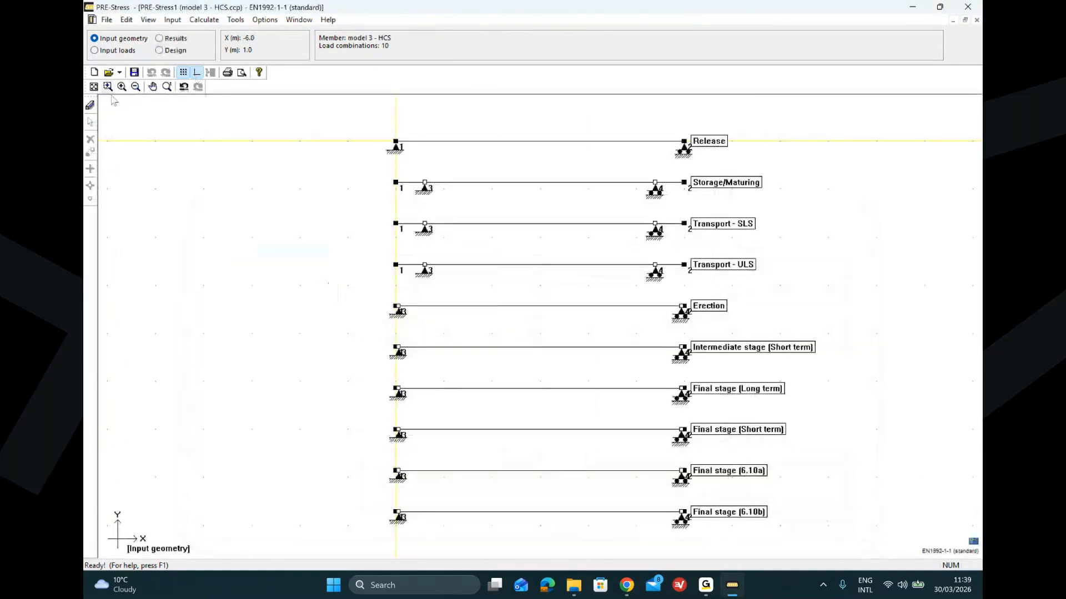
Step: In the model's calculation settings, enable composite web shear capacity according to EN1168 Annex F.2.2, then close the input window
click(90, 108)
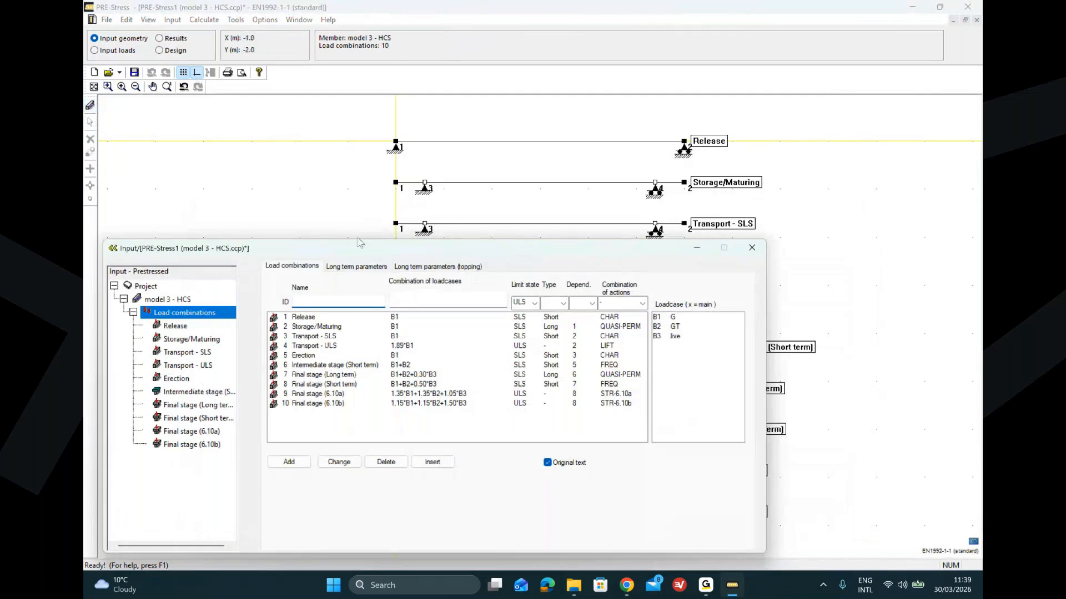
drag(349, 253, 386, 152)
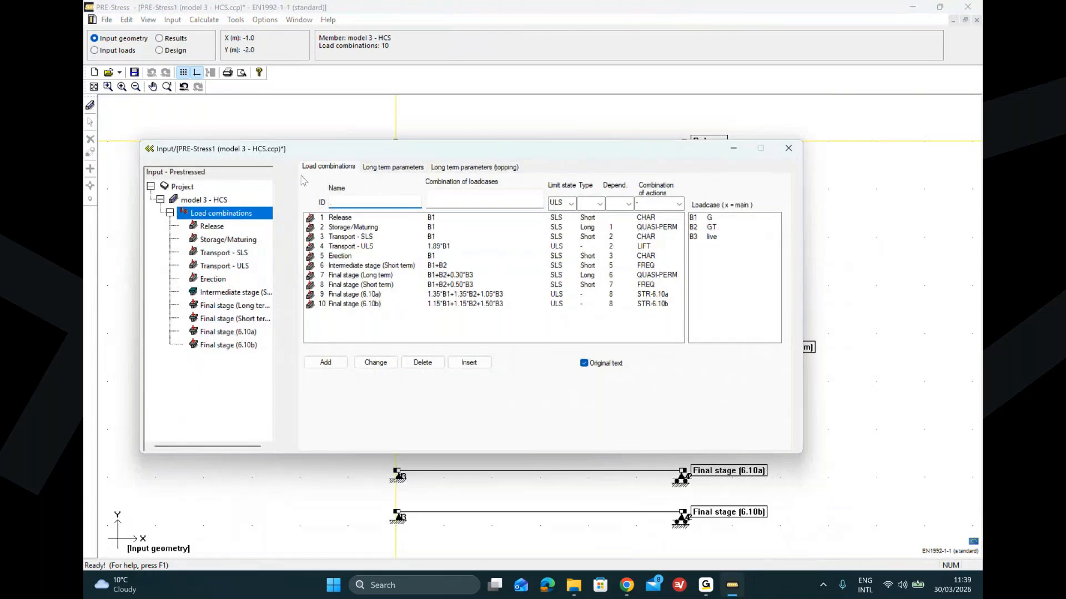
click(193, 202)
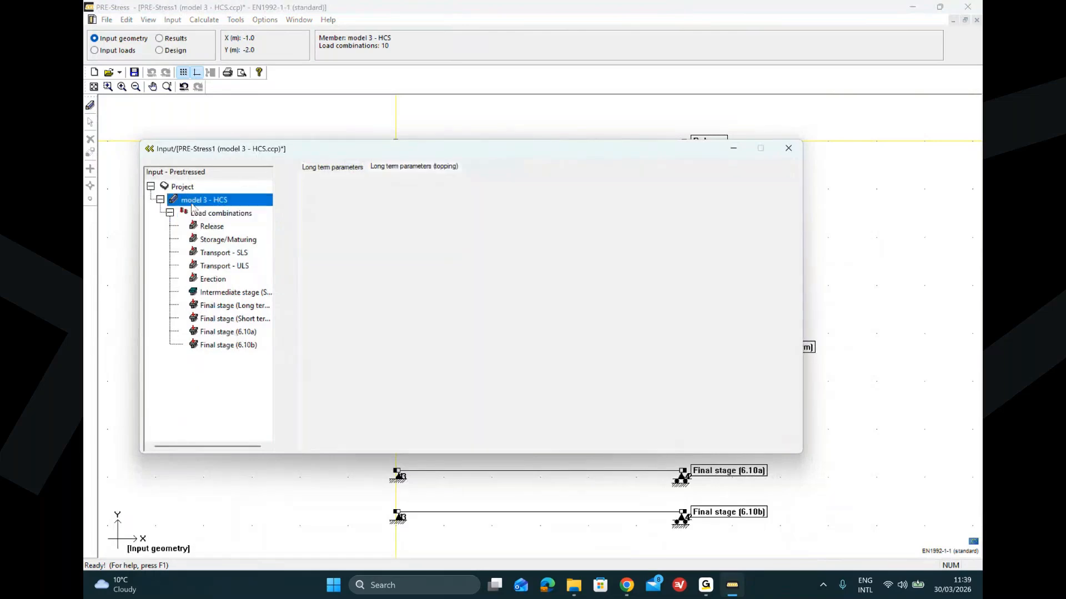
click(458, 167)
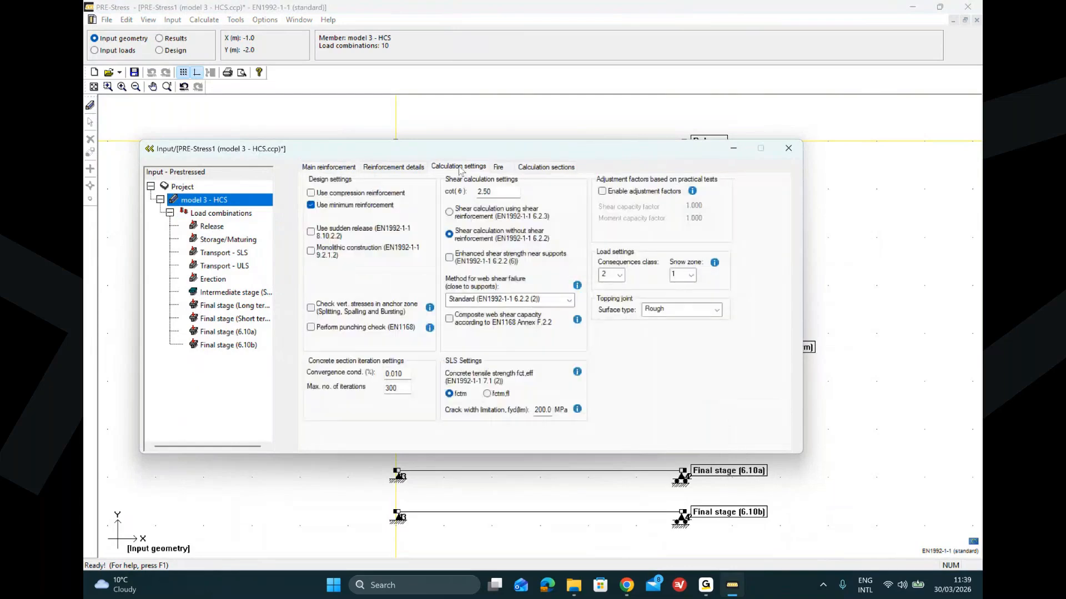
click(450, 320)
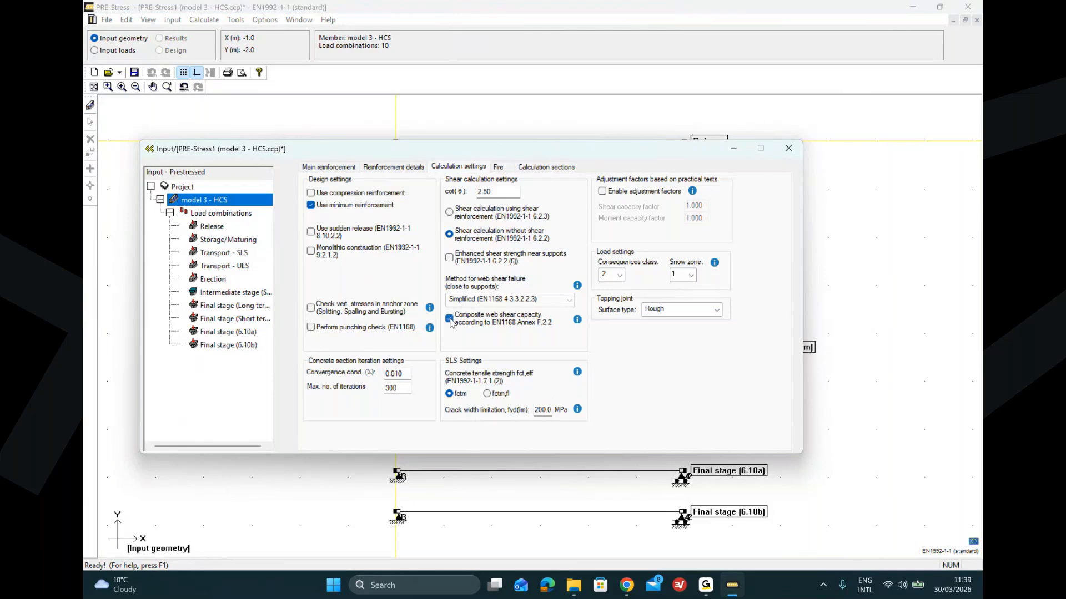
click(788, 148)
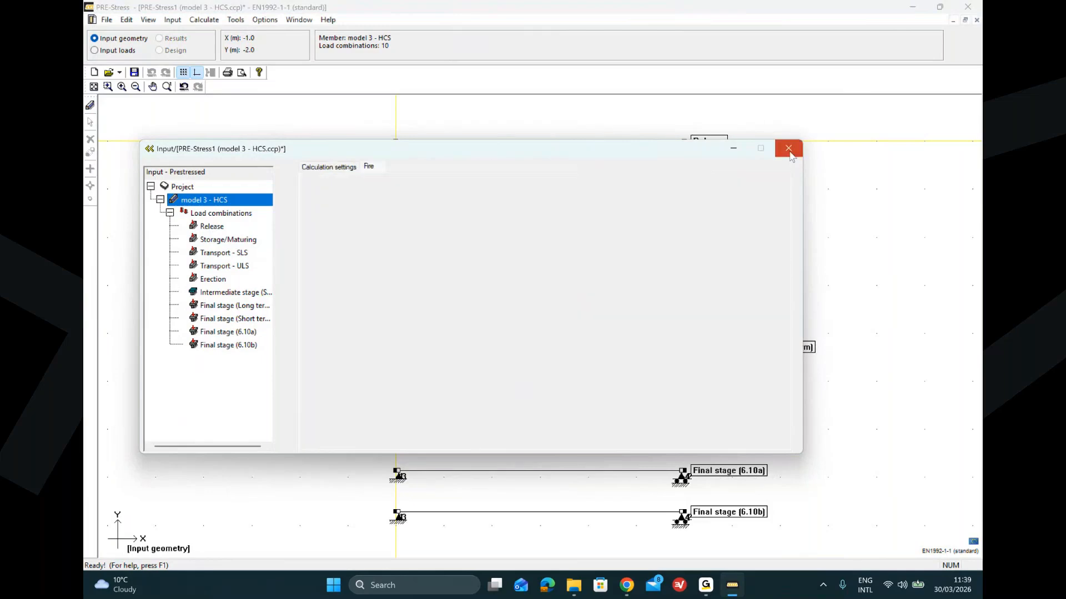
Step: Run the analysis for all prestressed elements
click(204, 19)
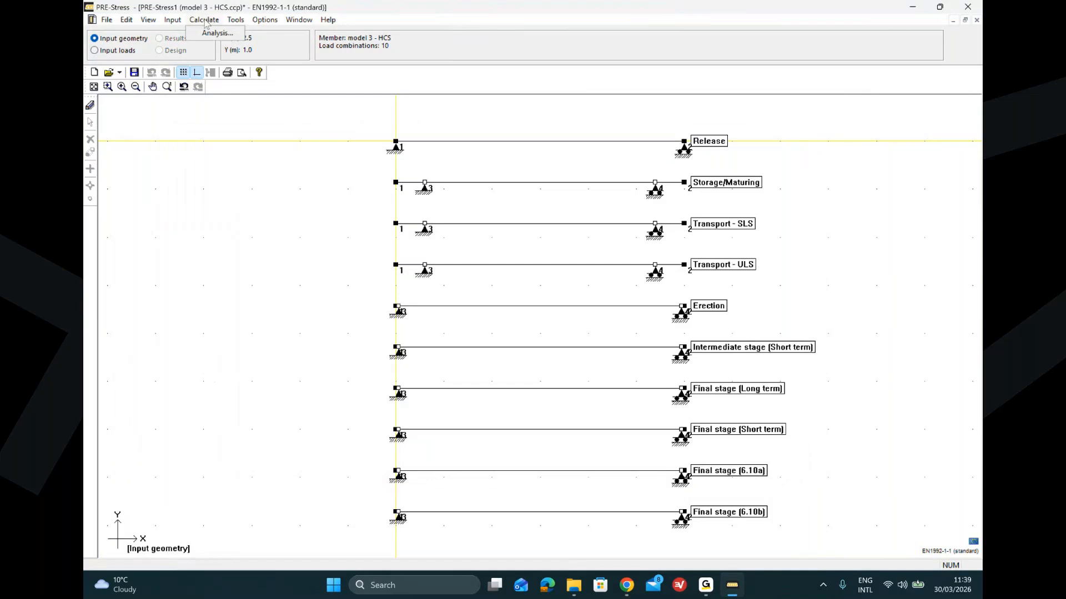
click(207, 34)
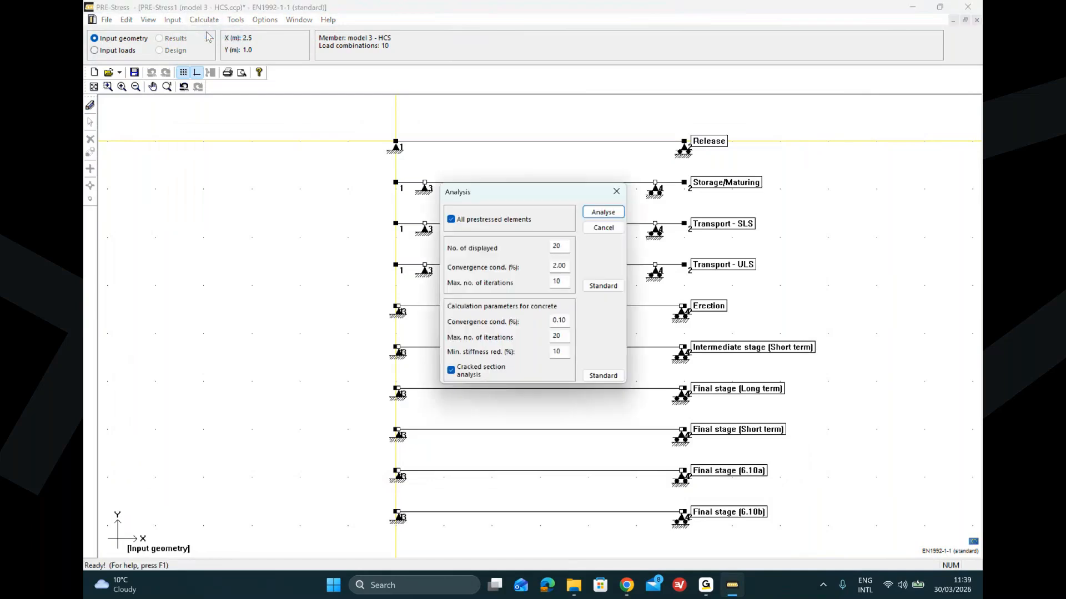
click(603, 212)
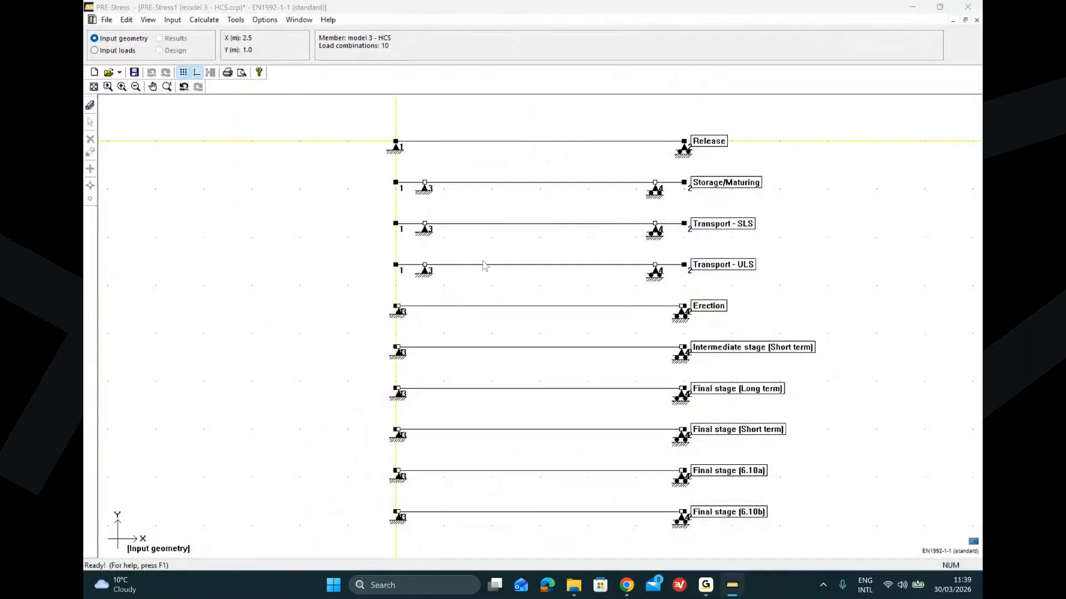
click(203, 20)
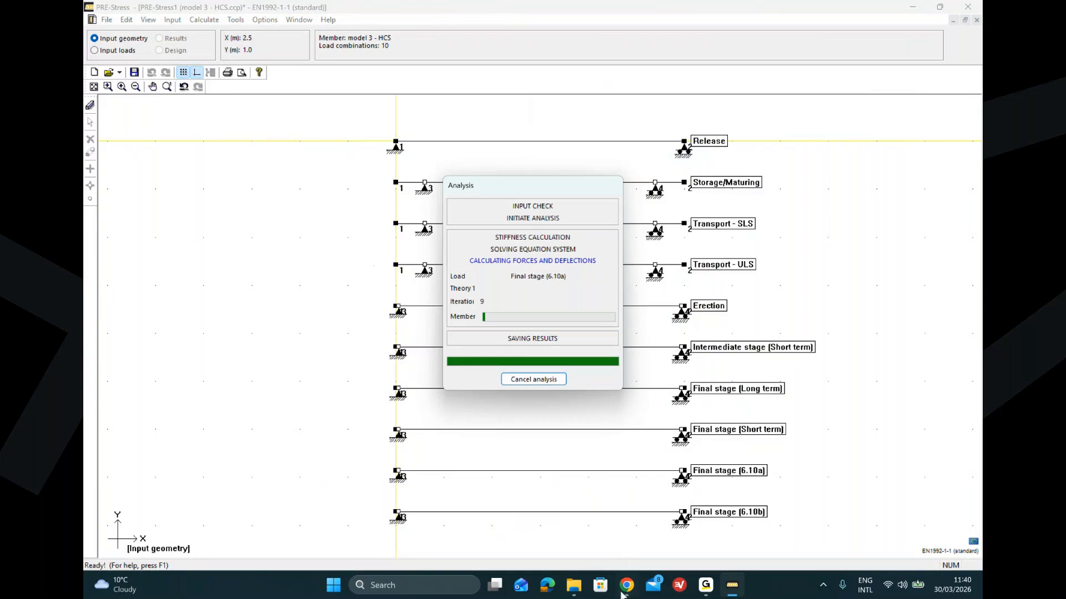
Step: Switch to the browser's PRE-Stress Wiki tab and search it for long term parameters
mouse_move(624, 594)
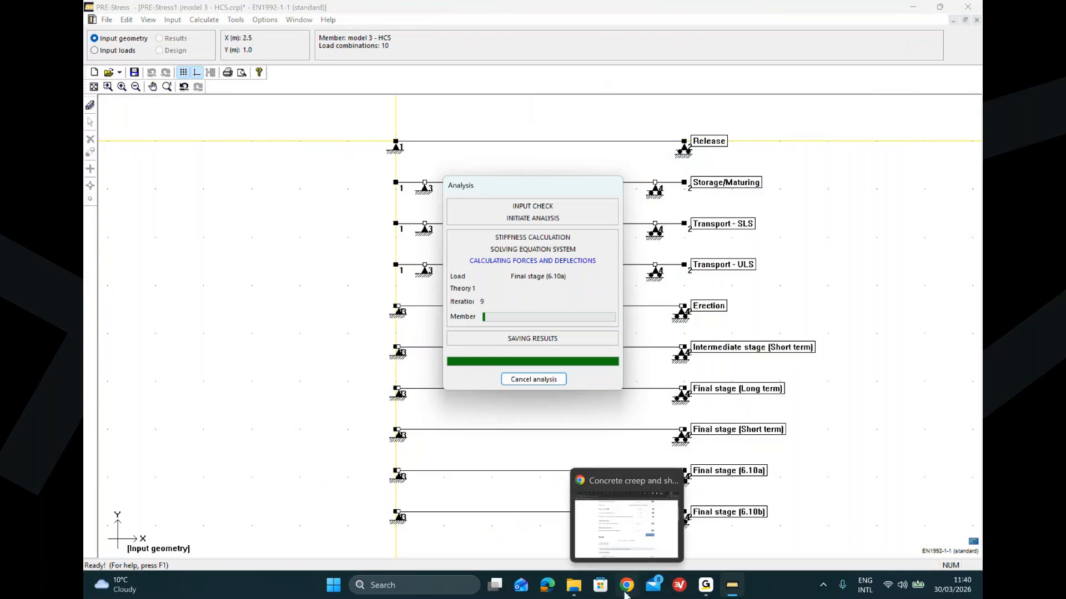
click(624, 554)
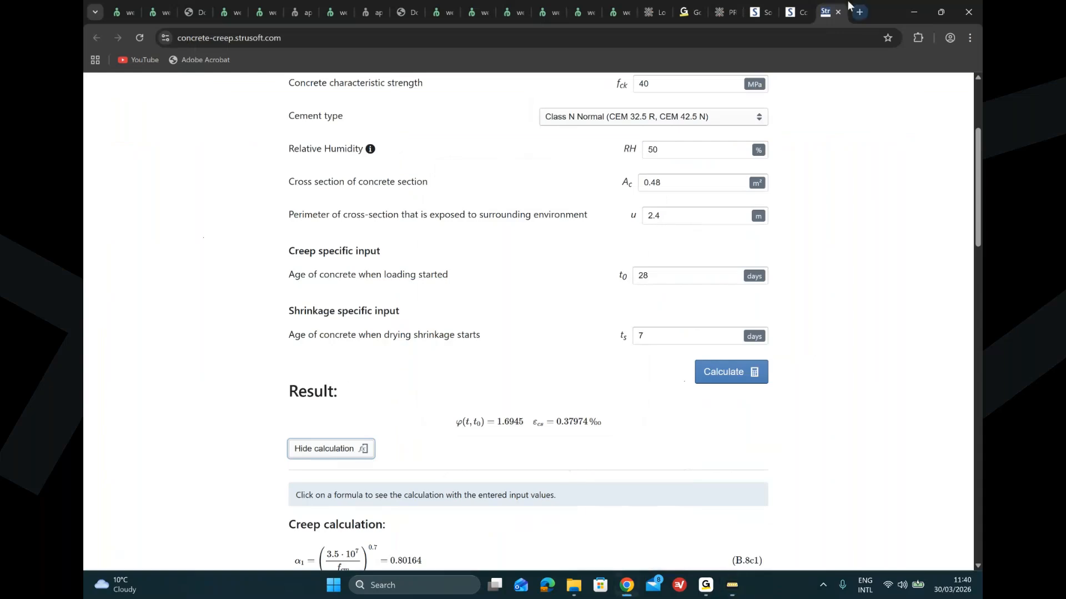
click(726, 13)
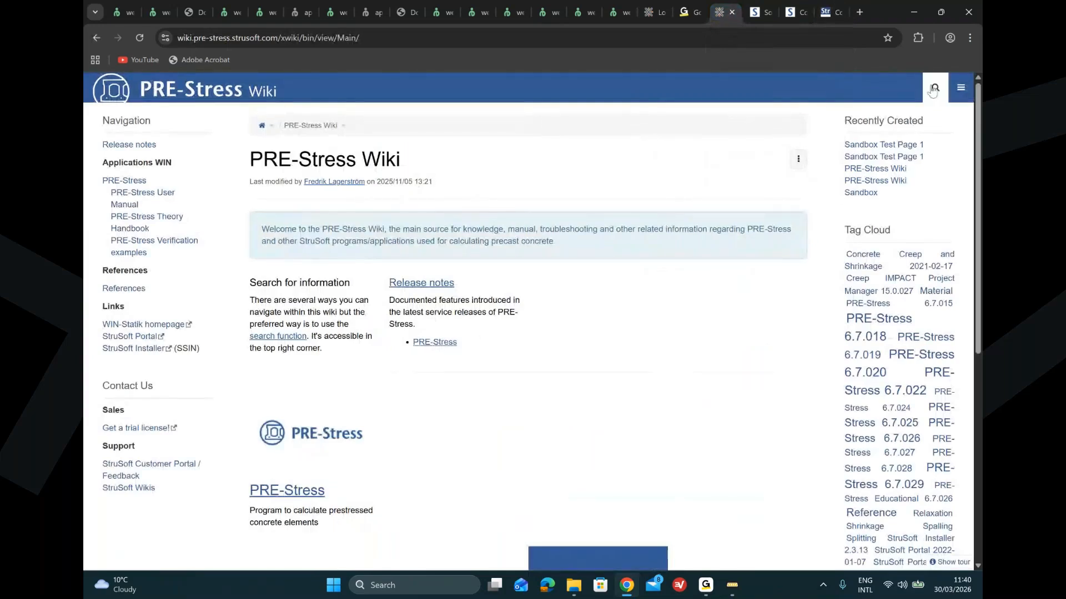
click(932, 89)
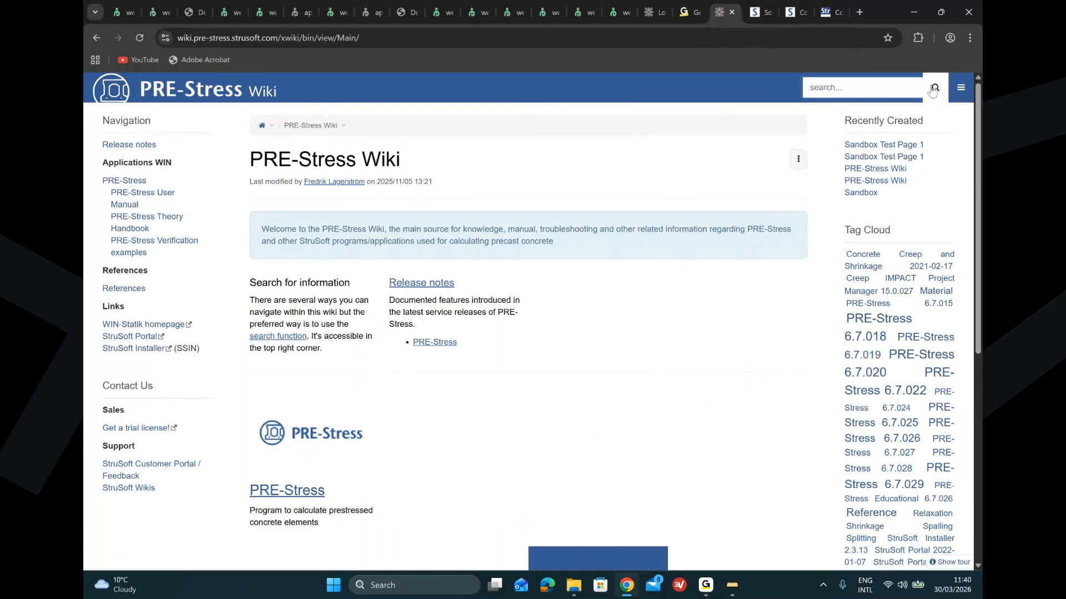
text(long term)
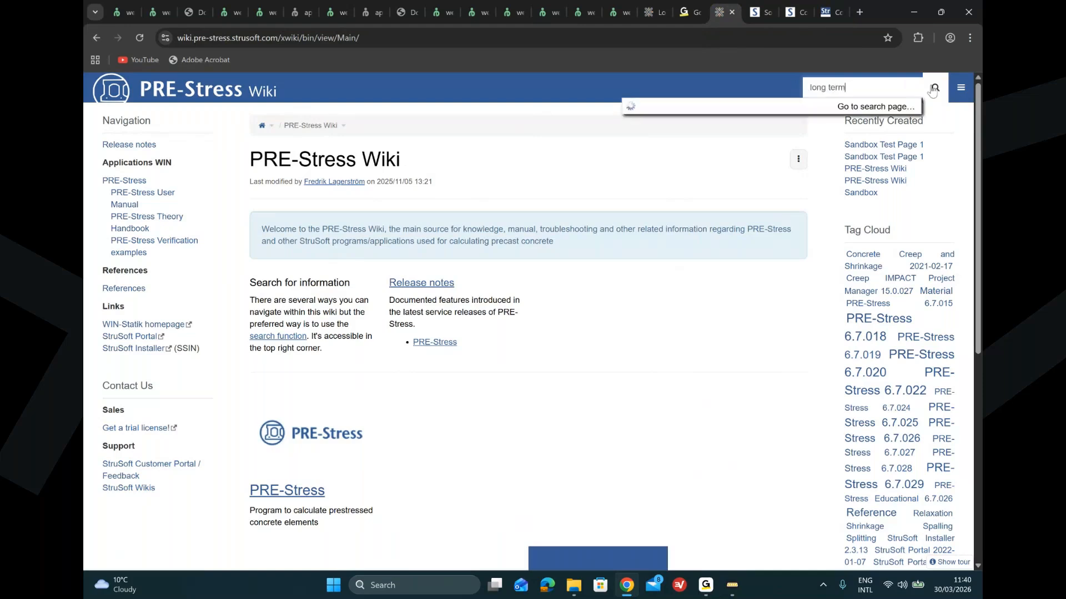
text( parameters)
key(Return)
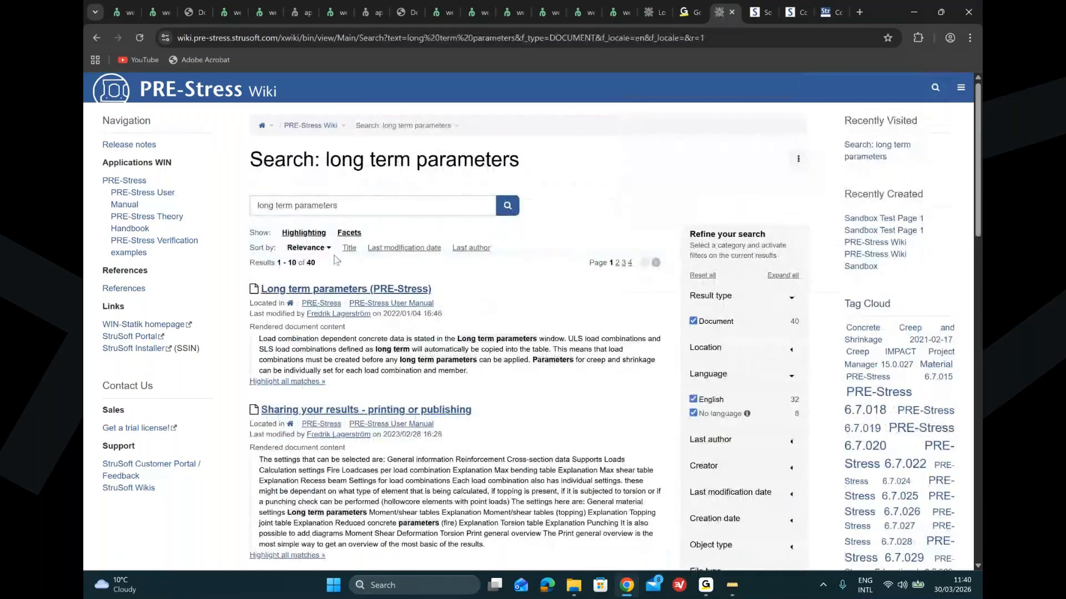
Step: Open the Long term parameters (PRE-Stress) manual page and read through it
click(344, 289)
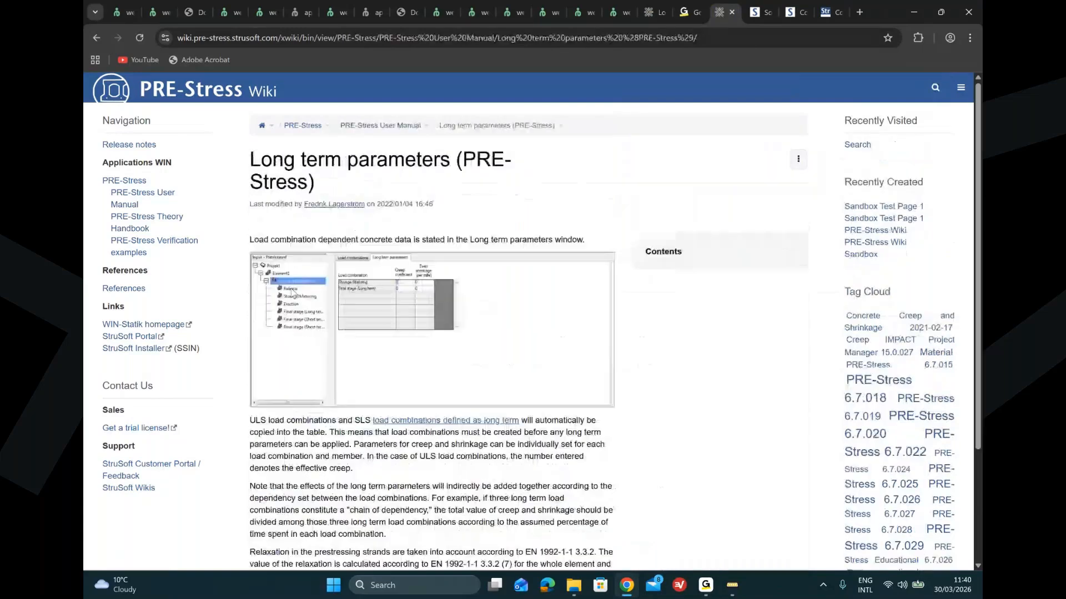
scroll(458, 318, down, 3)
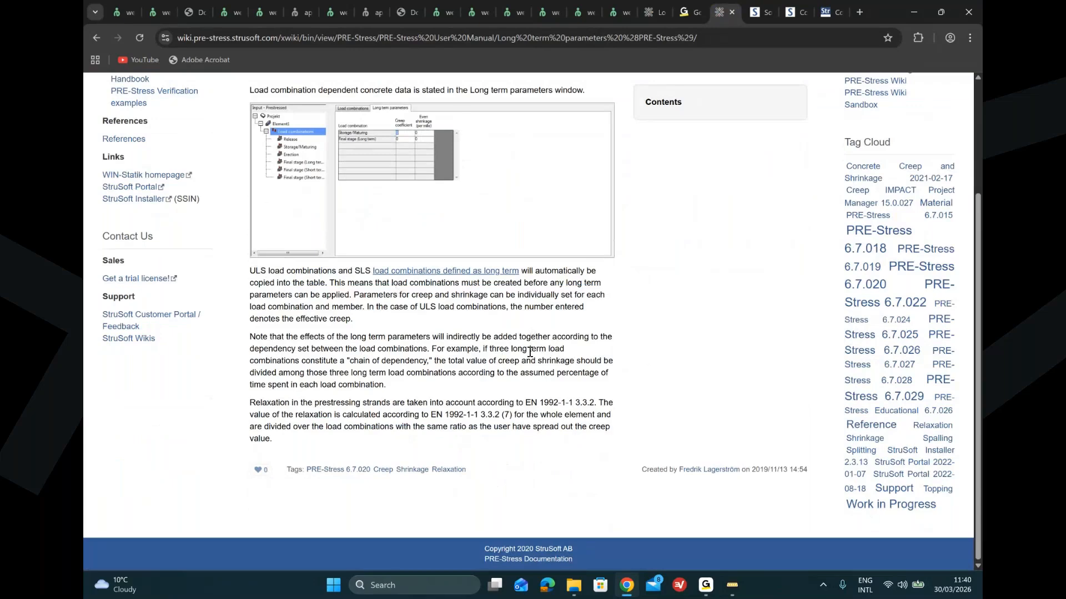
scroll(529, 352, up, 2)
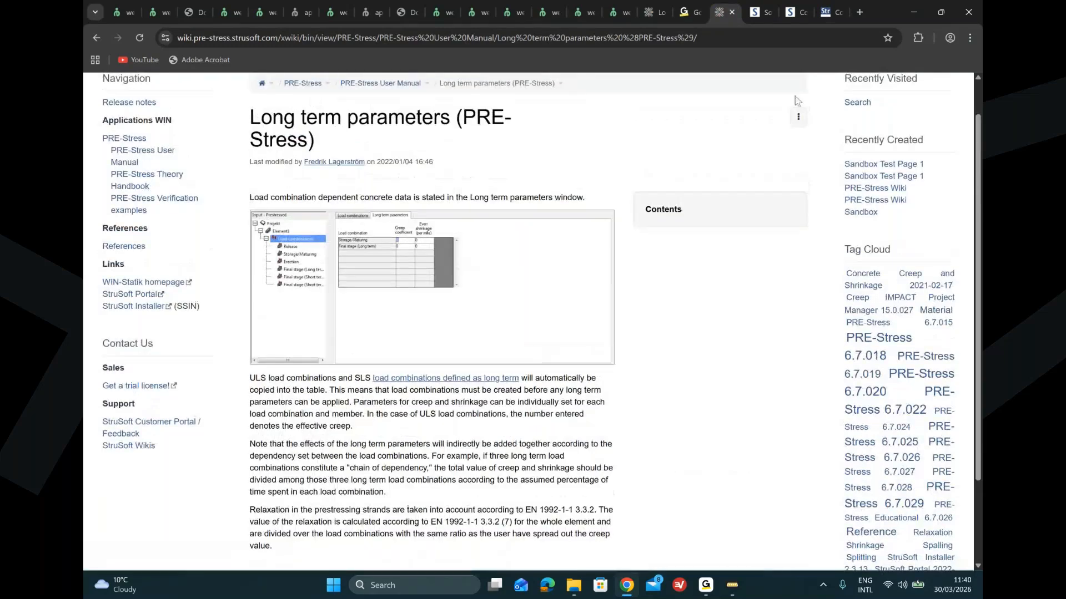
scroll(783, 138, up, 1)
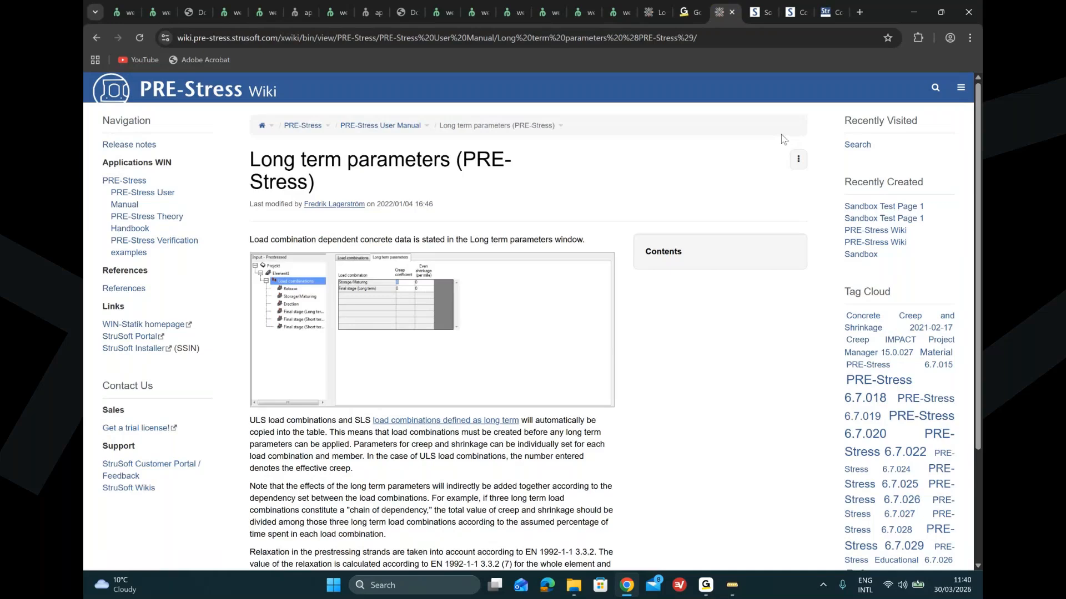
Step: Return to PRE-Stress and switch to design mode
key(alt+Tab)
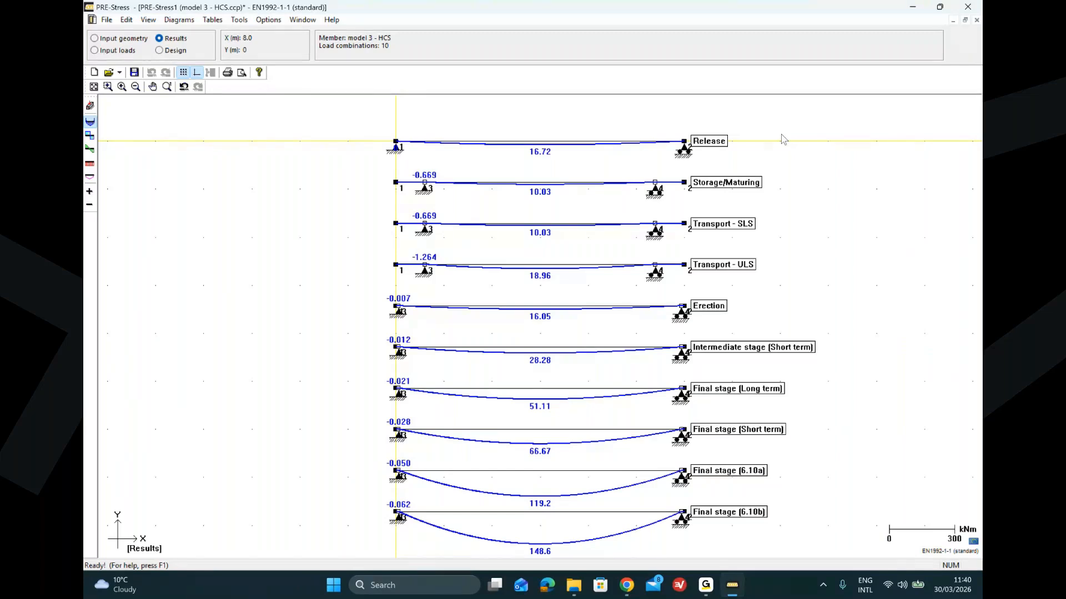
click(159, 50)
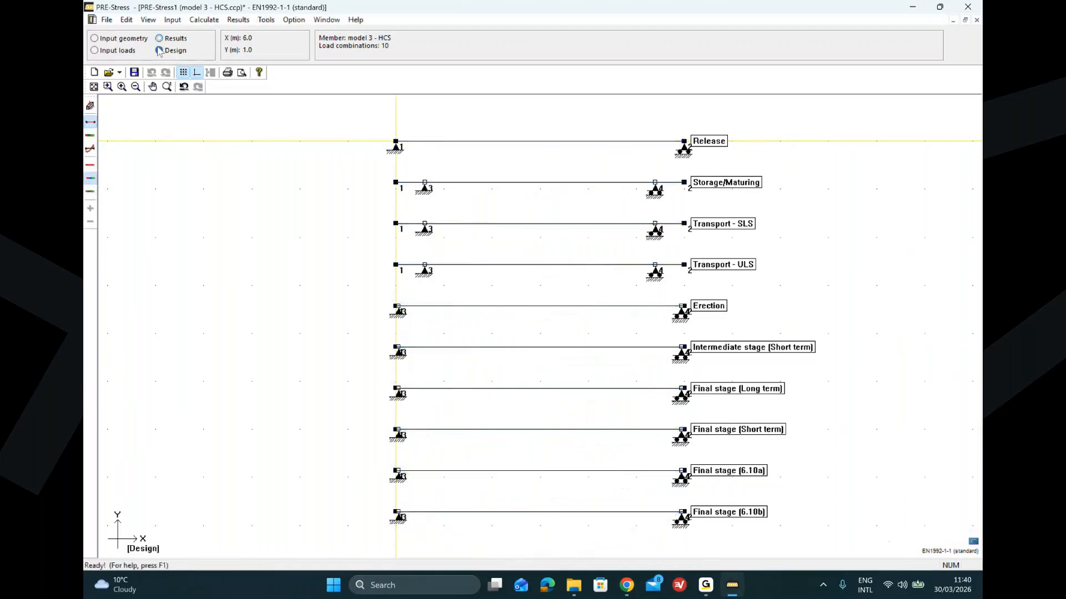
Step: Run the code check for all elements and close the finished progress window
click(214, 21)
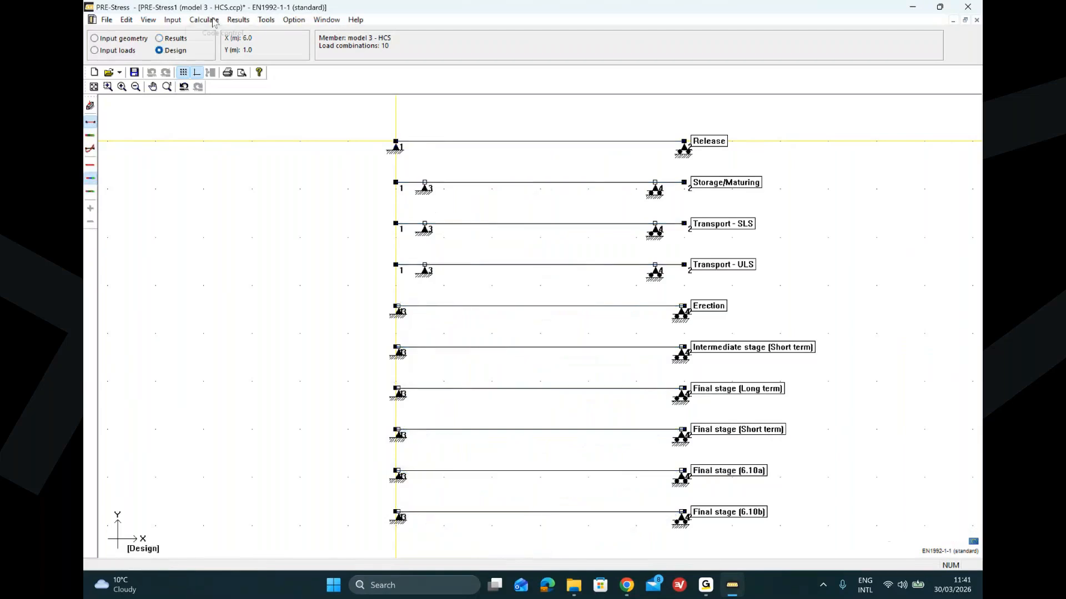
click(214, 34)
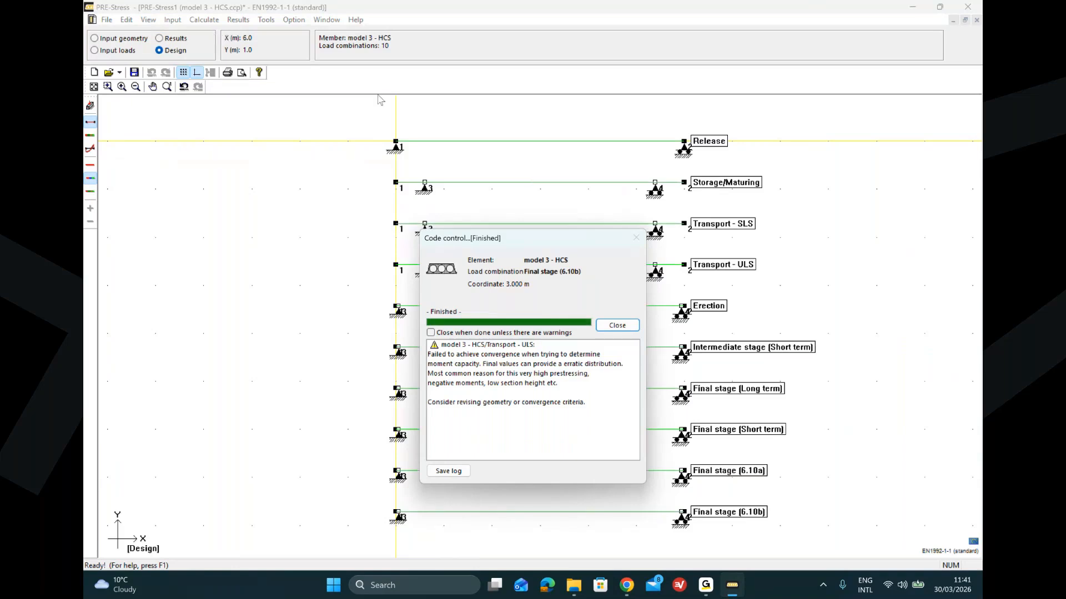
click(625, 327)
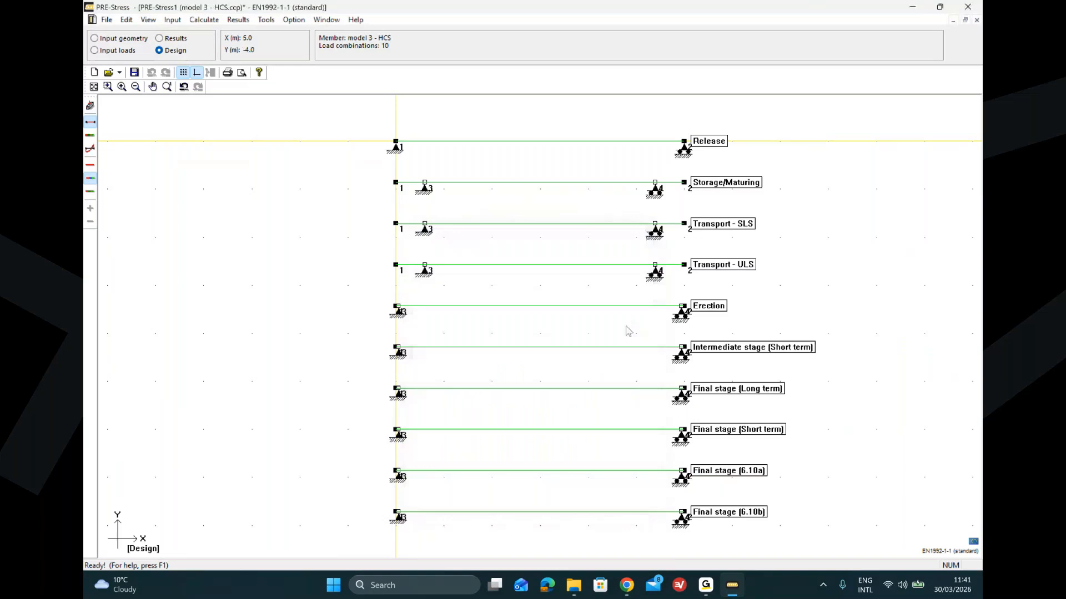
Step: Open the code check results and view them for the Final stage (6.10a) load combination
click(239, 19)
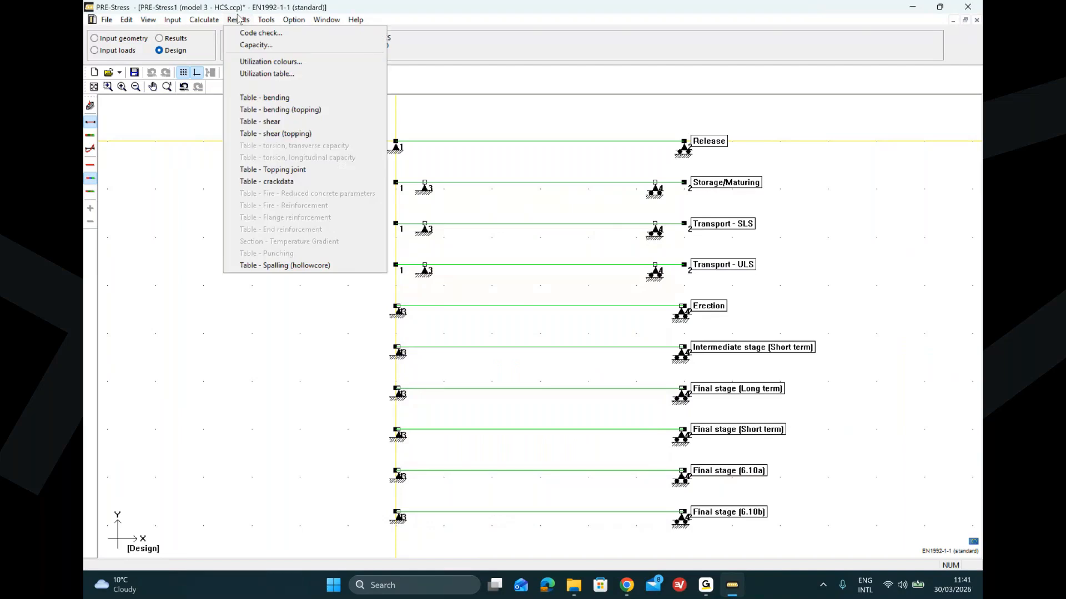
click(251, 32)
click(604, 183)
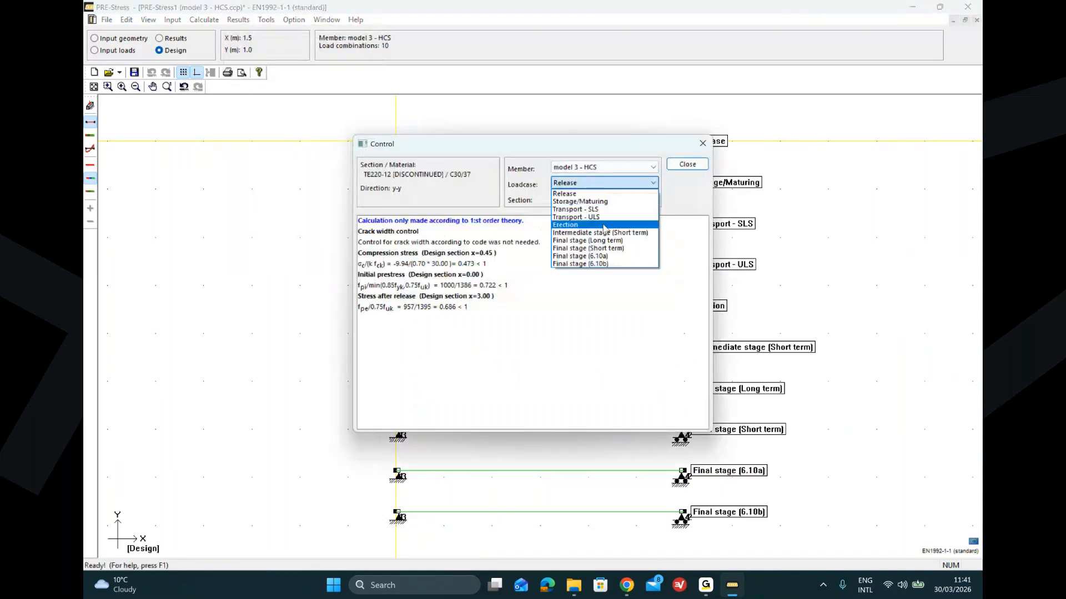
click(607, 256)
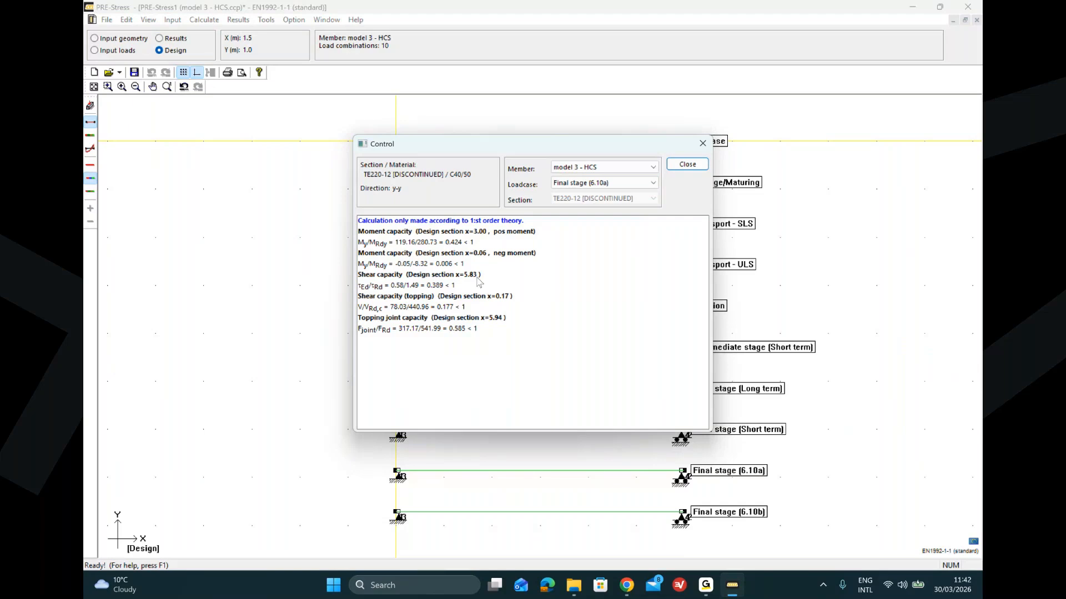
click(689, 165)
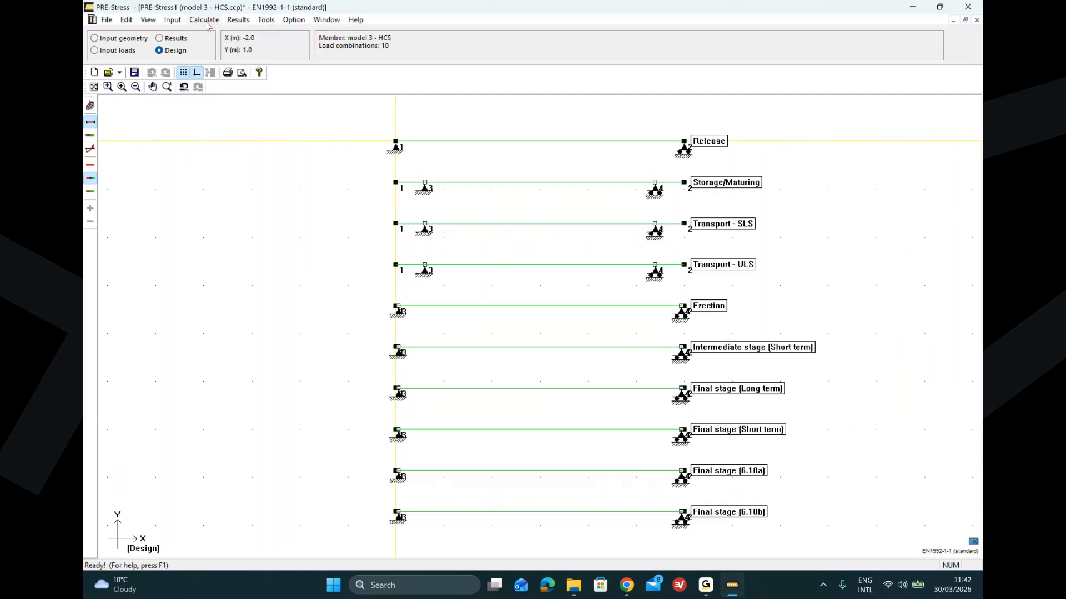
Step: Open the quick design (different tendon lengthsin layers).ccp example model and open its input window
click(105, 23)
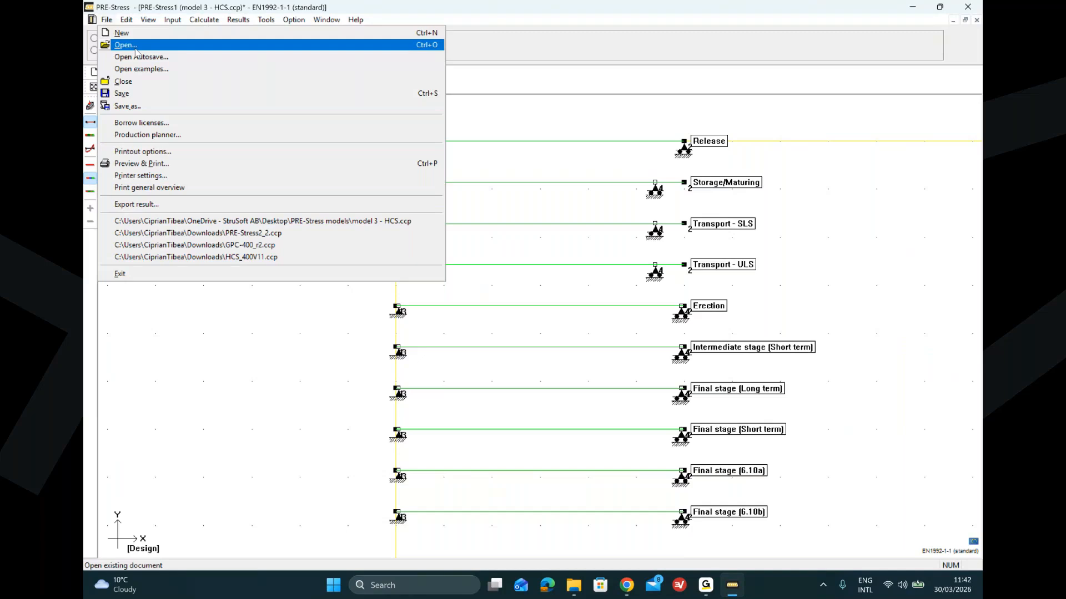
click(135, 48)
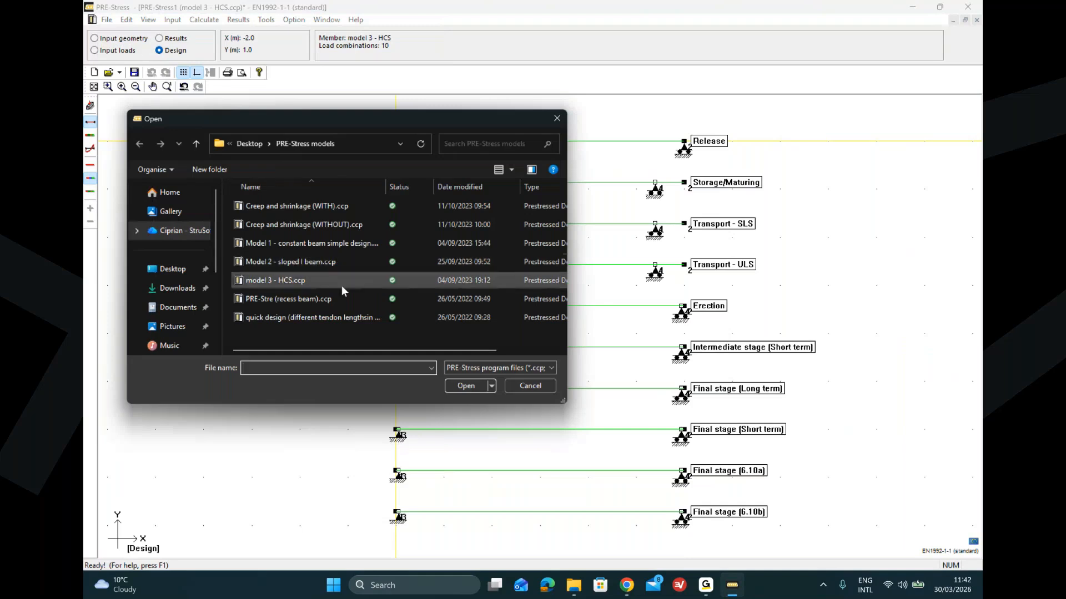
click(344, 319)
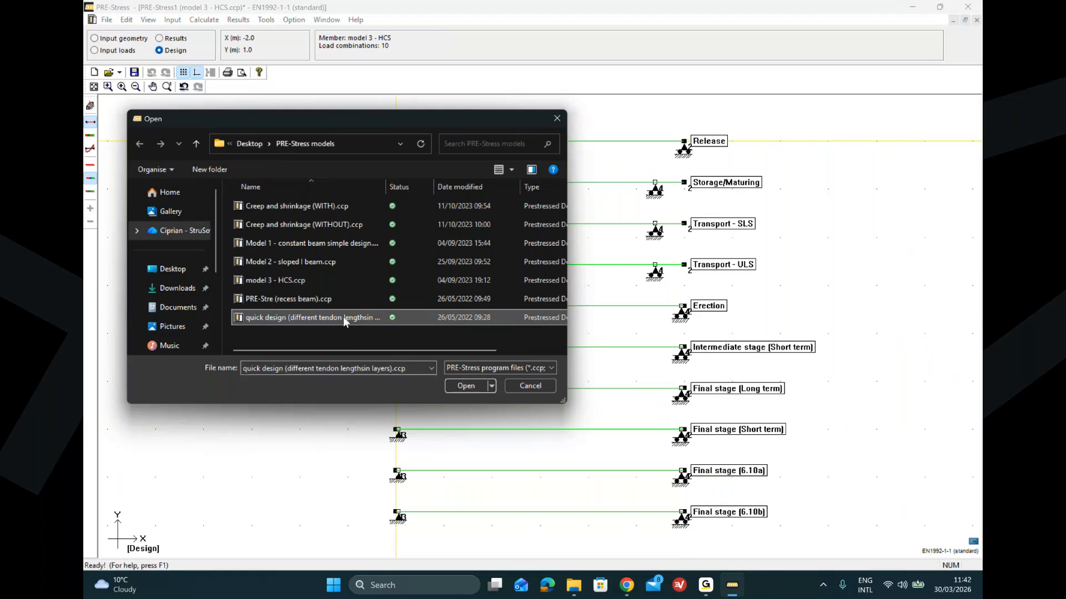
click(467, 388)
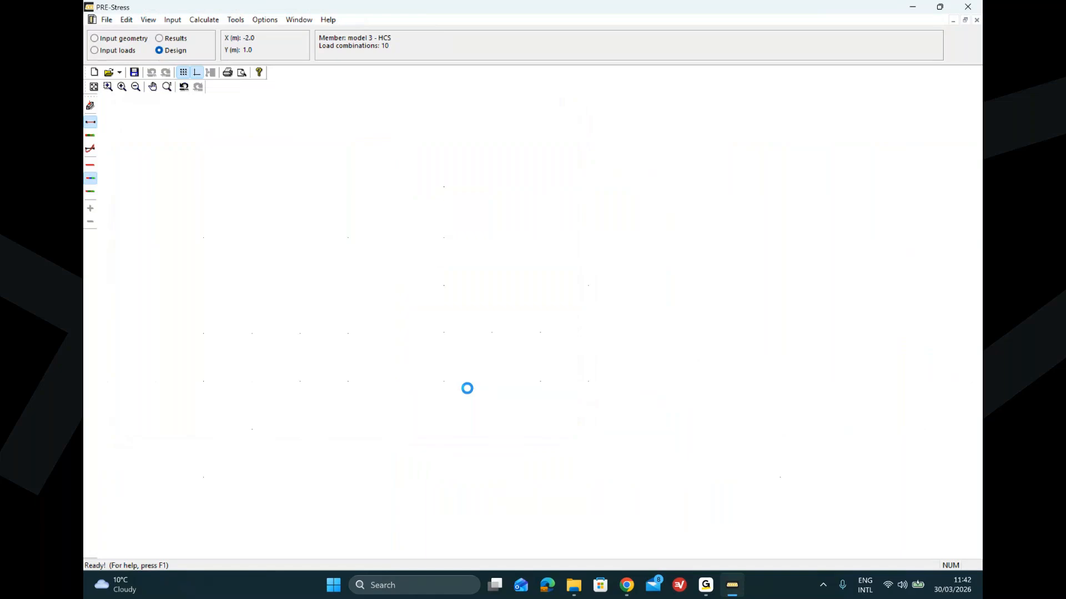
click(91, 106)
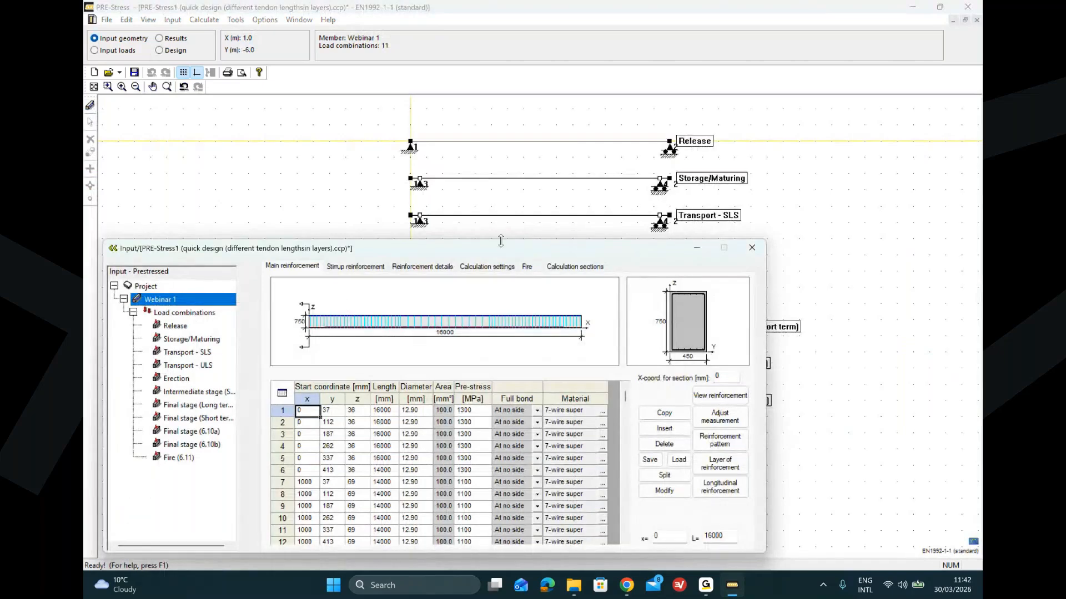
Step: Scroll through the main reinforcement table and view the cross-section reinforcement layout
drag(501, 252, 541, 147)
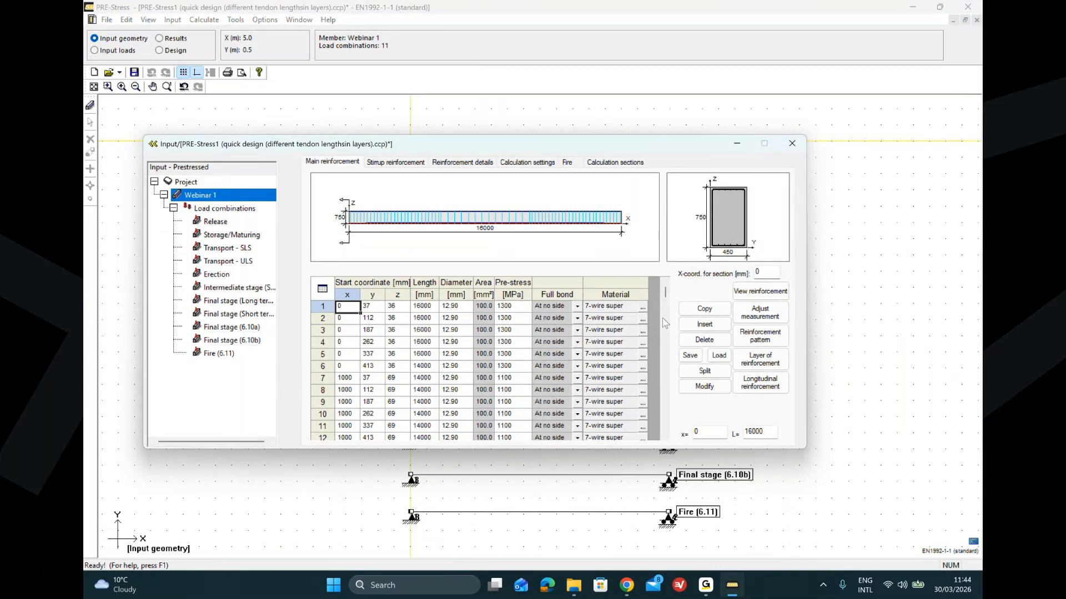
scroll(667, 298, down, 6)
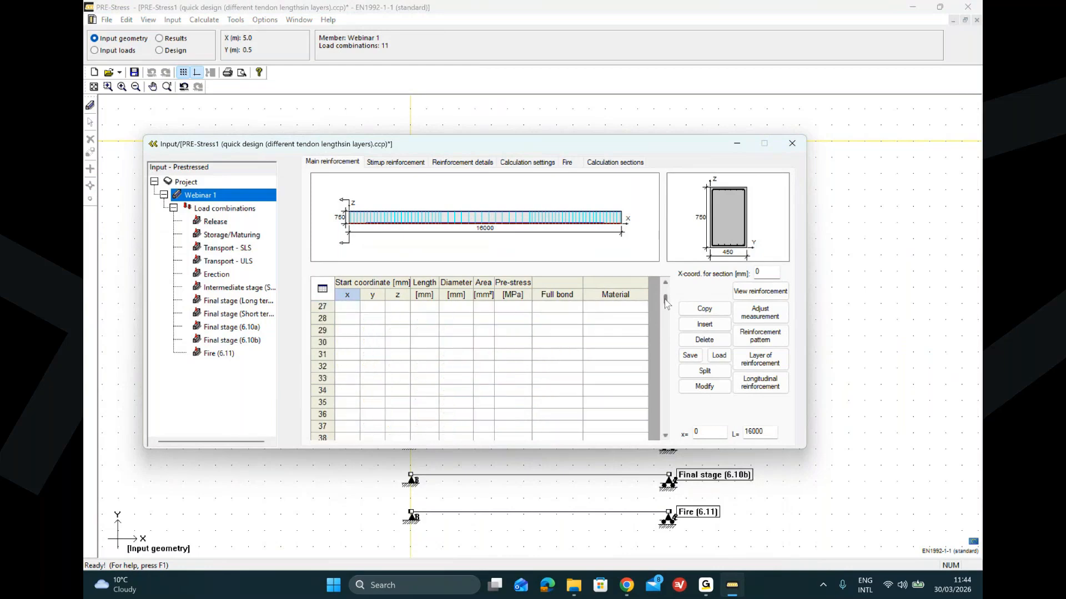
scroll(668, 299, up, 4)
scroll(667, 298, up, 3)
scroll(668, 298, down, 2)
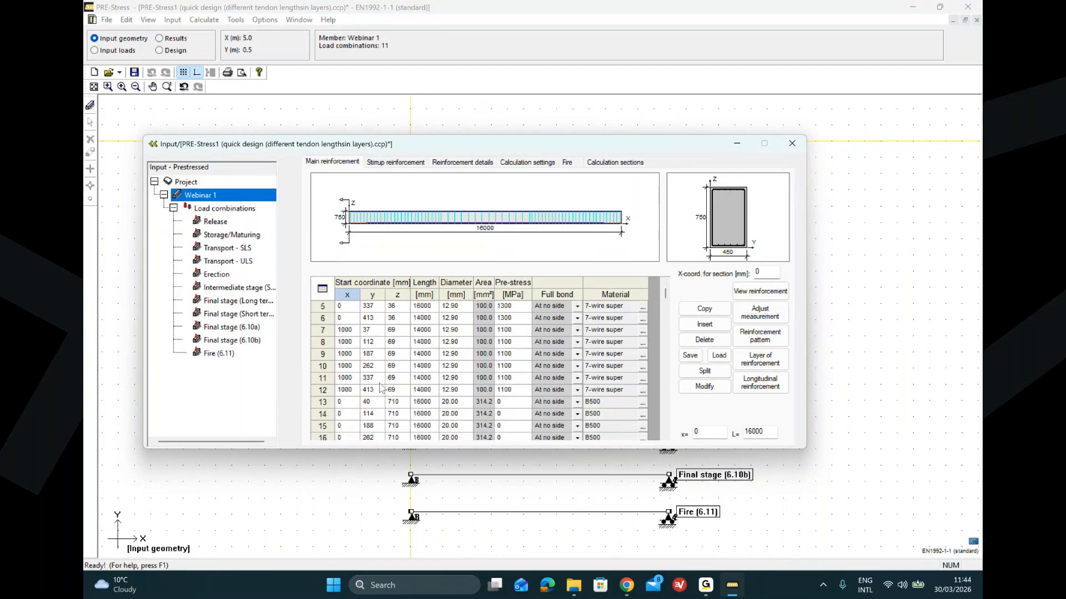
double_click(731, 218)
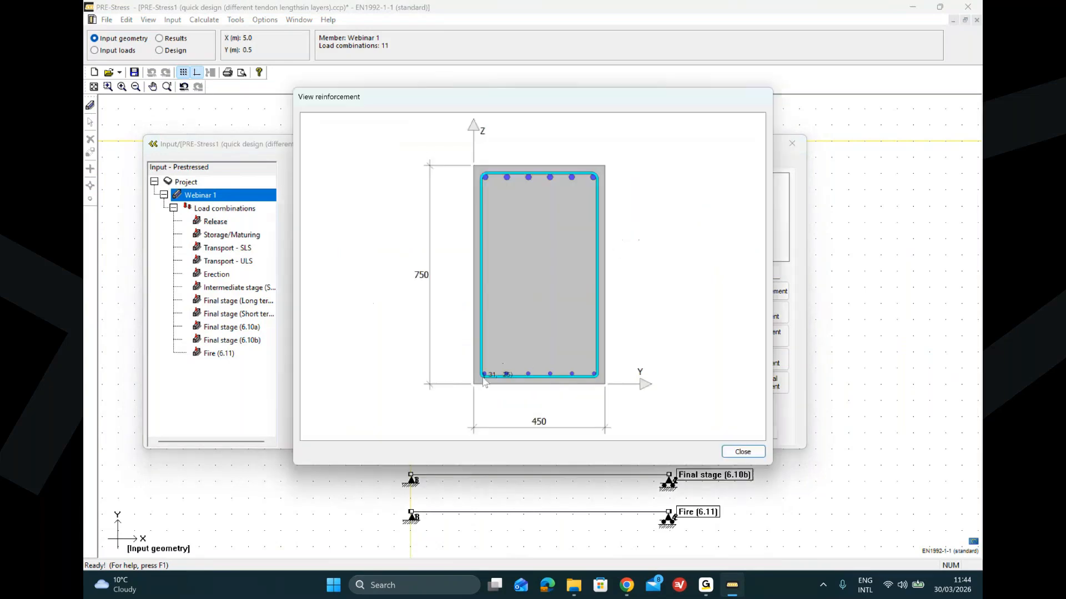
click(742, 452)
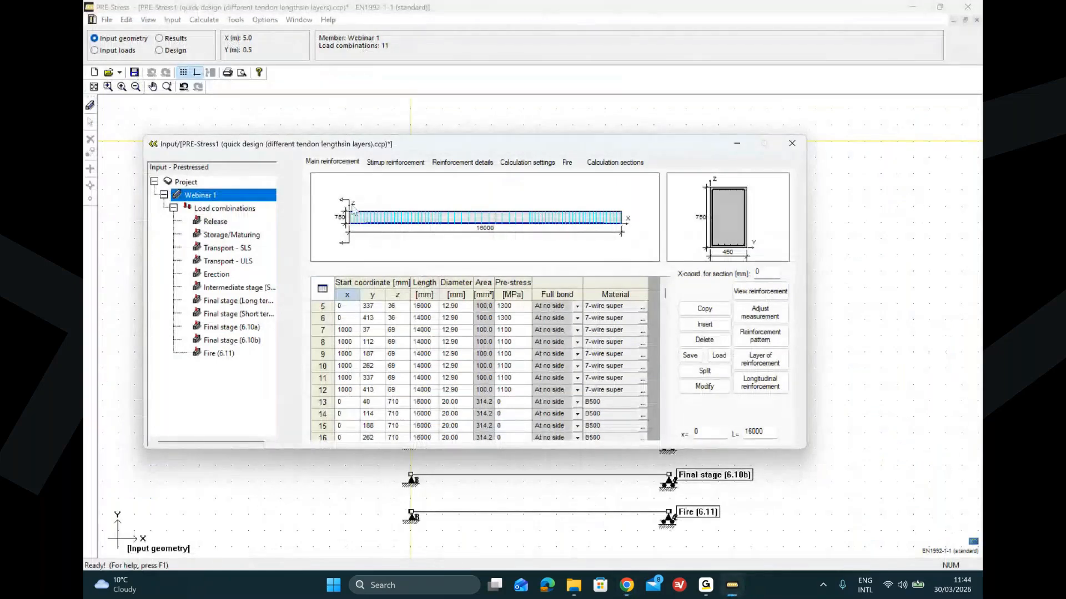
Step: Move the section position along the beam to 1816 mm and view the reinforcement layout at that section
drag(354, 208, 380, 202)
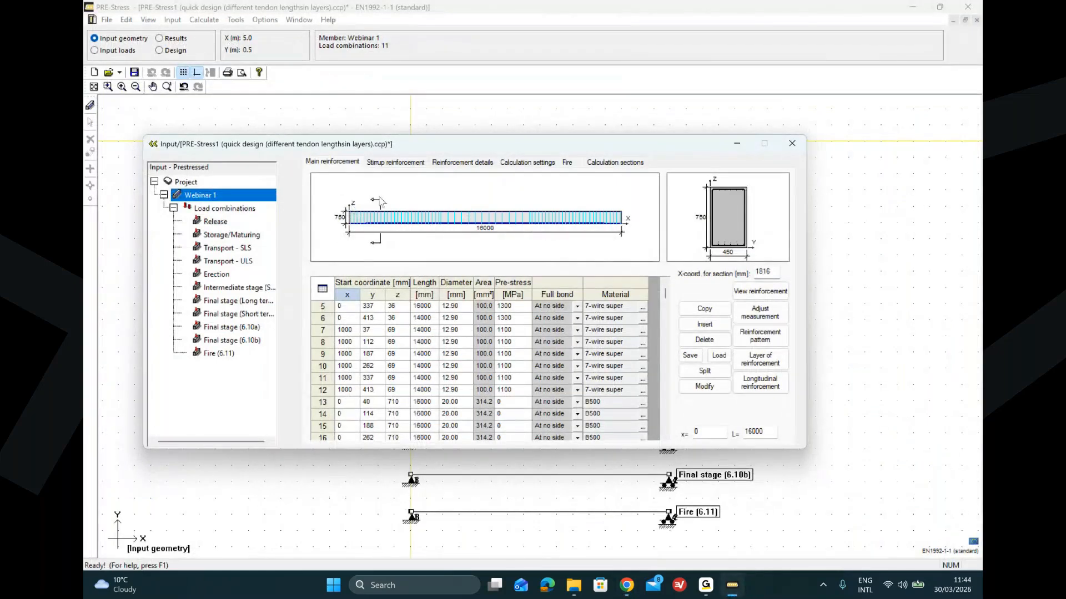
click(720, 215)
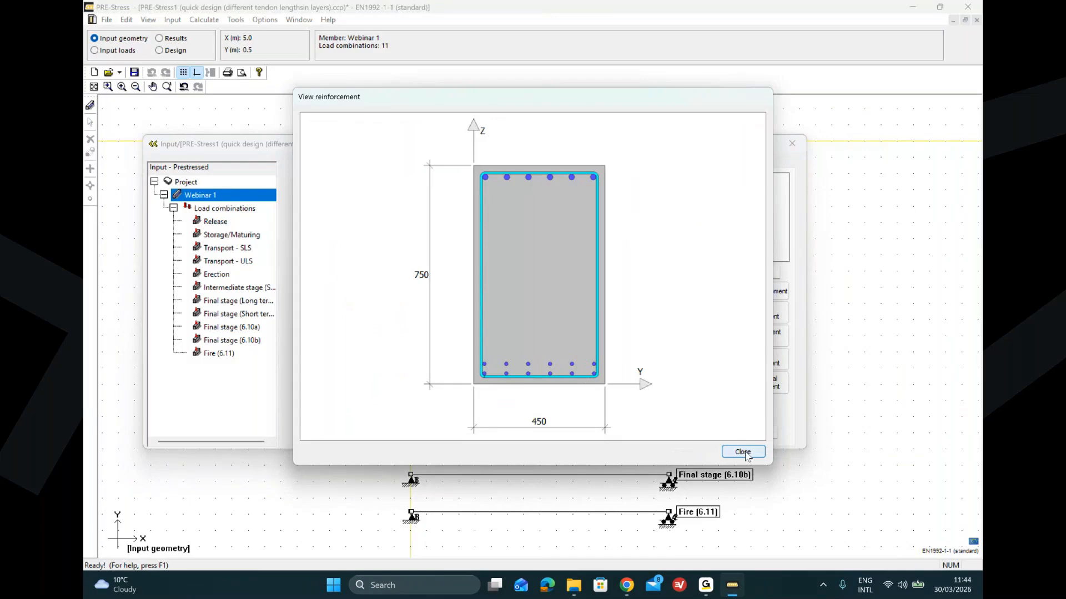
click(747, 455)
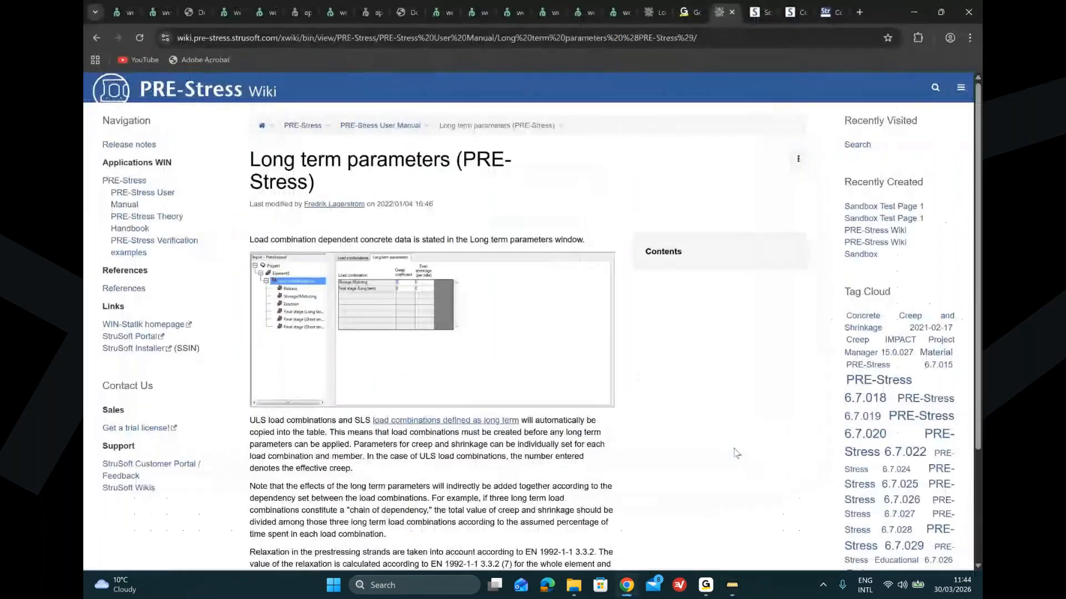
key(alt+Tab)
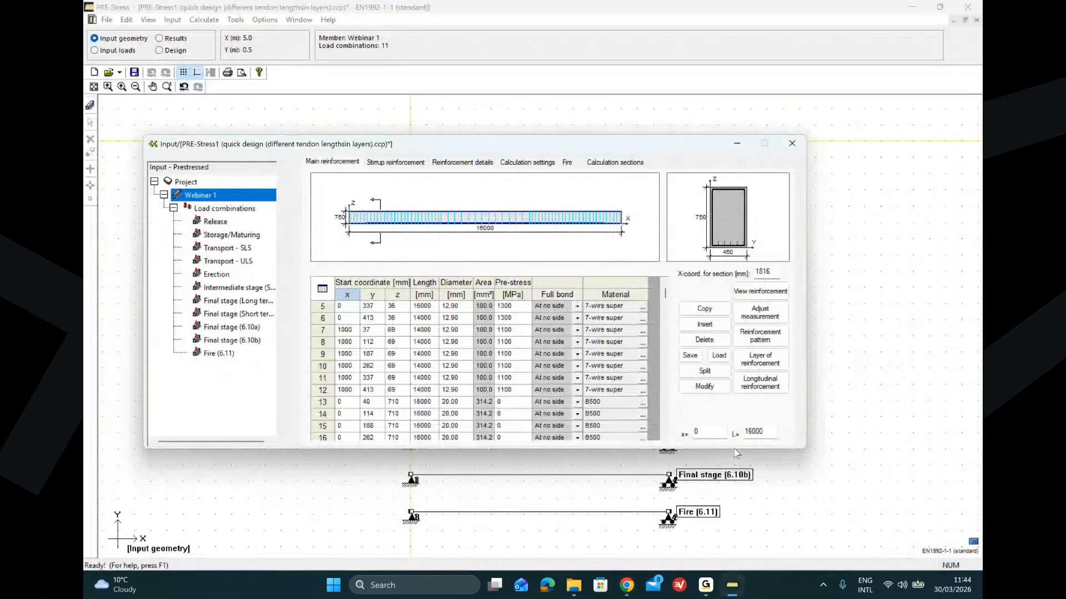
Step: Open the Model 2 - sloped I beam.ccp example and open its input window
click(107, 21)
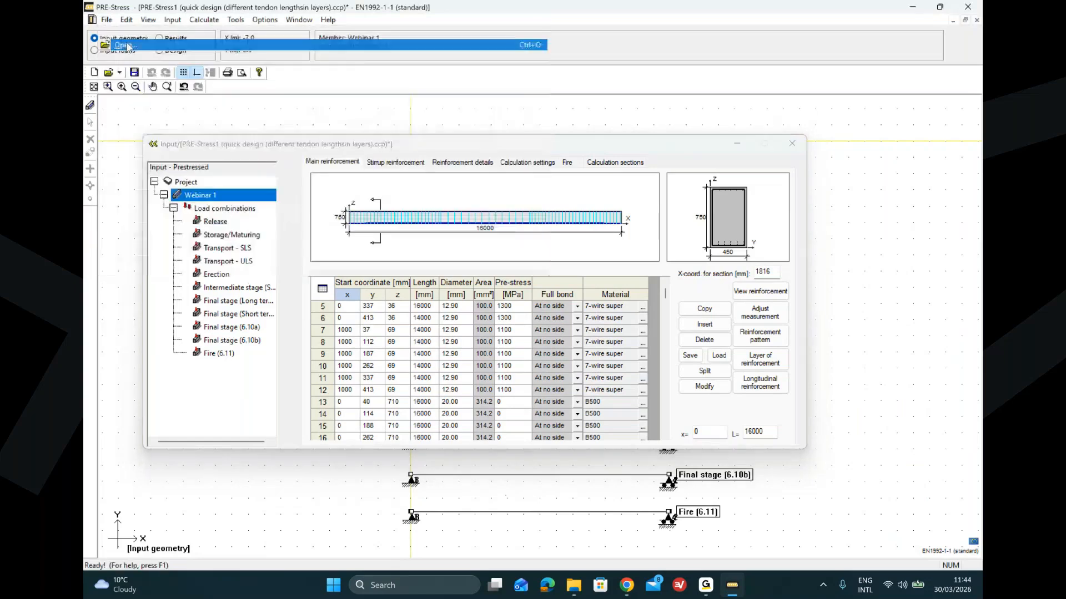
click(125, 45)
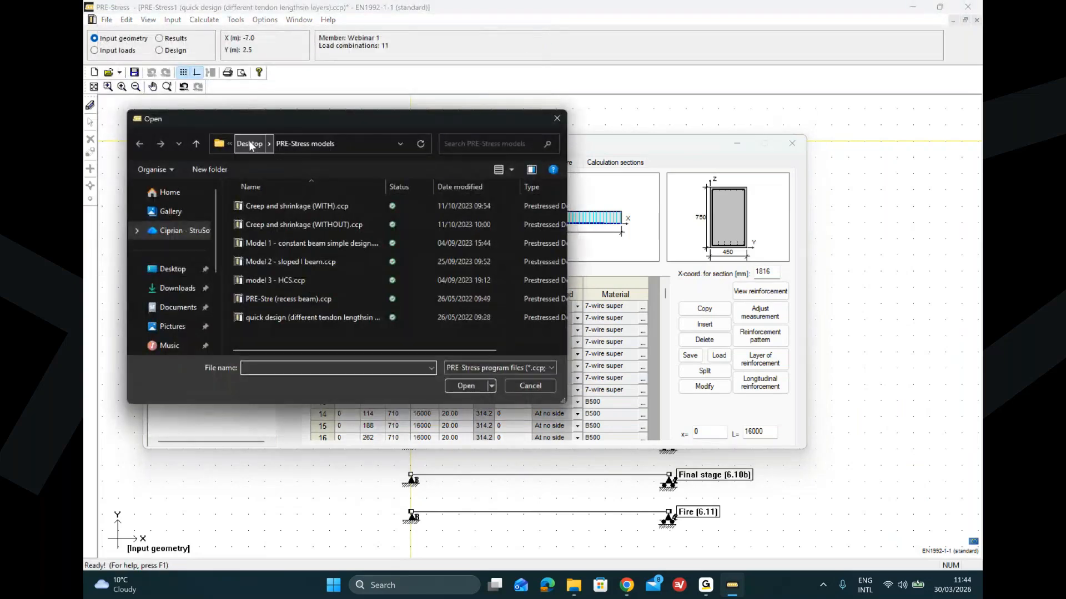
double_click(342, 264)
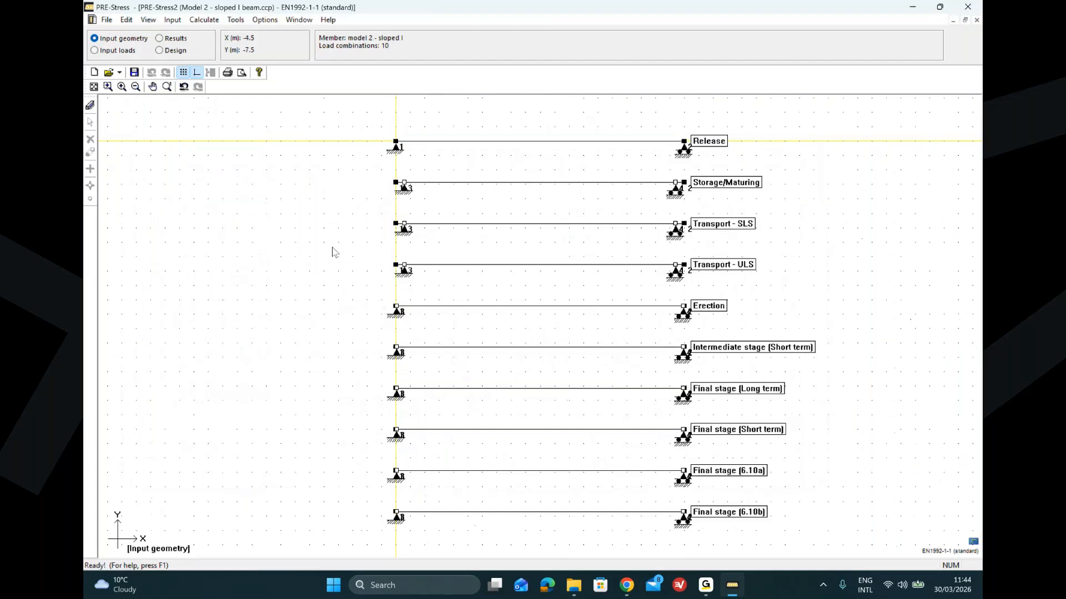
click(90, 106)
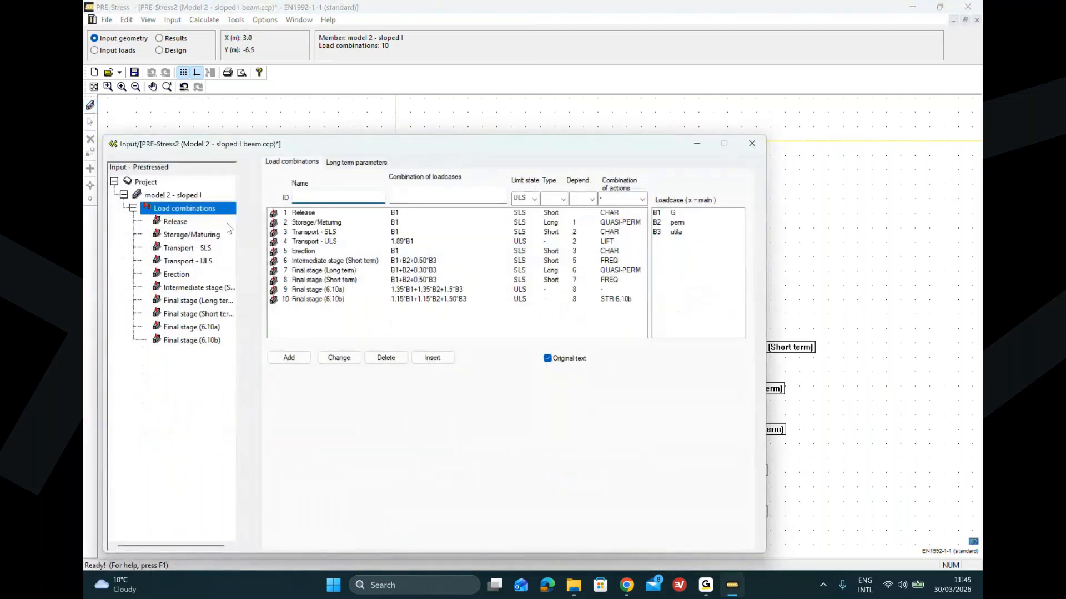
Step: Inspect the sloped I member's reinforcement and the project's beam type options, keeping Sloped I-Beam (SIB)
click(173, 195)
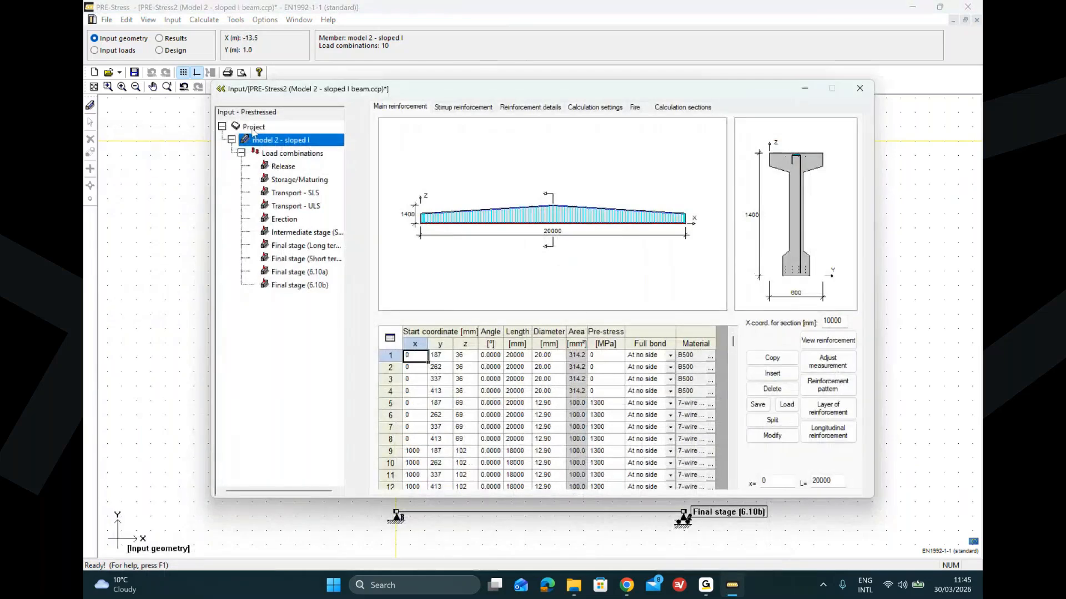
click(254, 128)
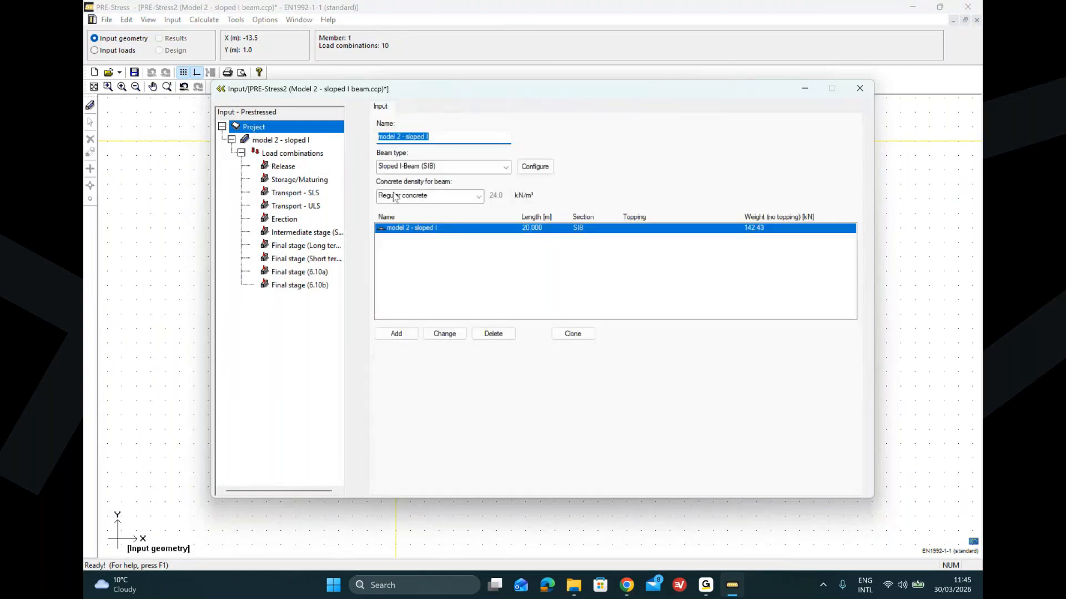
click(506, 168)
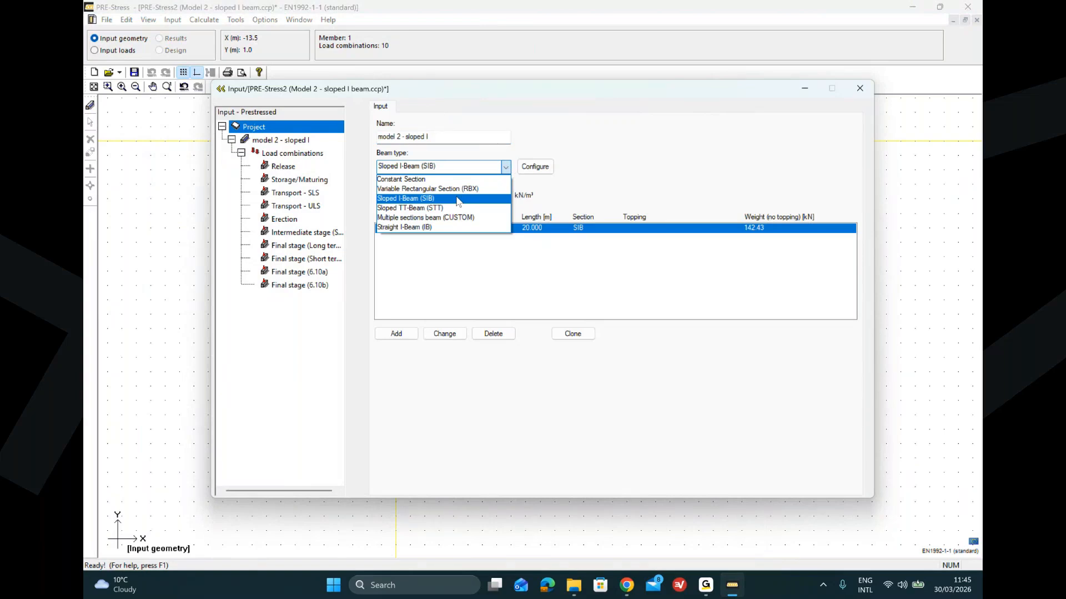
click(572, 179)
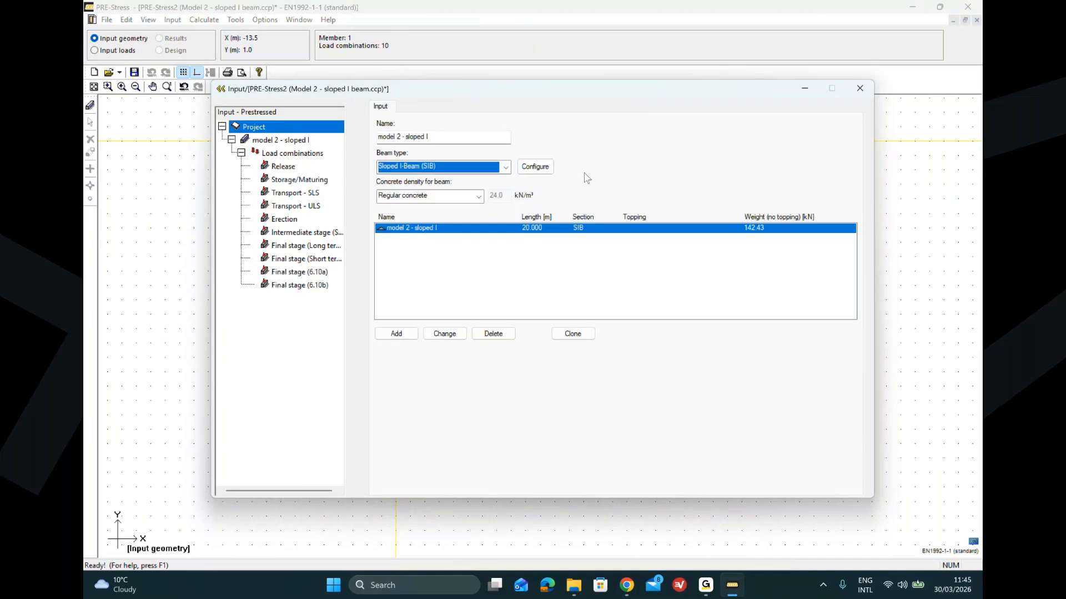
Step: Review the SIB beam configuration and section 1-1 geometry, then return to the member's main reinforcement
click(542, 170)
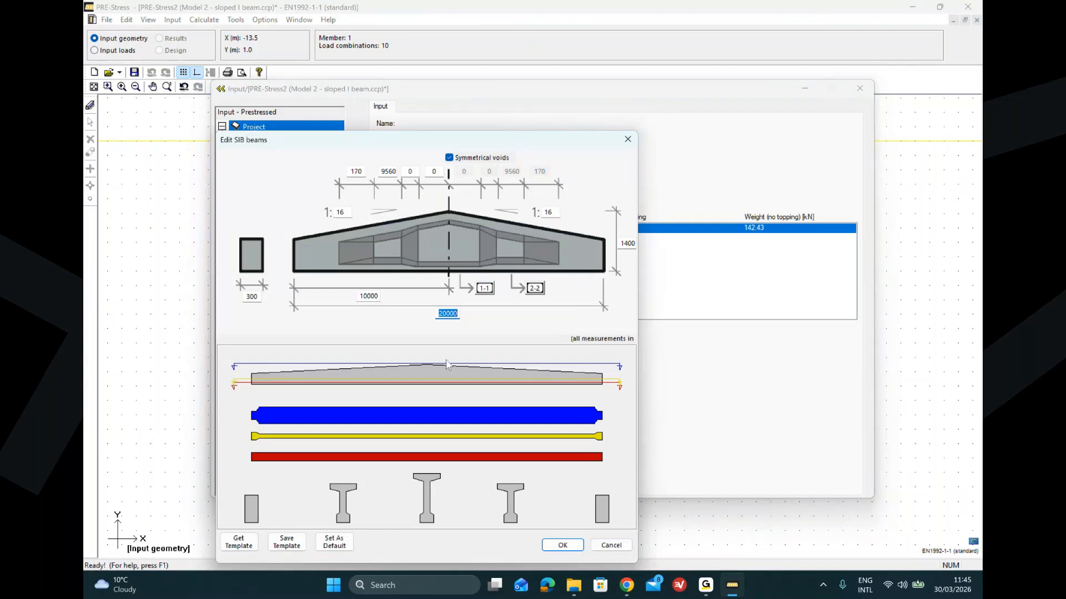
click(486, 290)
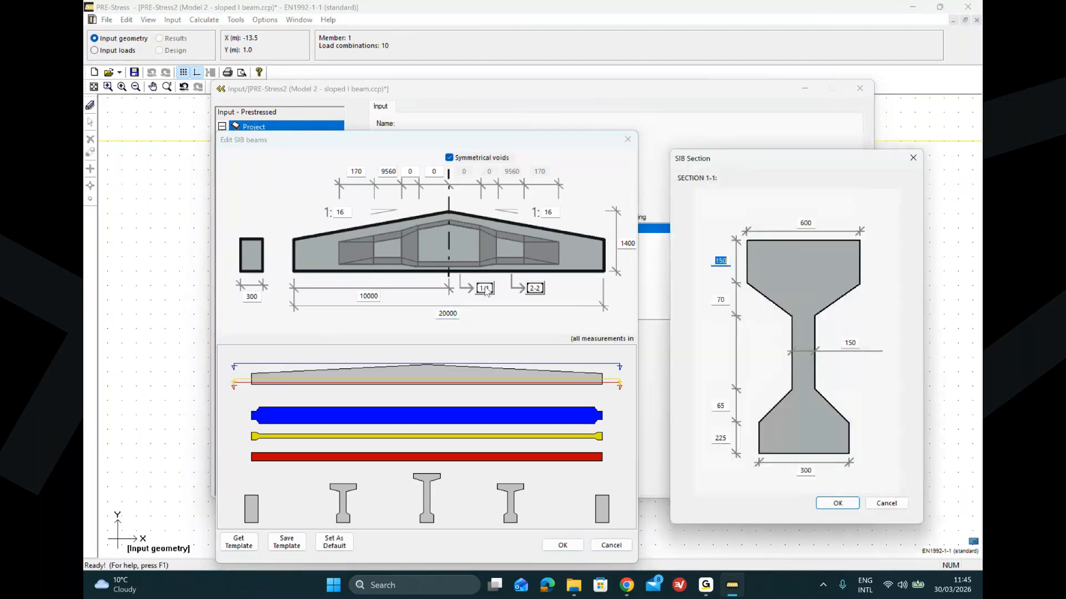
click(913, 157)
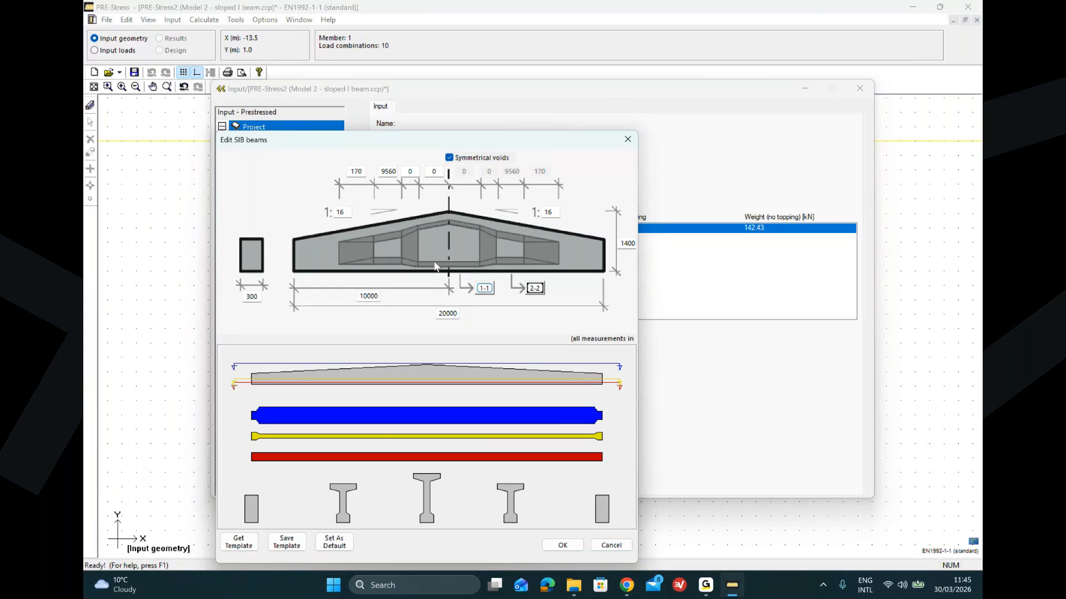
click(627, 140)
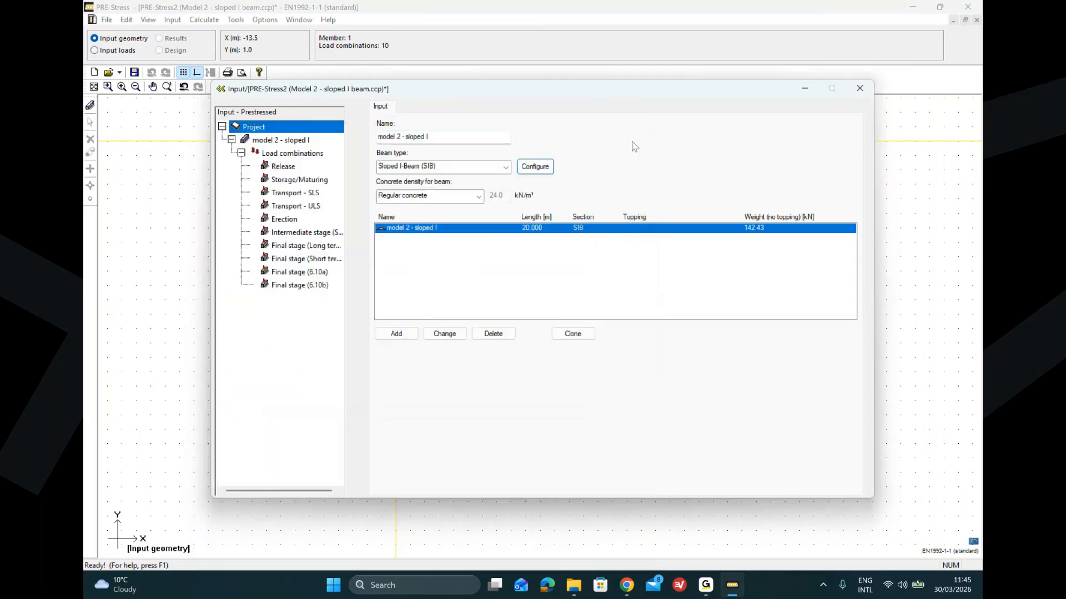
click(272, 141)
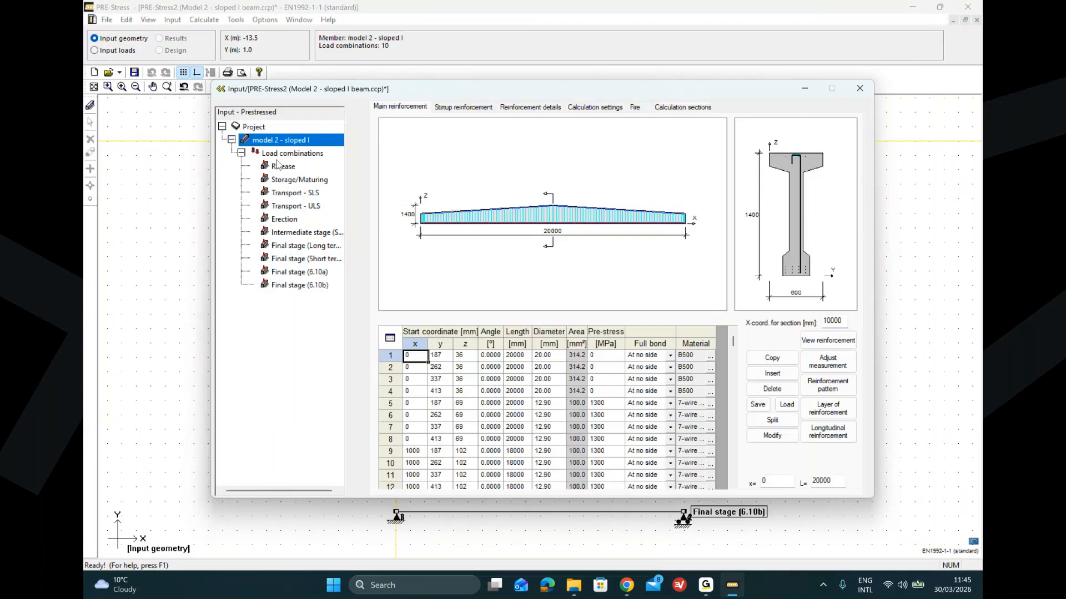
mouse_move(705, 585)
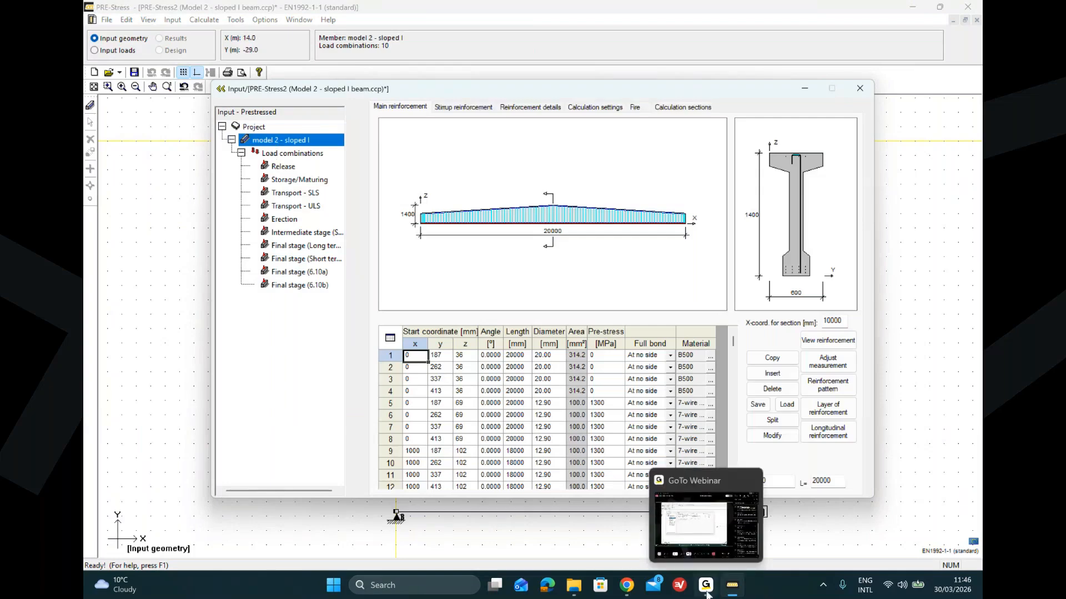
click(702, 547)
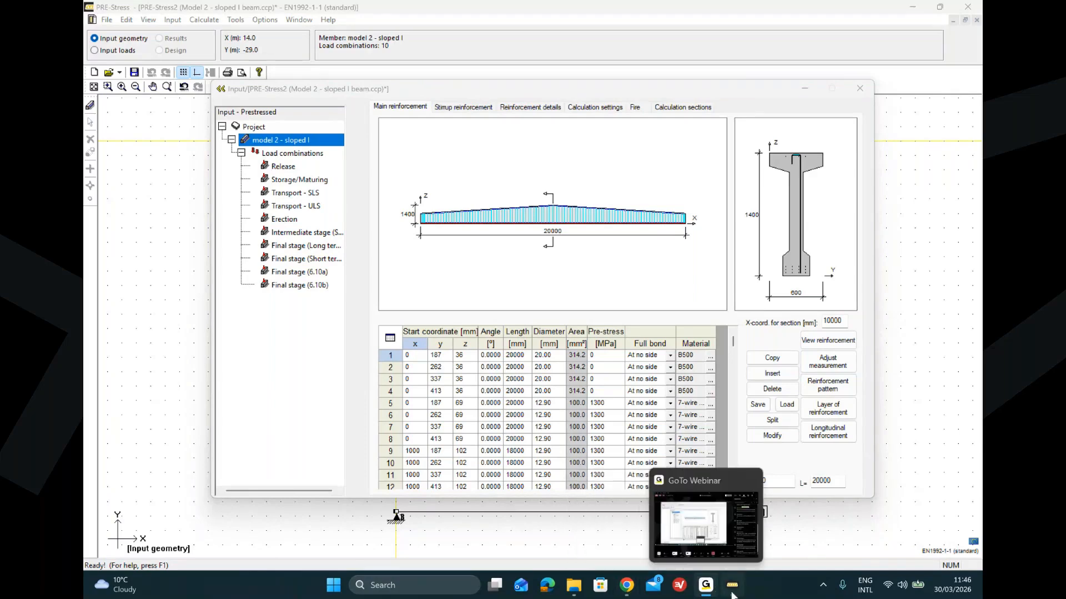
mouse_move(731, 590)
click(732, 553)
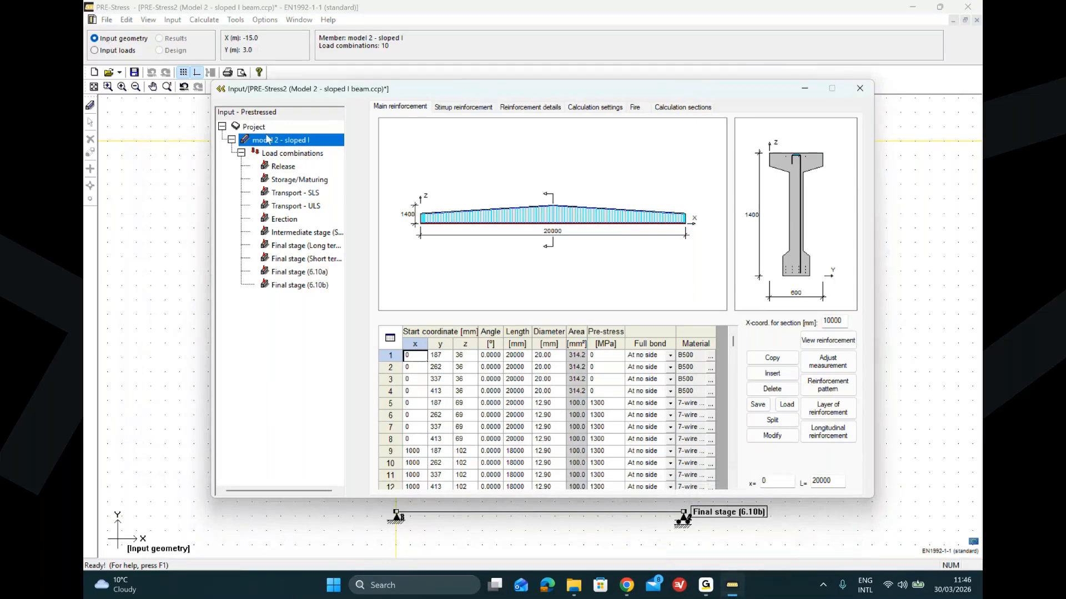
Step: Select the project and switch its beam type to Constant Section
click(255, 127)
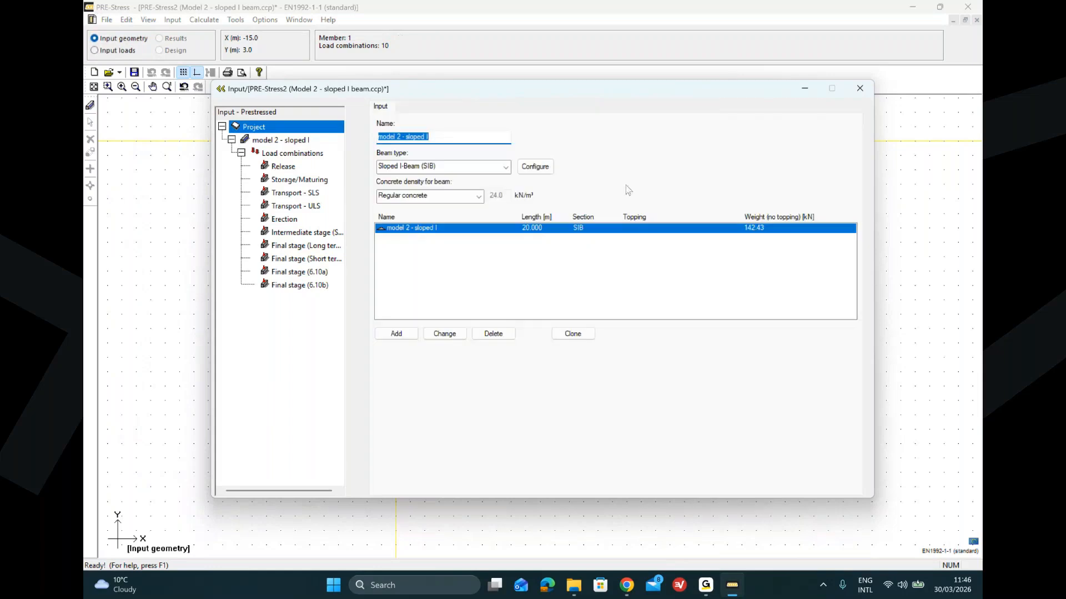
click(506, 167)
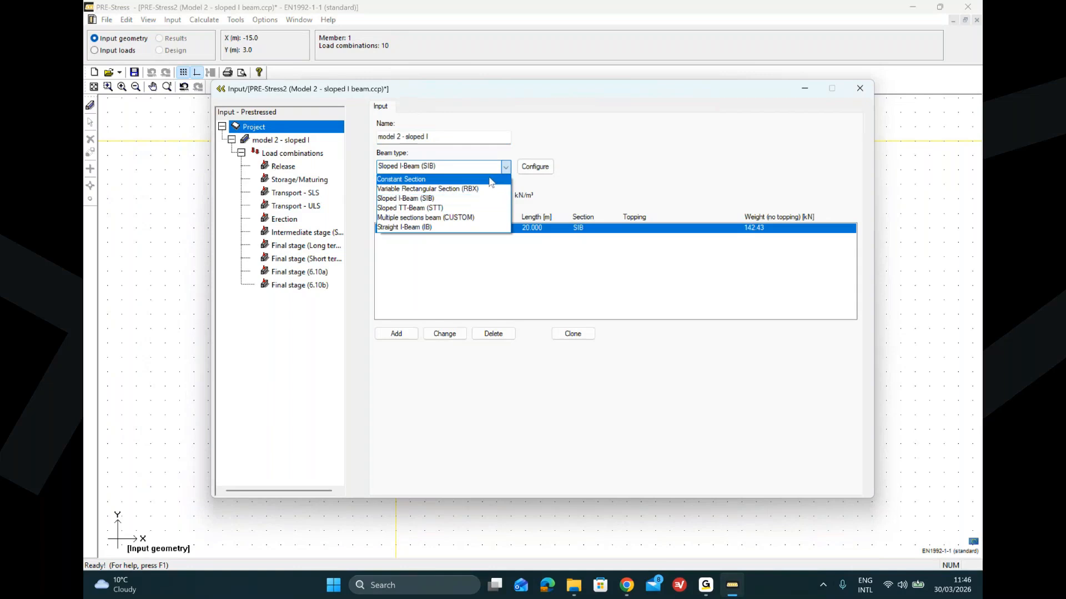
click(490, 187)
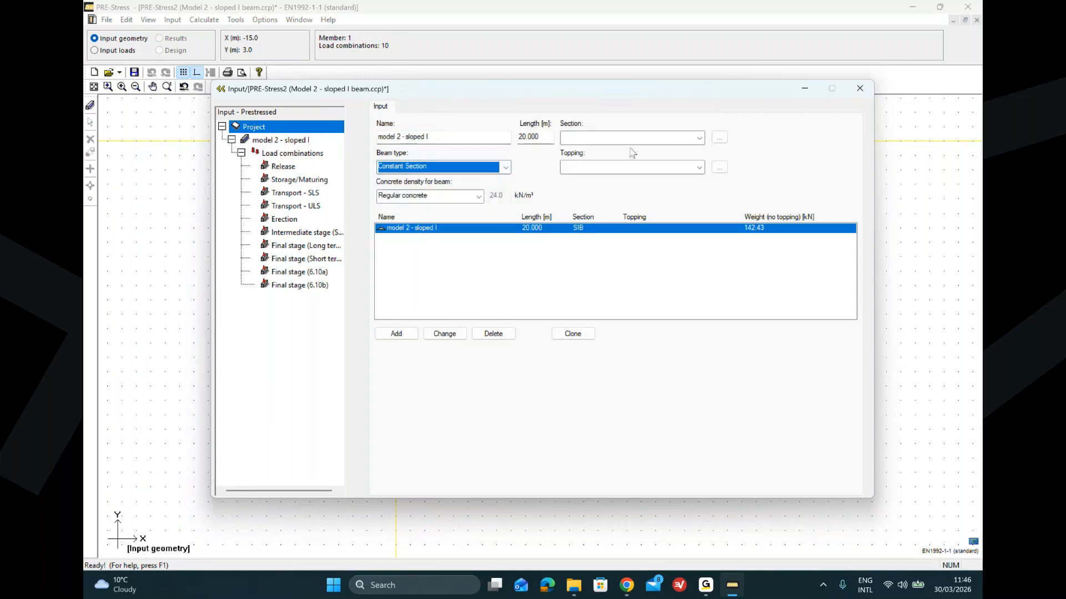
Step: Browse the section database's non-standard concrete HD-sections and D-sections, then cancel the section selection without choosing one
click(720, 140)
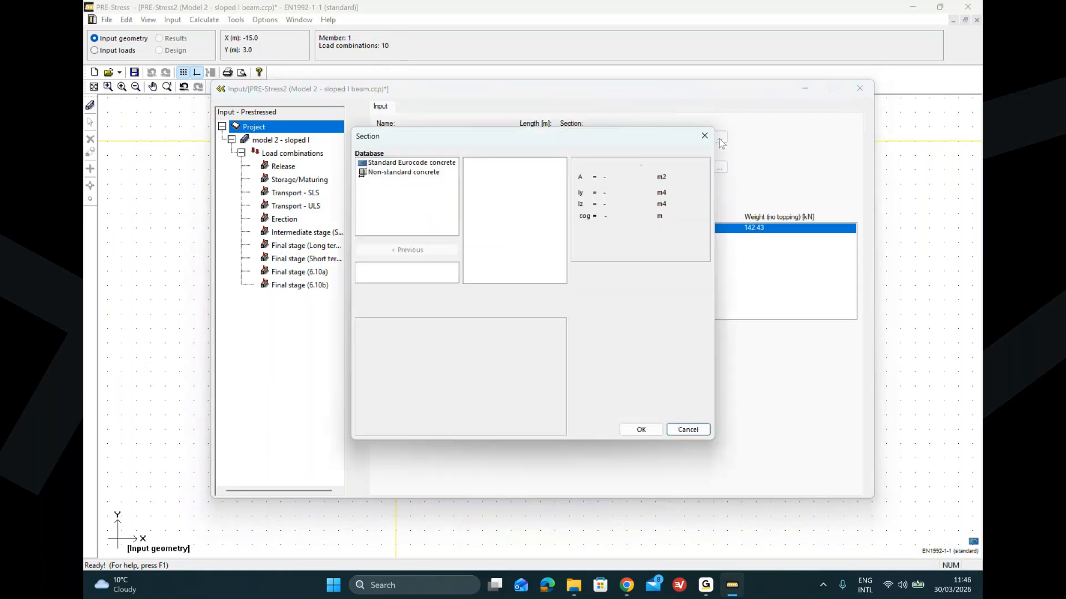
click(381, 172)
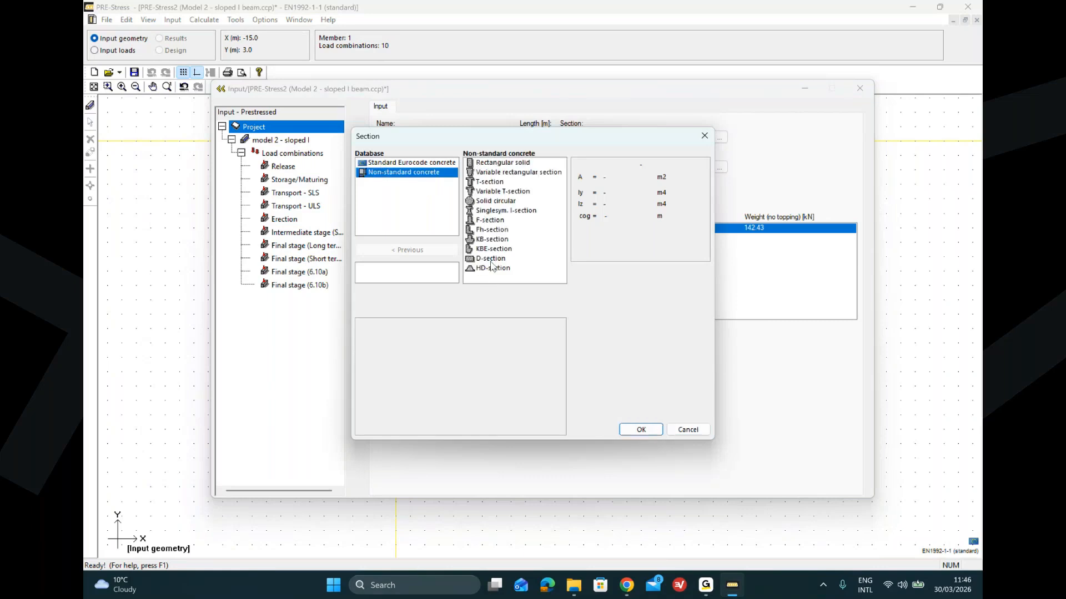
click(491, 269)
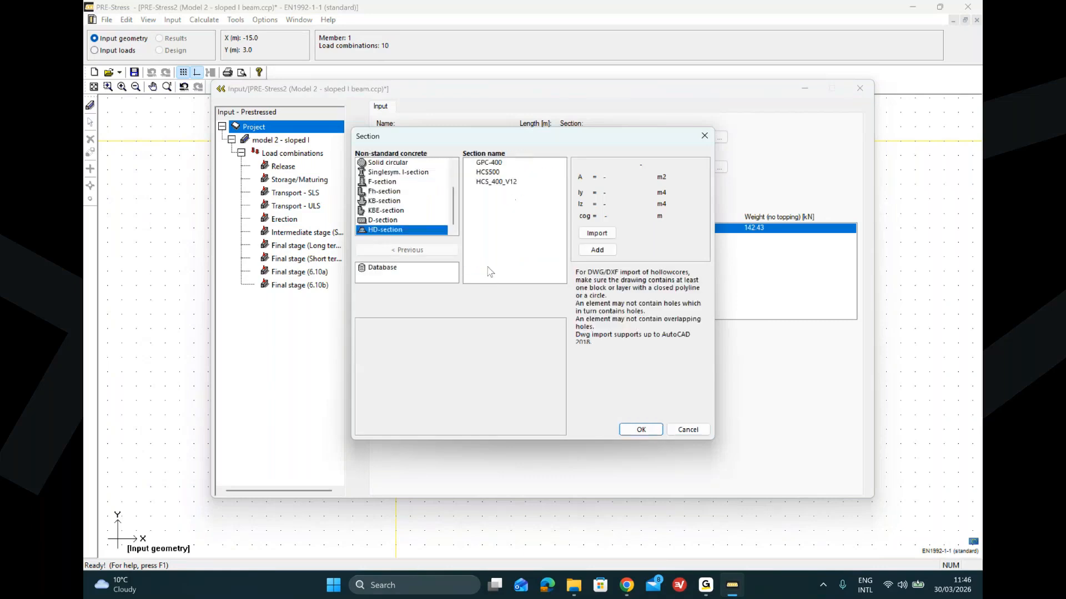
click(491, 173)
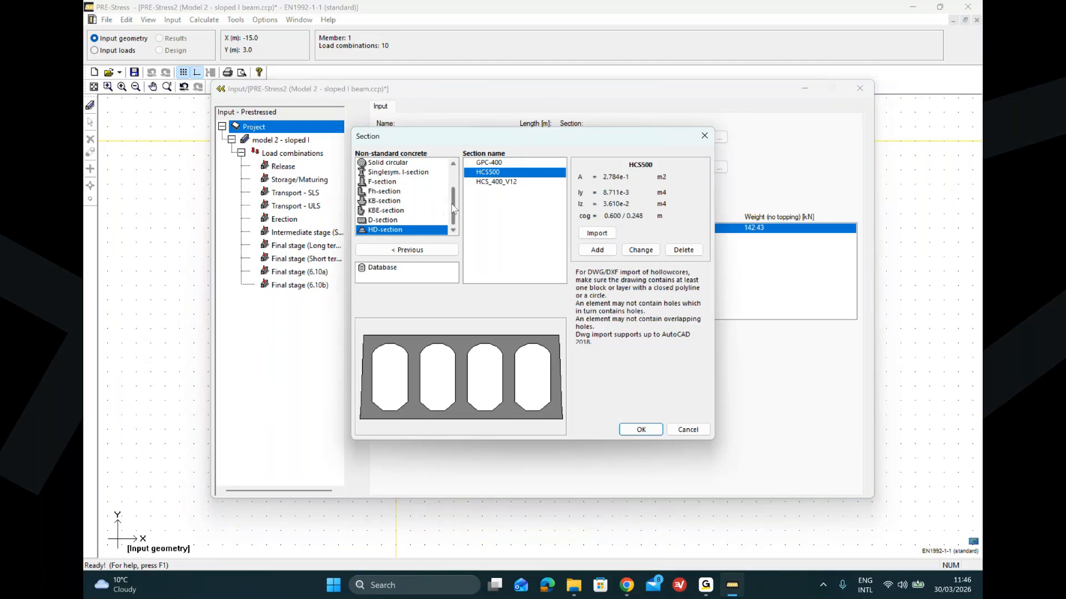
click(379, 220)
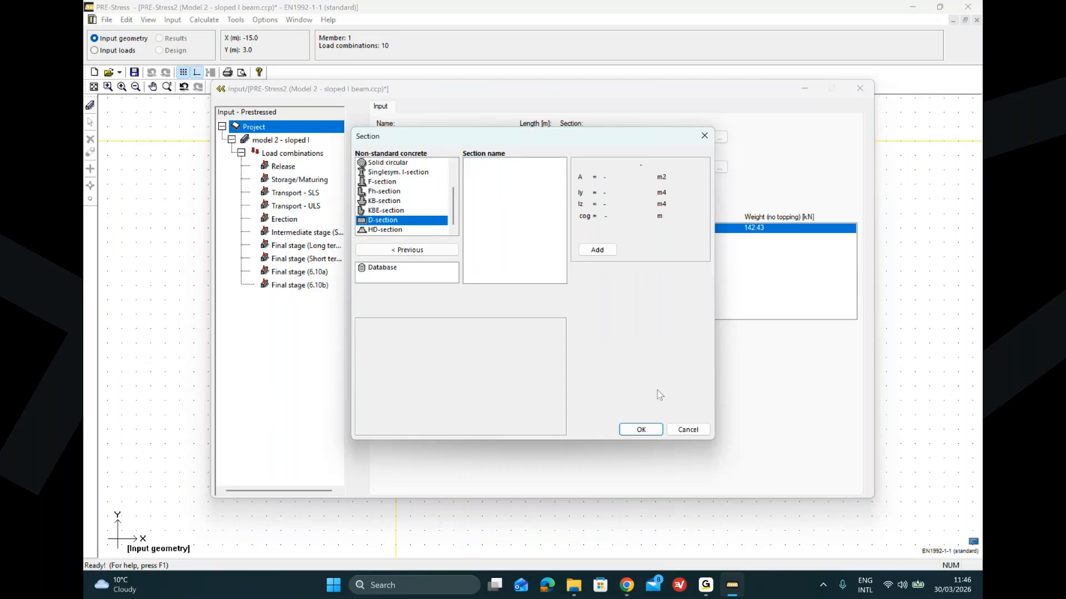
click(678, 433)
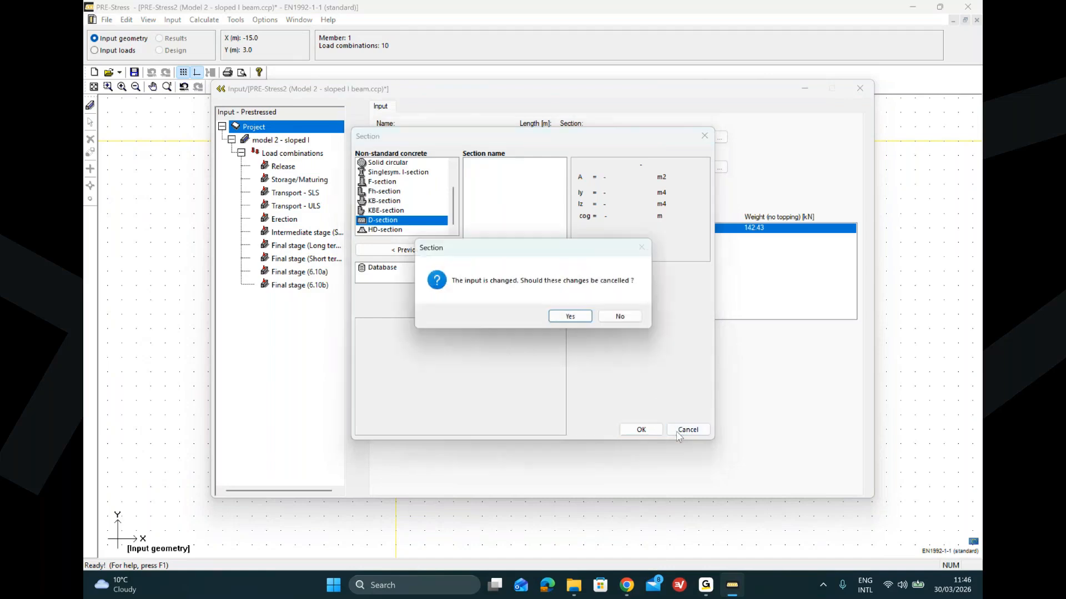
click(570, 317)
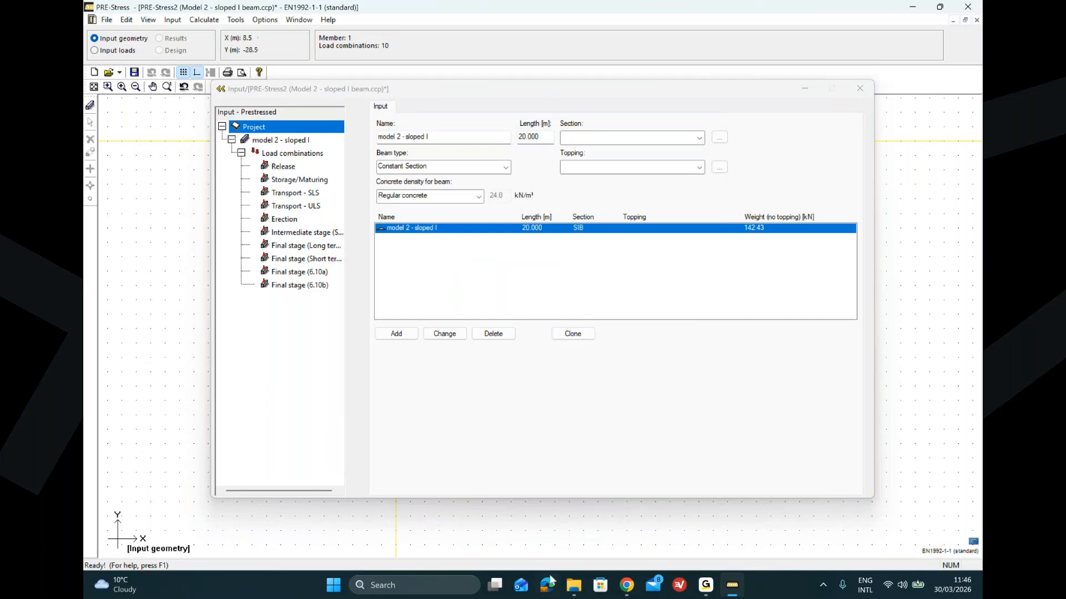
key(alt+Tab)
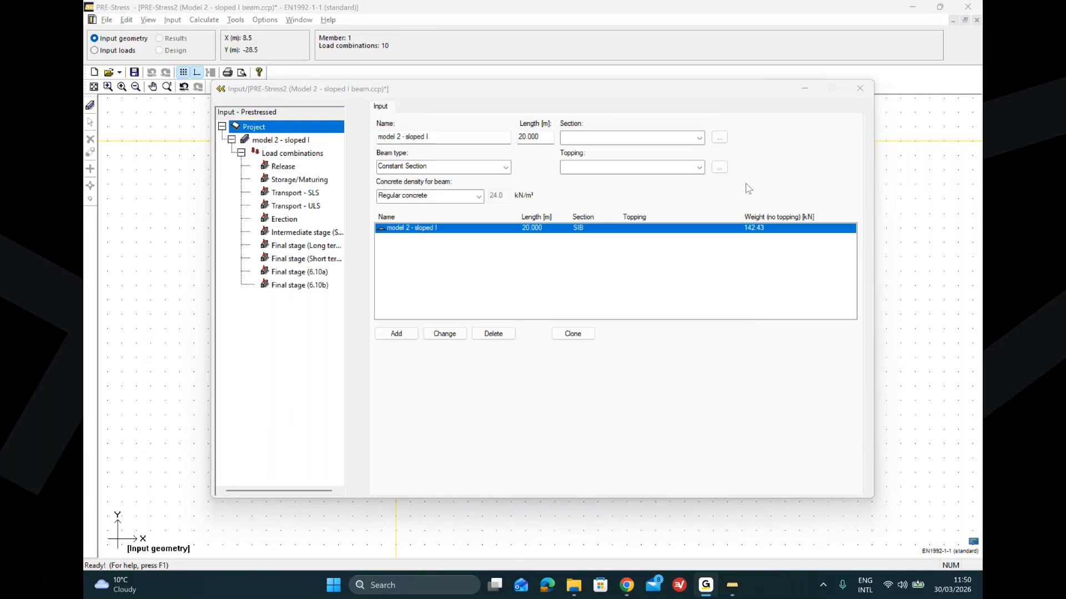
click(626, 93)
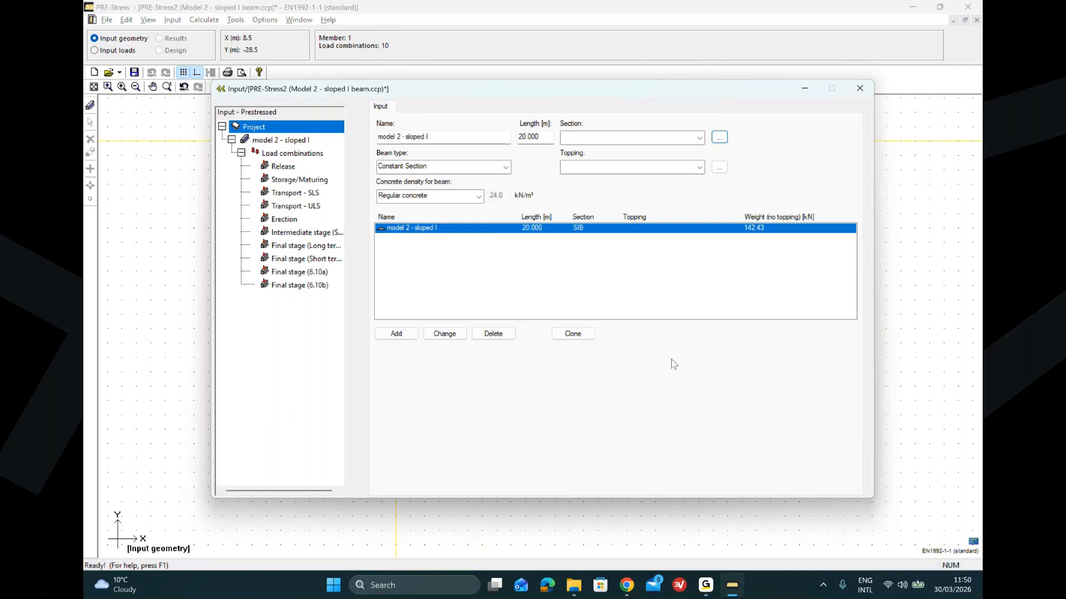
click(705, 587)
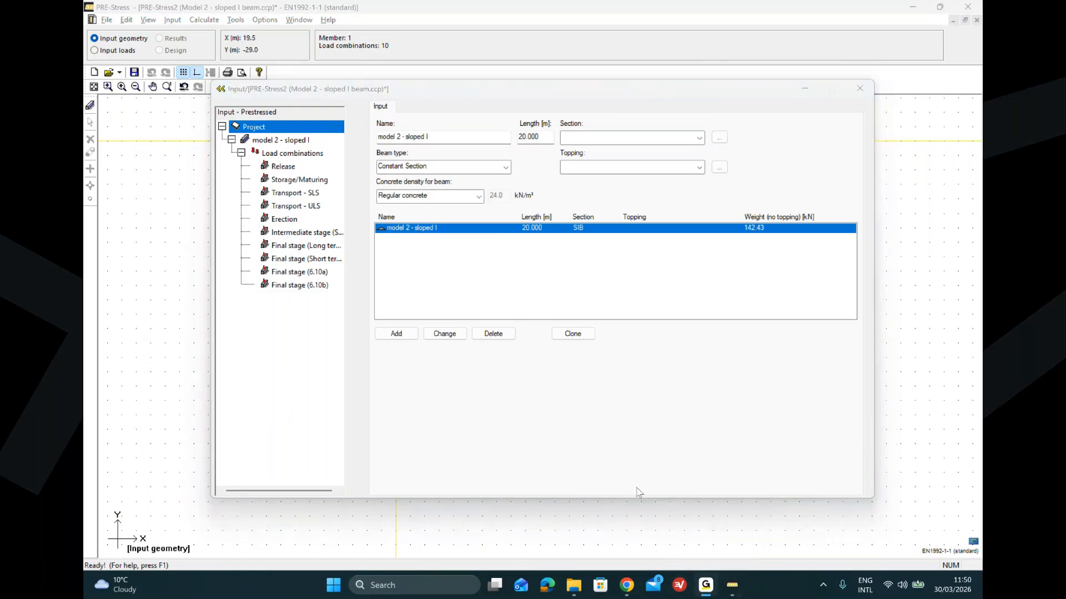